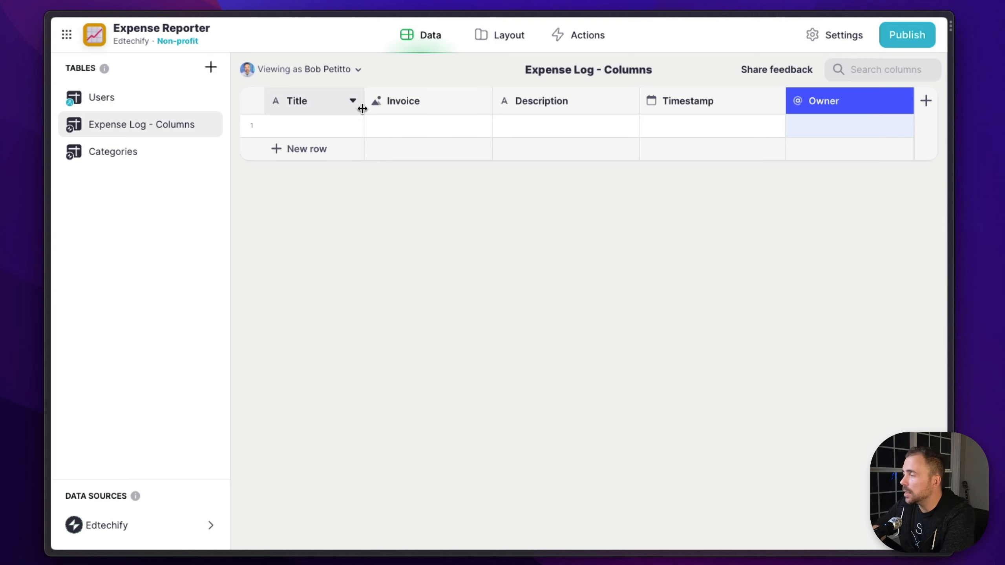
Create an app screen from the Expense Log - Columns data and display its collection in the List style
left_click(514, 42)
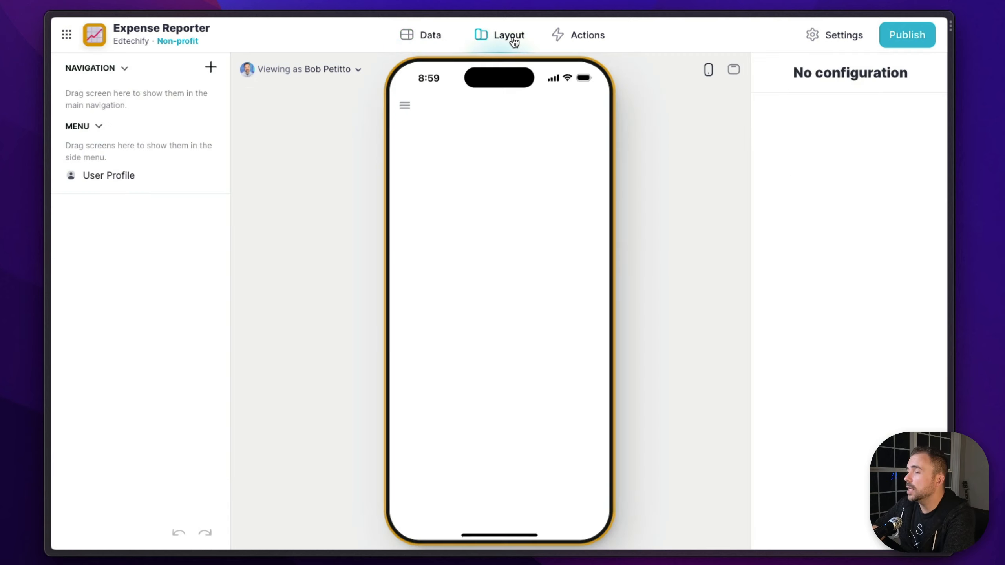
left_click(210, 67)
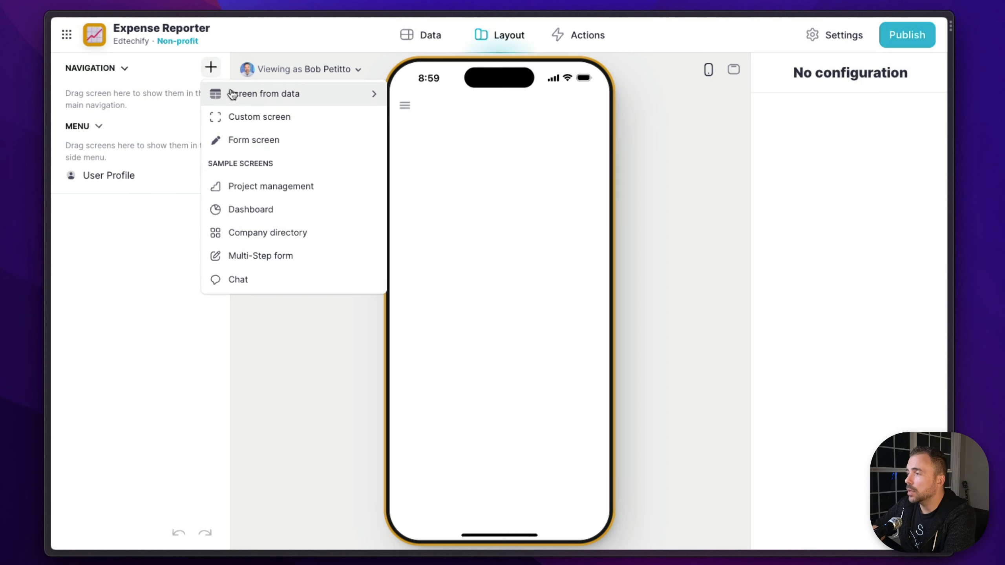
mouse_move(234, 96)
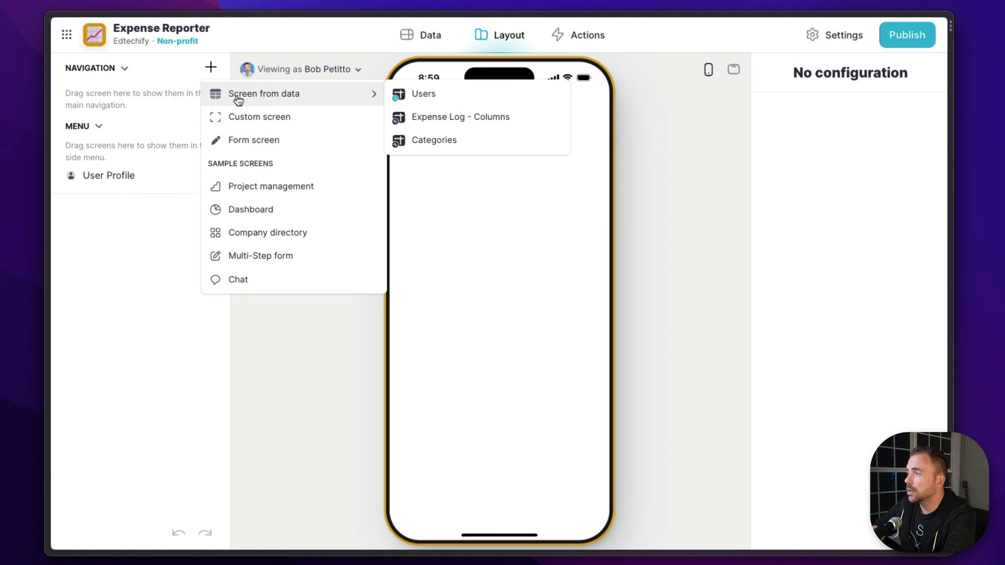
left_click(402, 126)
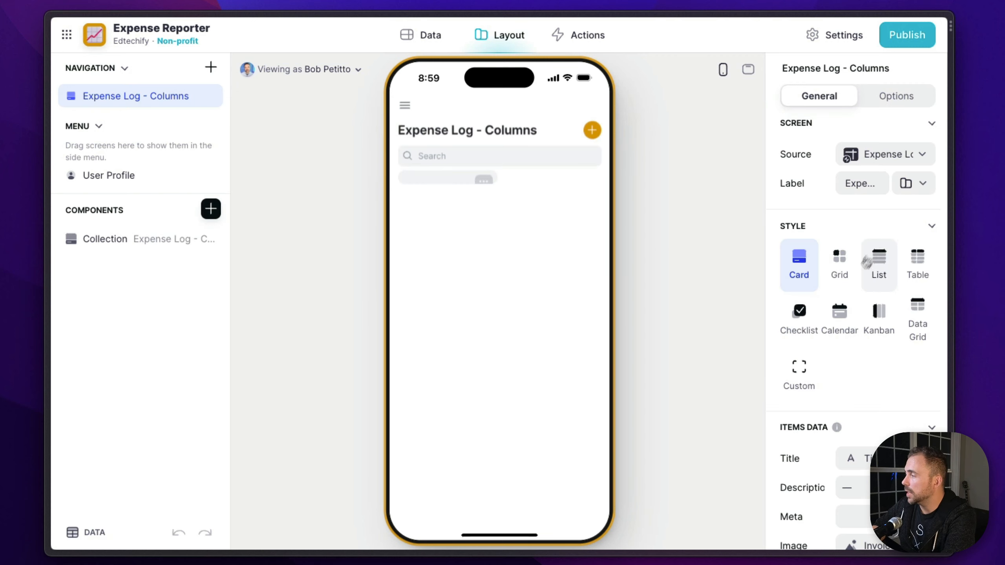
left_click(851, 273)
left_click(874, 276)
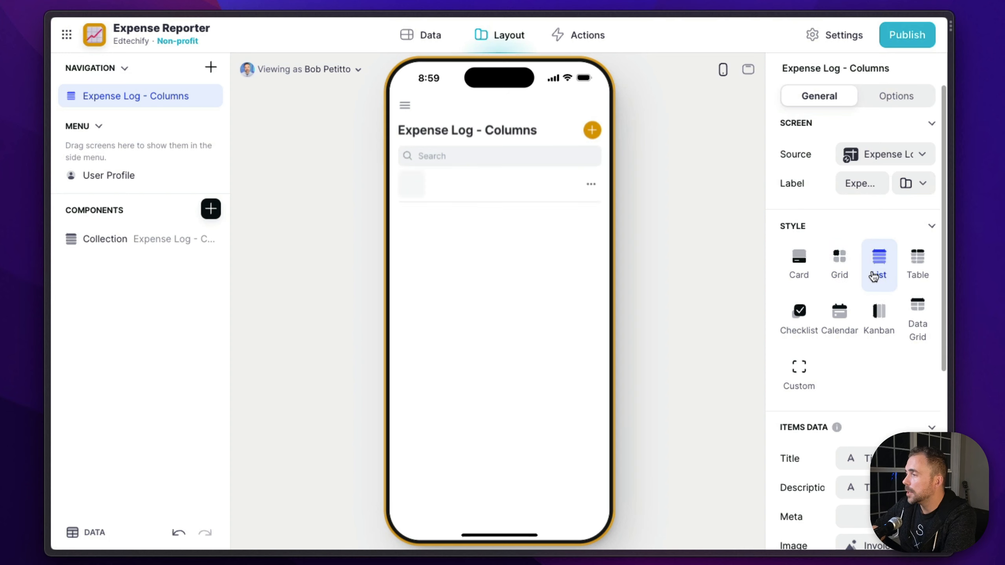
Open the screen's Add item form and remove its Timestamp and Owner entry components
left_click(593, 130)
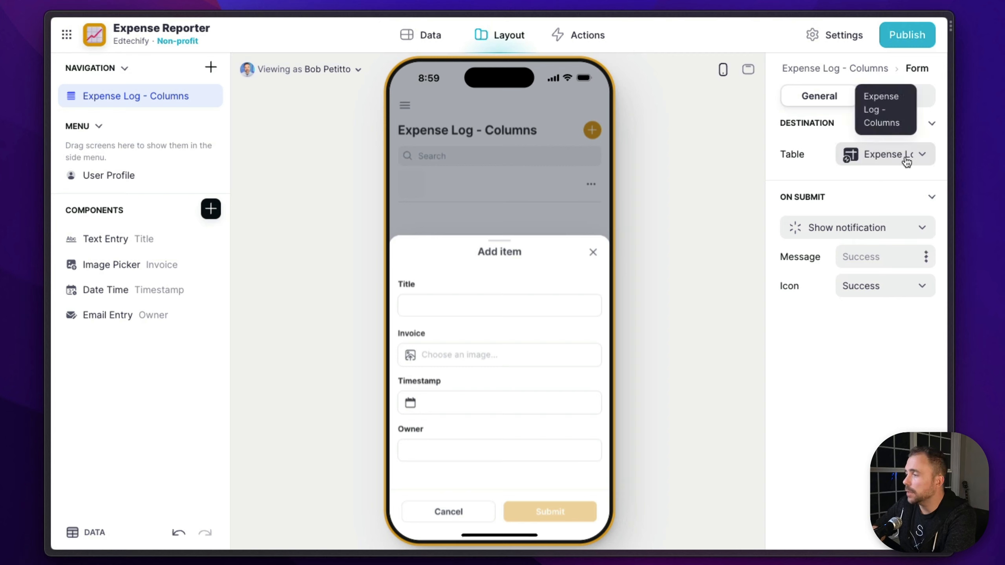
mouse_move(189, 245)
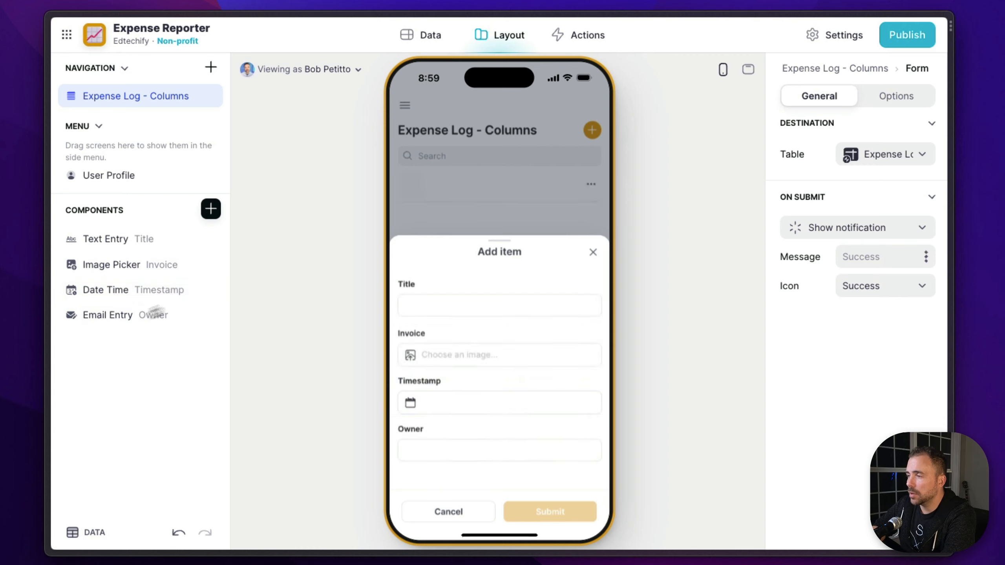
left_click(211, 290)
left_click(212, 291)
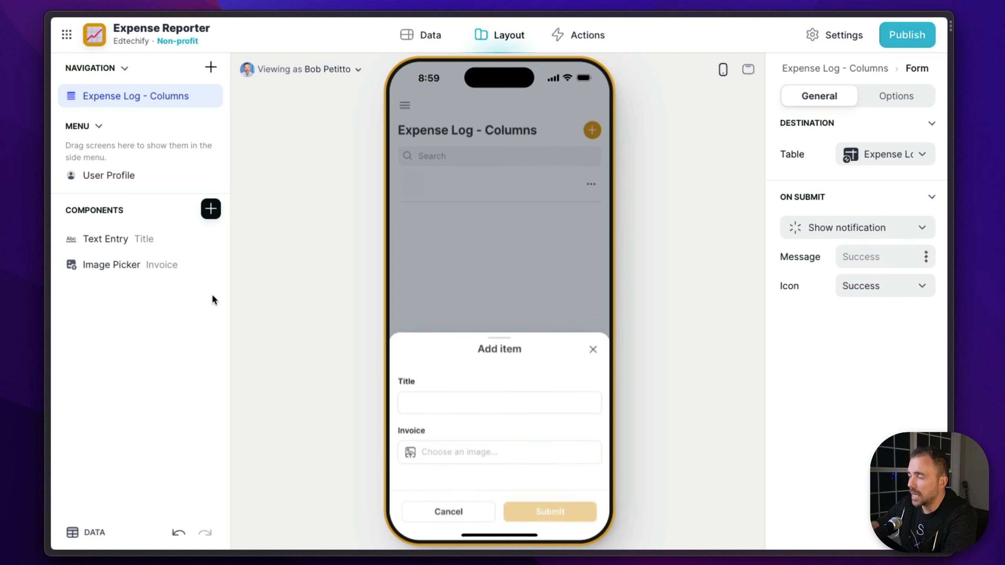
Add the Current date/time special value to the form and write it to the Timestamp column
left_click(210, 212)
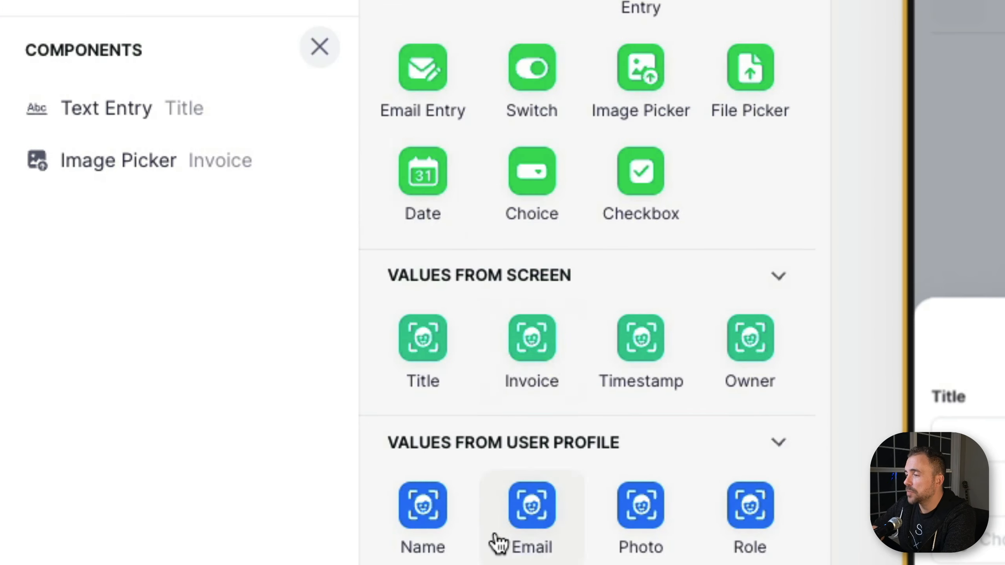
scroll(302, 457, "down", 3)
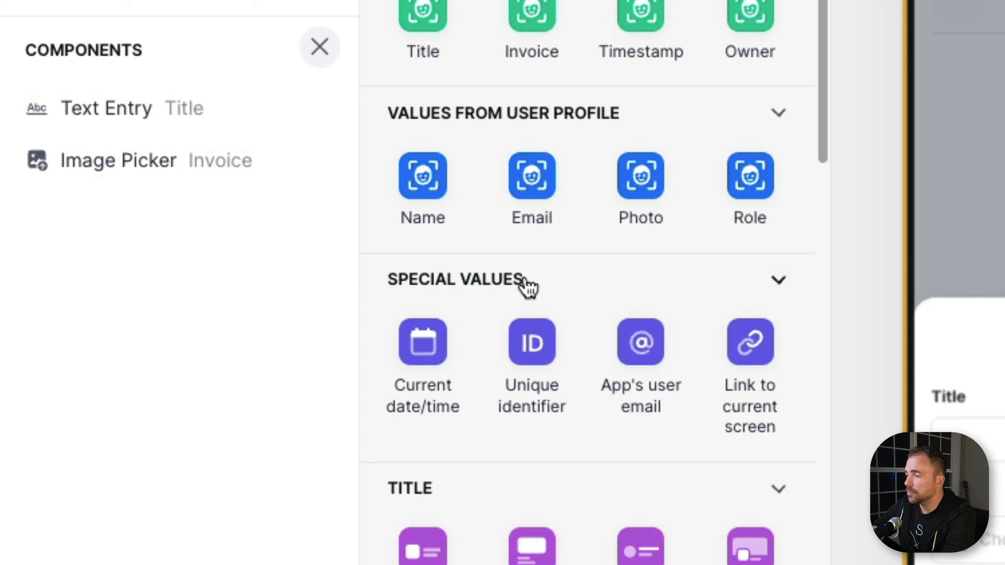
left_click(431, 363)
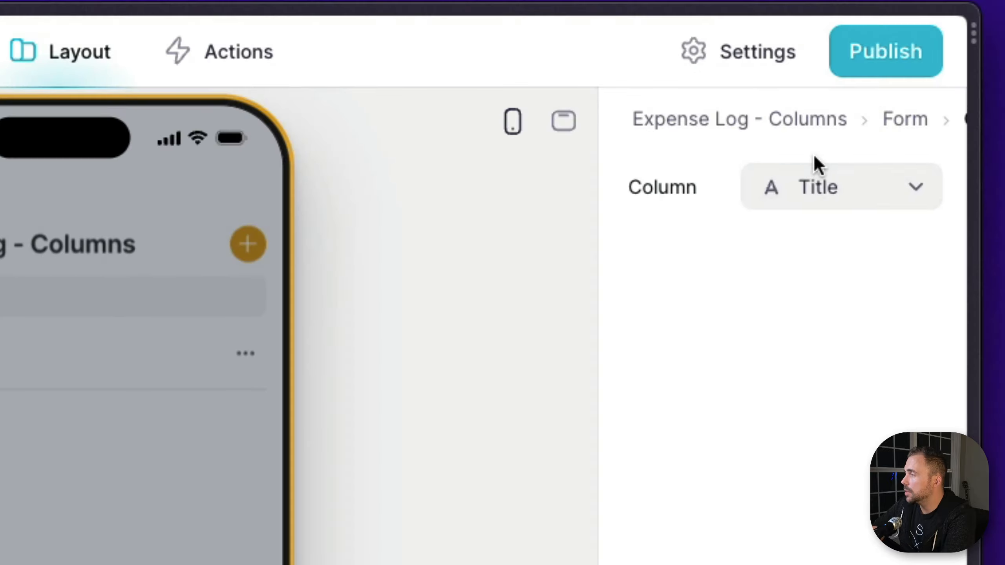
left_click(815, 183)
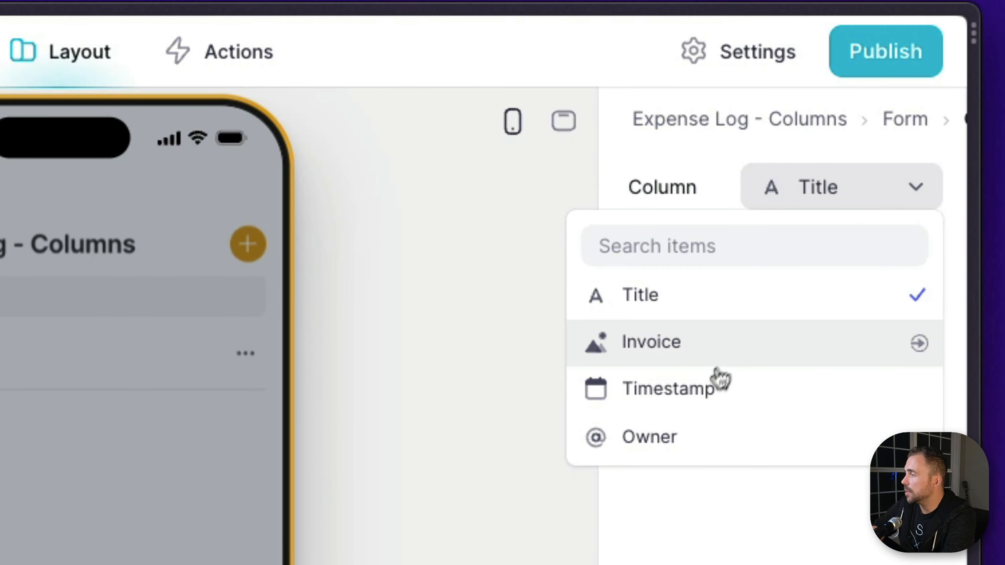
left_click(713, 388)
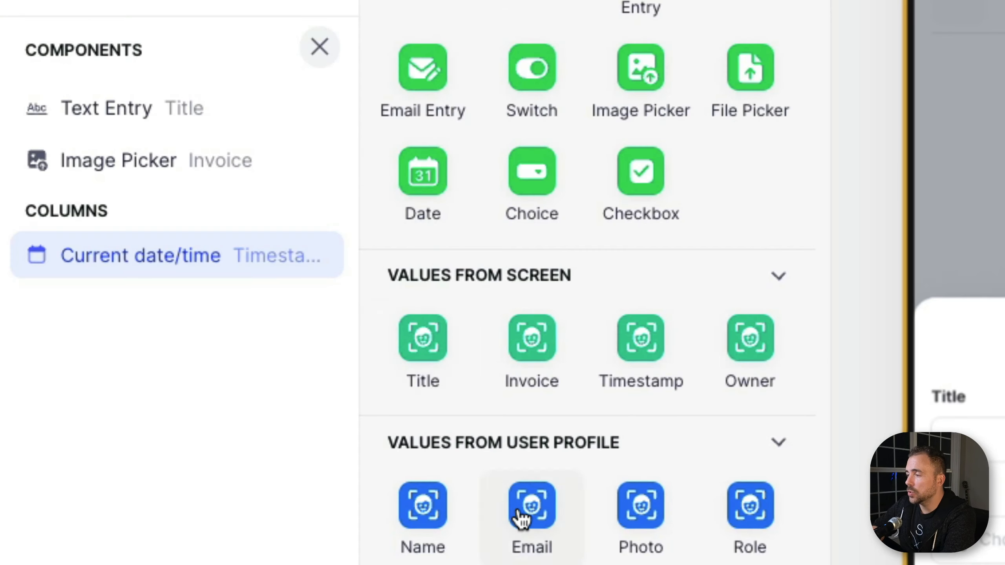
Add the App's user email special value to the form and write it to the Owner column
scroll(521, 519, "down", 5)
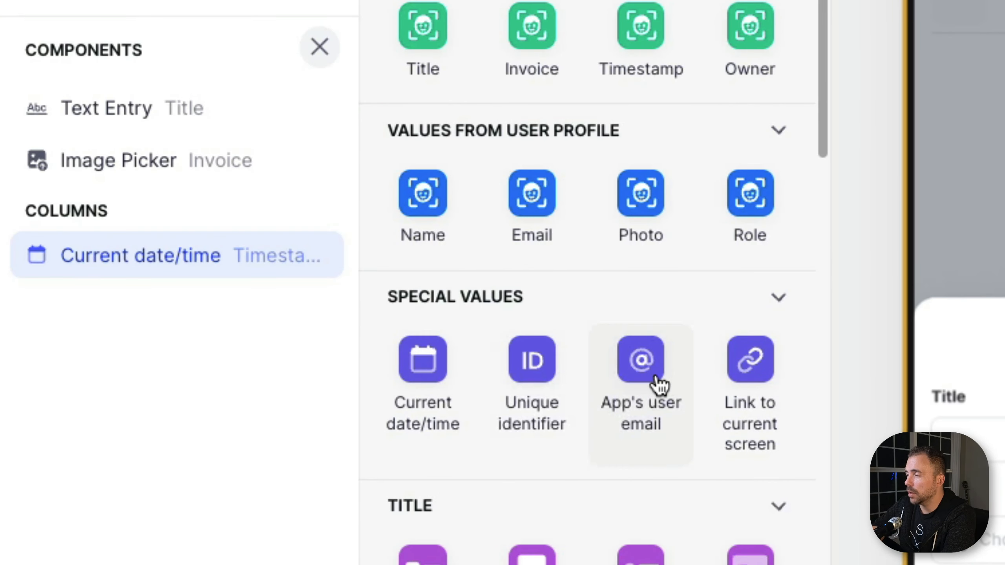
left_click(655, 384)
left_click(882, 193)
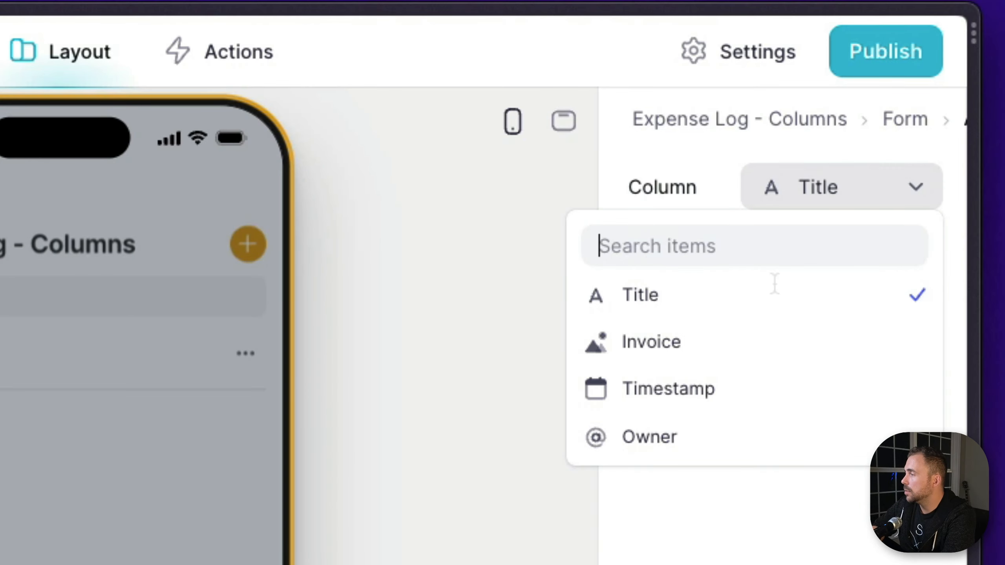
left_click(642, 442)
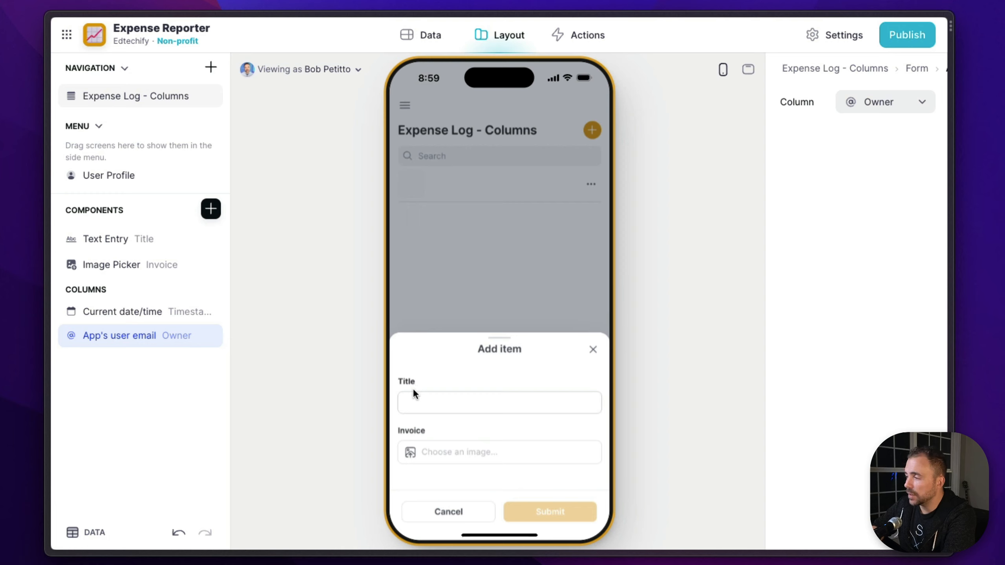
Submit a test item in the form titled "Consulting Invoice" with an invoice image file uploaded from the computer
left_click(413, 403)
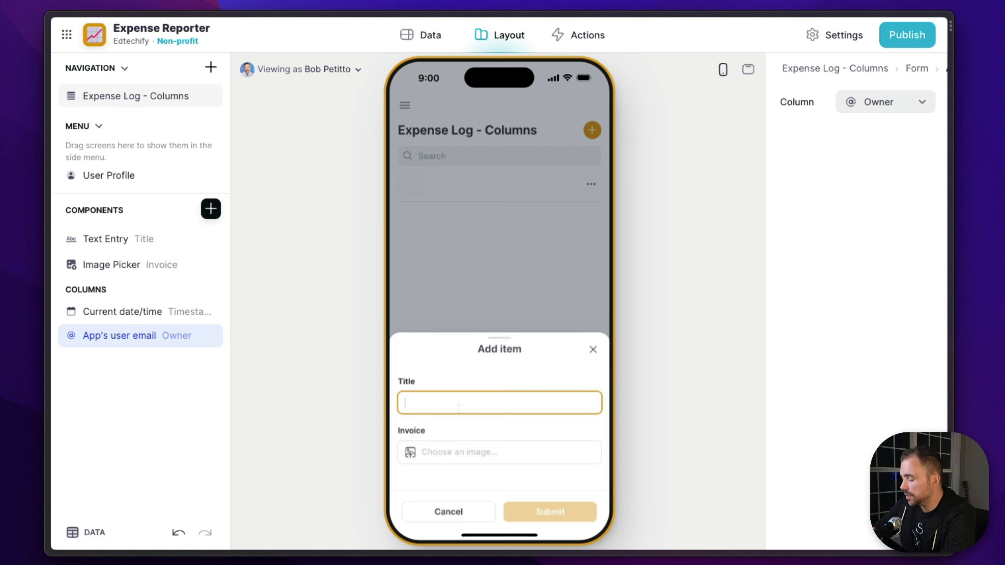
type("Consulting Invoice")
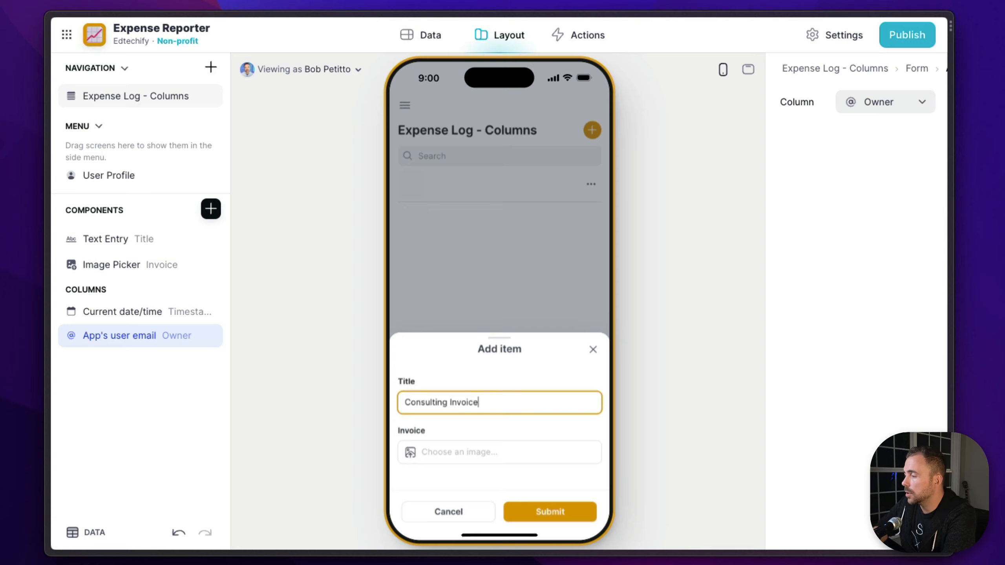
left_click(483, 458)
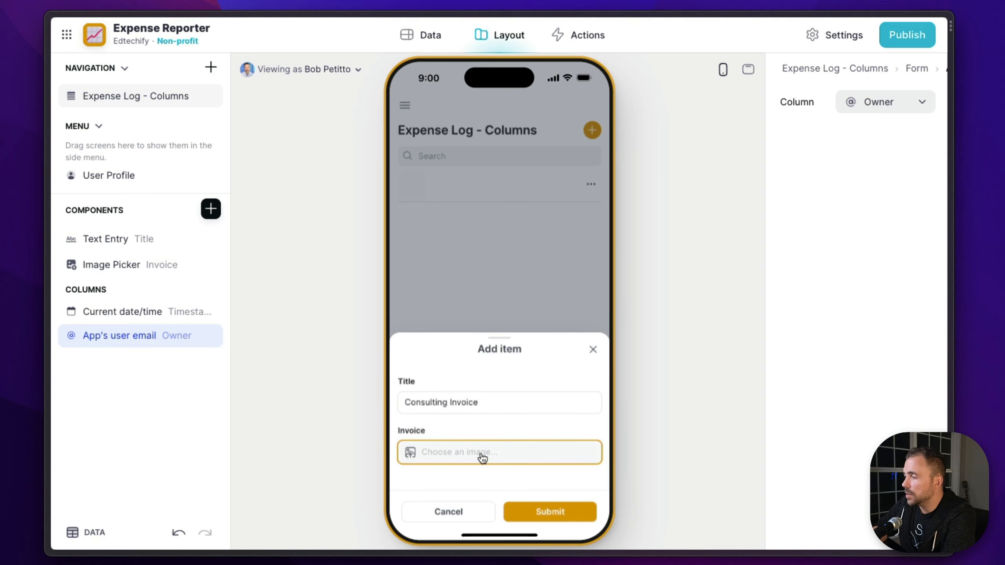
left_click(482, 456)
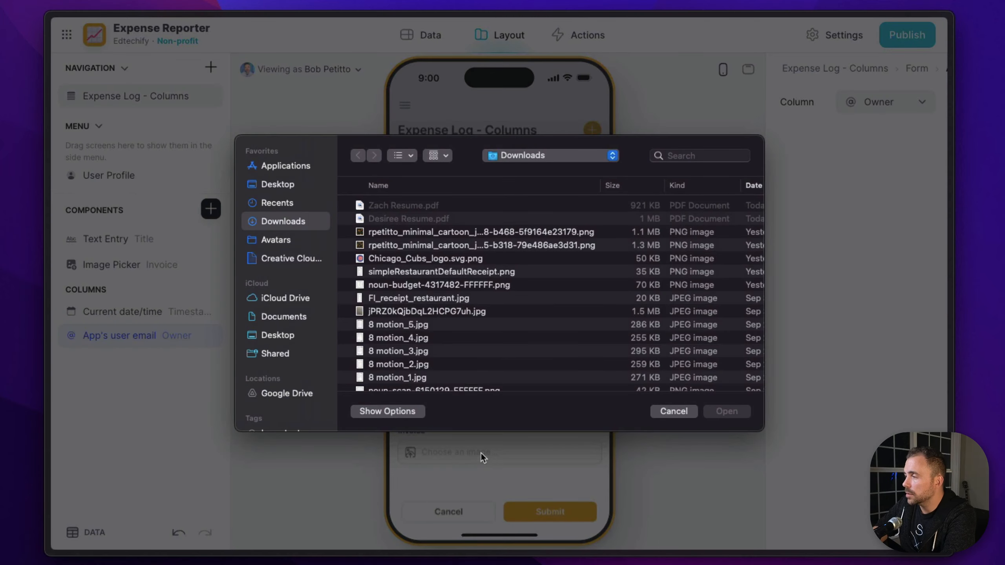
left_click(286, 187)
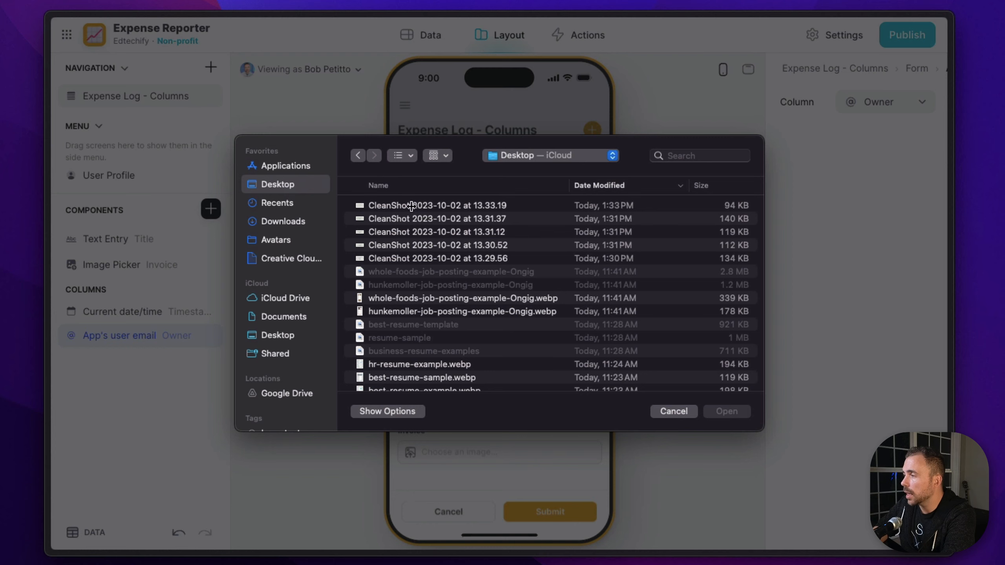
left_click(283, 222)
left_click(737, 411)
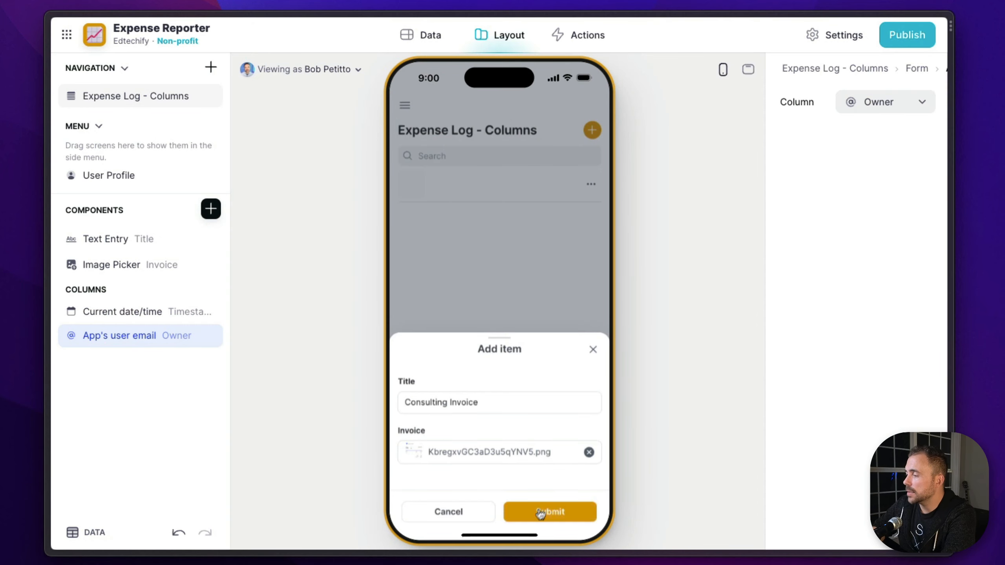
left_click(537, 512)
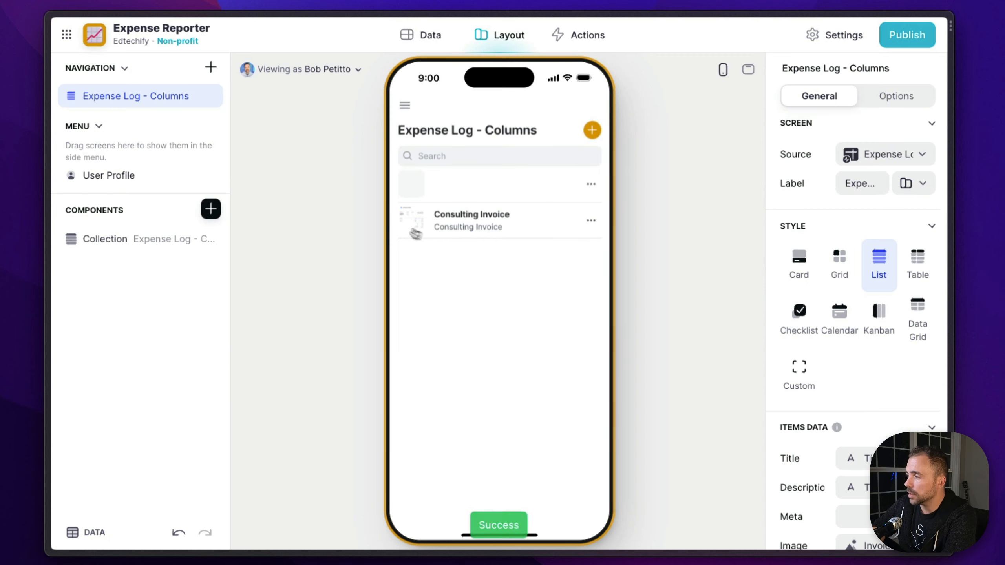
Delete the empty first row from the Expense Log - Columns data table
left_click(432, 43)
left_click(252, 126)
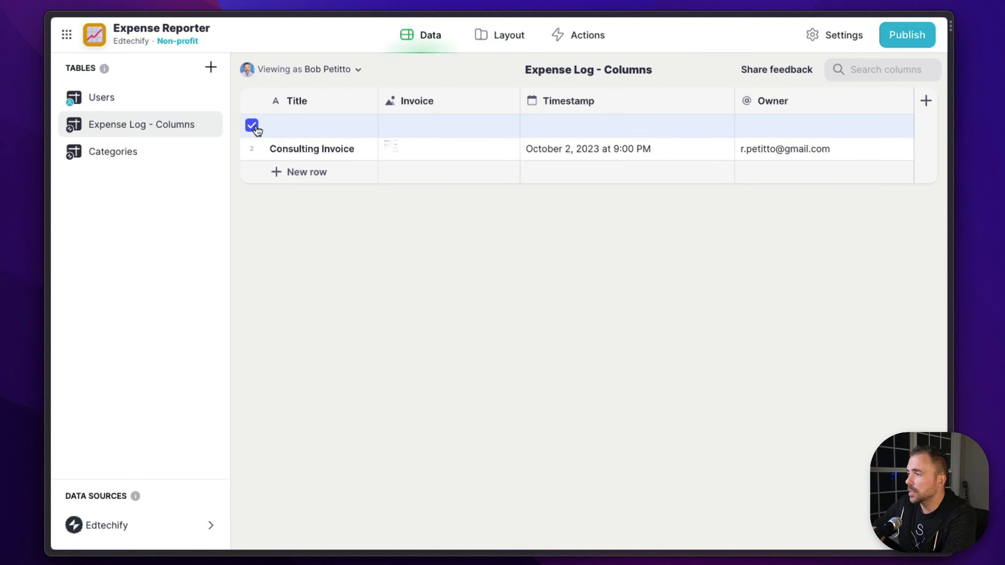
key("Delete")
left_click(610, 313)
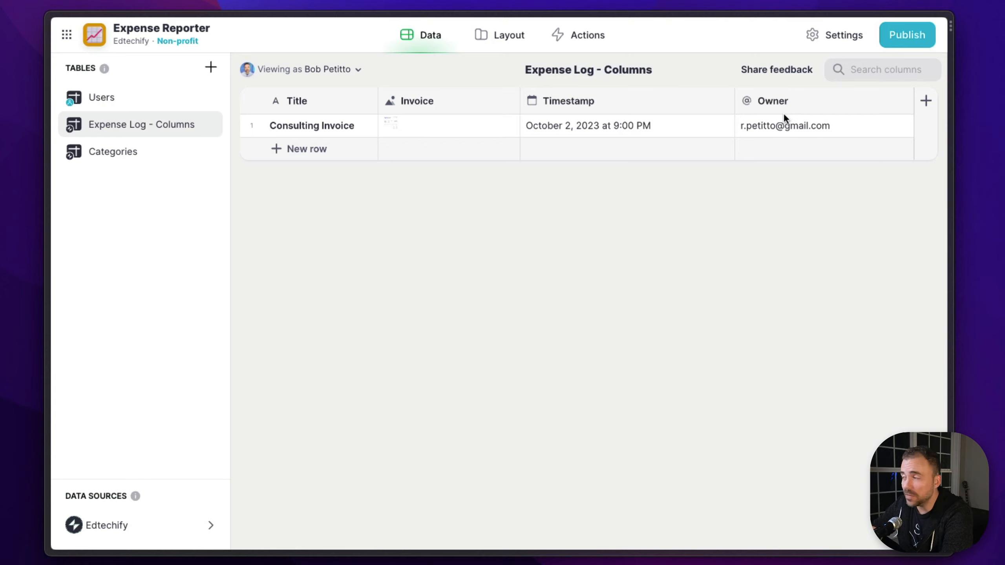
Add a column after Owner to the expense table and set its type to Image to Text
left_click(927, 105)
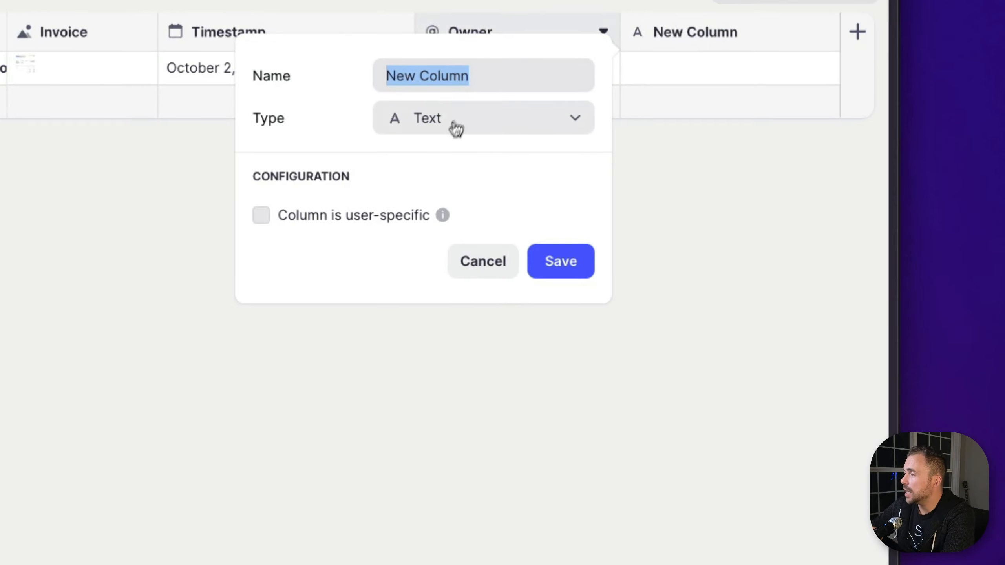
left_click(456, 131)
mouse_move(406, 265)
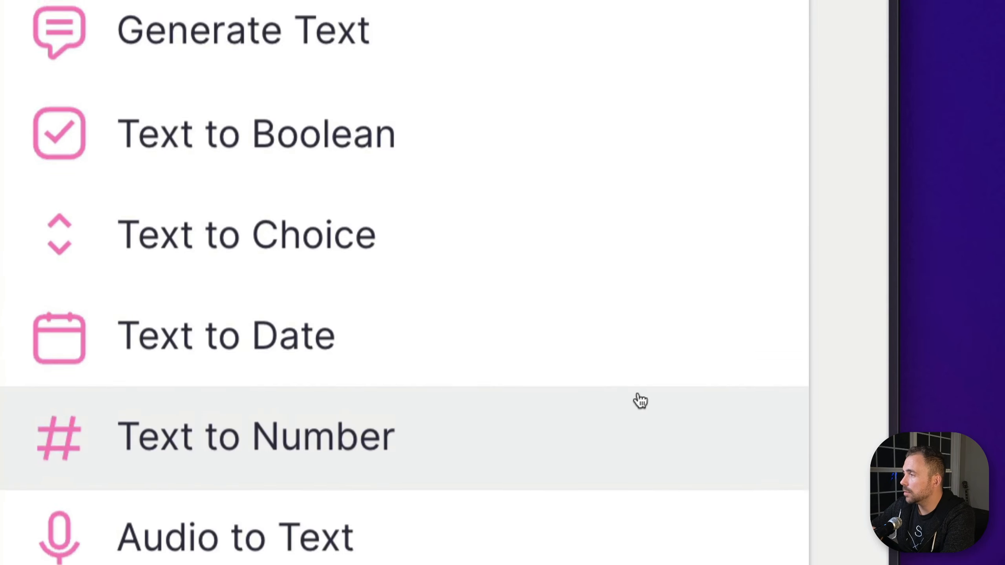
scroll(640, 401, "down", 4)
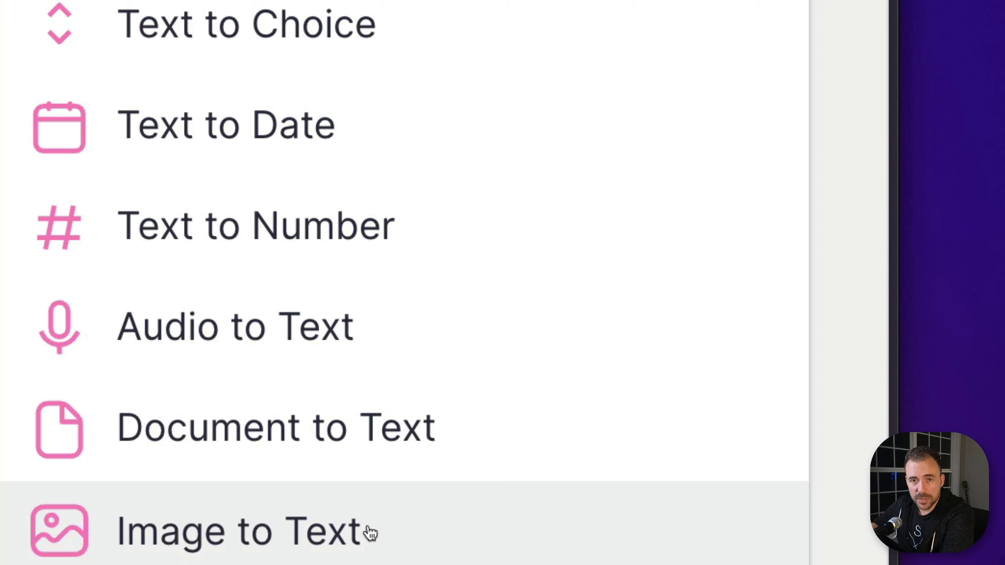
left_click(232, 552)
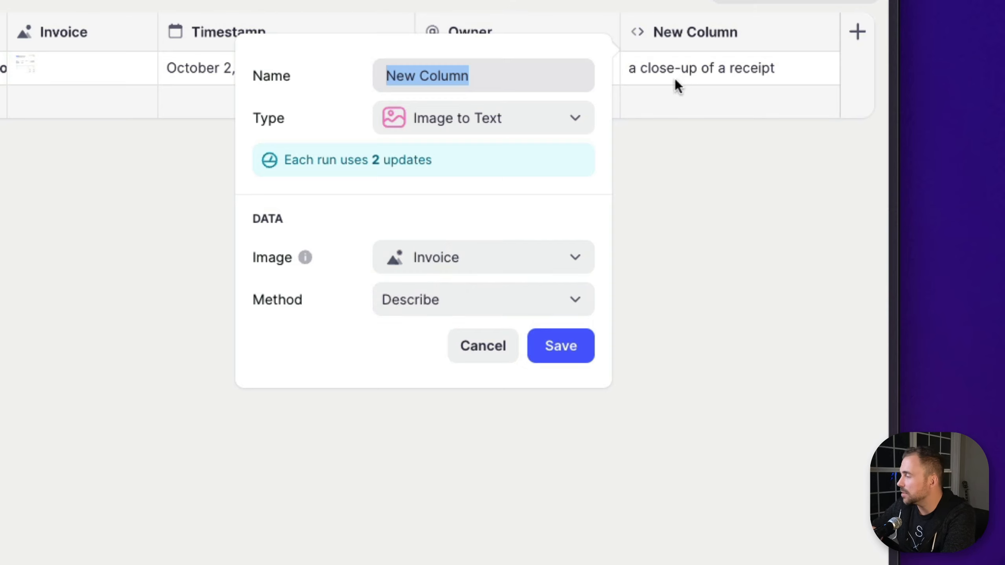
Try the Extract Text as JSON method for the Image to Text column, then set it to Extract Text and save
left_click(465, 302)
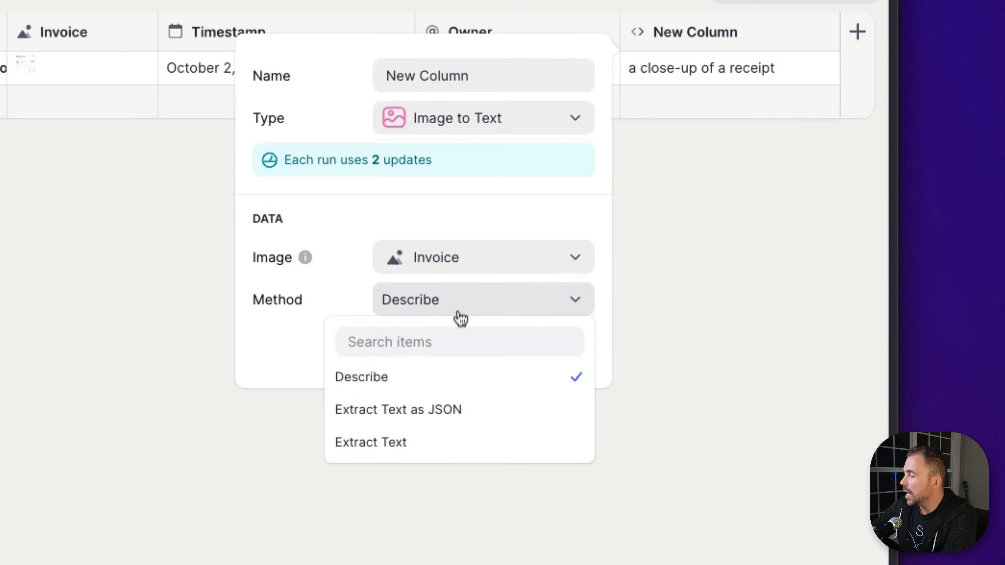
left_click(431, 412)
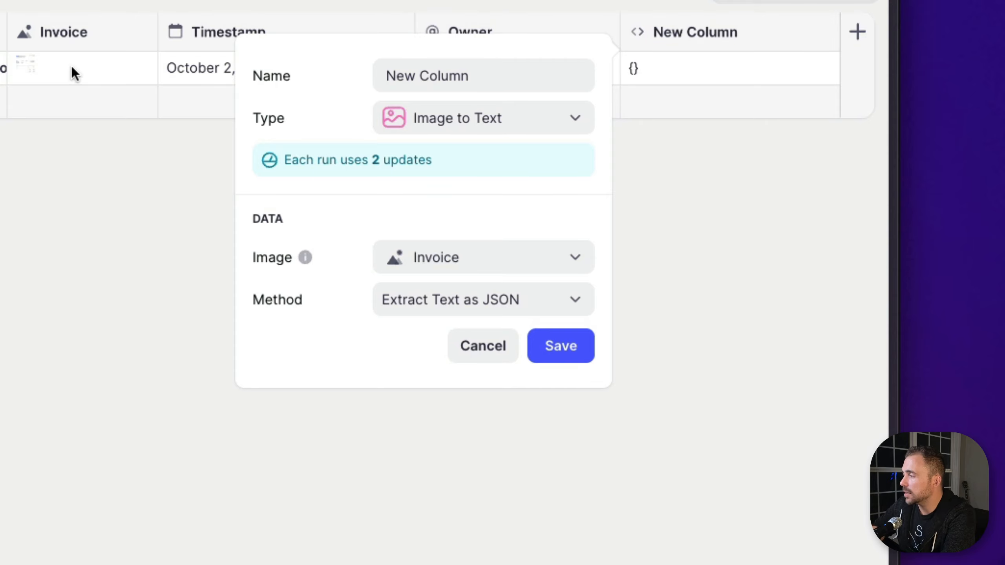
left_click(495, 305)
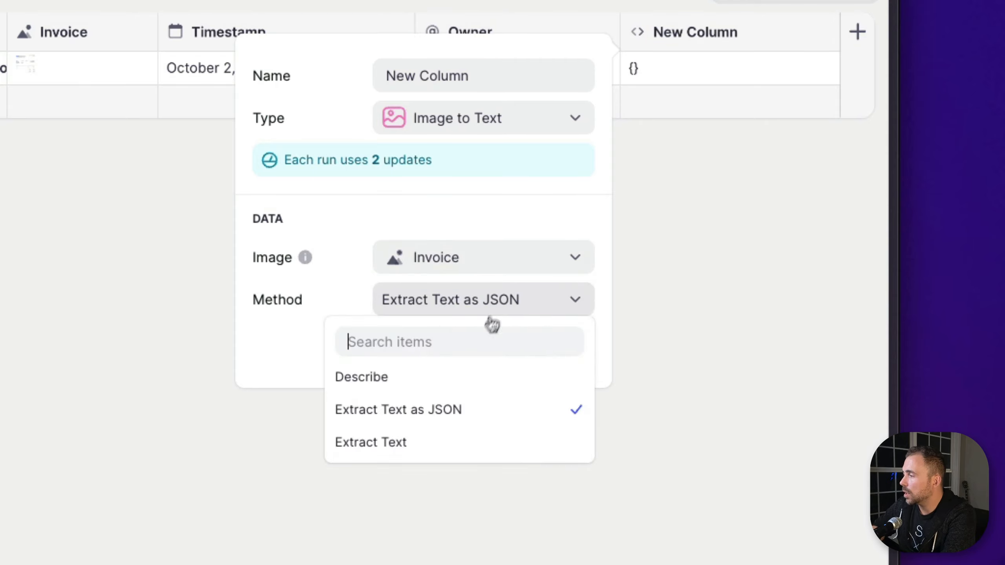
left_click(455, 442)
left_click(558, 345)
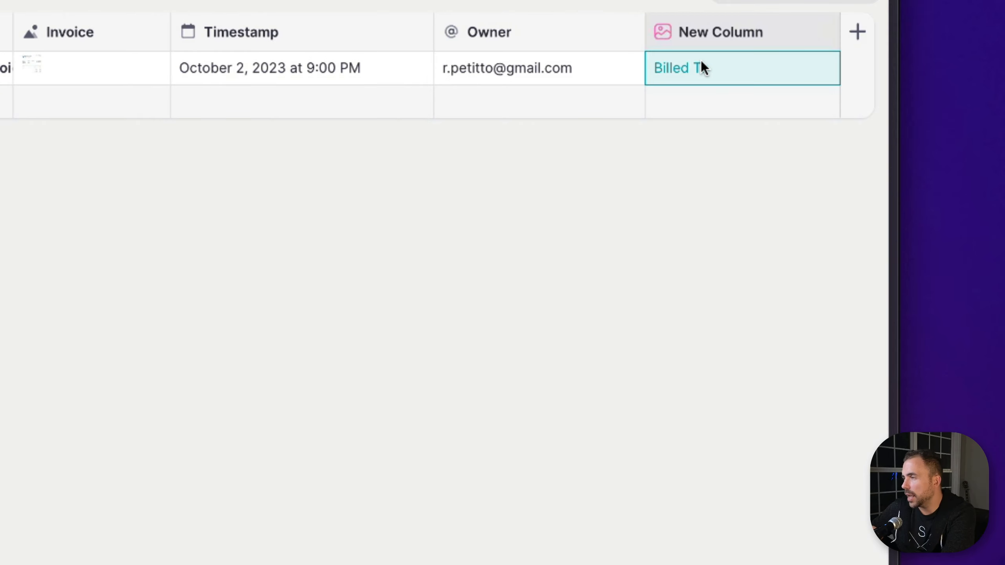
Expand the Consulting Invoice row's cell in the new column and examine the text extracted from the invoice
double_click(700, 60)
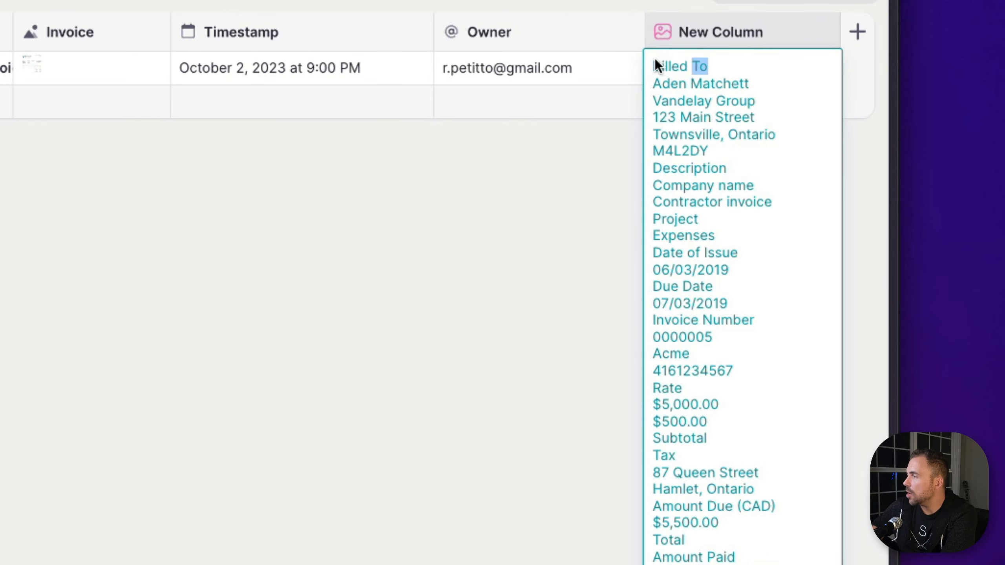
left_click_drag(655, 59, 718, 213)
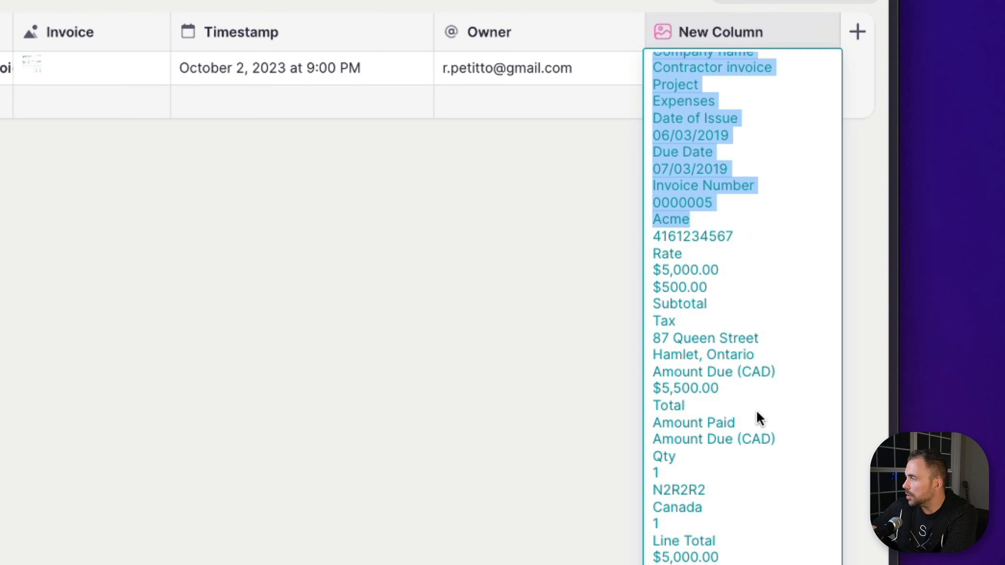
Change the new Image to Text column's method to Extract Text as JSON, name the column Extract Text and save it
scroll(757, 412, "up", 2)
left_click(741, 38)
left_click(741, 38)
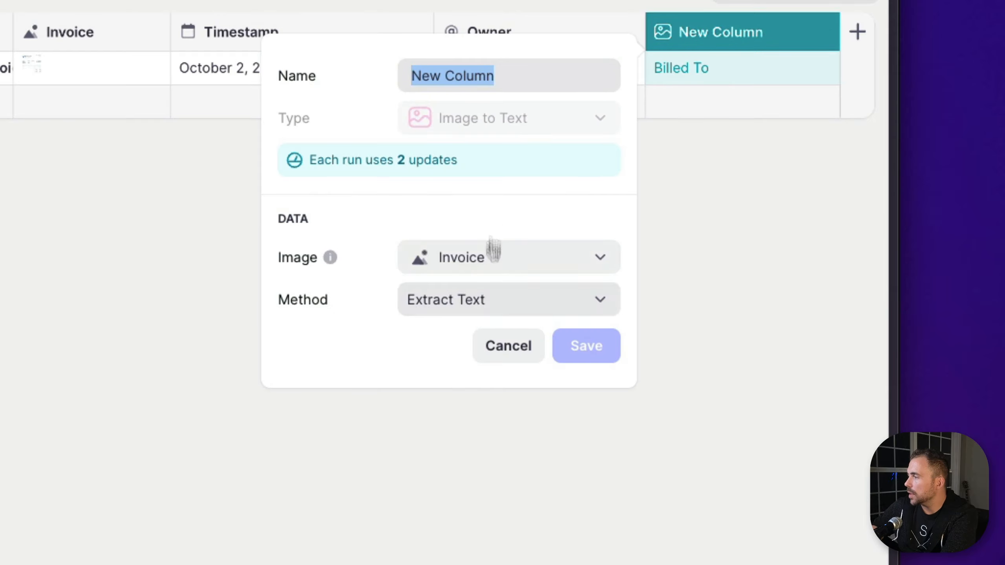
left_click(532, 302)
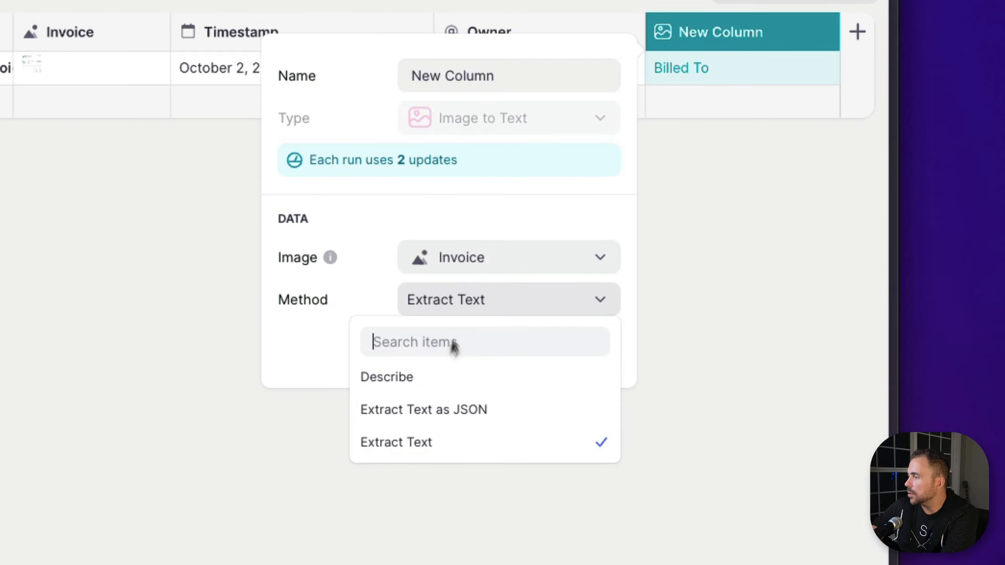
left_click(433, 410)
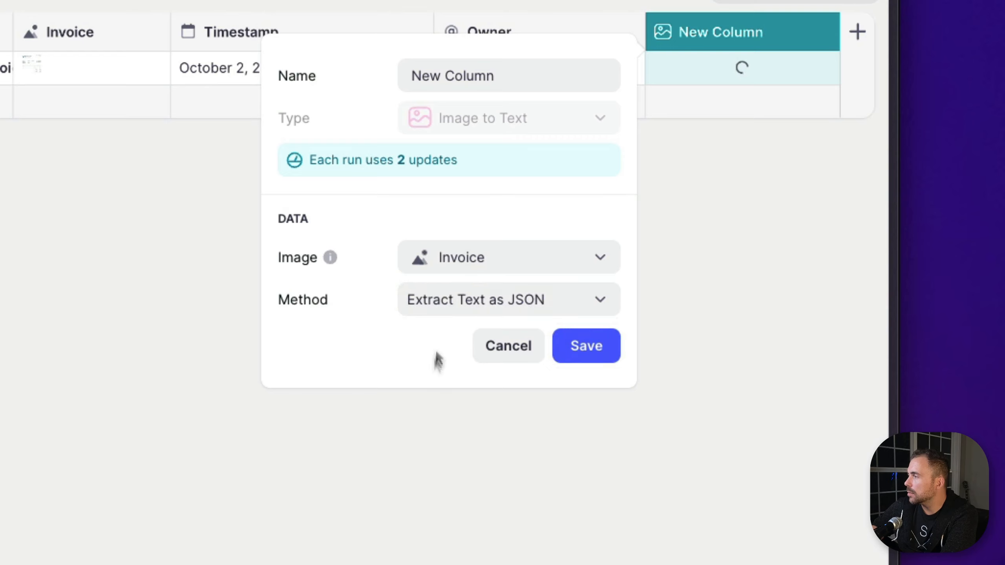
triple_click(503, 81)
type("Ex")
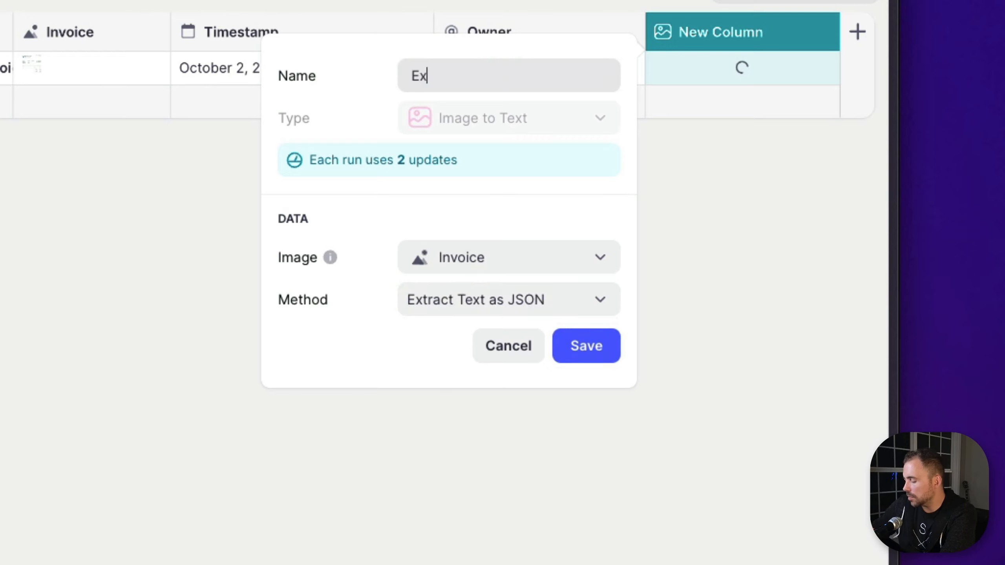
type("tract Text")
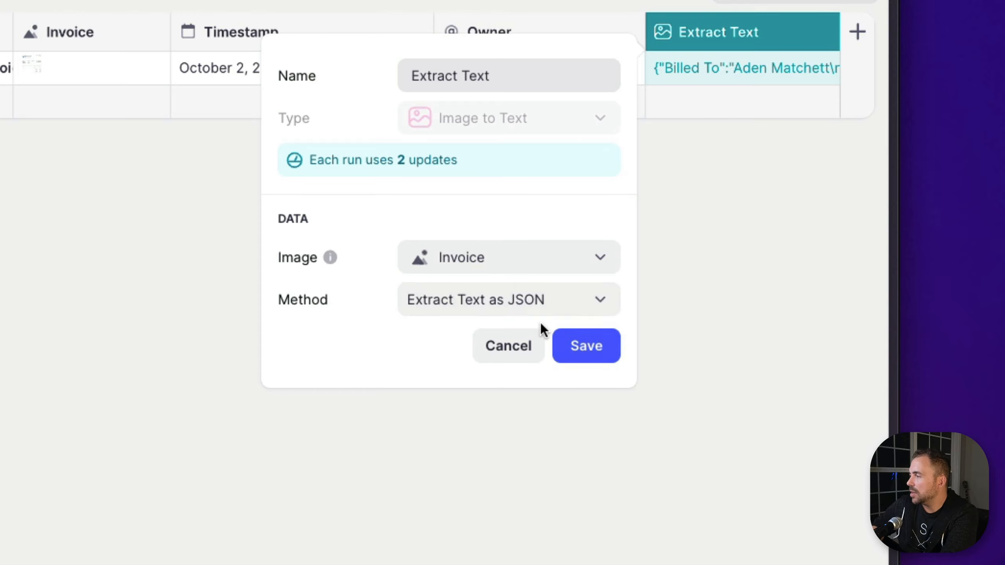
left_click(599, 347)
Expand the invoice row's Extract Text cell and examine the JSON keys, amounts and line items extracted from the invoice
left_click(725, 66)
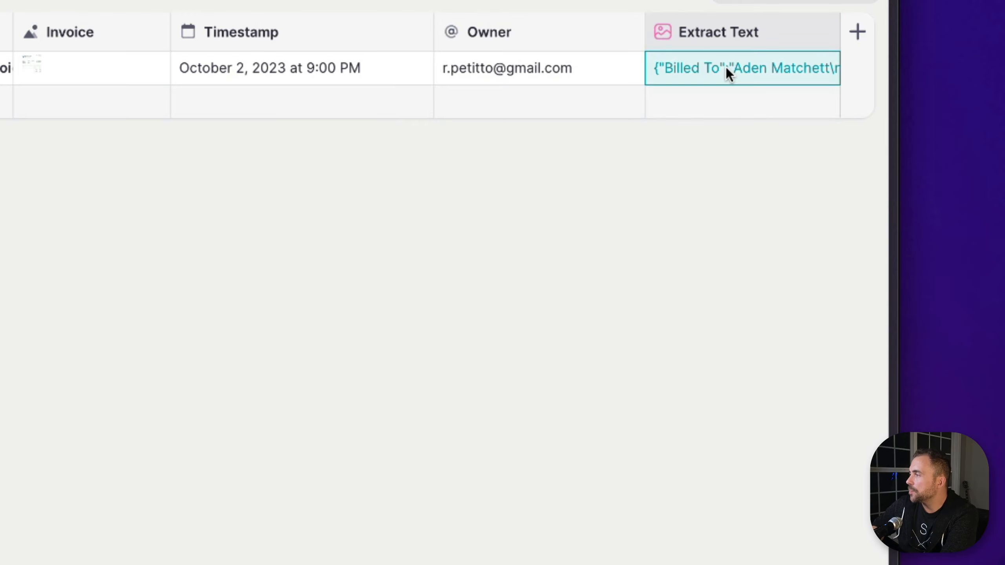
left_click(726, 66)
left_click_drag(471, 66, 624, 128)
double_click(623, 129)
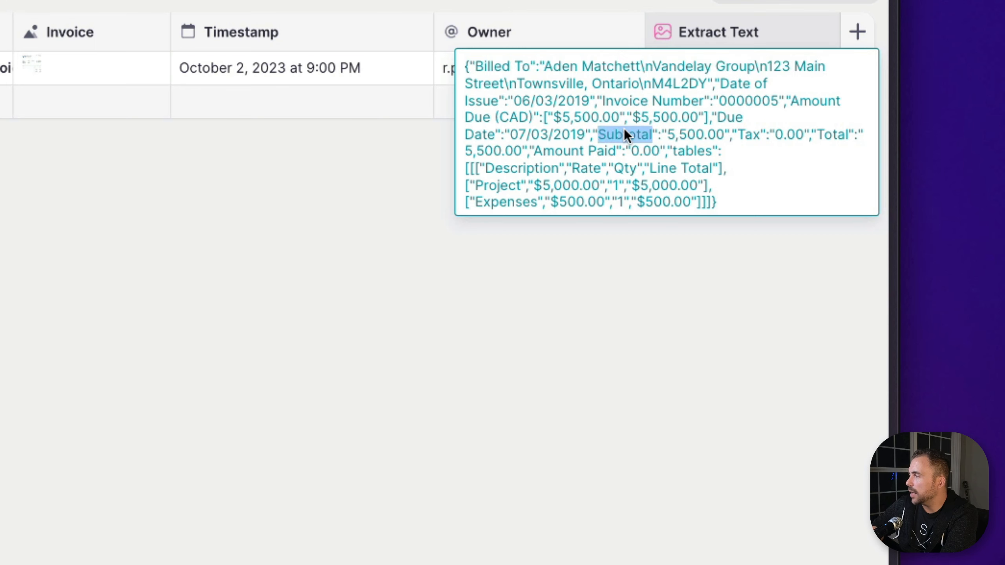
double_click(683, 132)
double_click(559, 148)
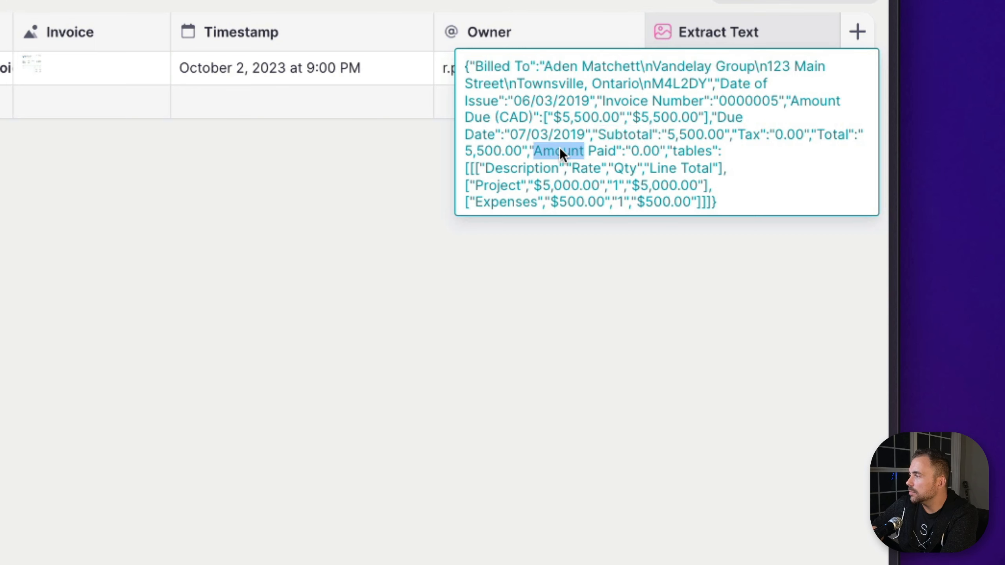
double_click(640, 152)
double_click(509, 162)
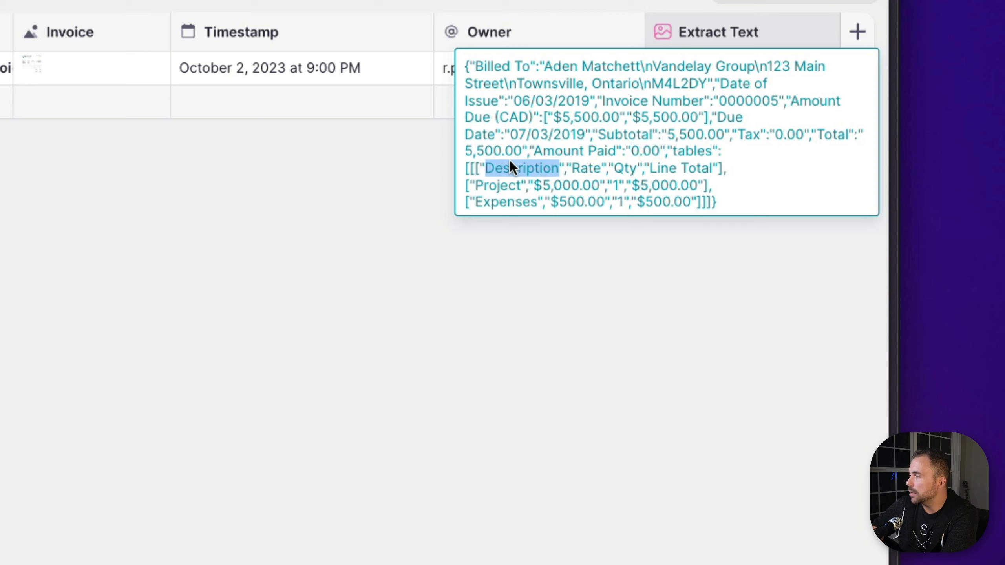
double_click(557, 187)
double_click(485, 185)
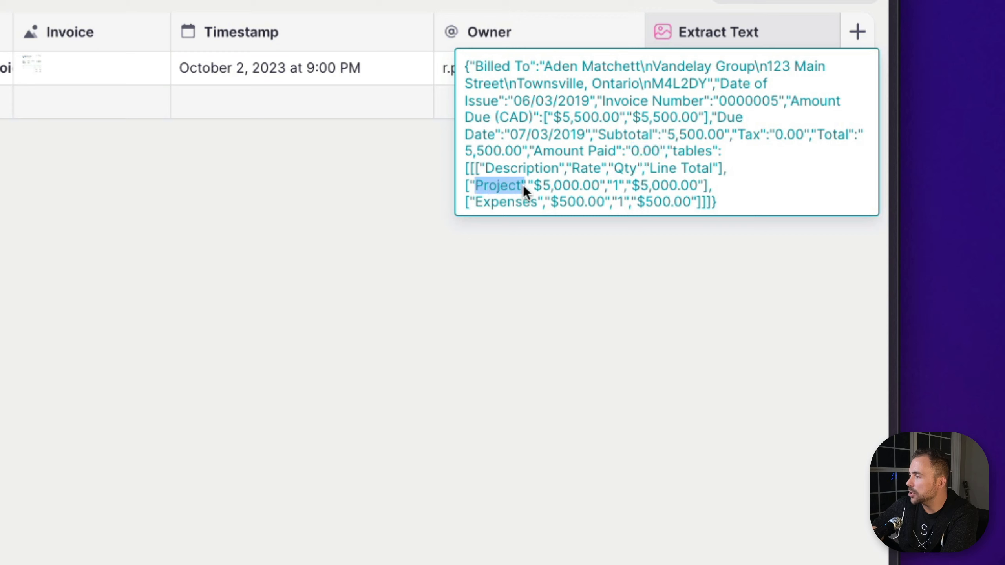
left_click(546, 187)
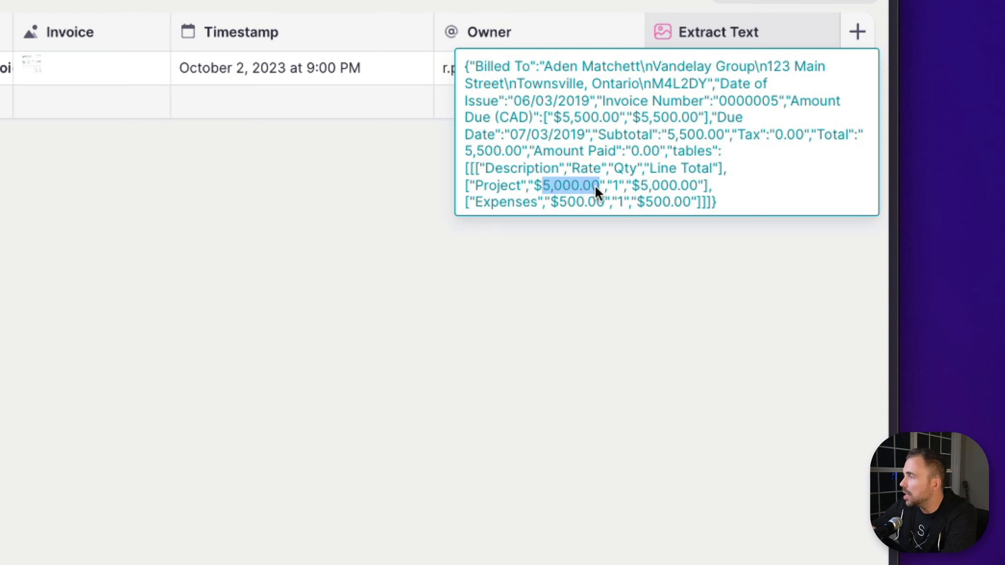
left_click(538, 276)
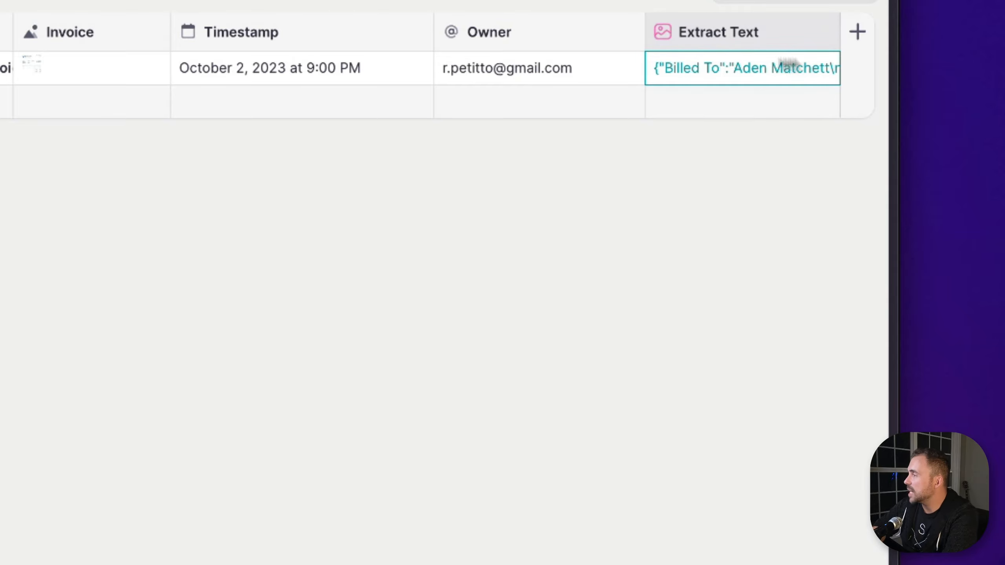
Add a column named Total after Extract Text and set its type to the AI option Text to Number
left_click(854, 37)
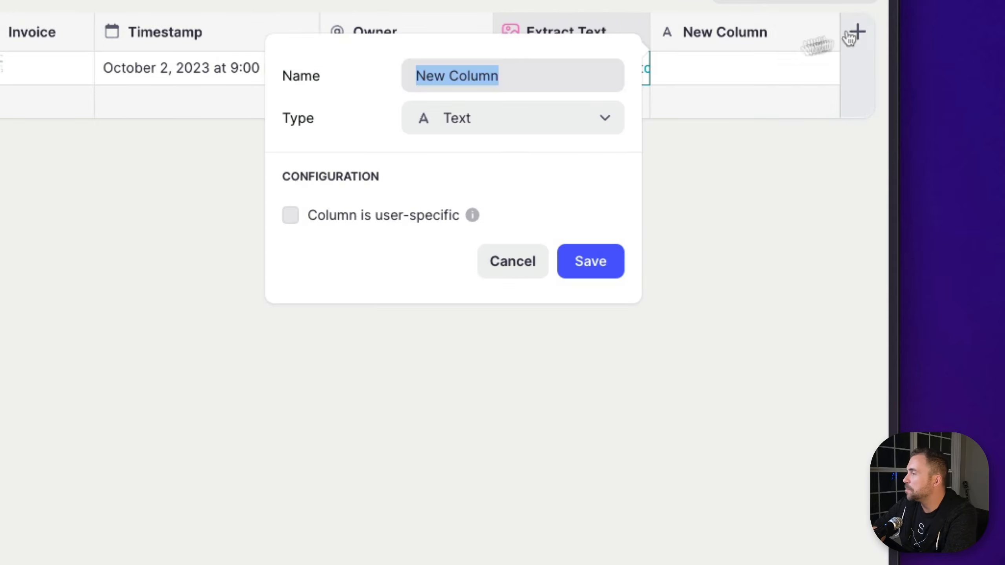
type("Total")
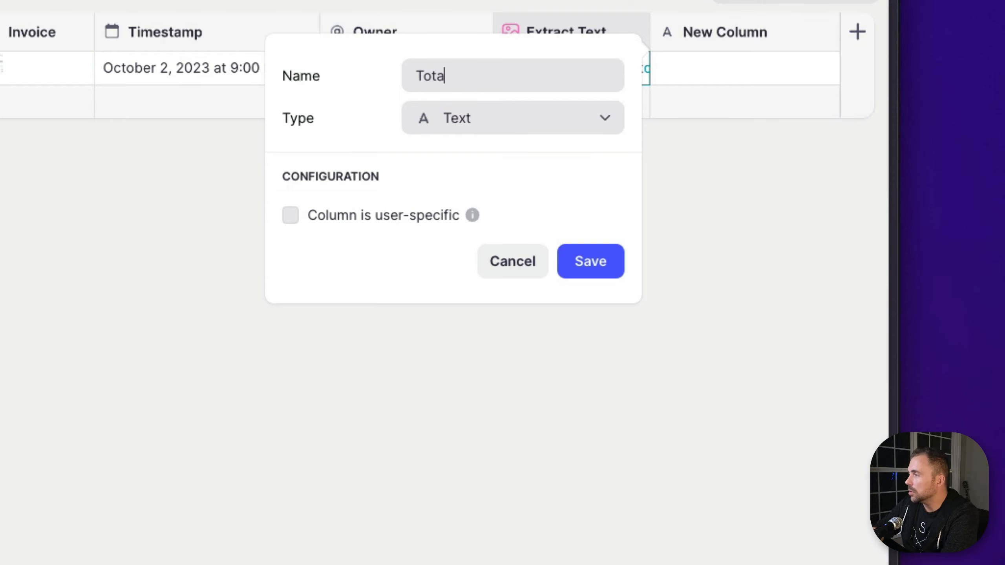
left_click(462, 131)
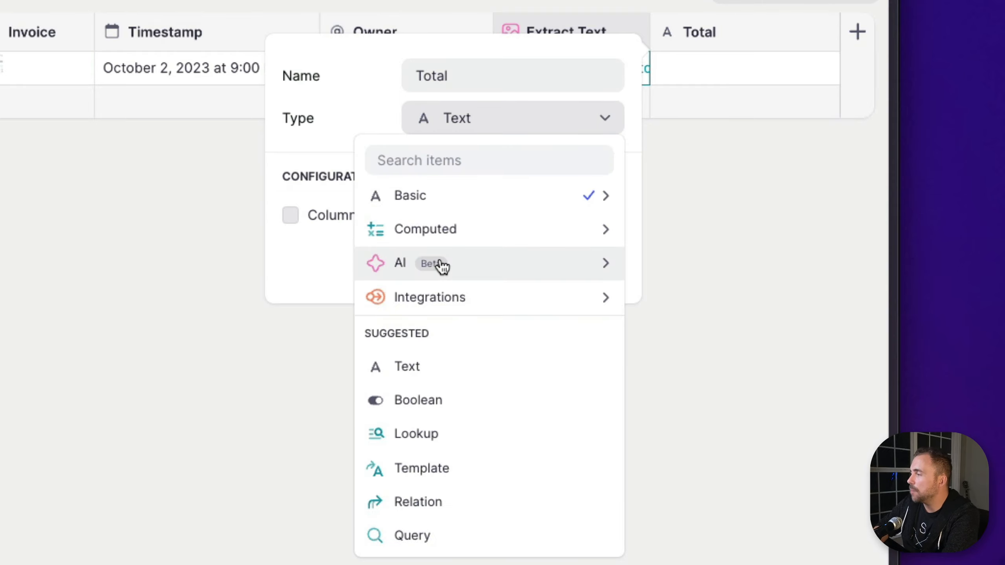
mouse_move(439, 265)
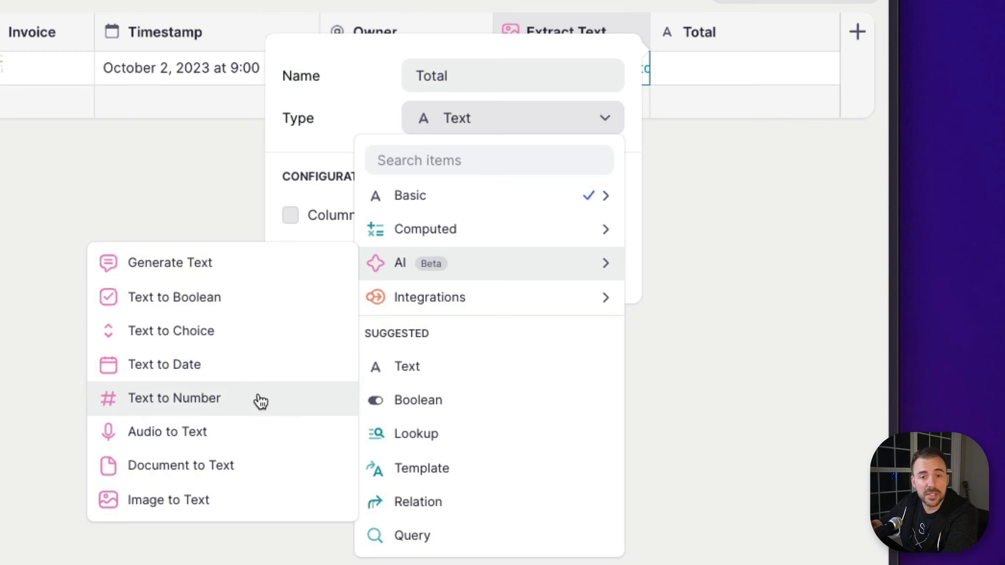
left_click(172, 403)
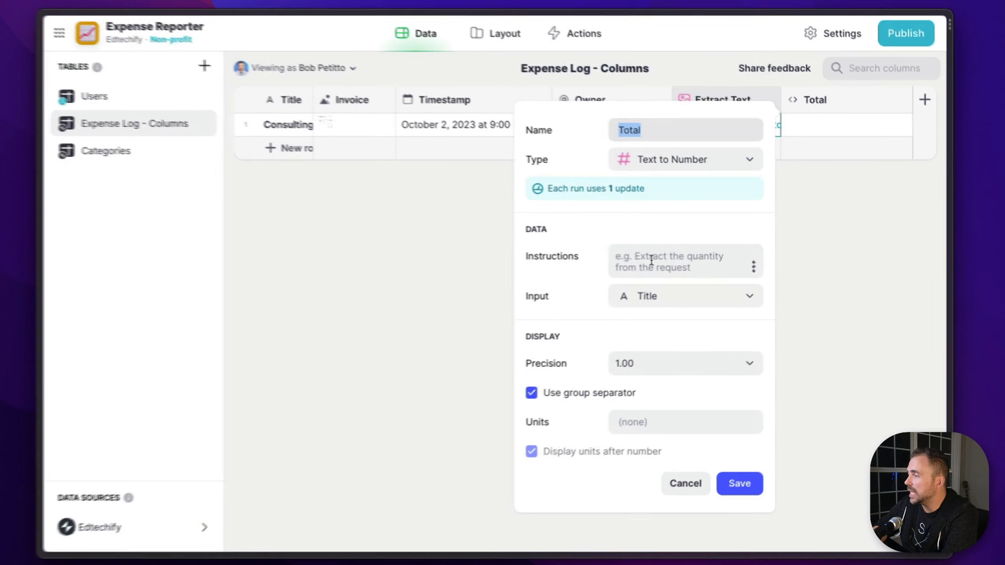
Give the Total column the instructions "Extract the total amount of the invoice." and use the Extract Text column as its input
left_click(464, 263)
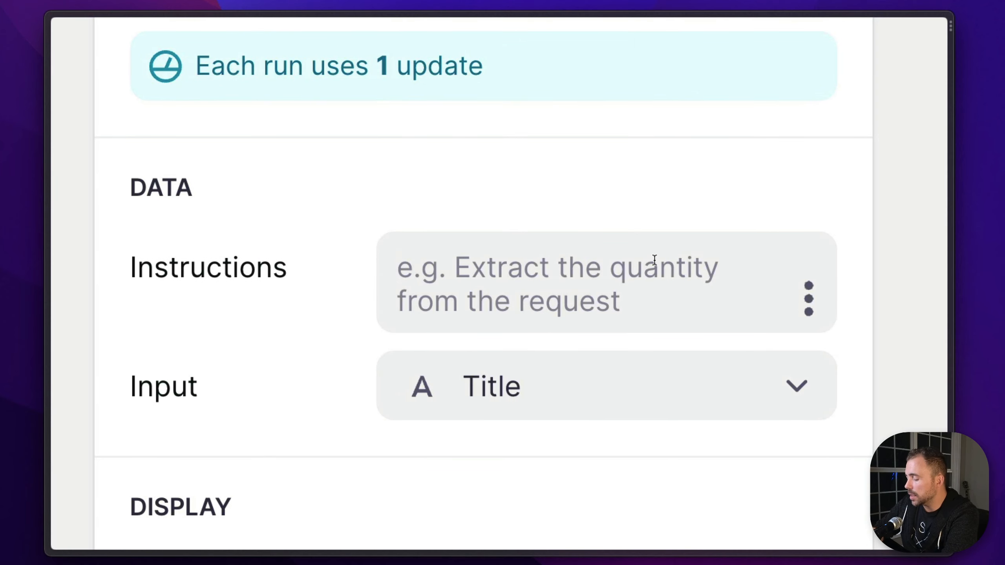
type("E")
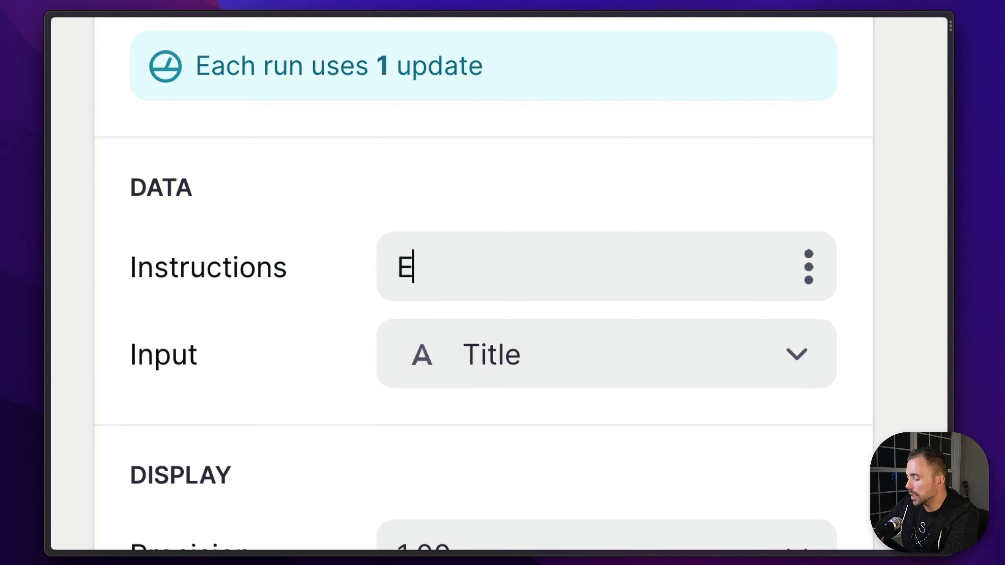
type("xtract the t")
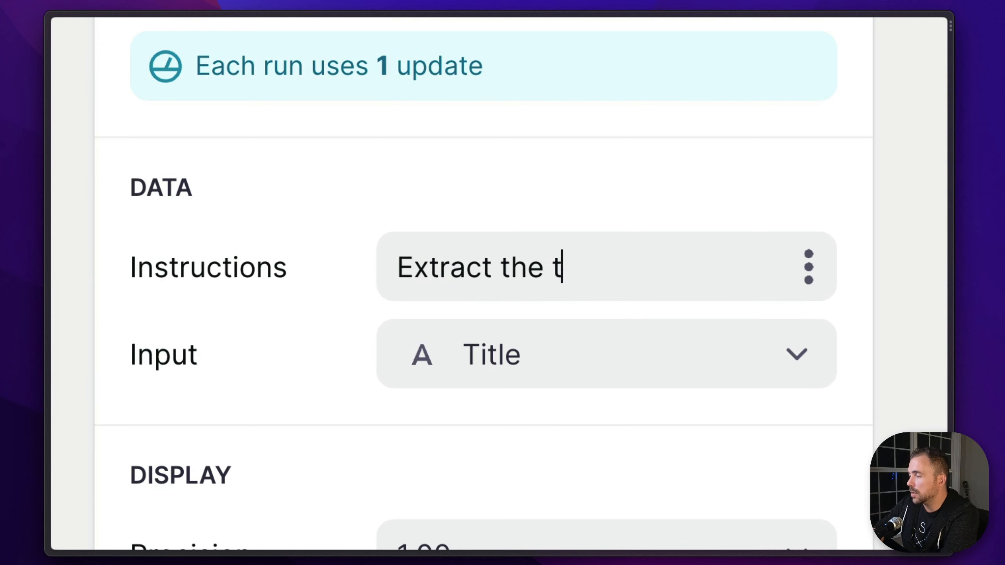
type("otal amount of the invoi")
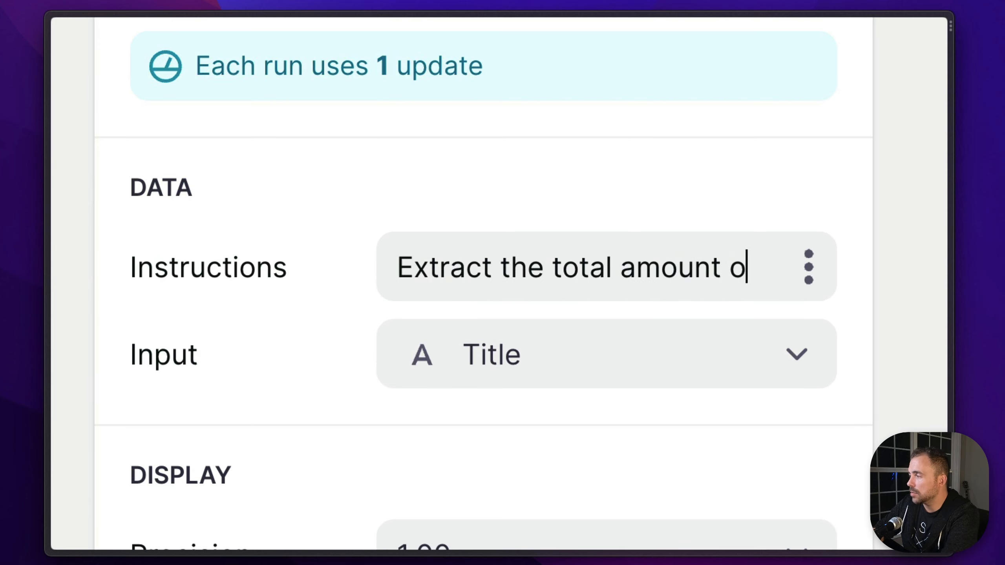
type("ce.")
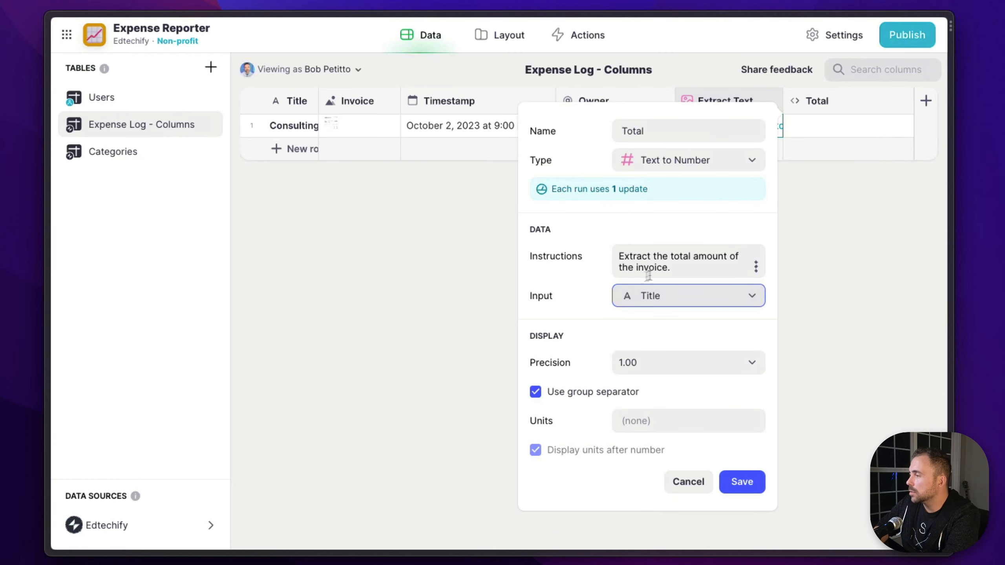
left_click(703, 303)
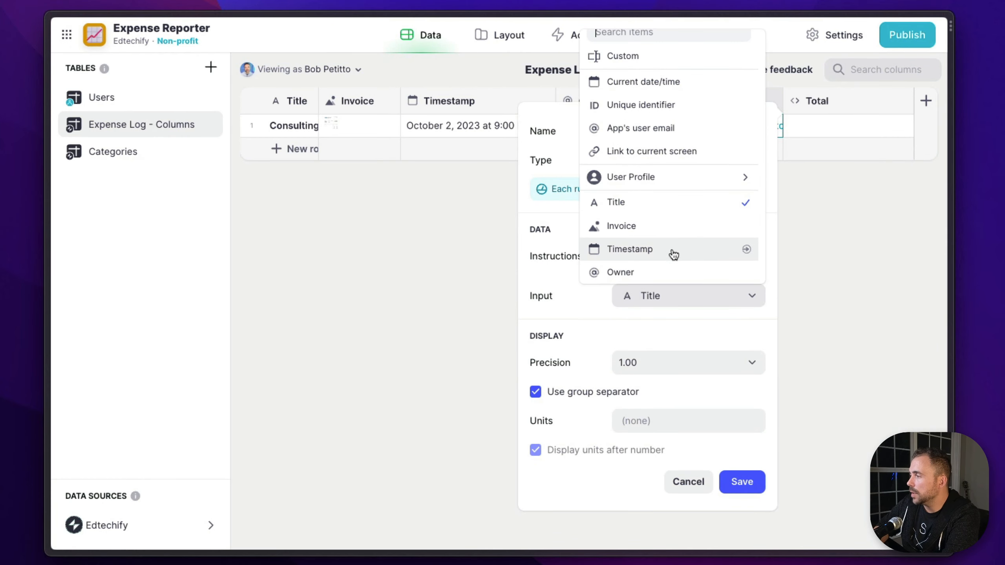
scroll(671, 254, "down", 1)
left_click(656, 273)
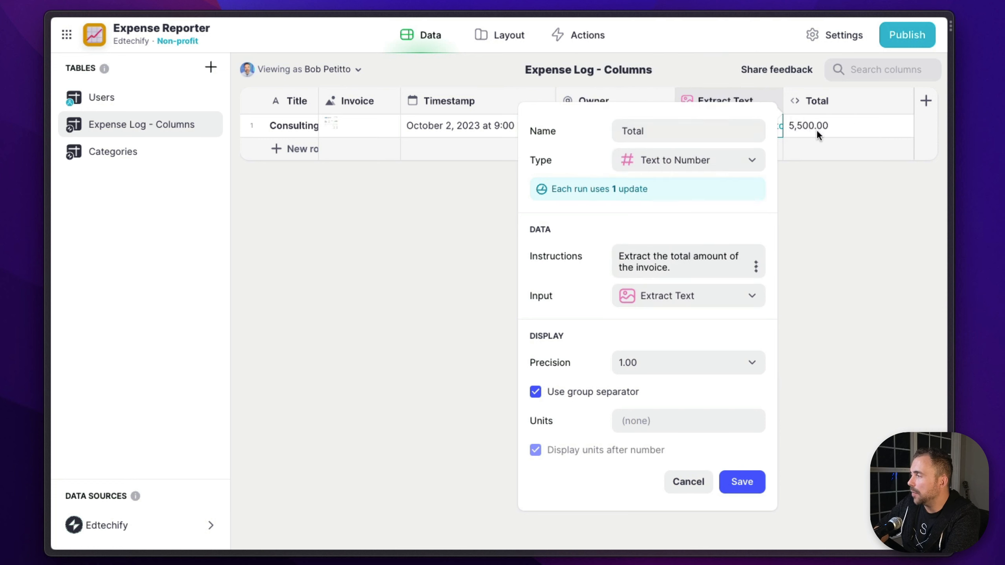
Set the Total column's units to $, turn off displaying units after the number, and save the column
left_click(657, 420)
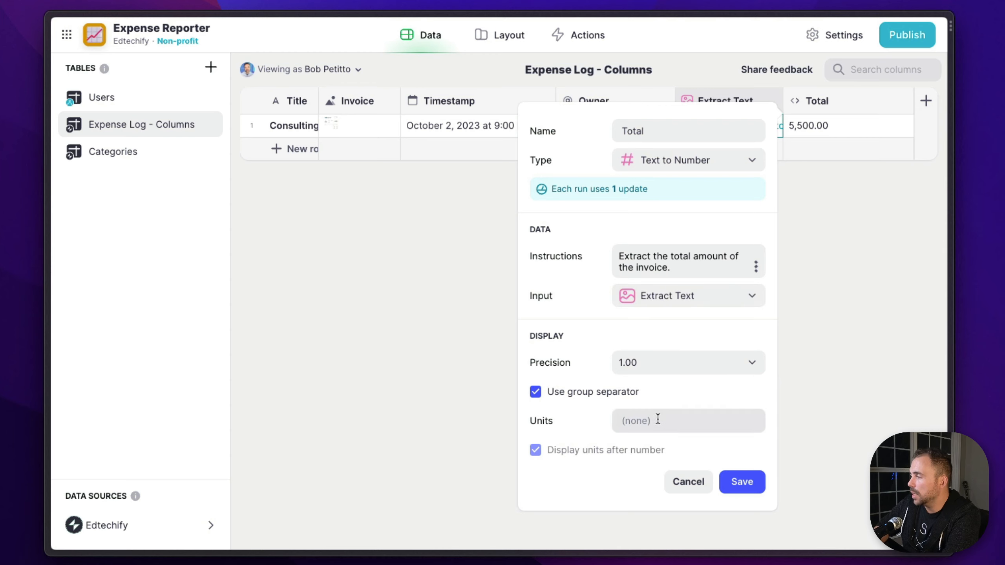
type("$")
left_click(602, 451)
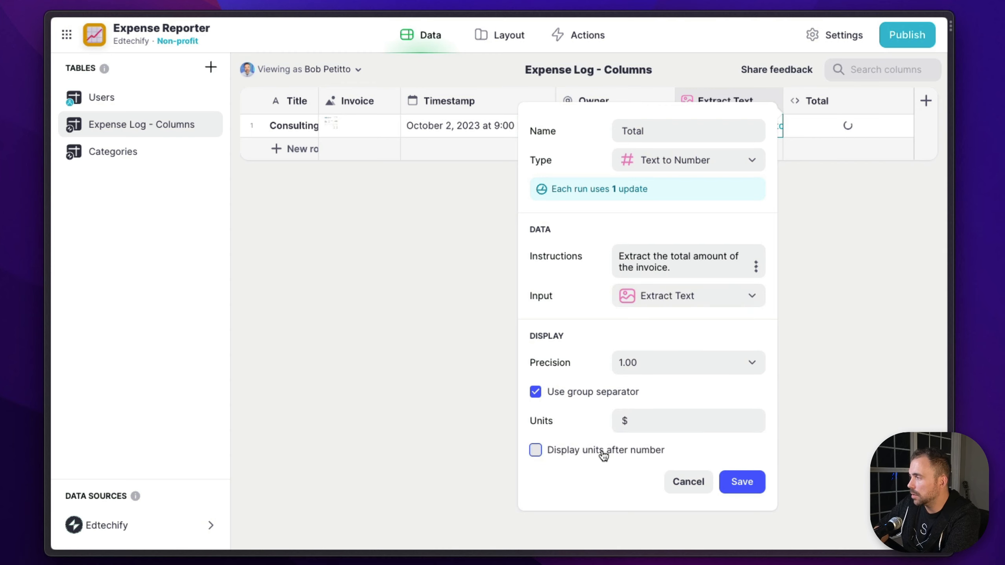
left_click(741, 481)
Preview the uploaded invoice image in the Invoice column to compare its amount due and check its invoice number
double_click(335, 127)
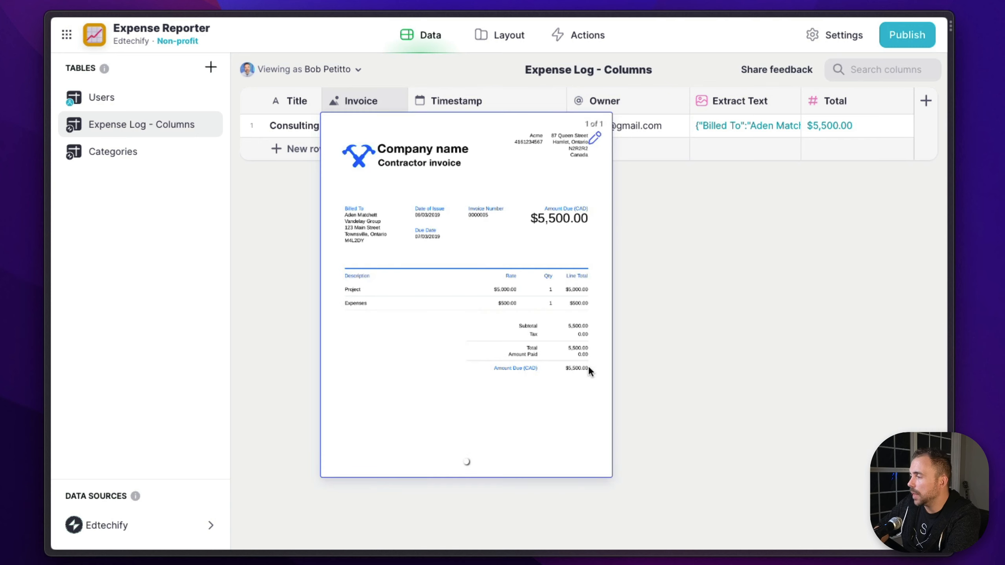
key("Escape")
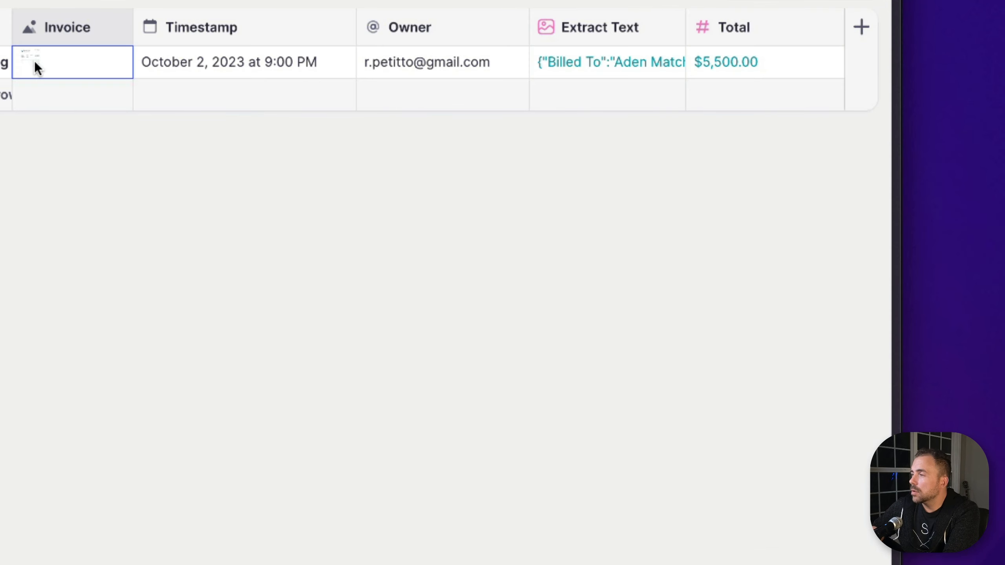
double_click(338, 125)
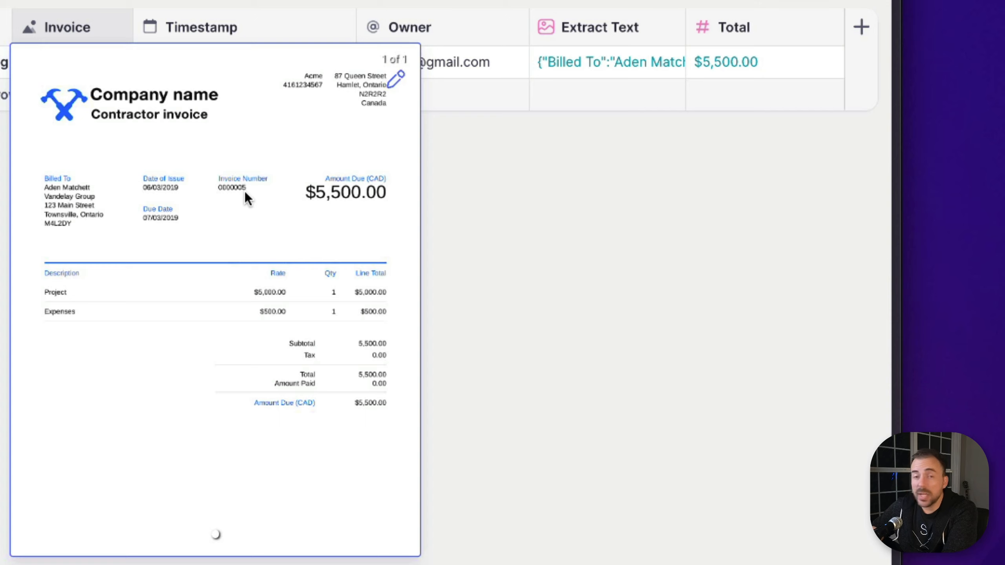
Add a column named Invoice Number after the Total column
left_click(861, 28)
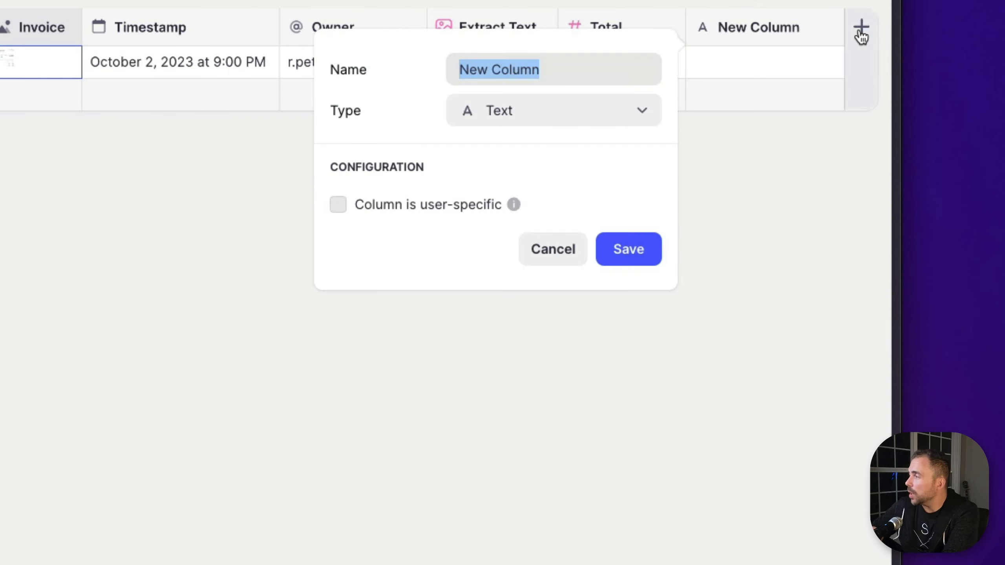
type("In")
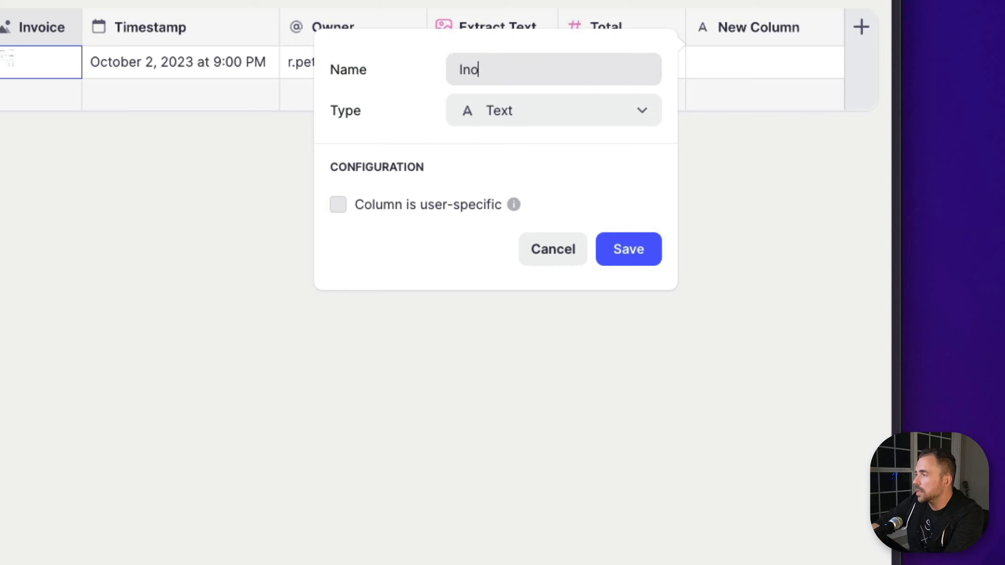
type("c")
key("BackSpace")
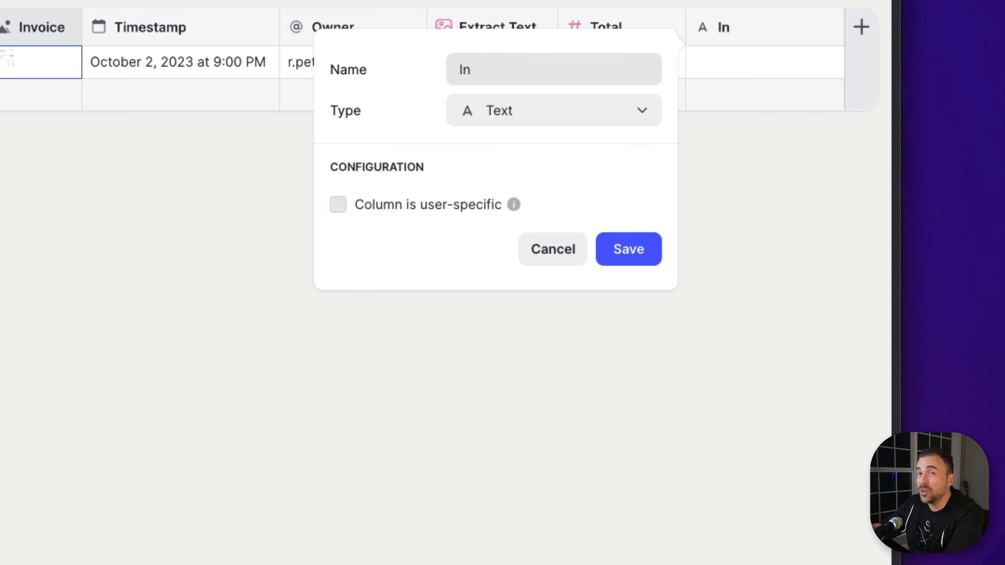
type("vpoce")
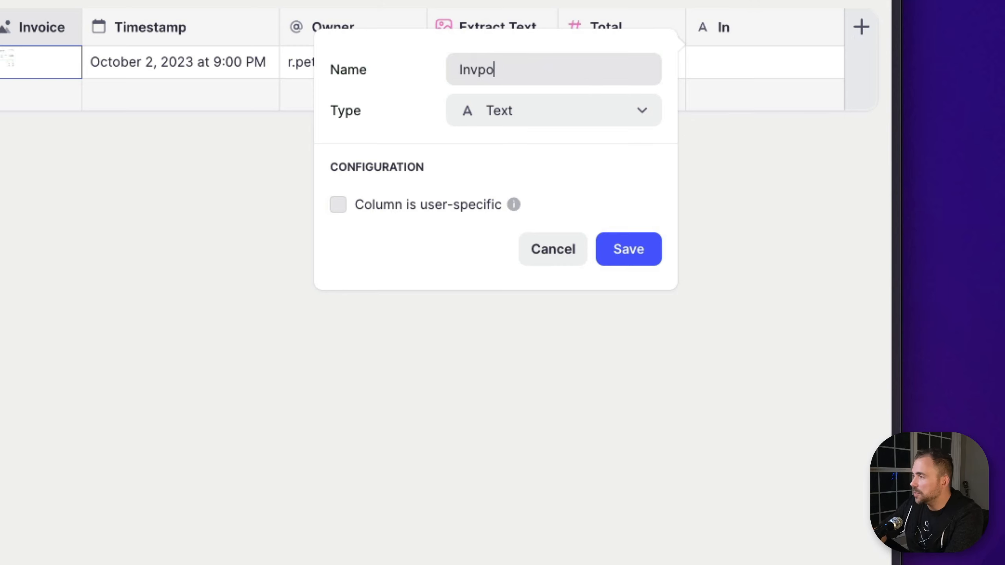
key("BackSpace")
key("BackSpace")
key("BackSpace")
type("oice Number")
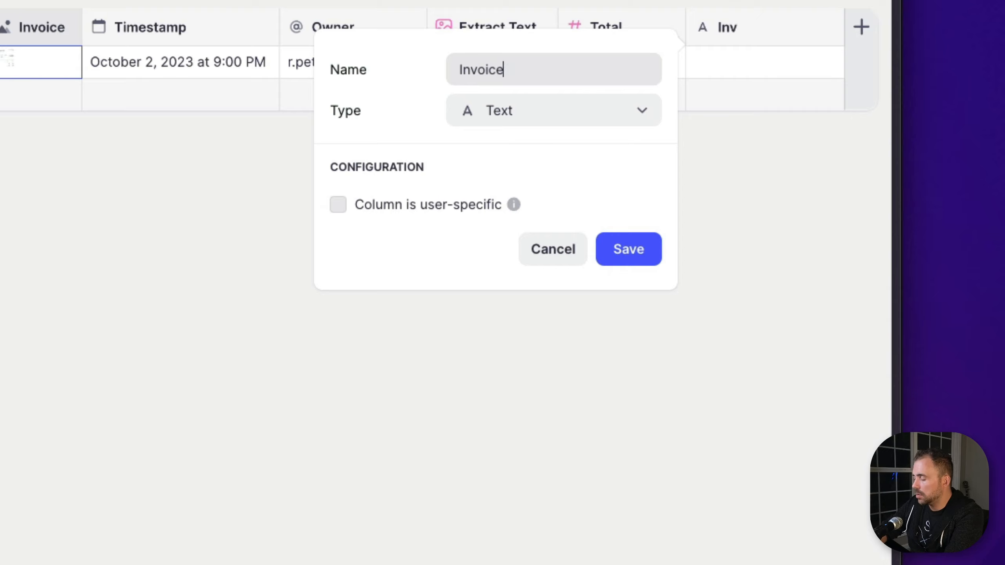
Set the Invoice Number column's type to the AI option Text to Number
left_click(641, 110)
mouse_move(550, 251)
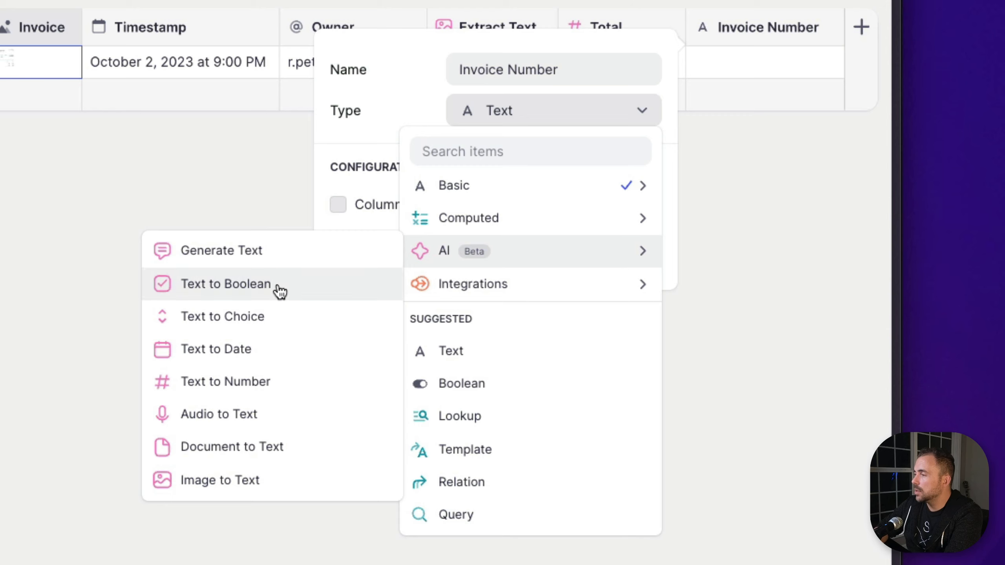
left_click(201, 390)
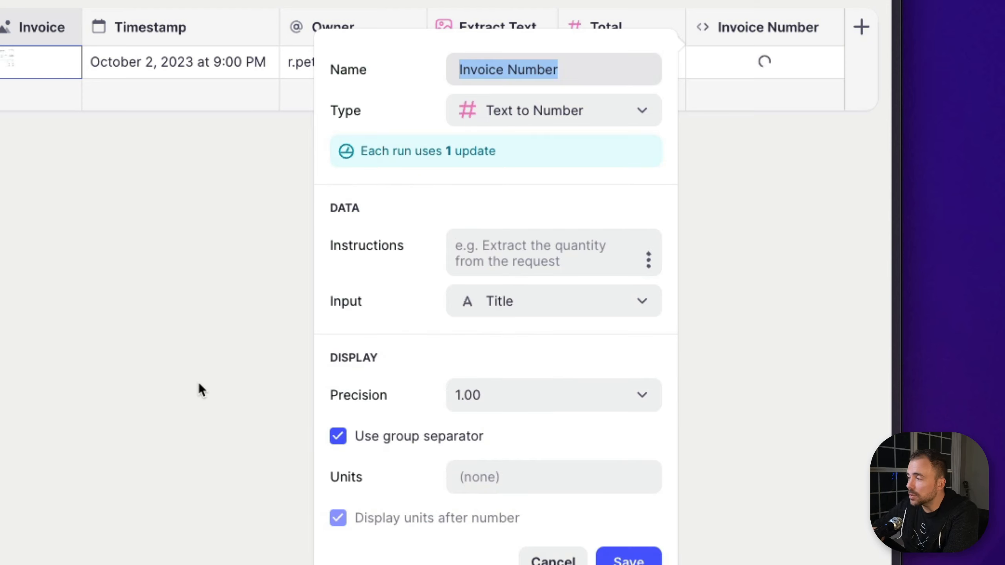
Give the Text to Number column the instructions "Extract the Invoice Number" and use the Extract Text column as its input
left_click(483, 243)
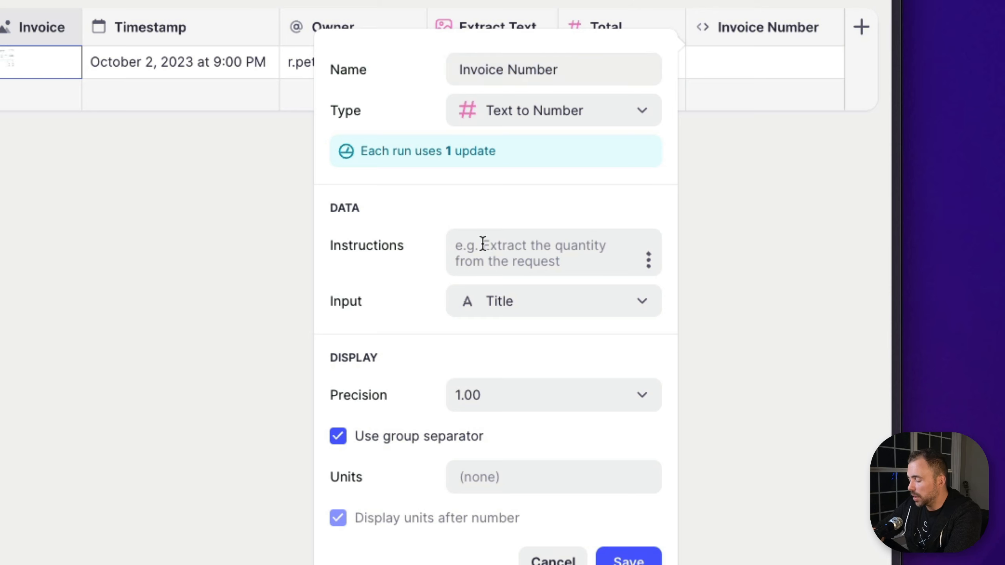
type("Exrtract the Invouce")
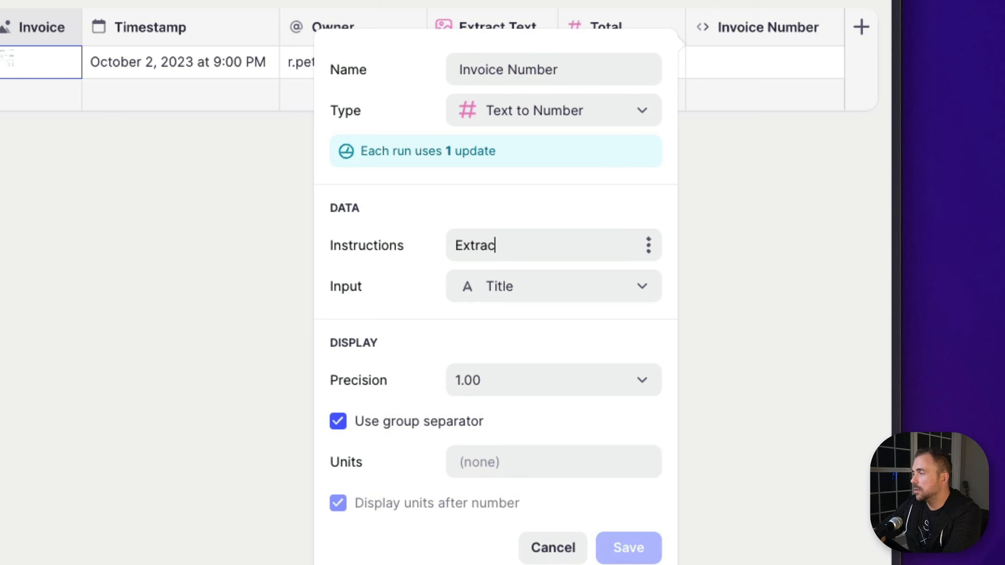
key("BackSpace")
key("BackSpace")
key("BackSpace")
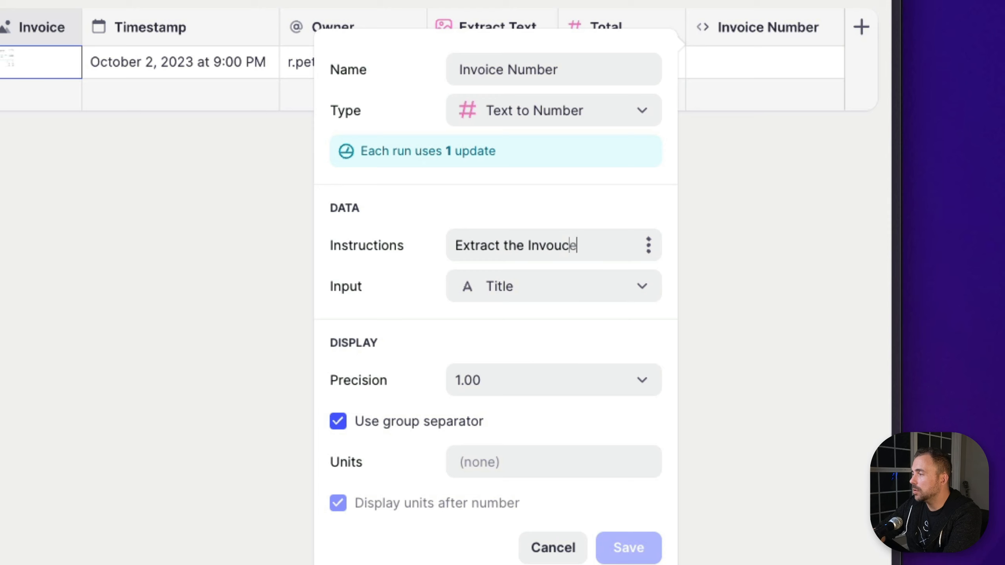
type("ice Number")
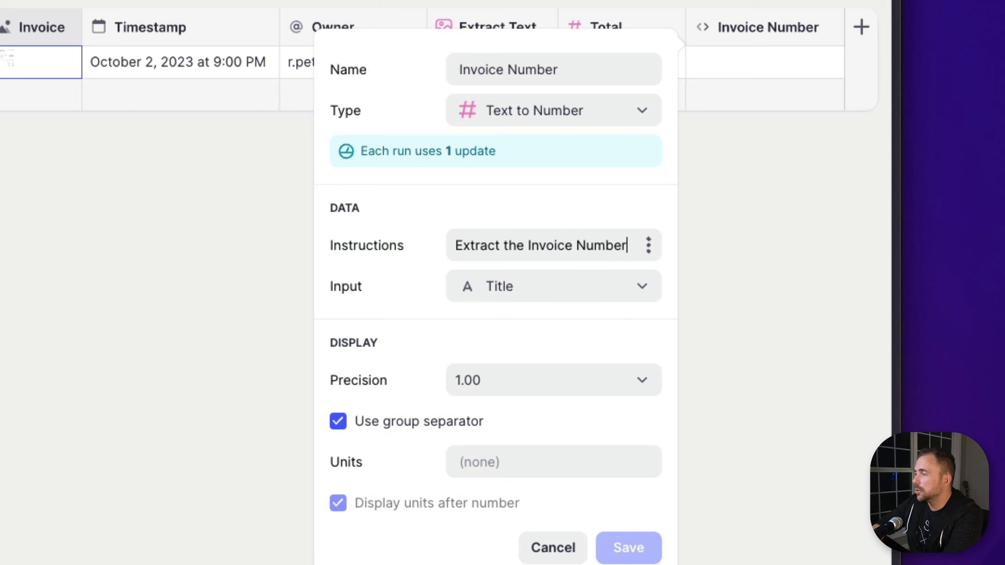
left_click(486, 293)
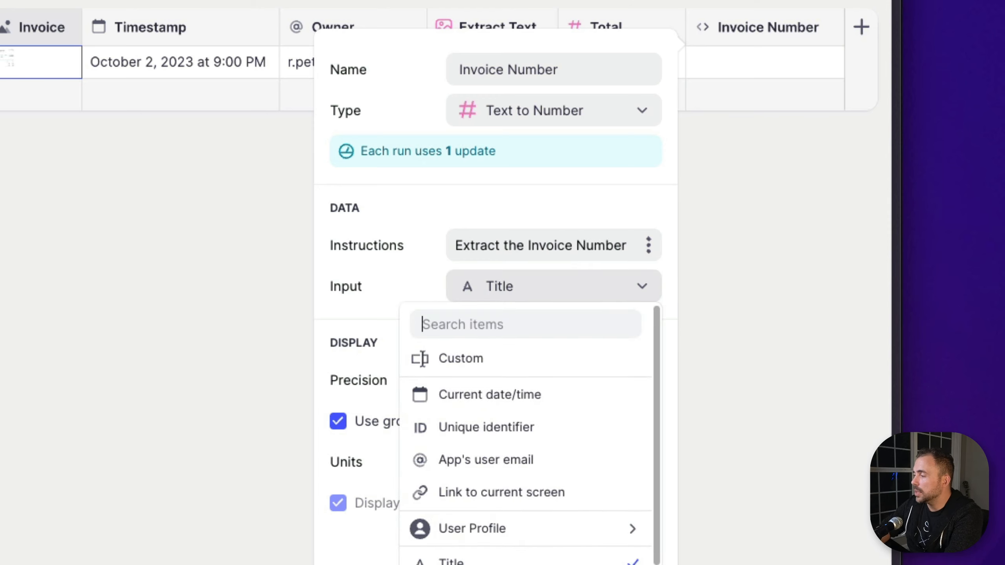
scroll(522, 528, "down", 3)
left_click(522, 564)
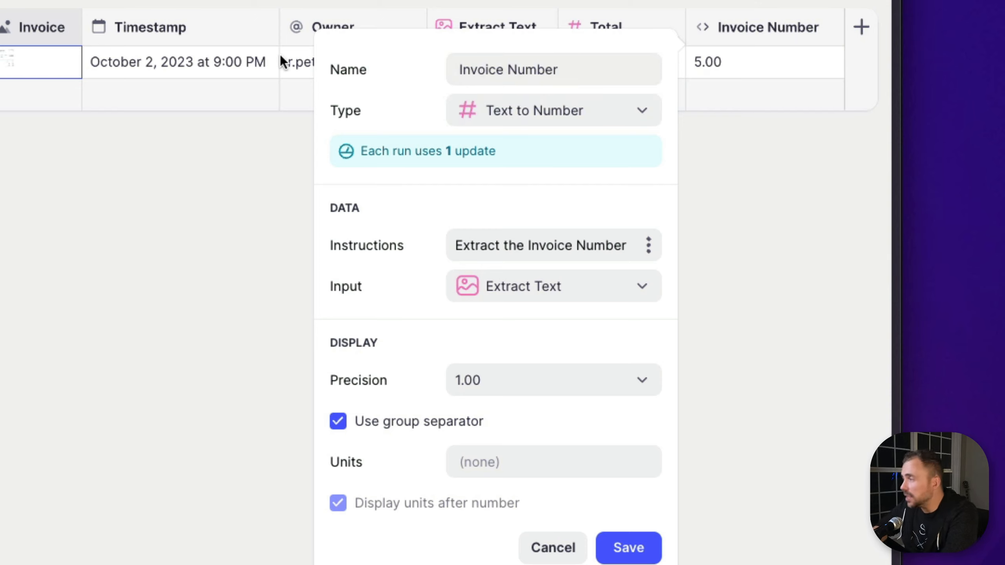
Copy the Invoice Number column's instructions and change its type to the AI option Generate Text
triple_click(509, 243)
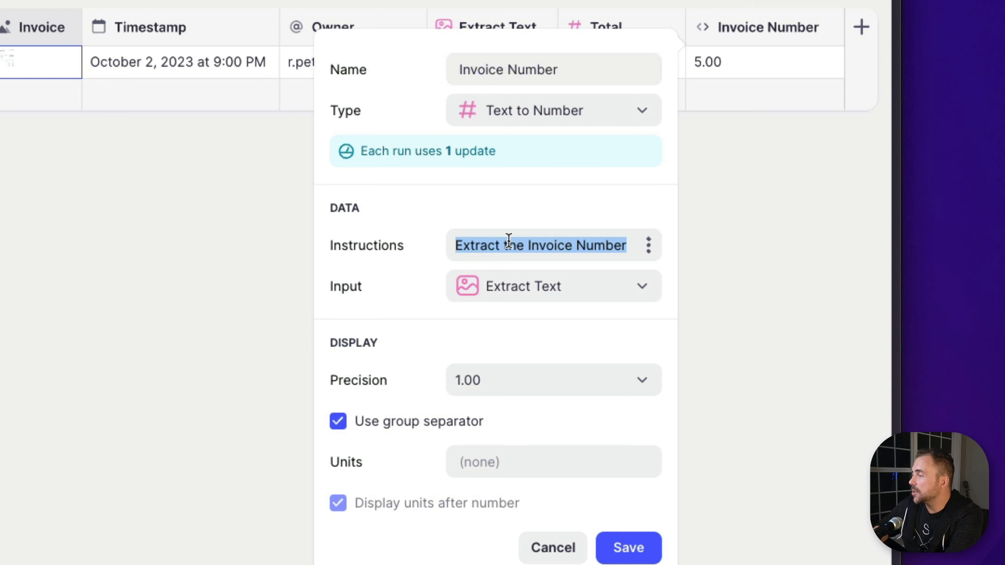
left_click(572, 110)
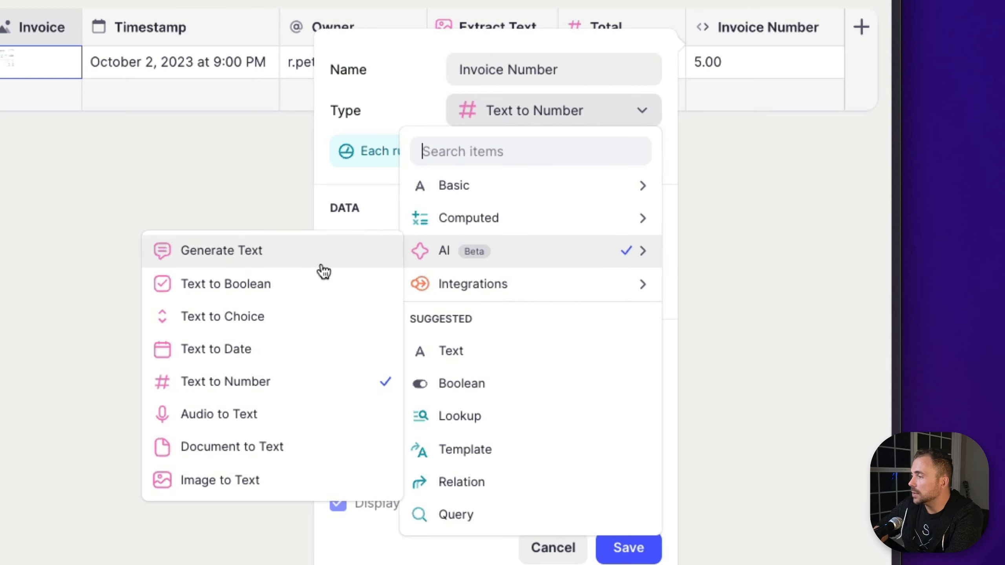
left_click(321, 266)
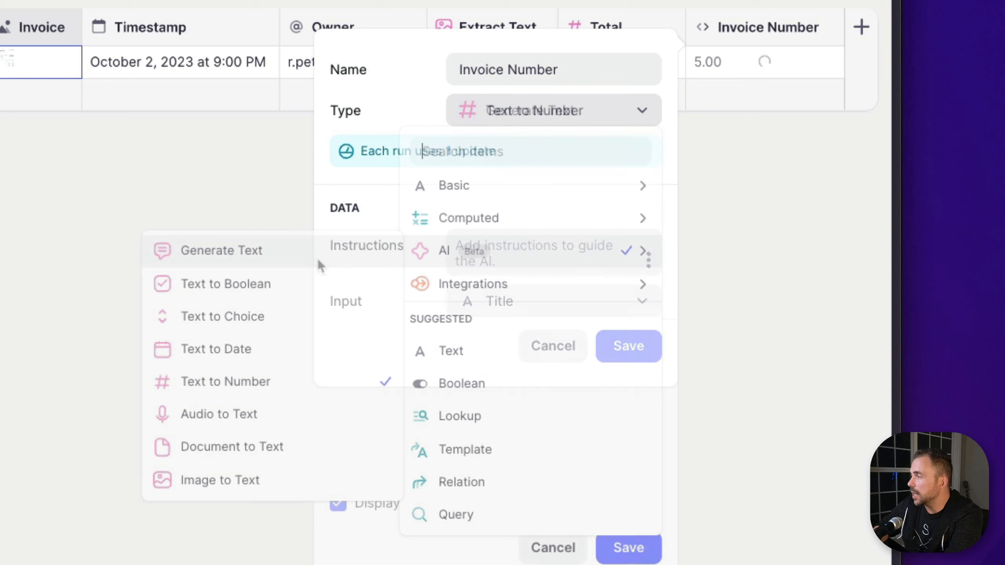
Reuse the instructions "Extract the Invoice Number" for the Generate Text column and set its input to the Extract Text column
left_click(520, 255)
type("Extract the Invoice Number")
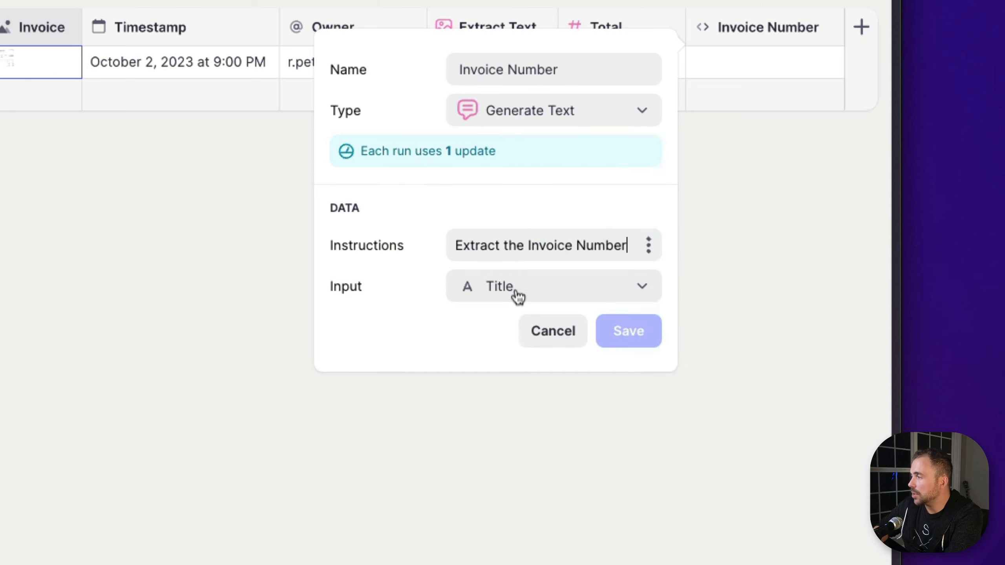
left_click(514, 296)
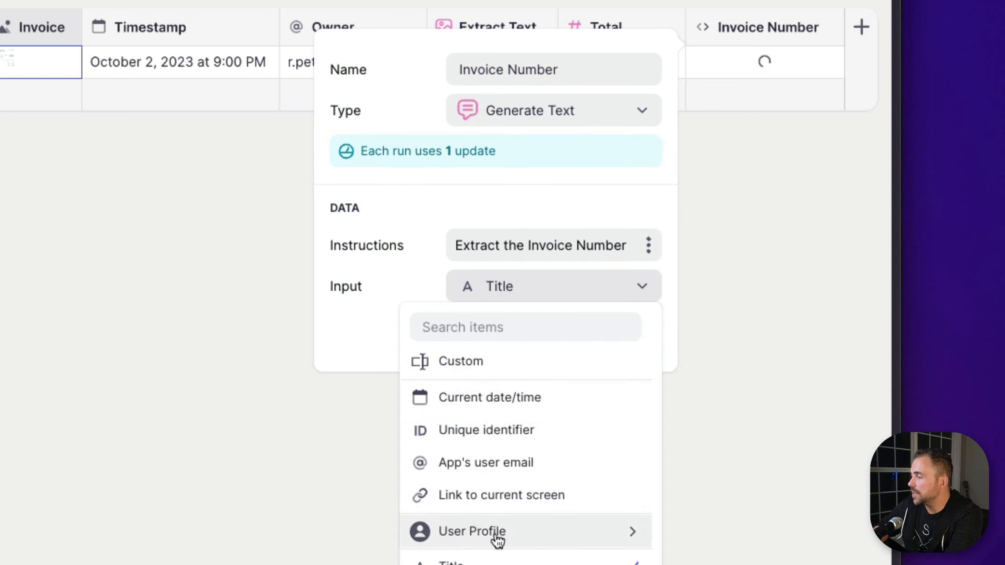
scroll(493, 546, "down", 3)
left_click(493, 564)
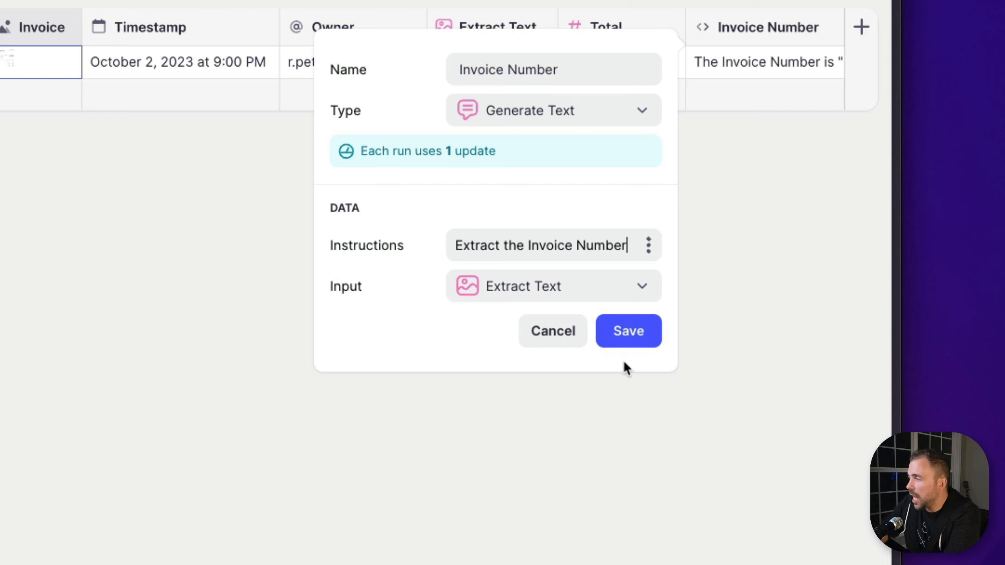
Extend the Invoice Number column's instructions to read "Extract the Invoice Number. value only."
type(". value only.")
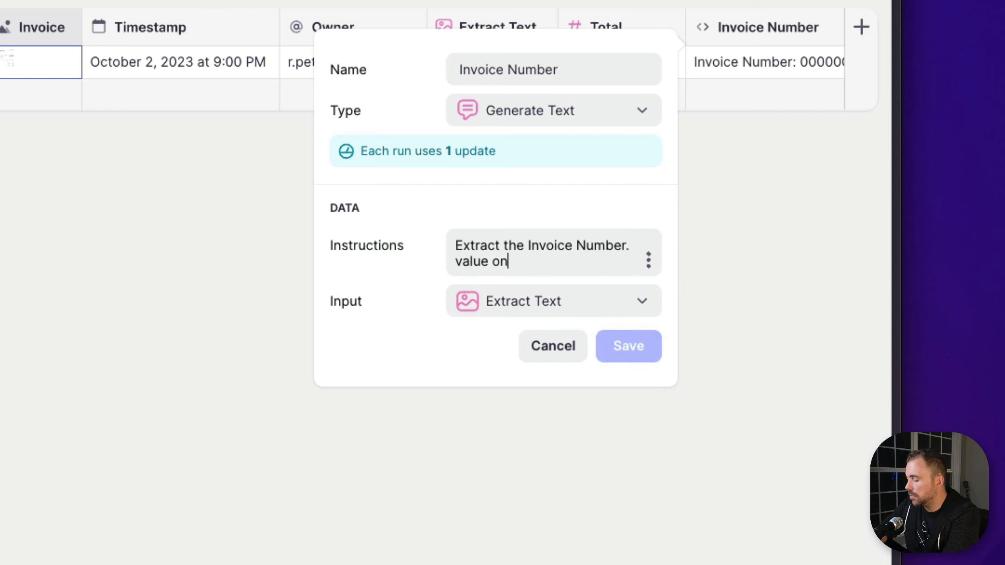
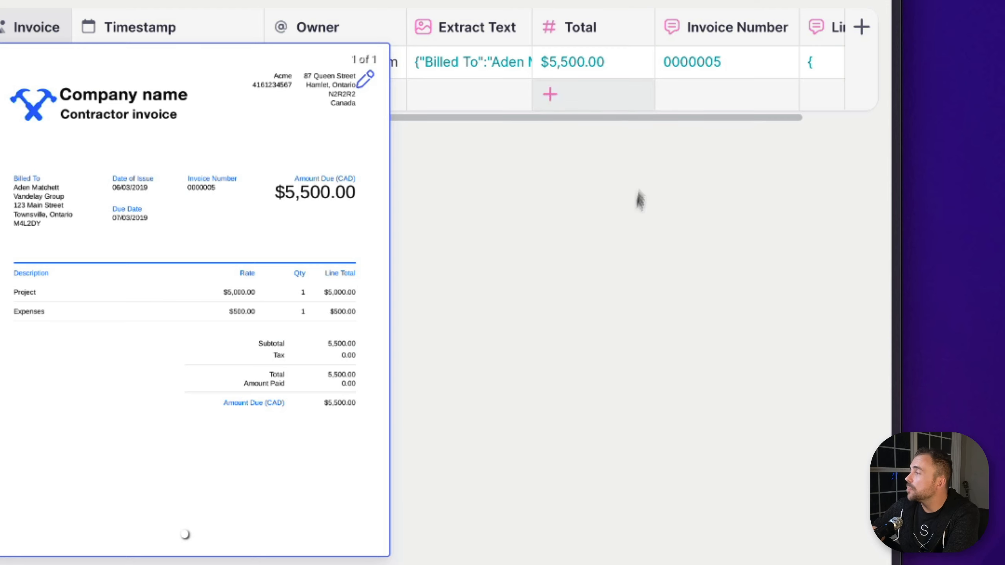
Add a new column after Line Items and set its type to the AI option Text to Boolean
left_click(623, 223)
scroll(687, 65, "right", 2)
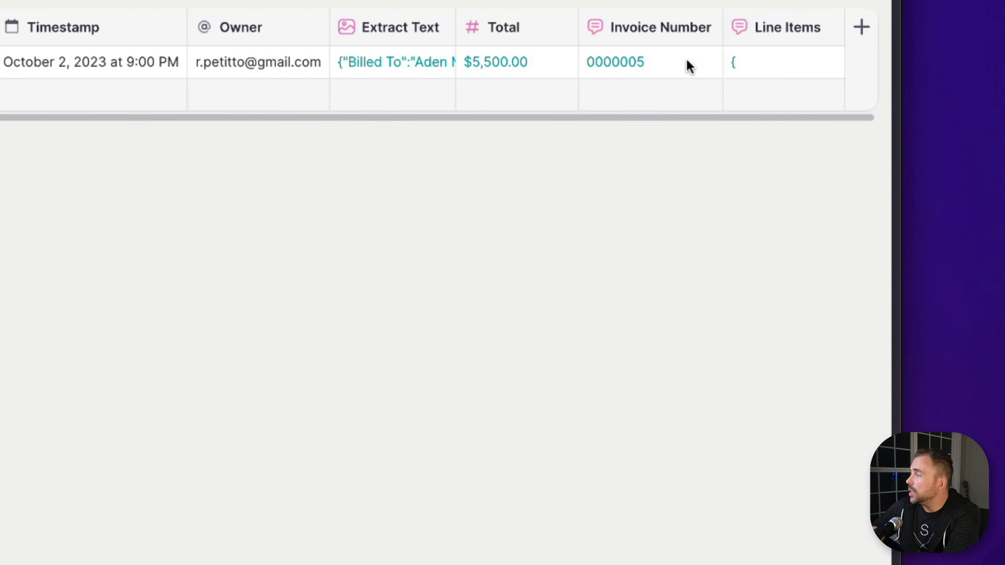
left_click(861, 27)
left_click(564, 119)
mouse_move(514, 255)
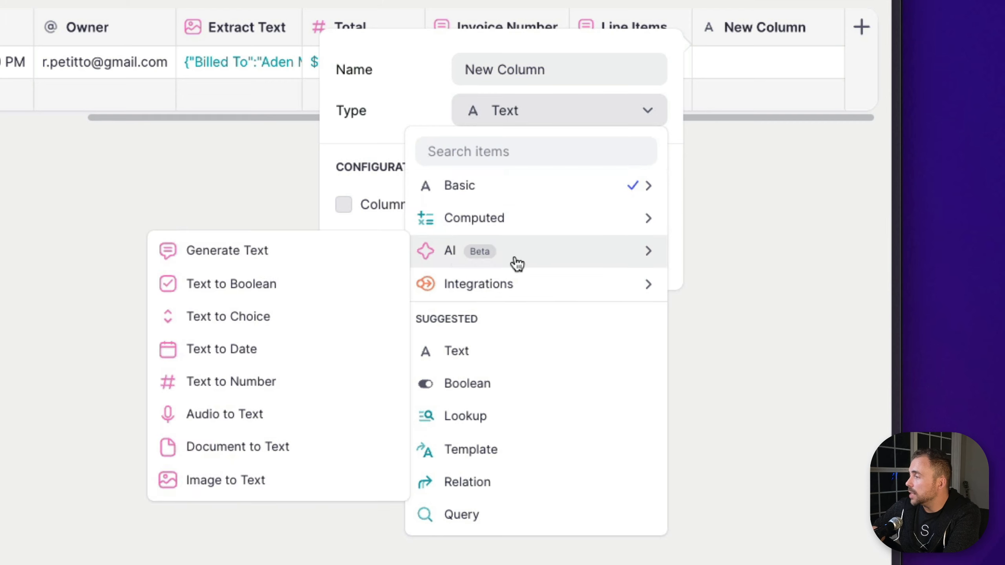
left_click(263, 287)
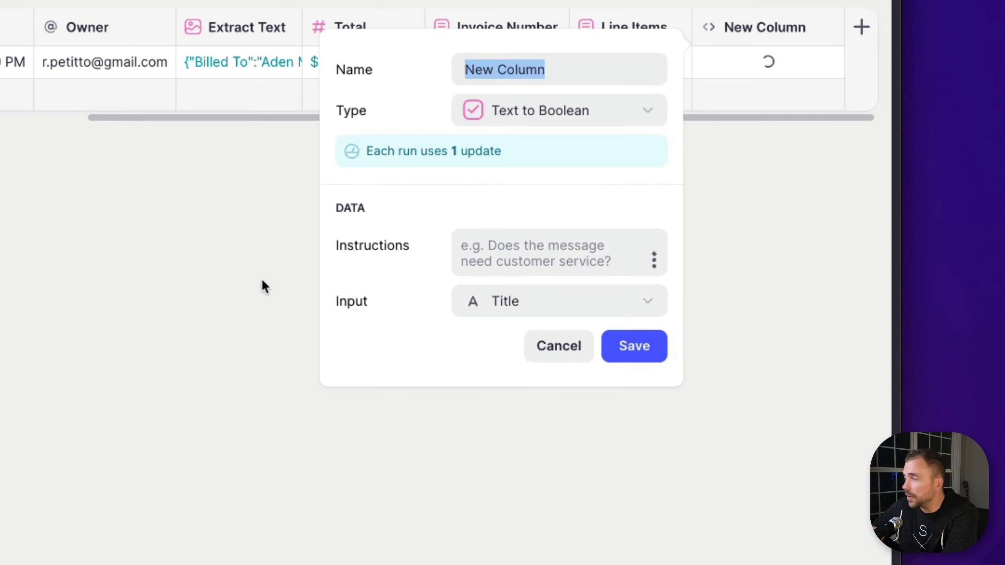
Give the Text to Boolean column the instructions "Was this invoice already paid?" and use the Extract Text column as its input
left_click(567, 251)
type("Was th")
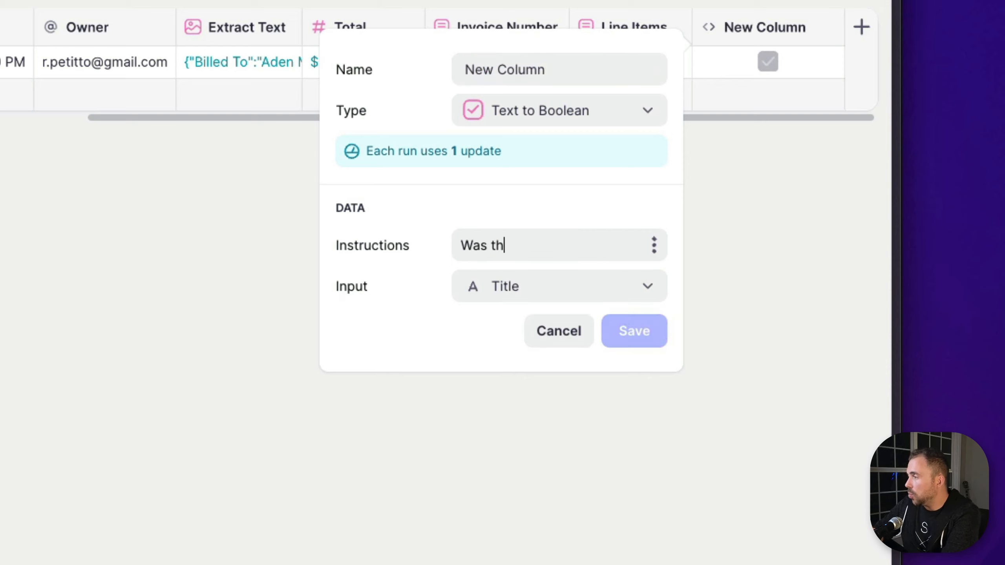
type("is invoice already paid")
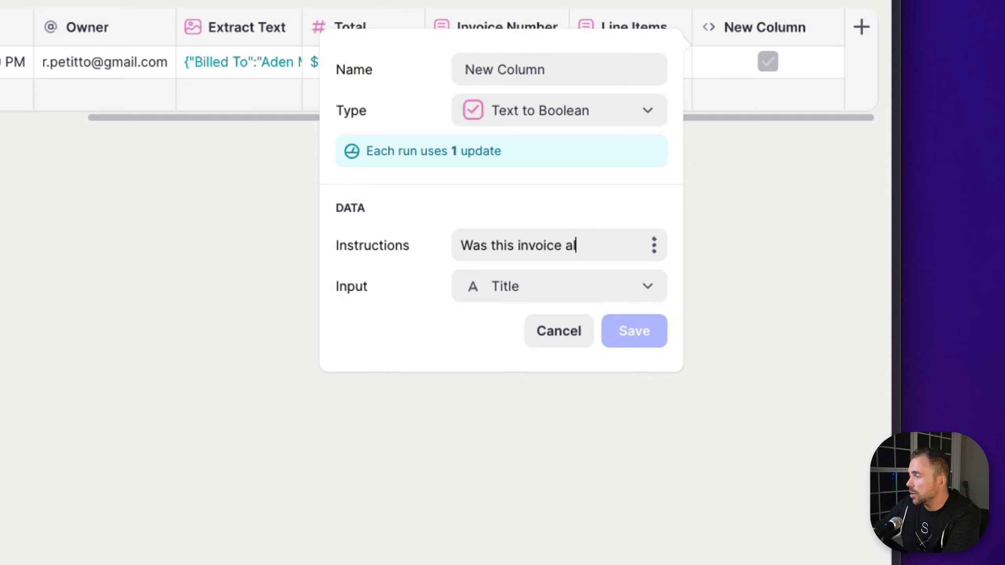
type("?")
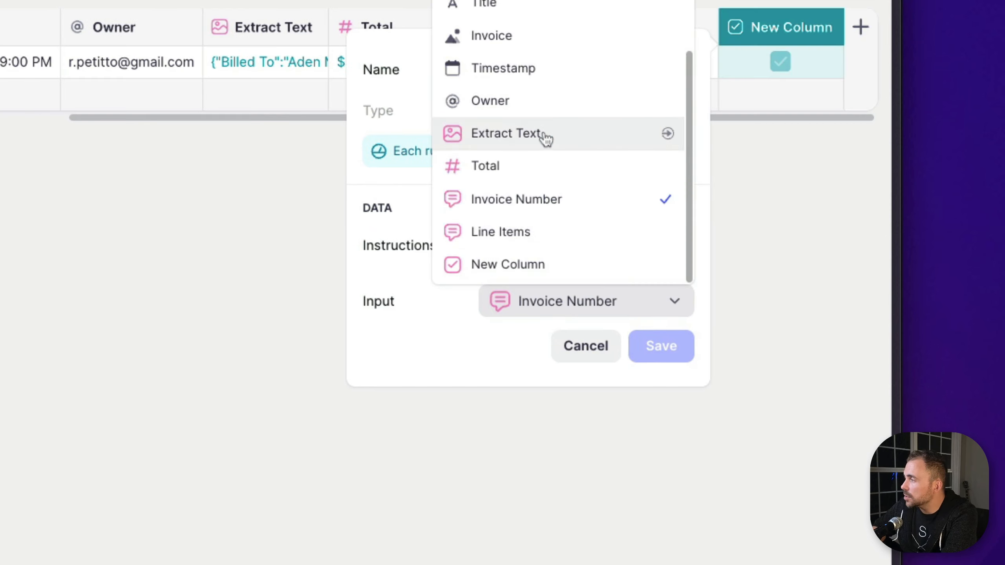
left_click(546, 137)
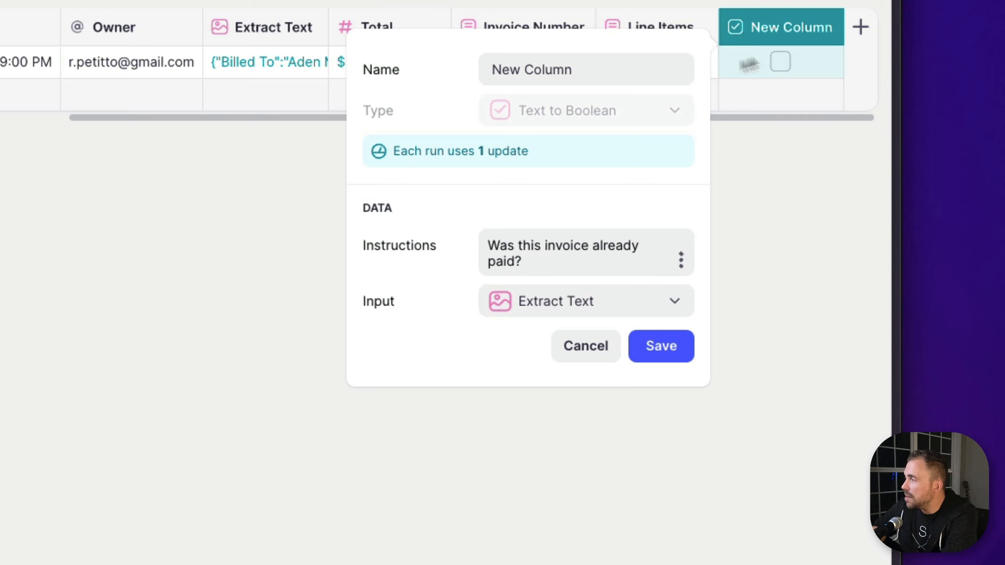
Name the Text to Boolean column "Paid?" and save it
triple_click(617, 62)
type("Paid?")
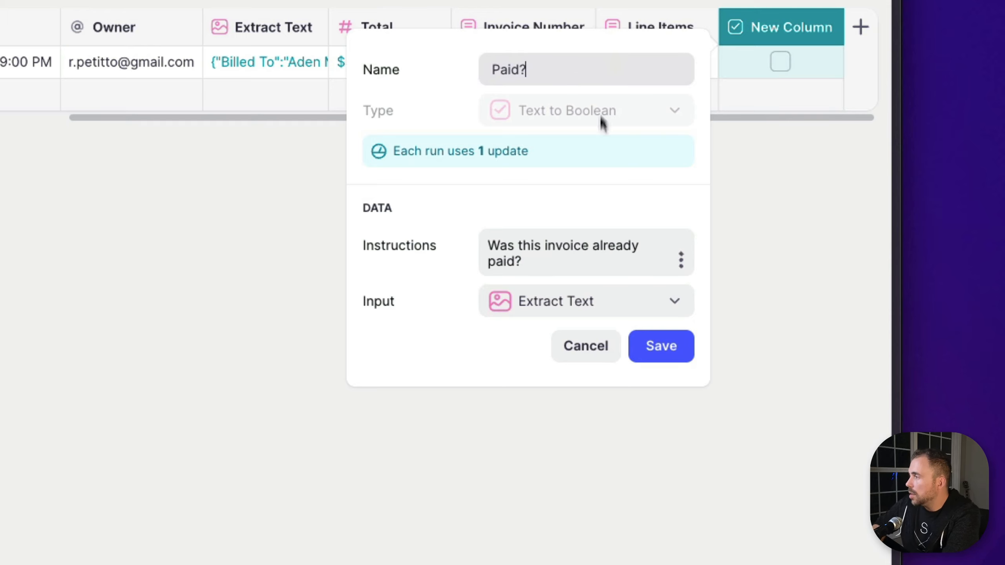
left_click(653, 348)
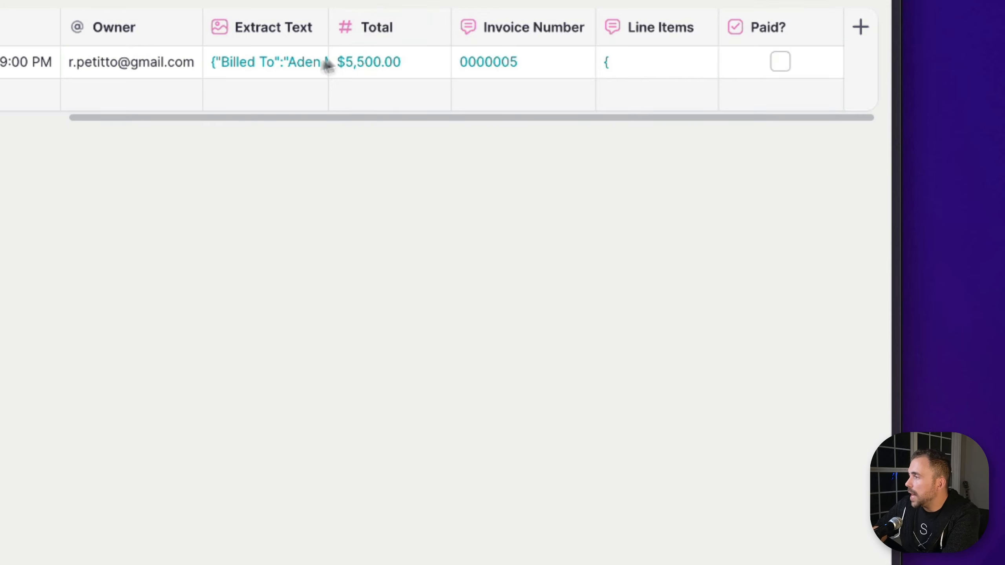
Check the Amount Paid entry in the extracted invoice text against the row's Paid? value
left_click(279, 68)
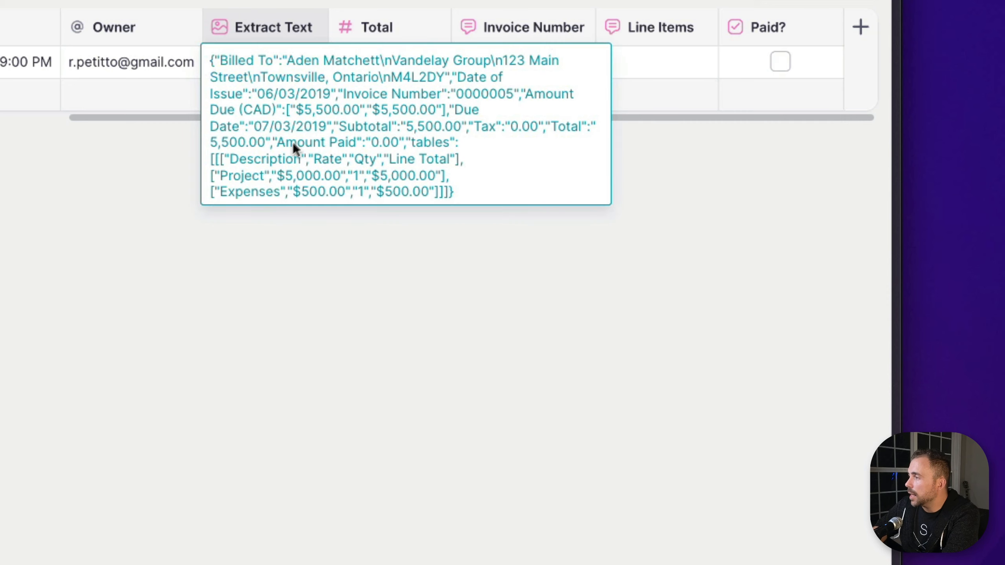
left_click_drag(276, 146, 383, 146)
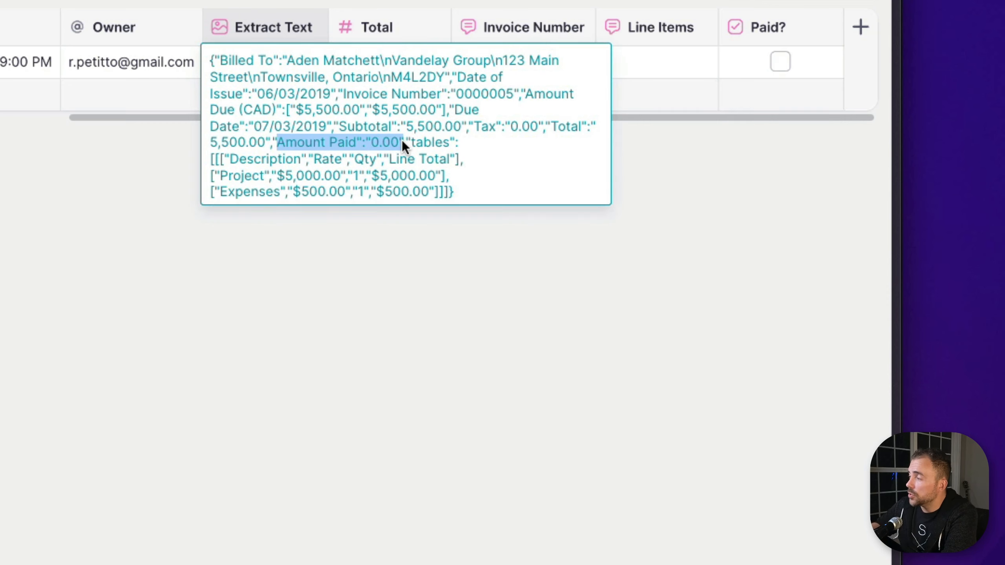
left_click(752, 62)
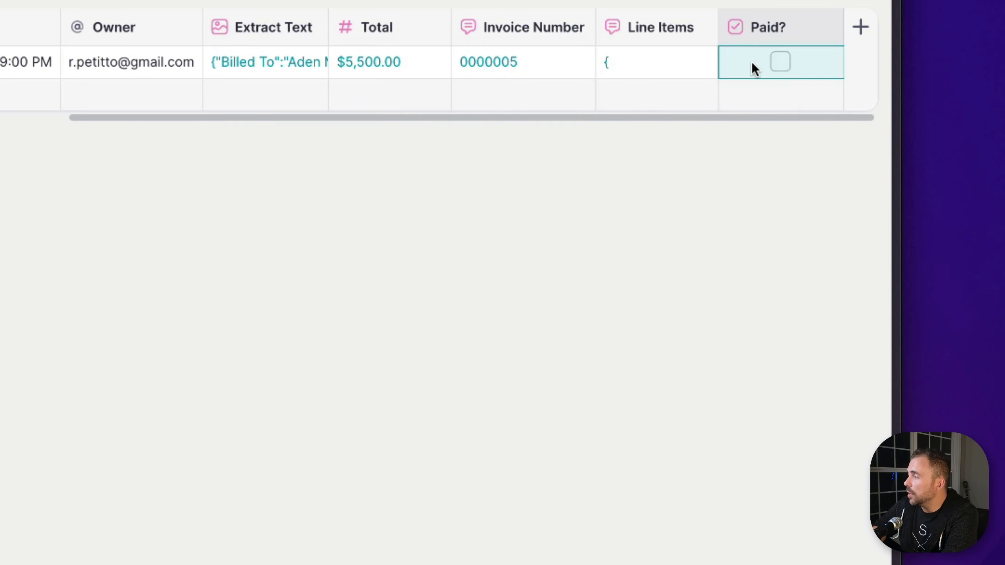
key("Left")
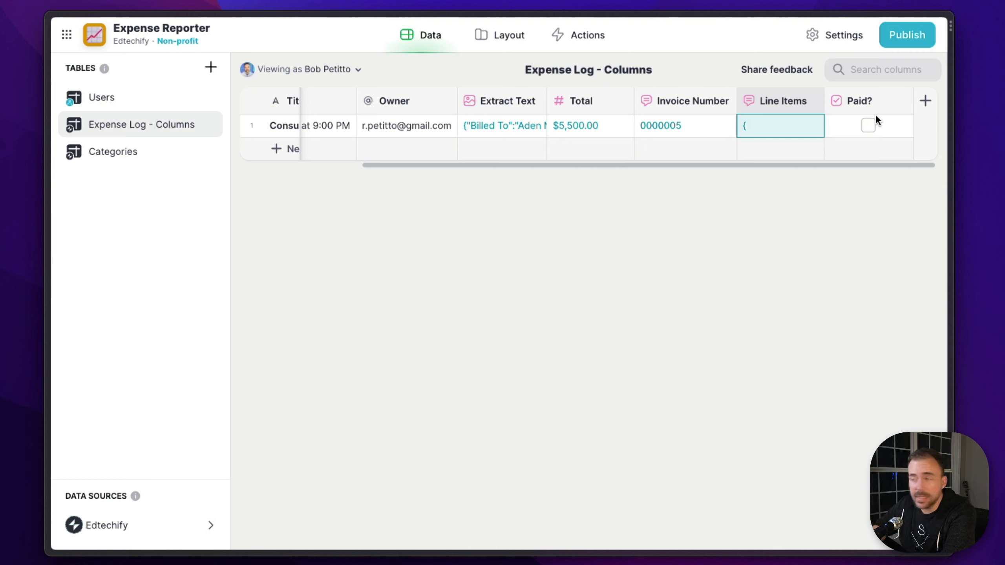
Edit the Line Items column's instructions to request "simple html table" format in place of json
left_click(793, 105)
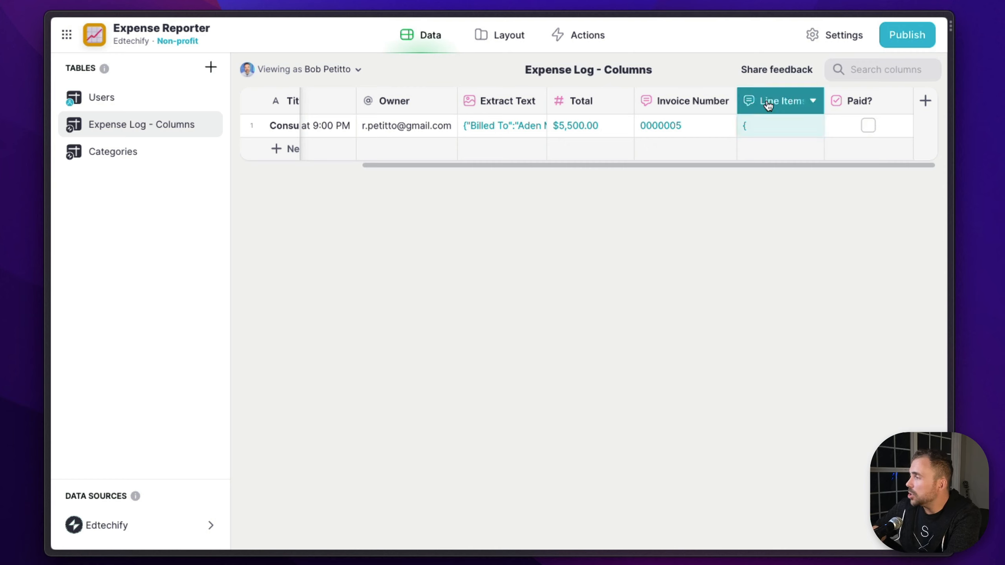
left_click(609, 254)
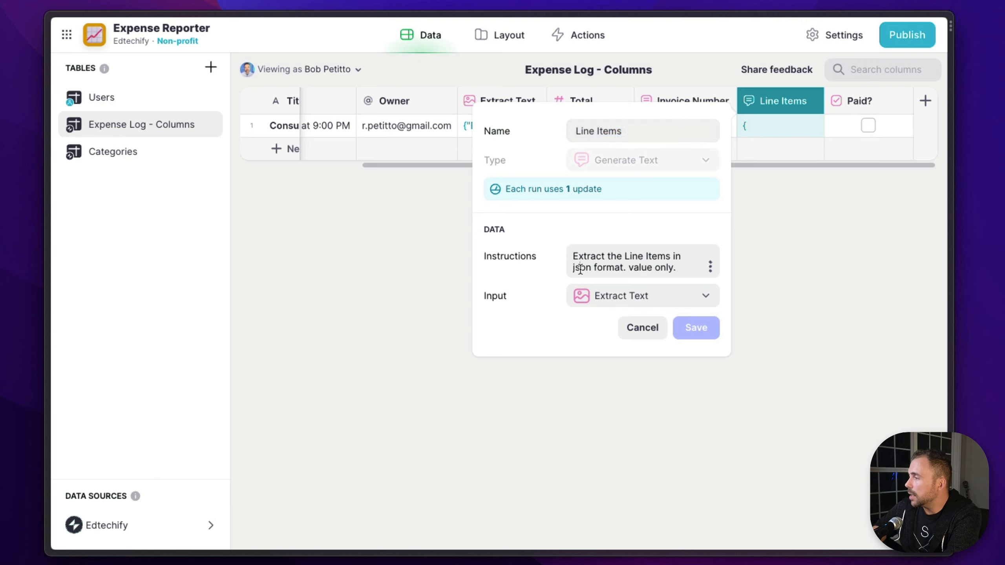
double_click(581, 269)
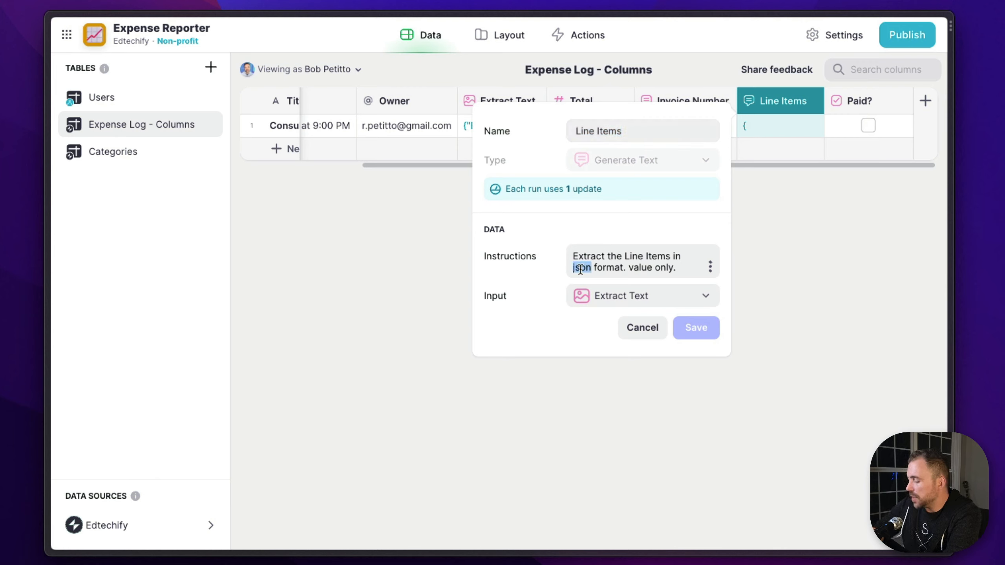
type("simple htm")
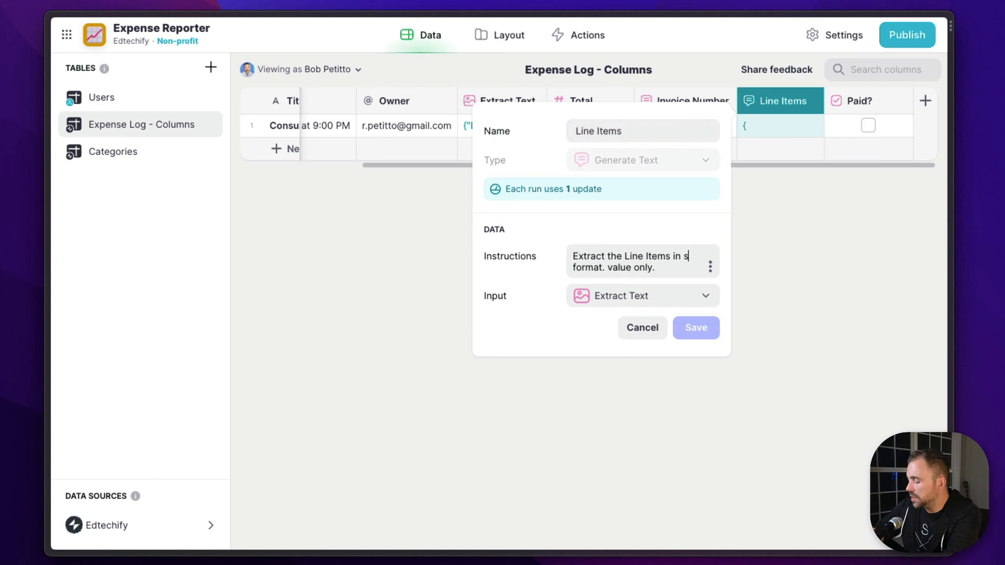
type("l ta")
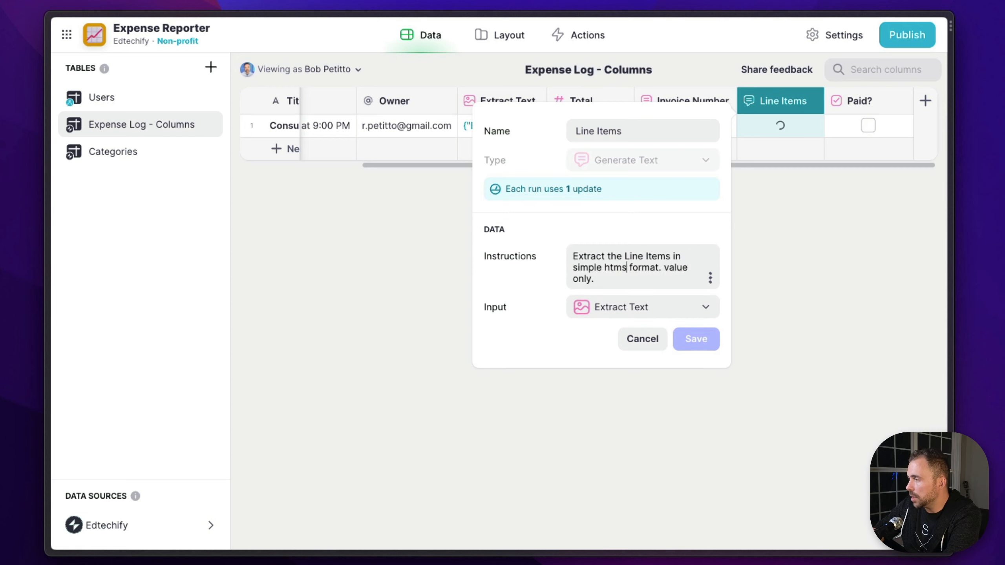
type("ble")
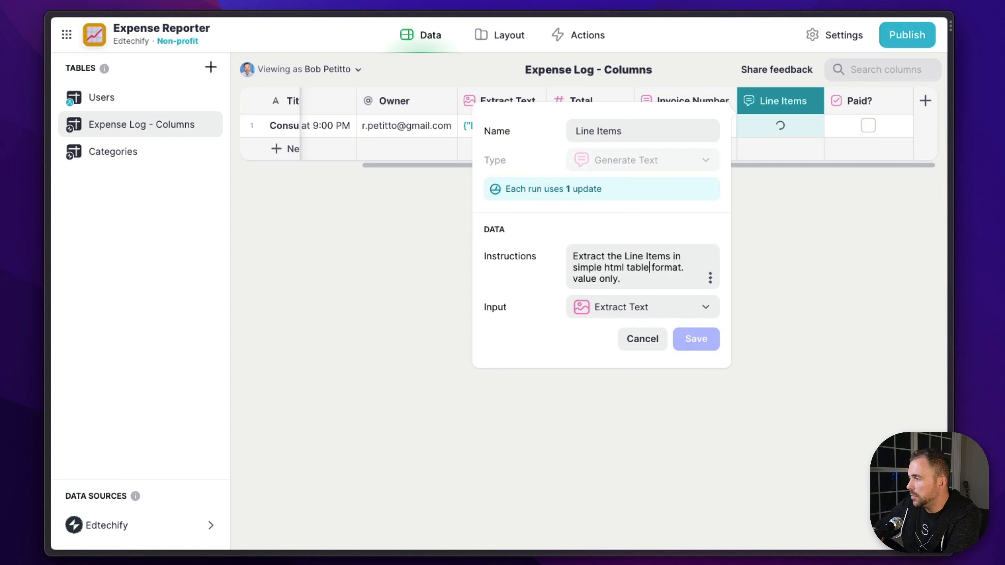
Reword the Line Items instructions to "Extract the Line Items as a simple html table. value only." and save the column
double_click(676, 256)
type("as a")
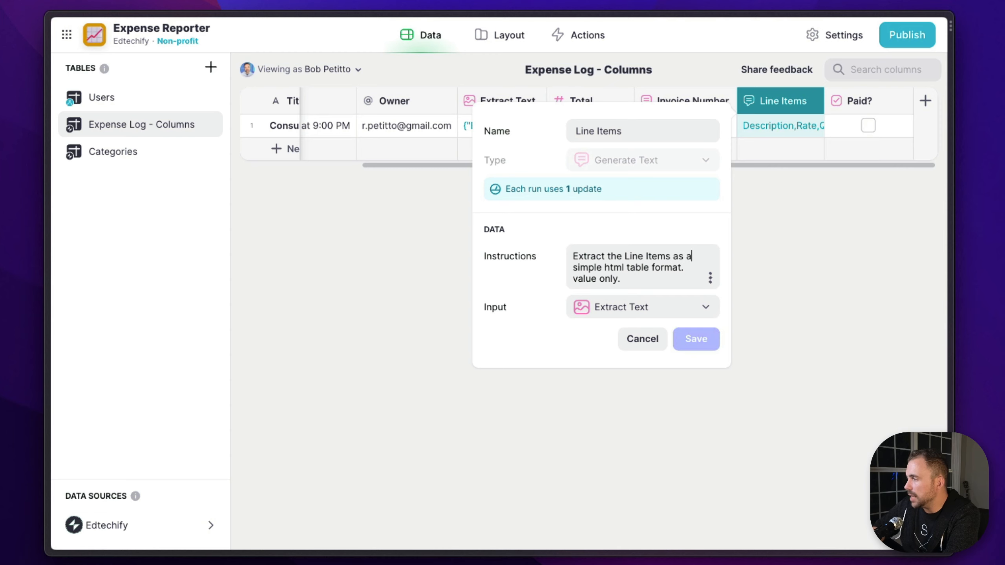
double_click(669, 267)
key("BackSpace")
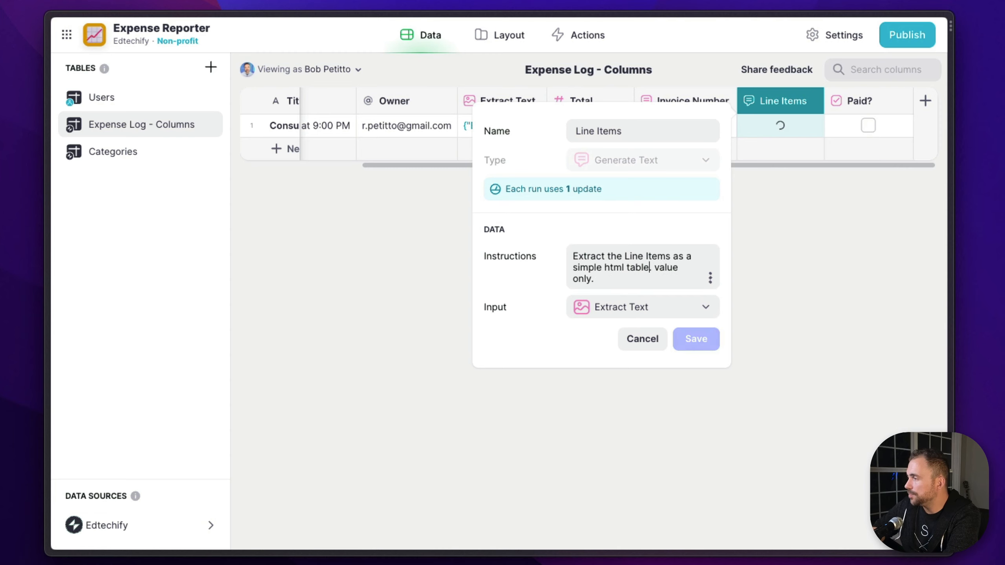
left_click(689, 340)
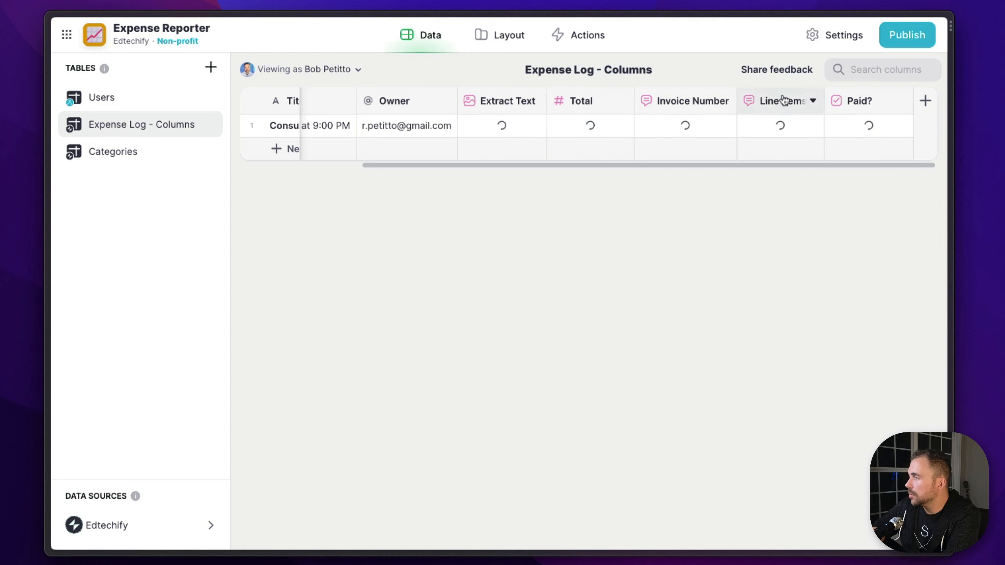
Examine the full HTML table markup generated in the invoice row's Line Items cell
left_click(776, 129)
left_click_drag(749, 132, 829, 359)
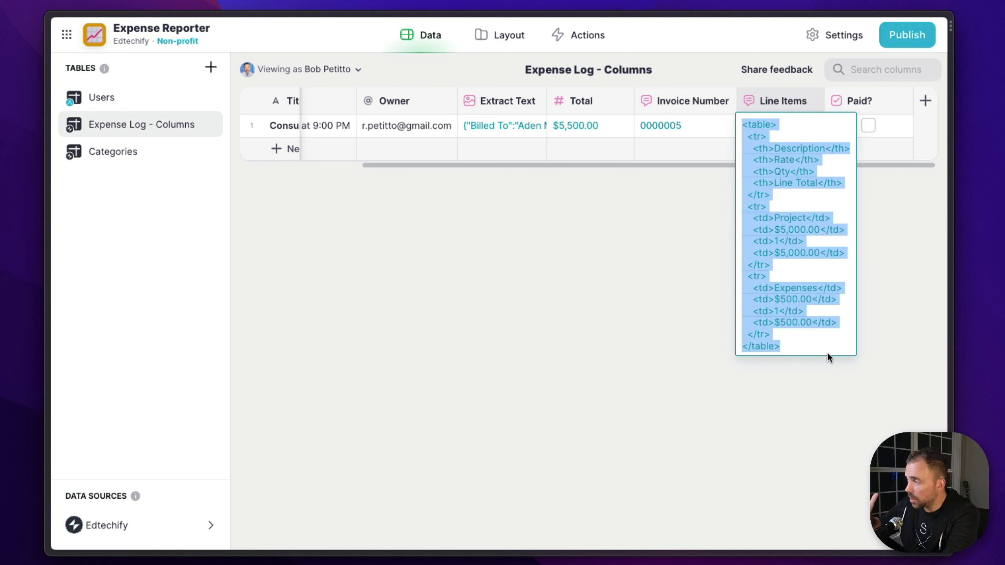
left_click(688, 287)
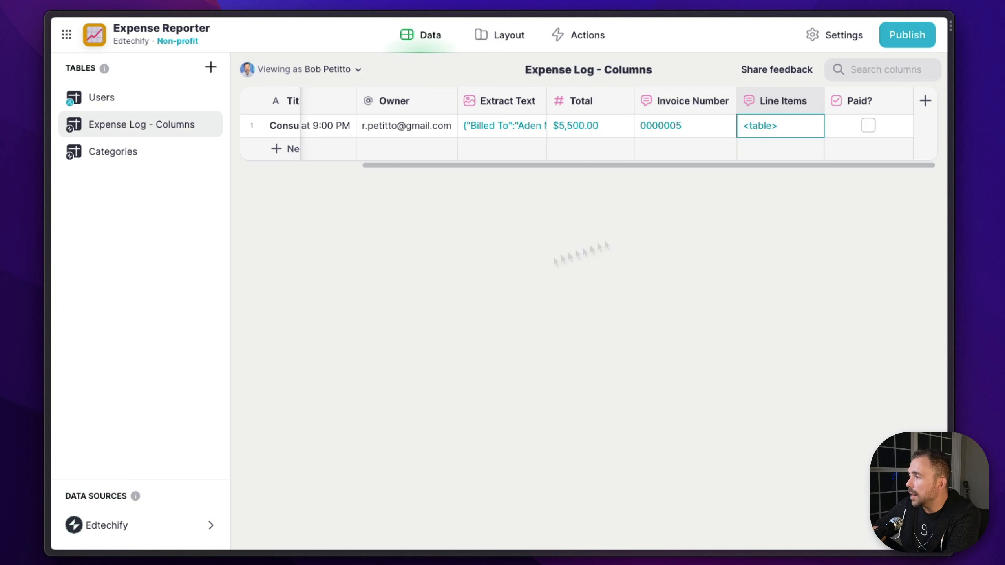
In the app layout, set the expense list items' description to the Total column
left_click(502, 50)
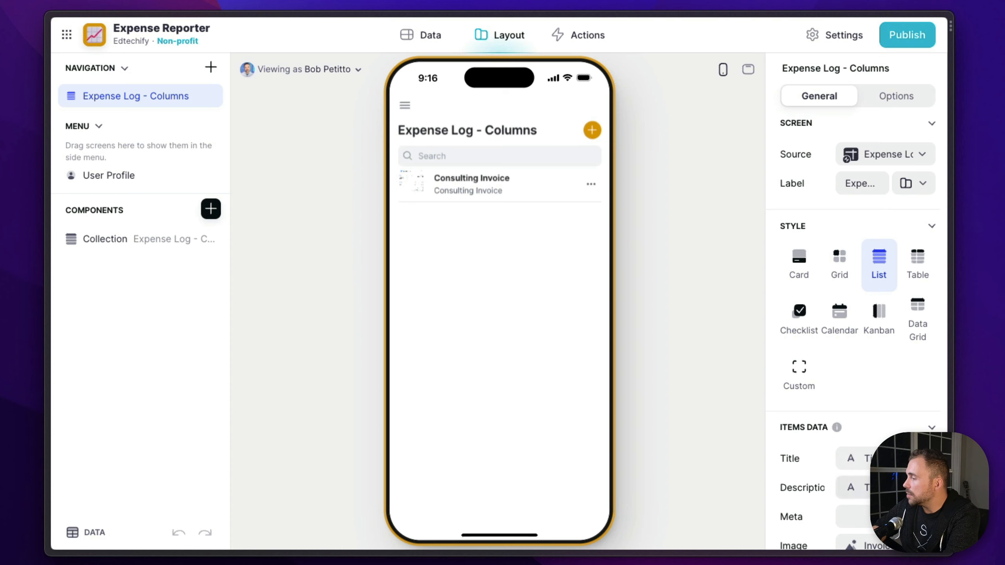
left_click(855, 458)
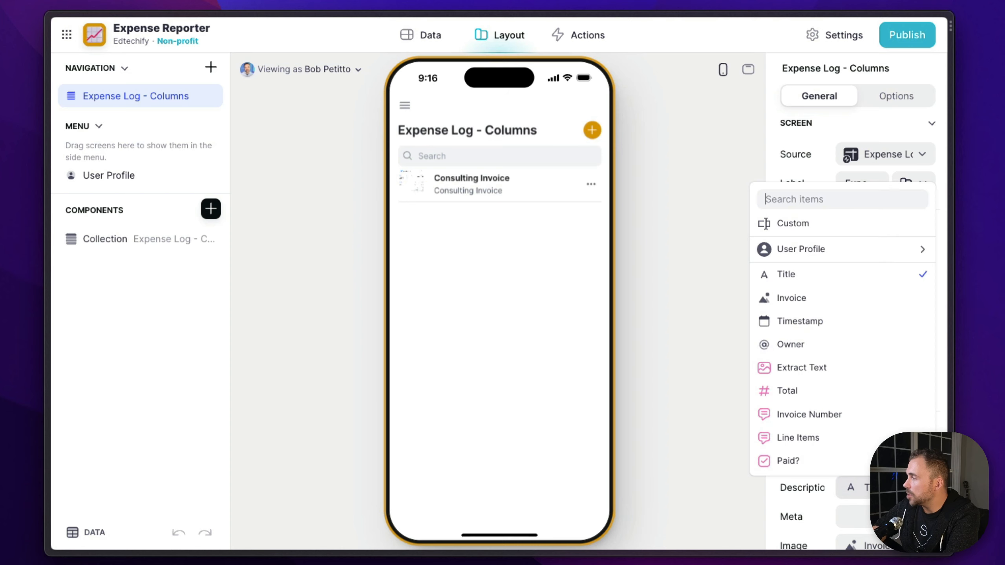
left_click(846, 389)
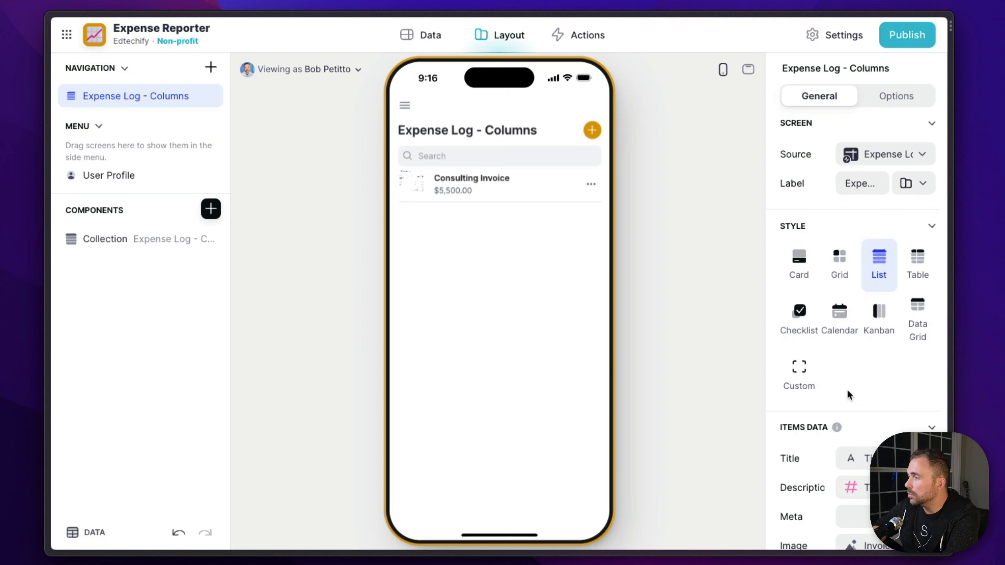
Open the Consulting Invoice detail screen and change its Title component to the Simple style
left_click(453, 190)
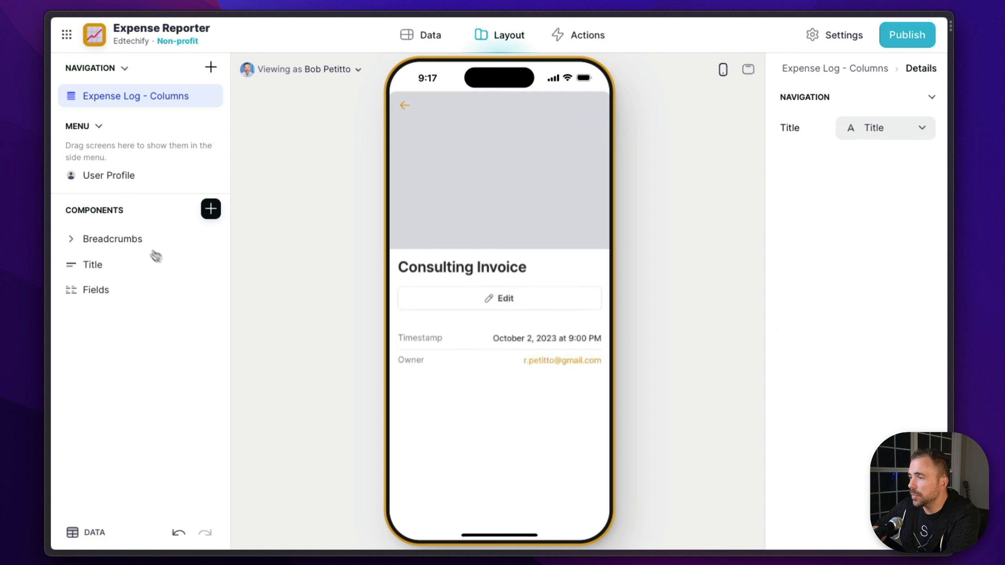
left_click(121, 264)
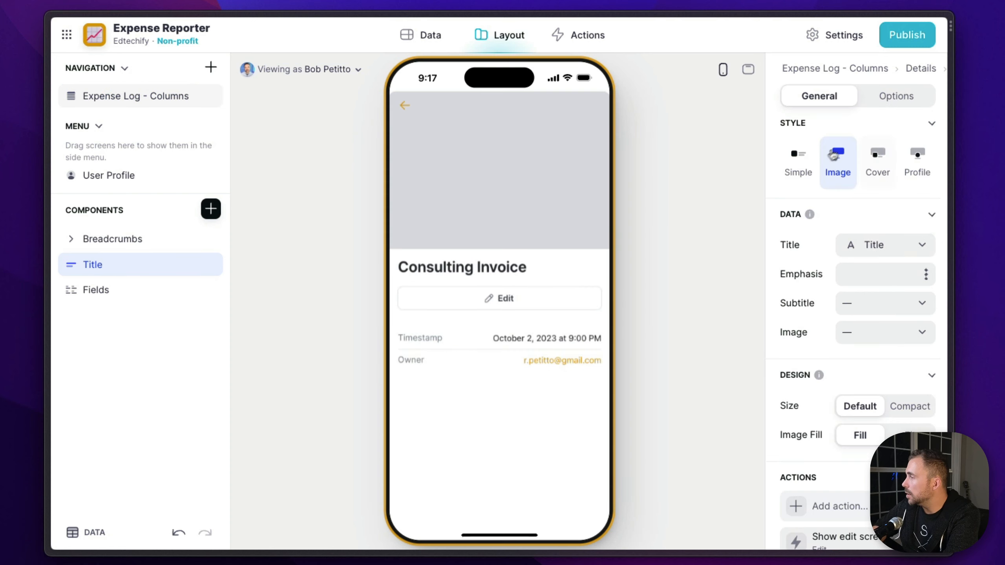
left_click(802, 160)
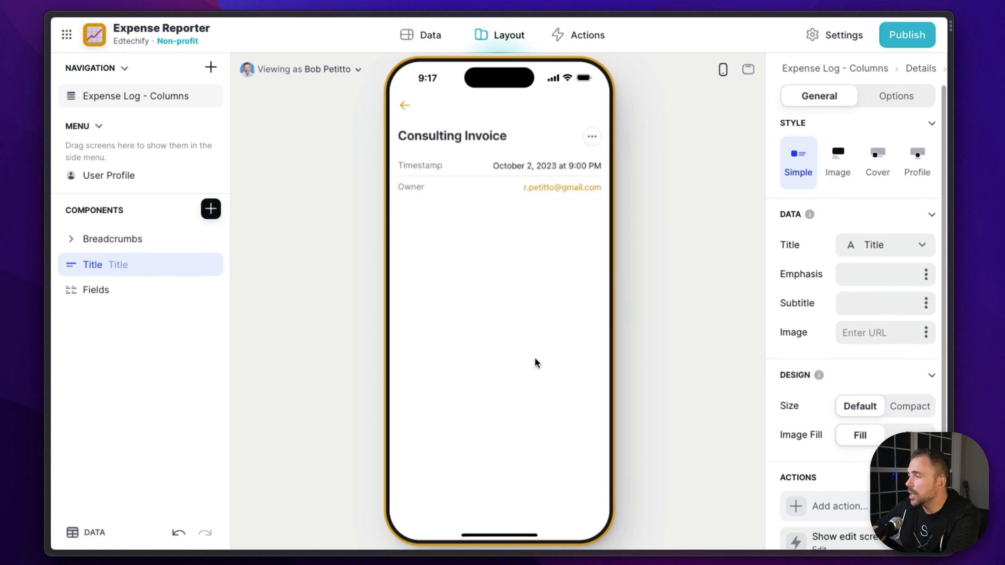
Add Title, Invoice, Extract Text, Total, Invoice Number, Line Items and Paid? items to the detail screen's Fields component
left_click(95, 290)
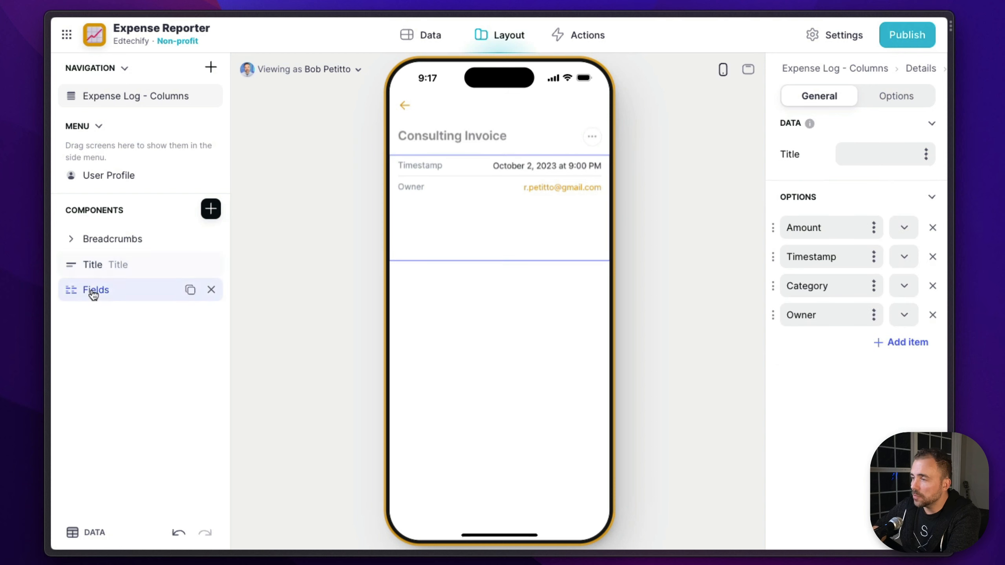
left_click(907, 341)
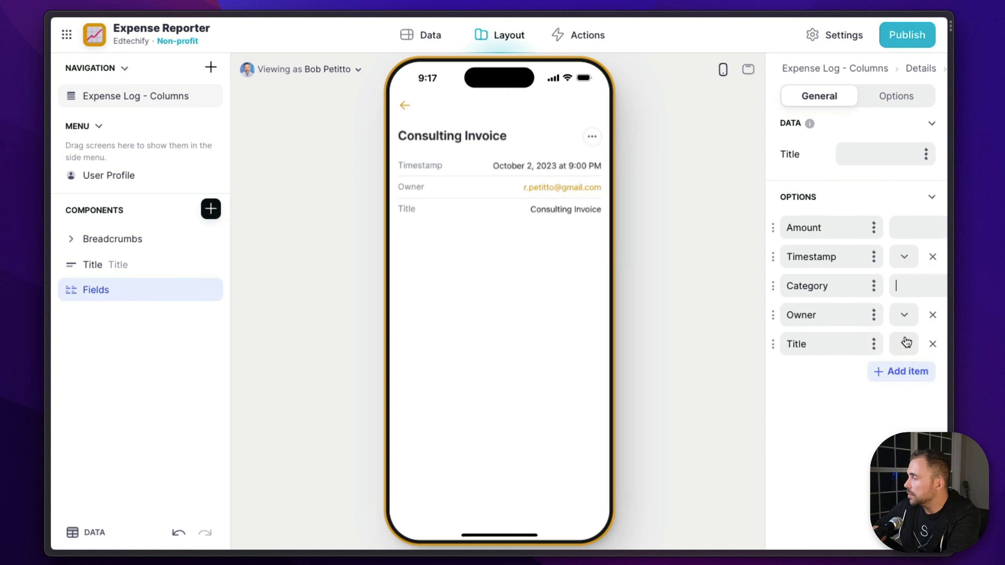
left_click(902, 372)
left_click(902, 401)
left_click(902, 430)
left_click(902, 459)
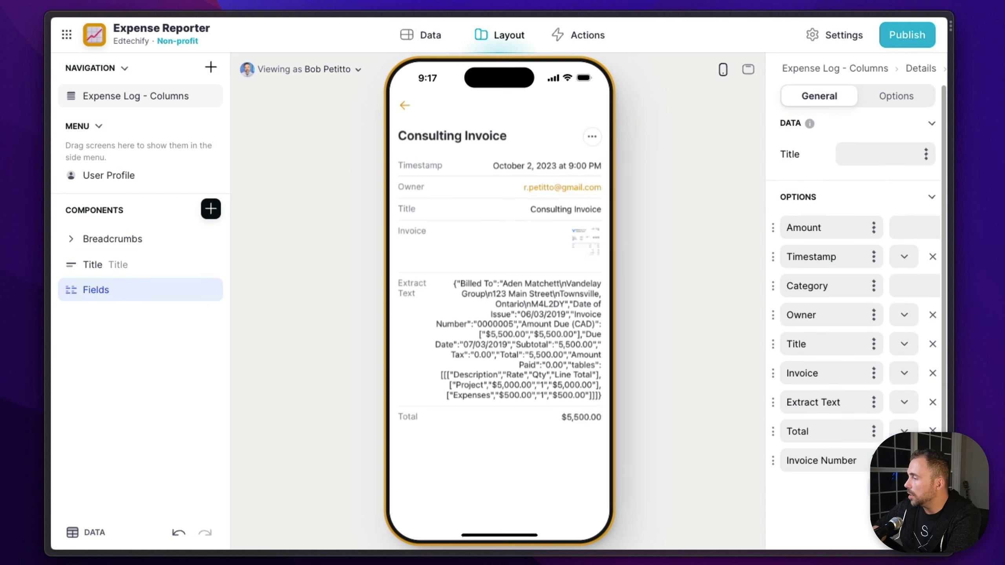
left_click(902, 489)
scroll(898, 455, "down", 3)
left_click(902, 425)
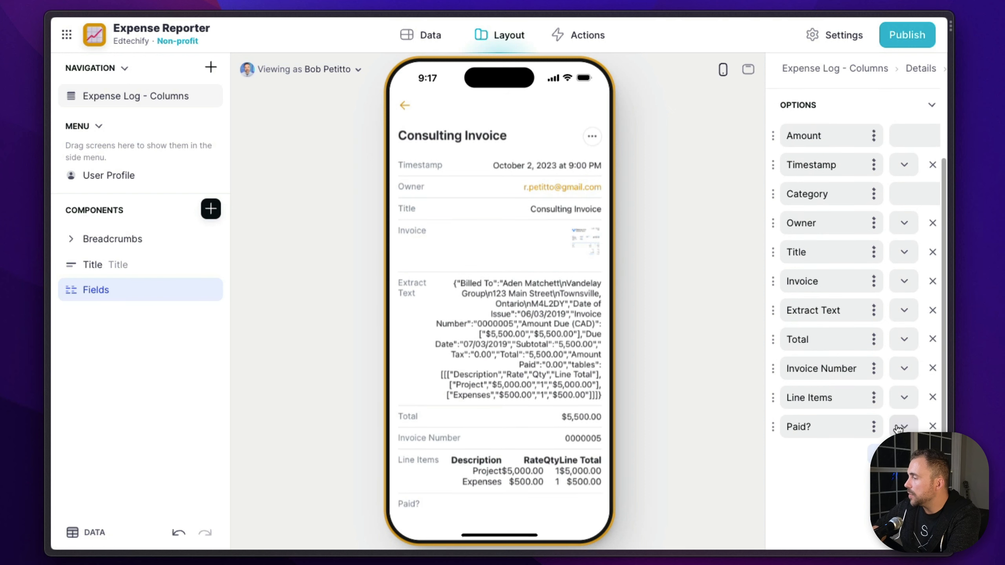
scroll(898, 428, "down", 1)
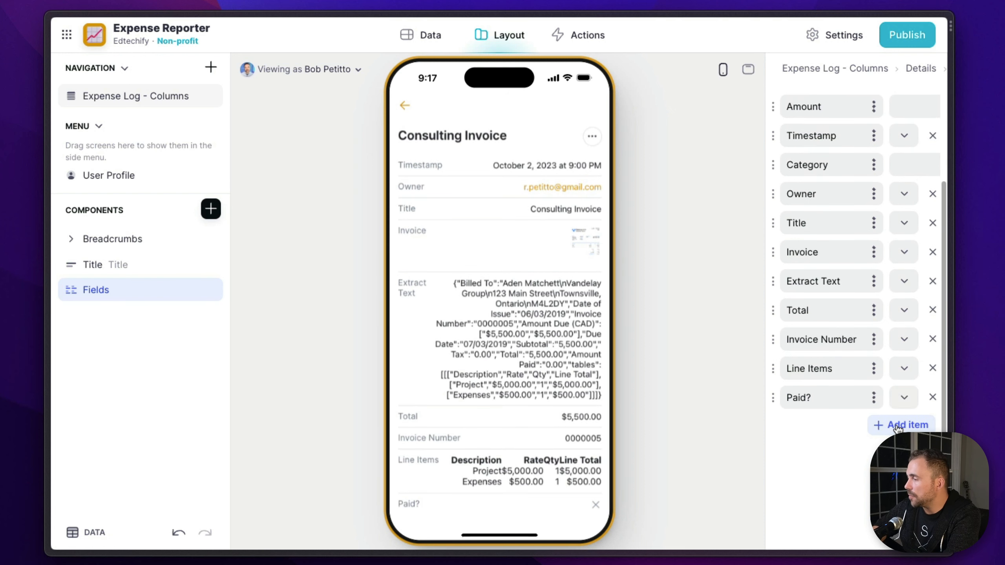
Remove the Line Items and Extract Text items from the detail screen's Fields component
left_click(934, 369)
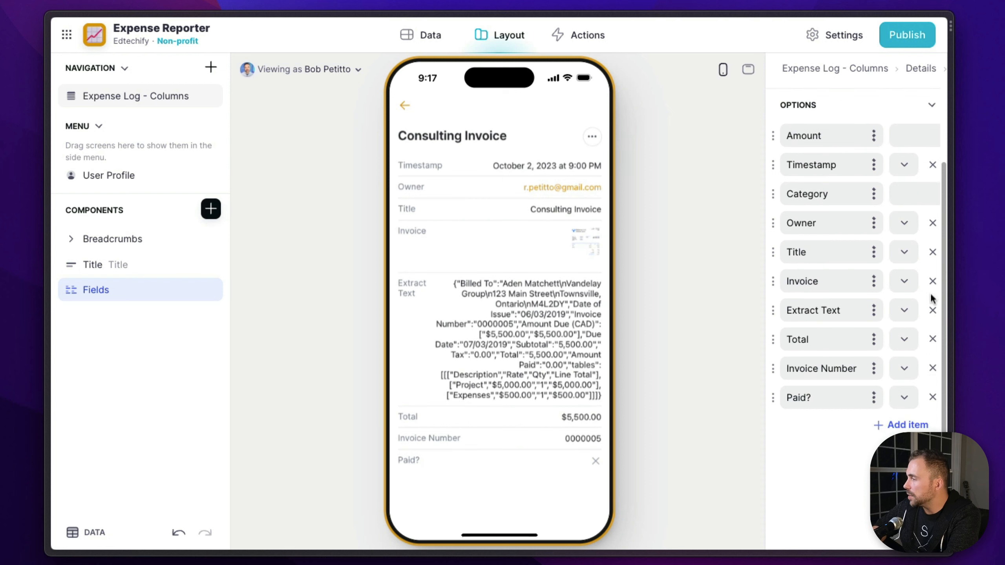
left_click(933, 311)
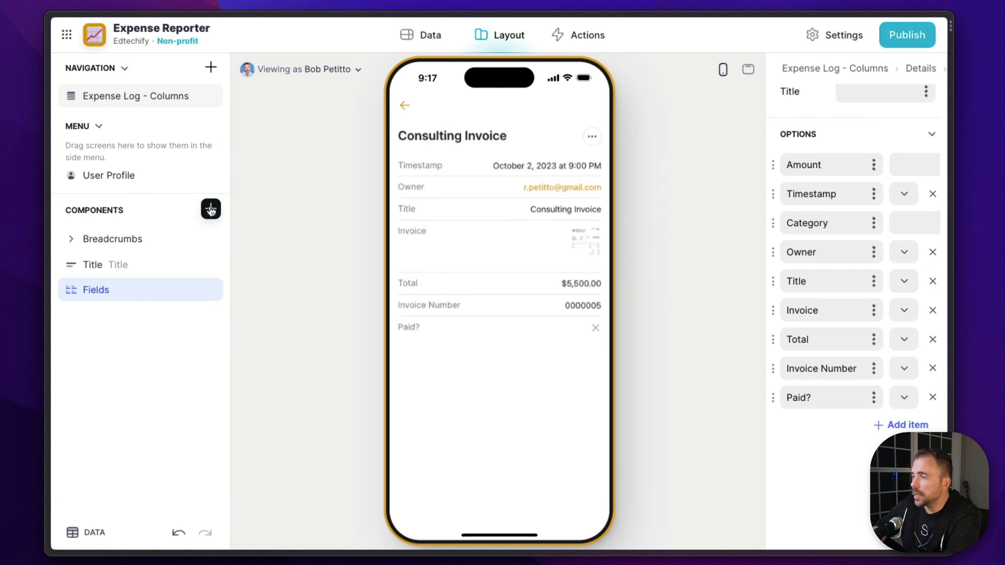
Add a Rich Text component showing the Line Items column below the fields, and reopen the Consulting Invoice detail screen
left_click(211, 209)
type("rich")
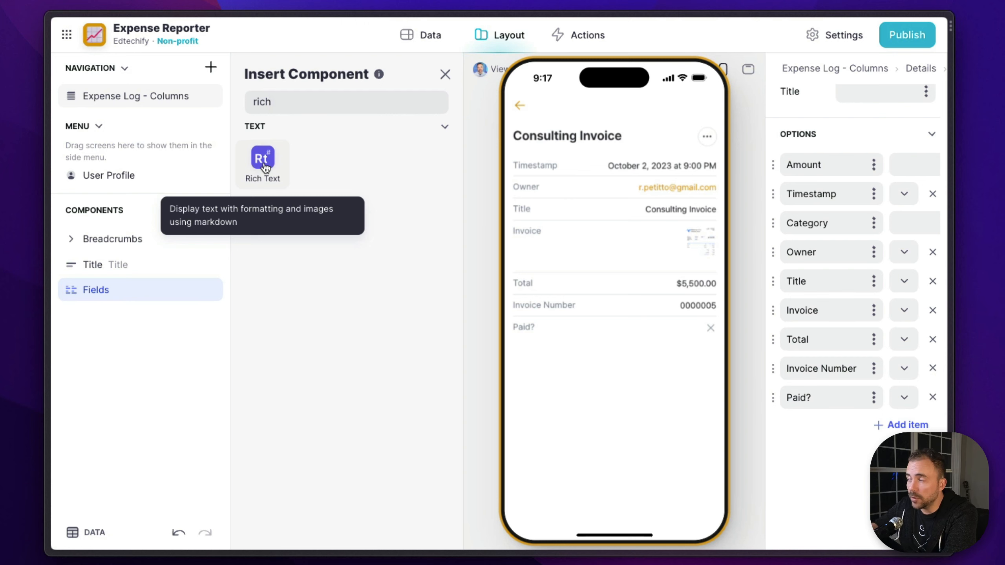
left_click(264, 164)
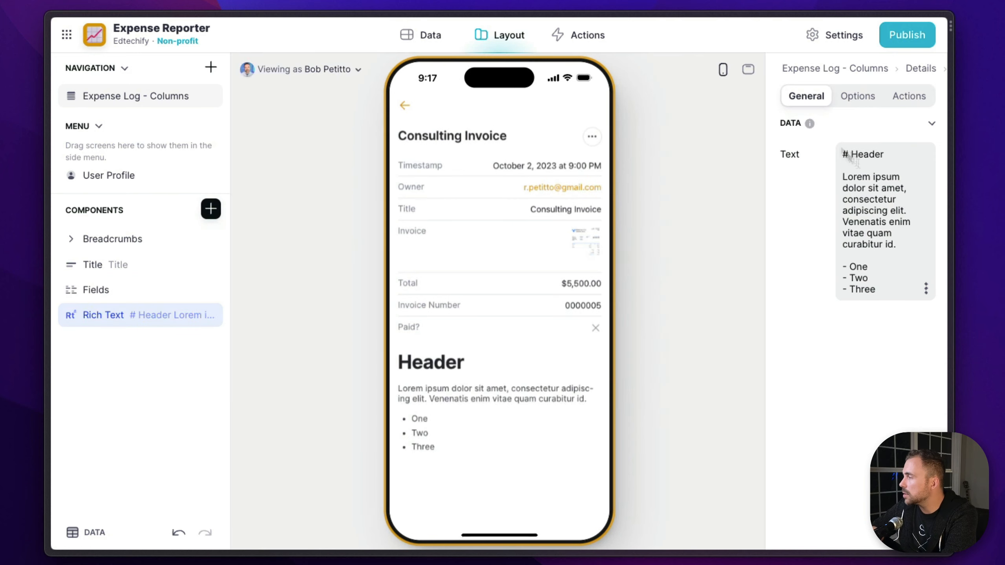
left_click(926, 295)
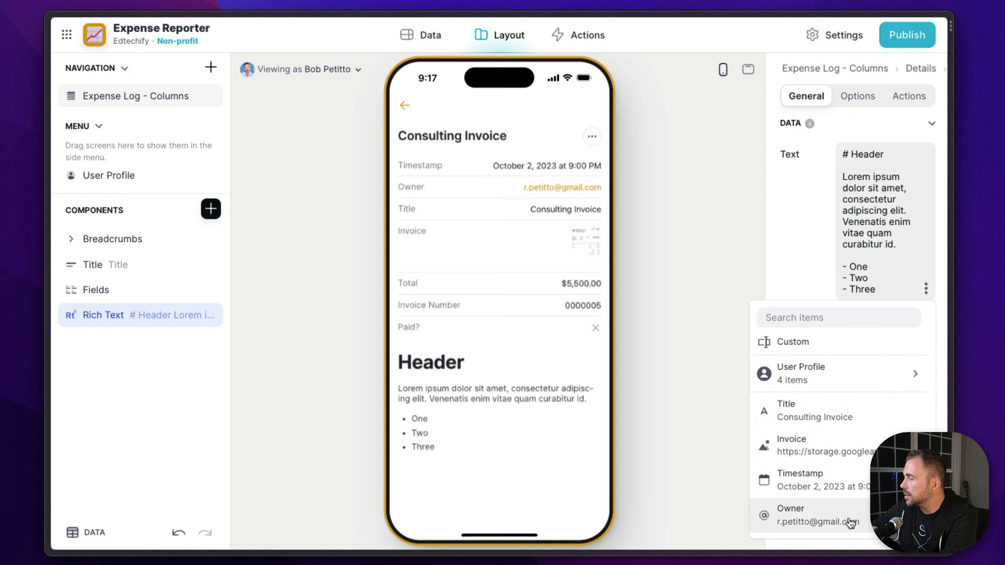
scroll(849, 522, "down", 5)
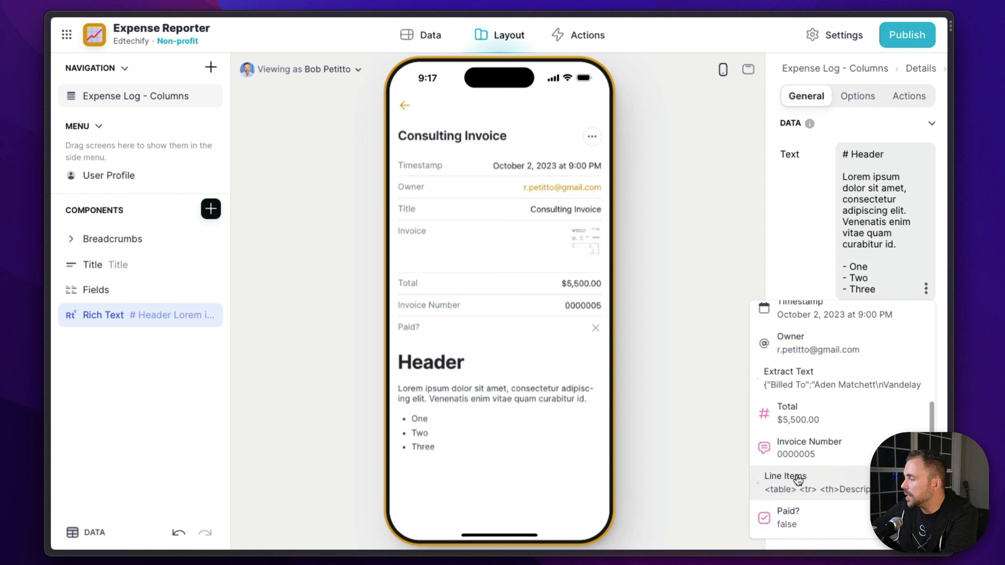
left_click(804, 482)
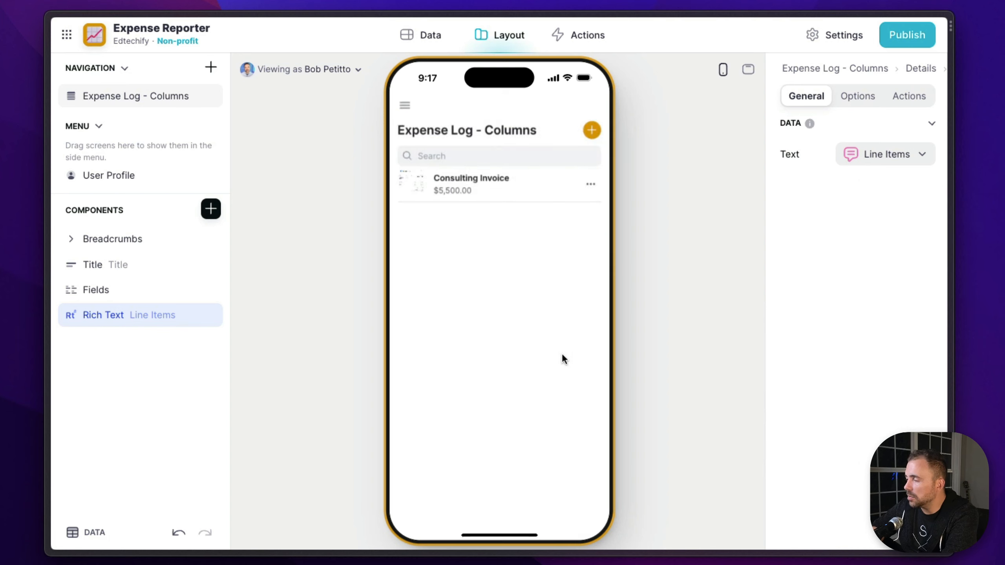
left_click(490, 184)
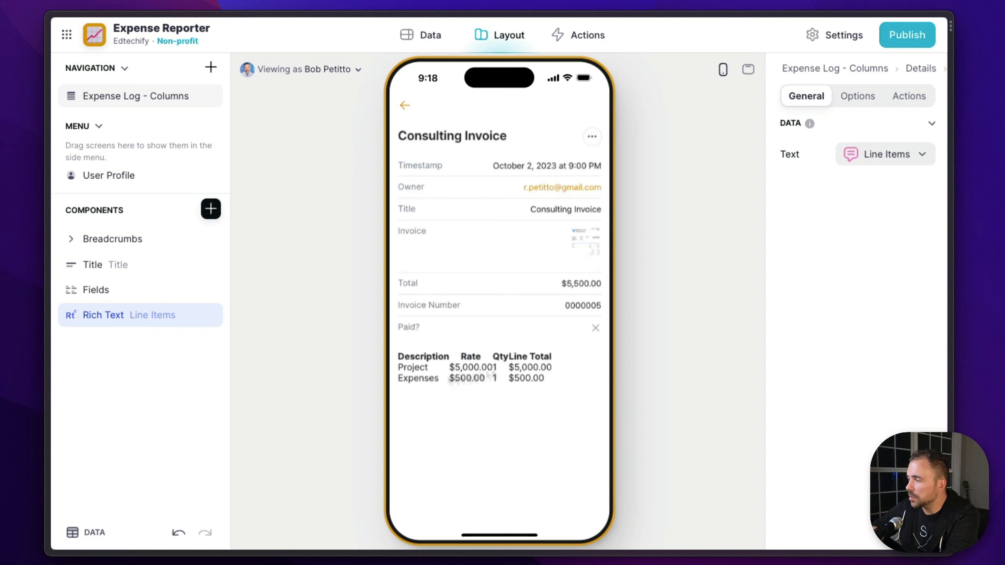
Extend the Line Items column's instructions after "html table" with "with inline CSS to color every other row and make the table responsive to 100%"
left_click(72, 533)
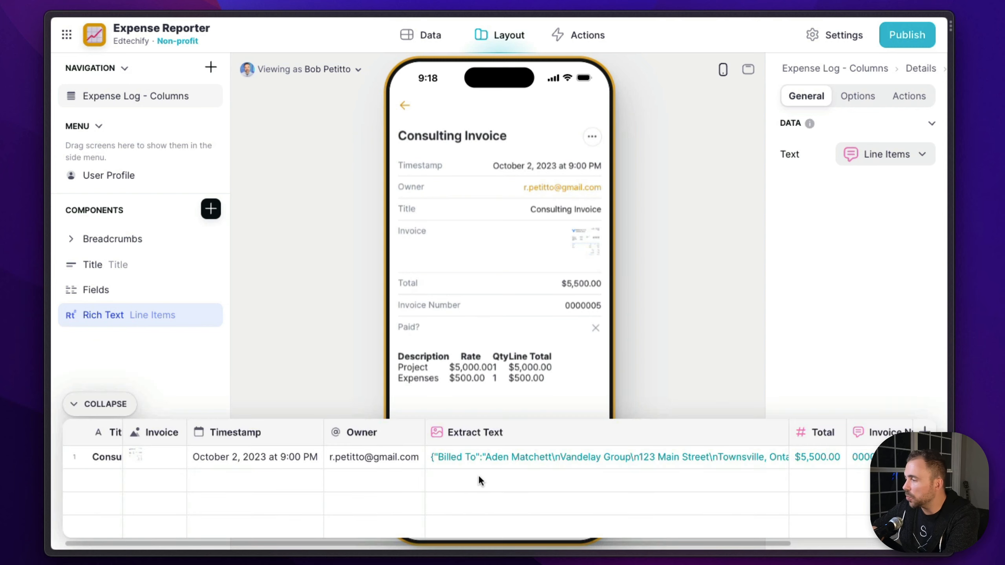
scroll(478, 481, "right", 5)
left_click(815, 434)
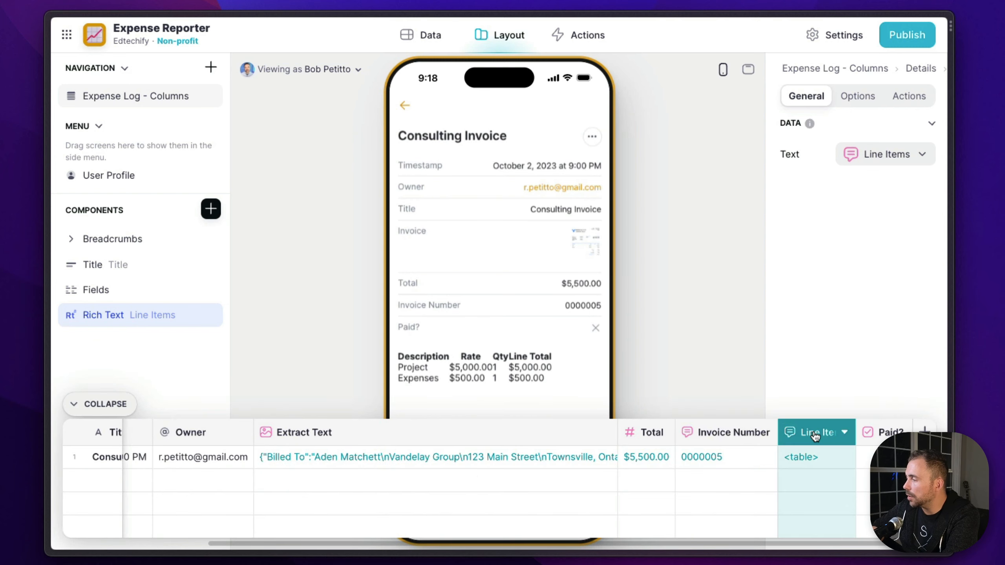
left_click(815, 435)
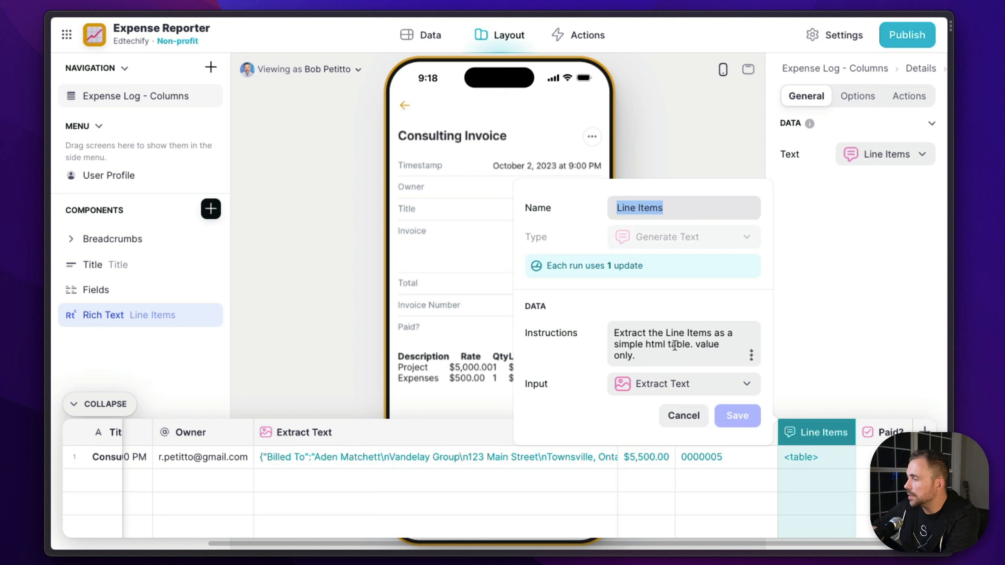
left_click(691, 343)
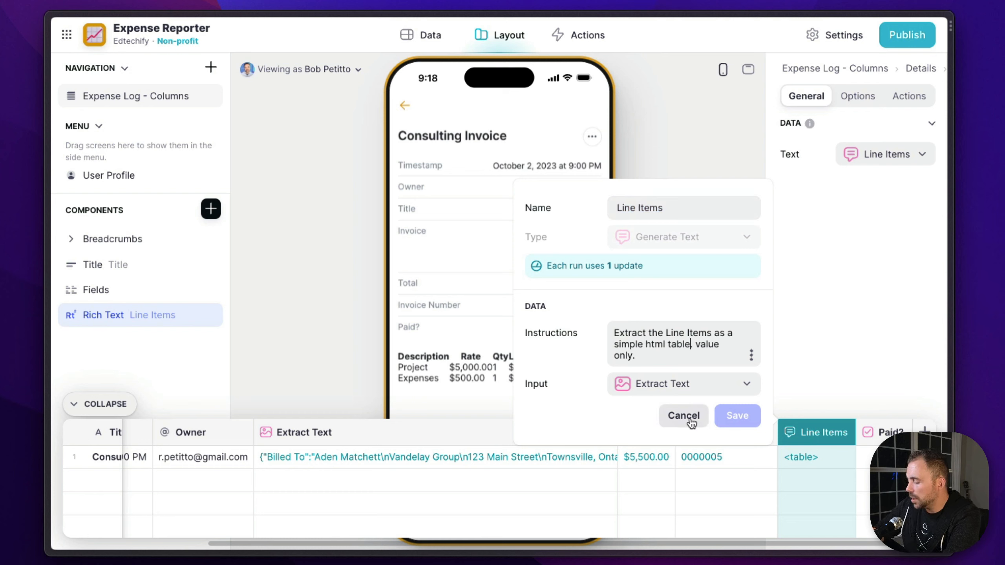
type("with i")
type("nline CS")
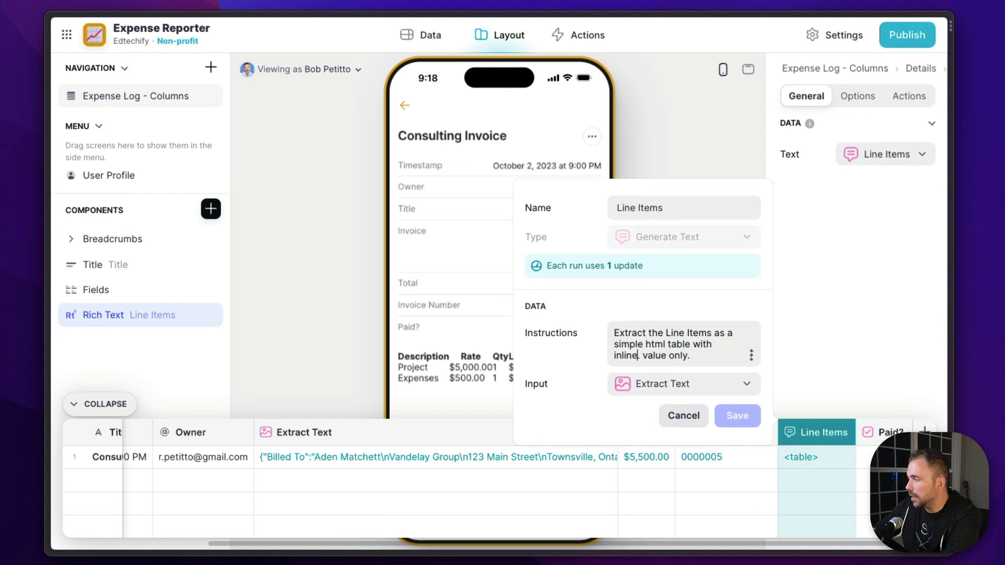
type("S to ")
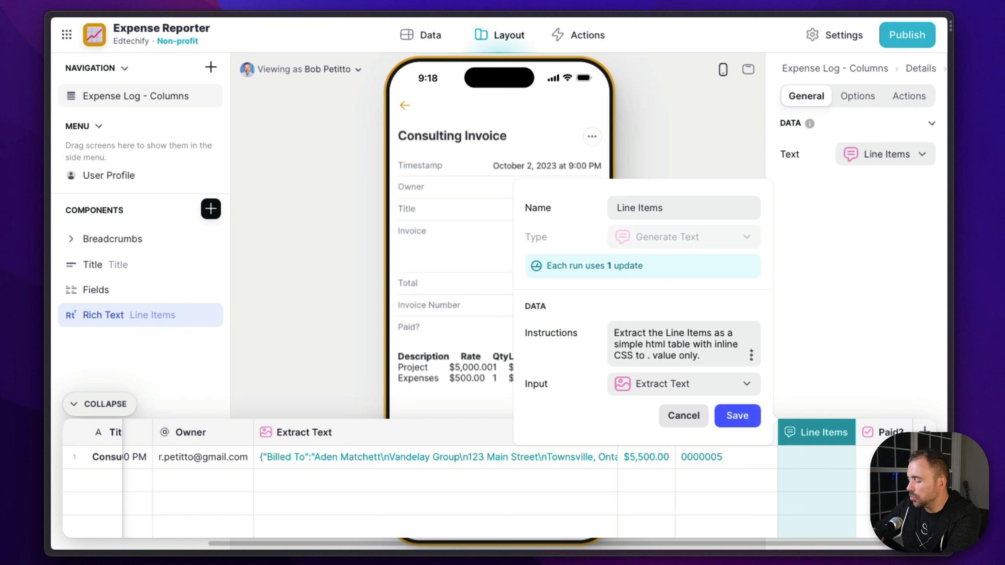
type("color every oth")
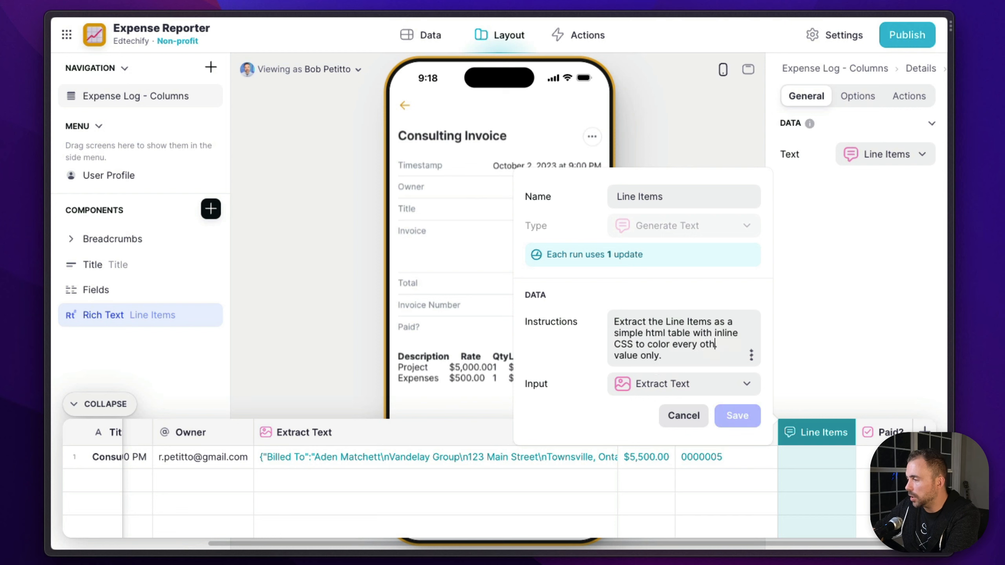
type("er row and mak")
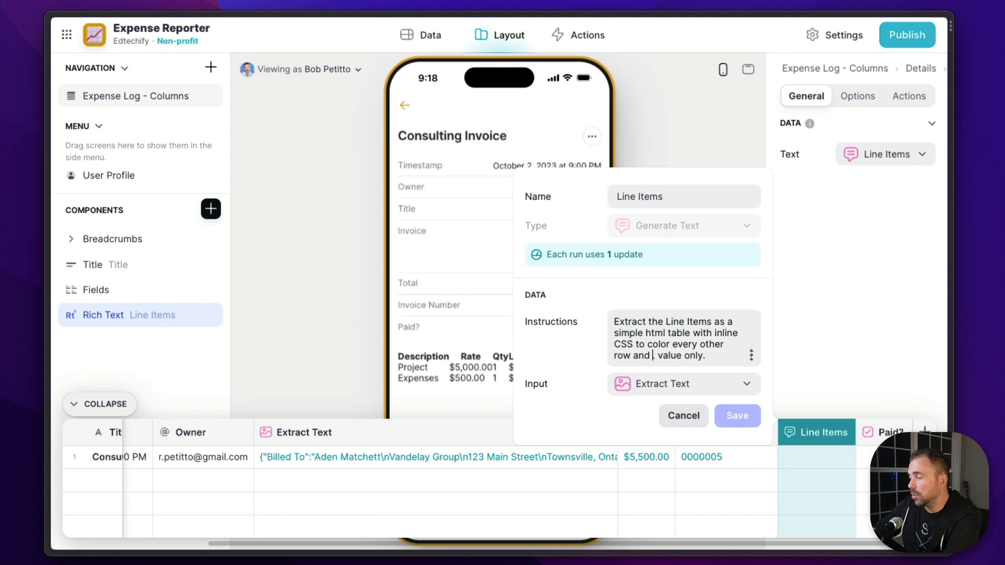
type("e the tabl")
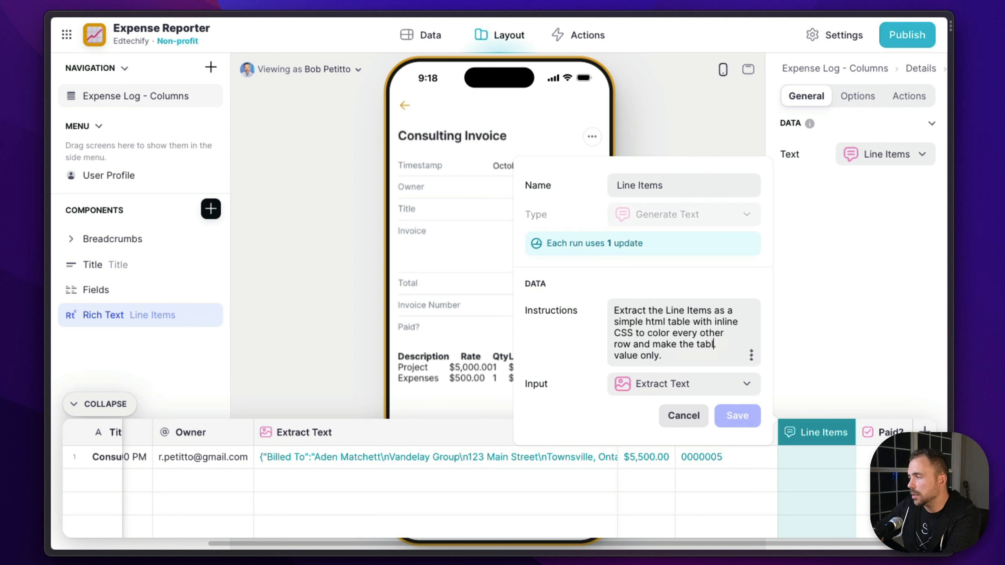
type("e responsive to ")
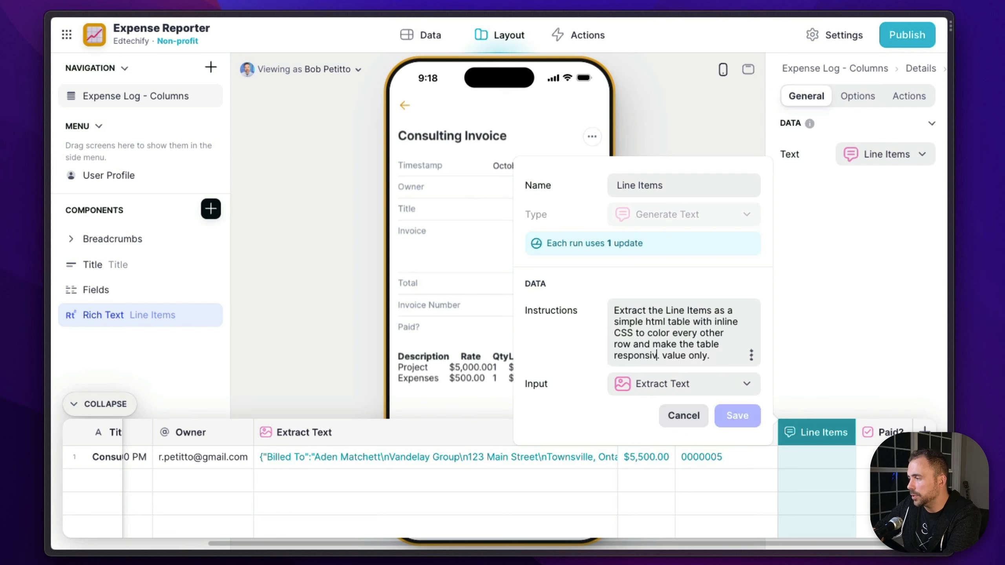
type("100%")
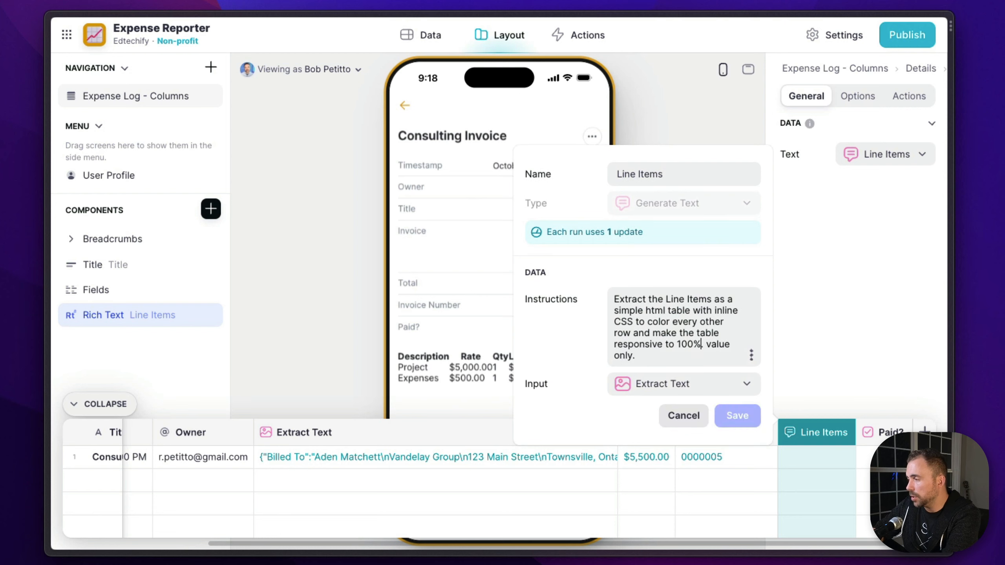
left_click(733, 415)
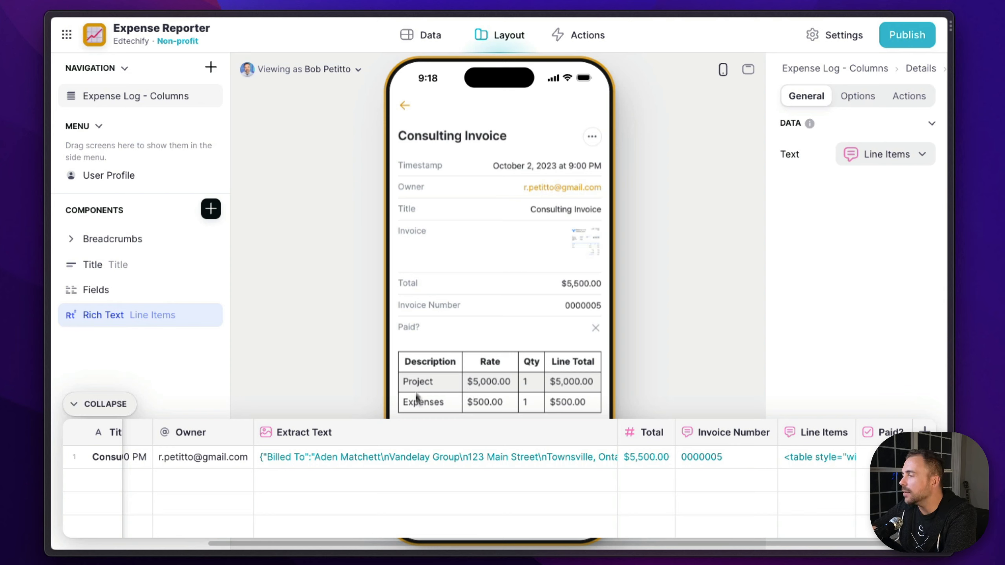
left_click(105, 405)
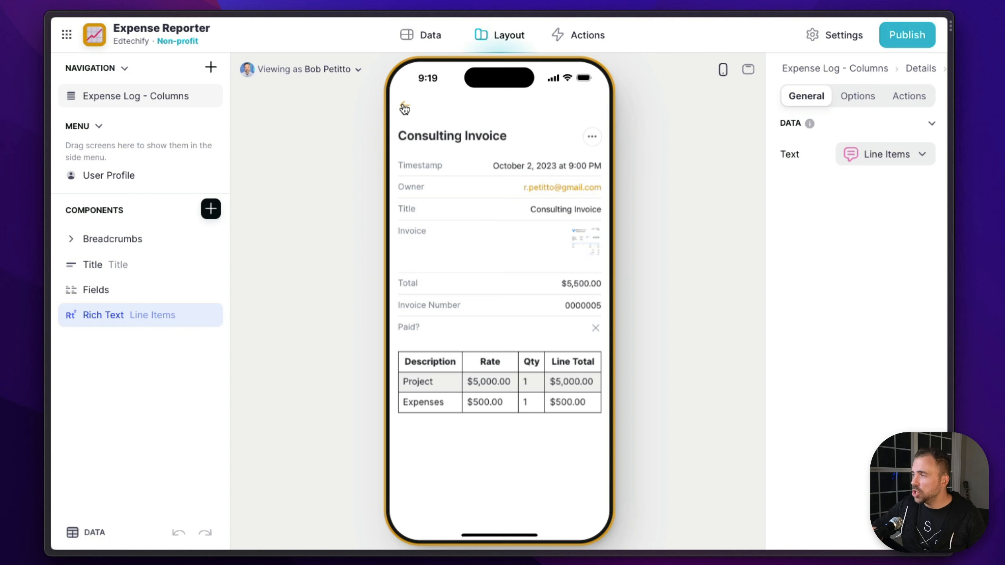
Open the Expense Log - Columns table in the data editor and narrow its Extract Text column
left_click(422, 33)
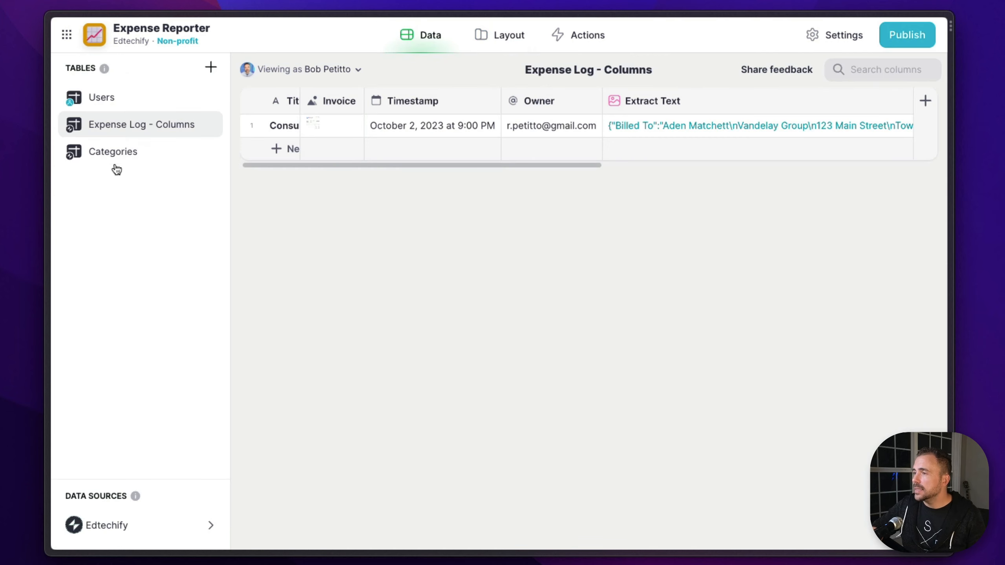
scroll(570, 117, "right", 5)
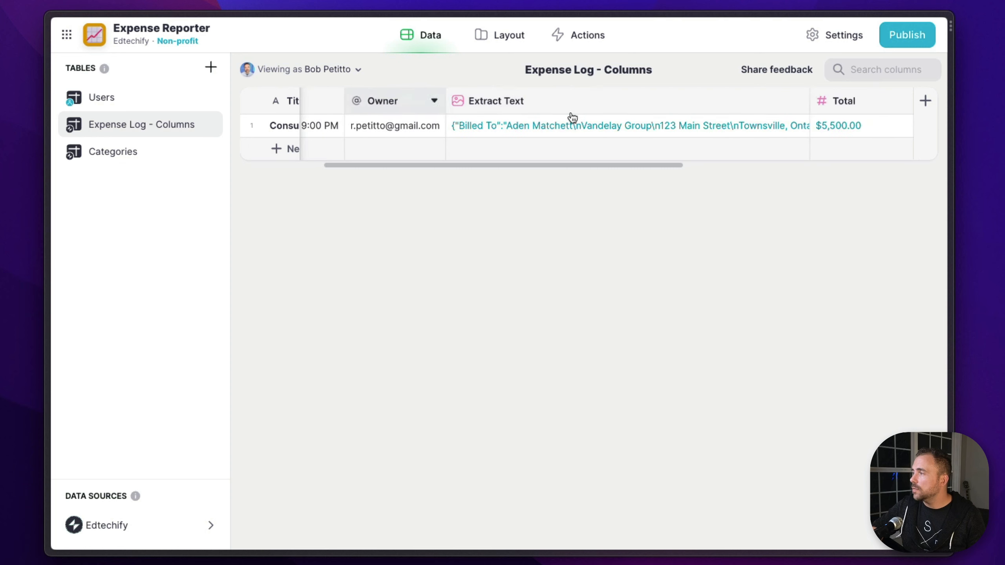
left_click_drag(809, 101, 559, 104)
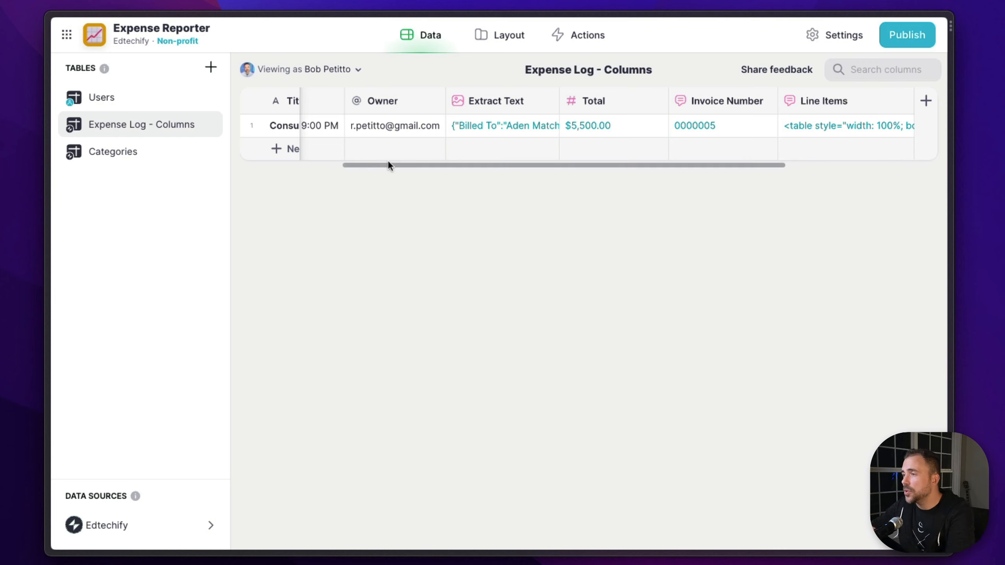
Export the Expense Log - Columns table with all columns, including Extract Text, Total, Invoice Number, Line Items and Paid?
right_click(167, 129)
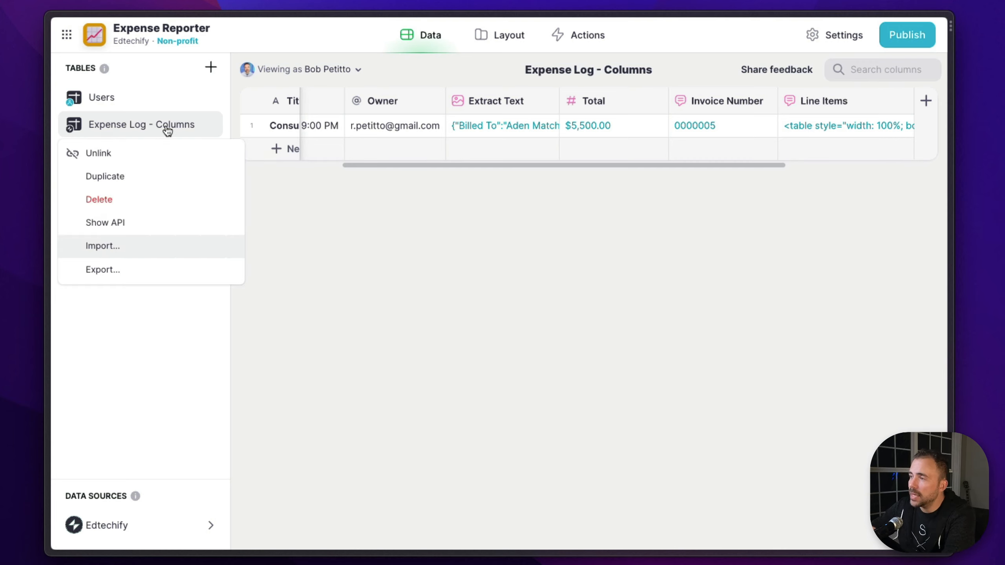
left_click(145, 265)
left_click(420, 284)
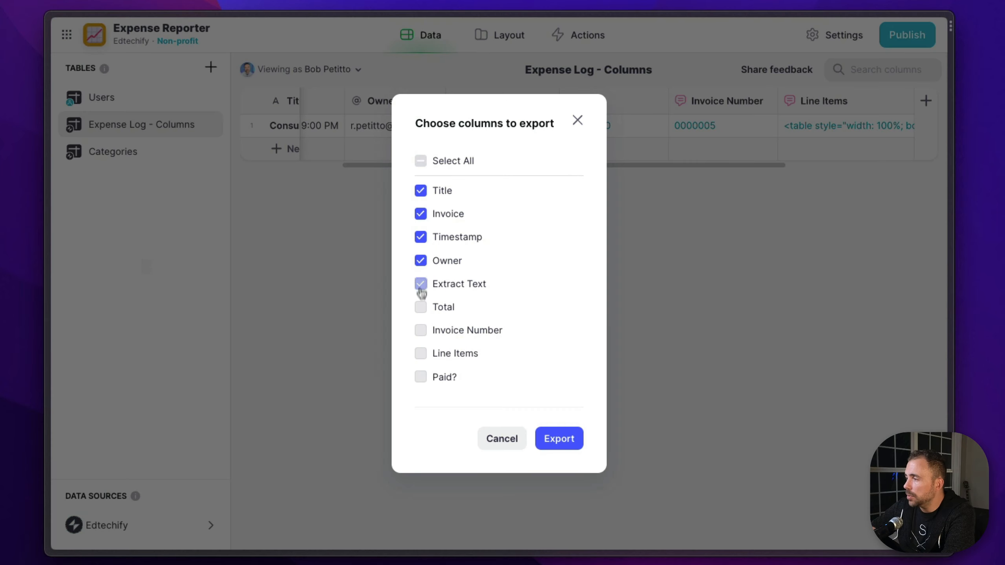
left_click(420, 307)
left_click(420, 330)
left_click(421, 354)
left_click(421, 376)
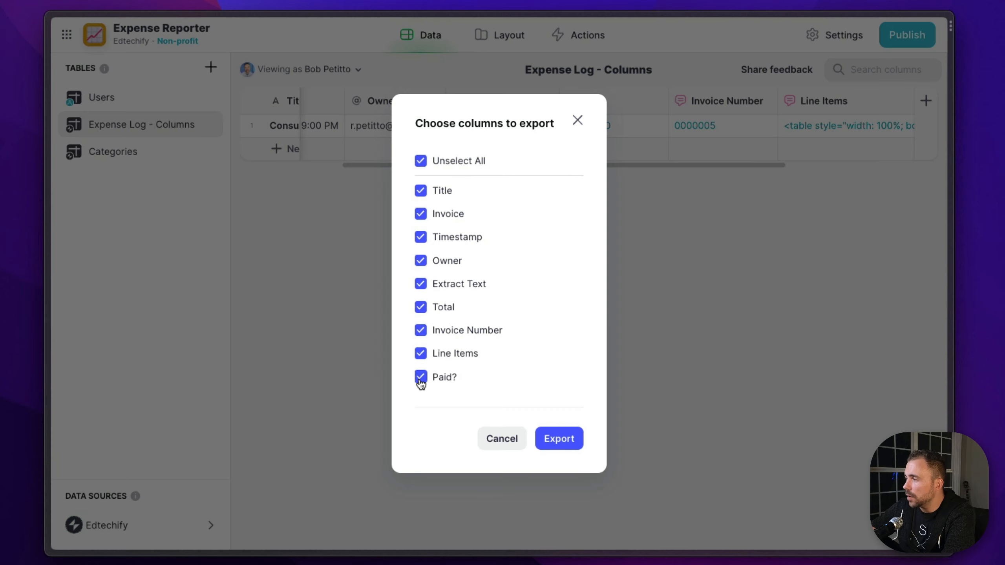
left_click(567, 439)
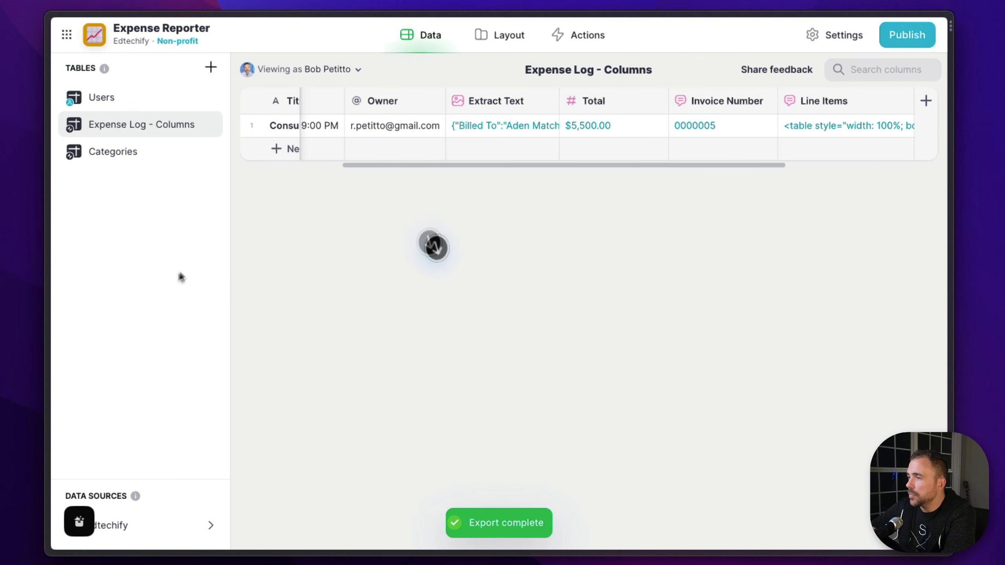
Import the exported Expense Log - Columns file from the computer as a new table
right_click(118, 340)
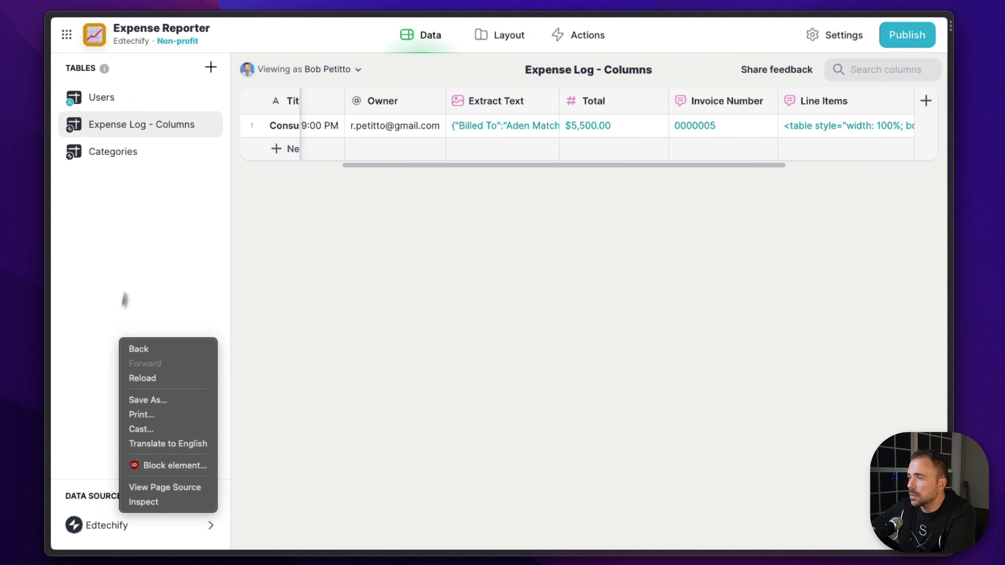
left_click(125, 300)
left_click(211, 67)
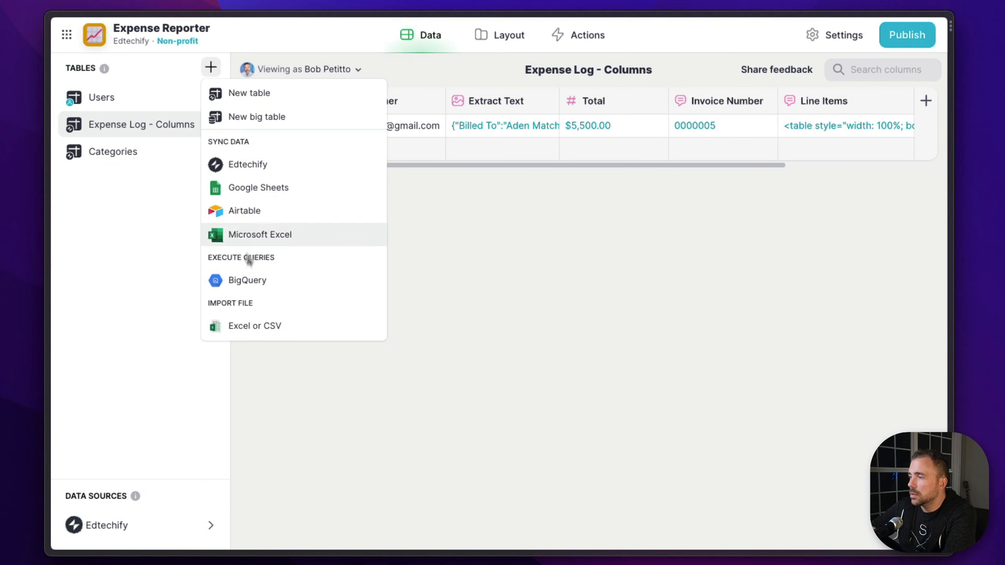
left_click(248, 326)
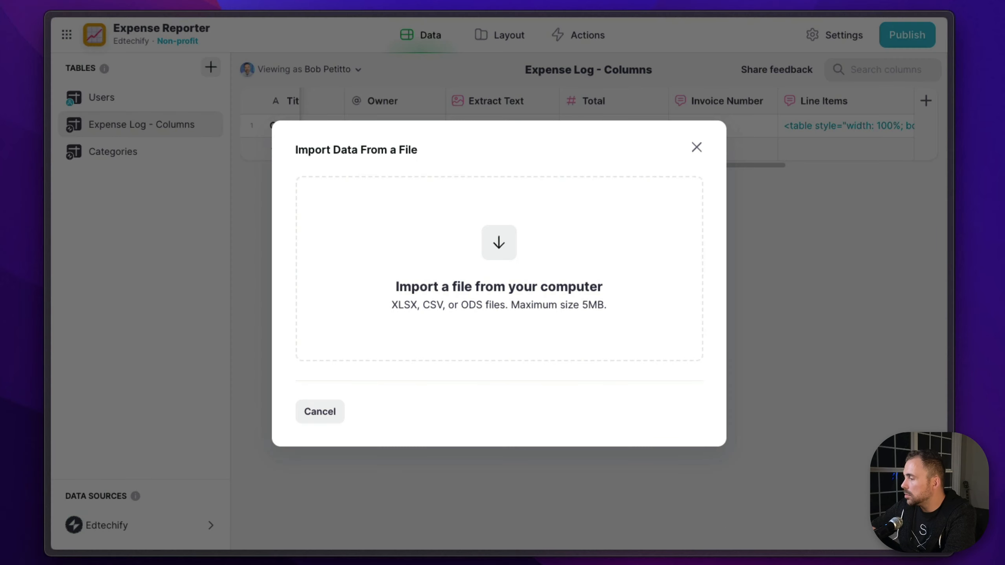
left_click(789, 564)
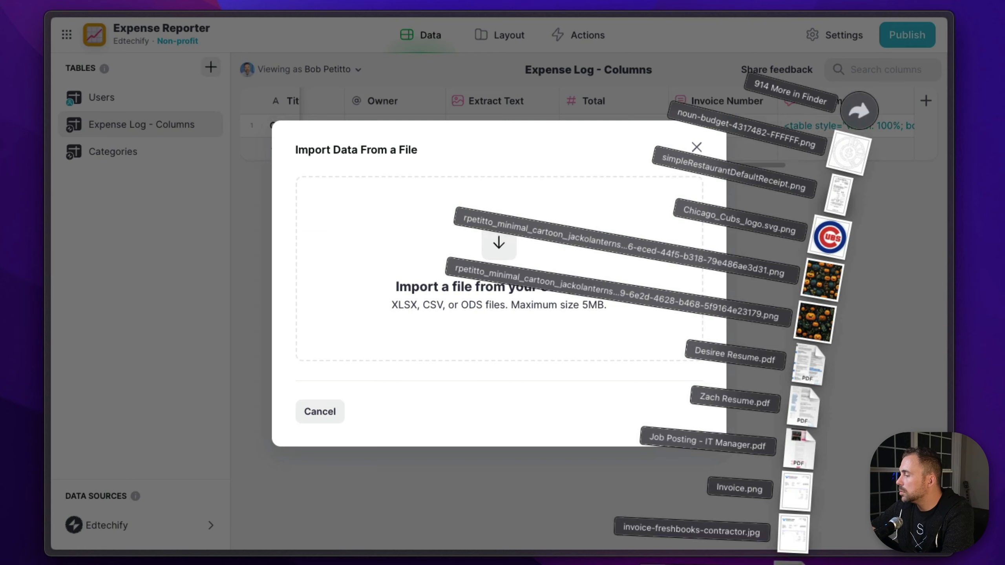
left_click_drag(790, 563, 501, 351)
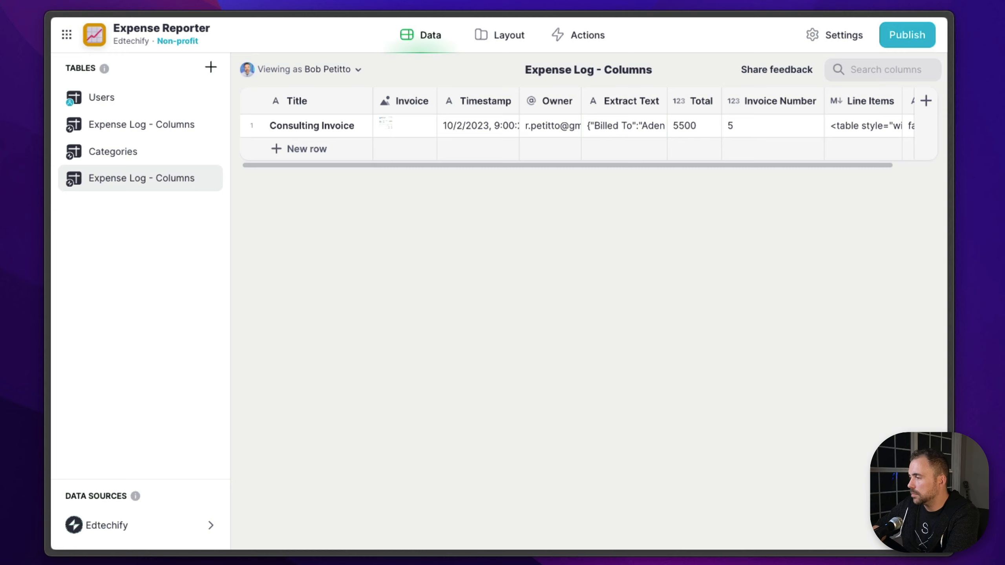
Move the imported Expense Log - Columns table above Categories and rename it Expense Log - Actions
left_click(117, 180)
left_click_drag(112, 175, 152, 148)
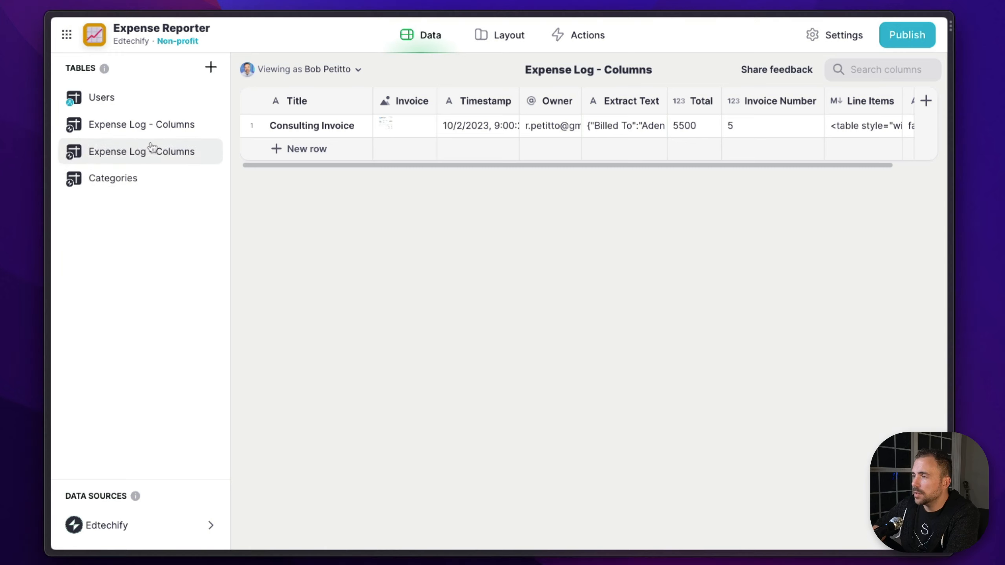
double_click(174, 154)
left_click(174, 154)
double_click(174, 152)
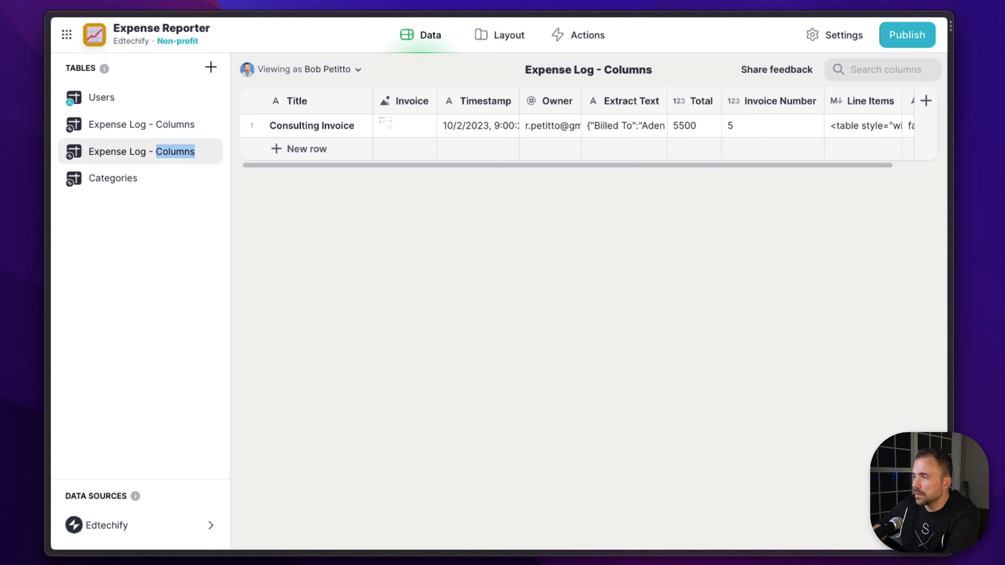
type("Actio")
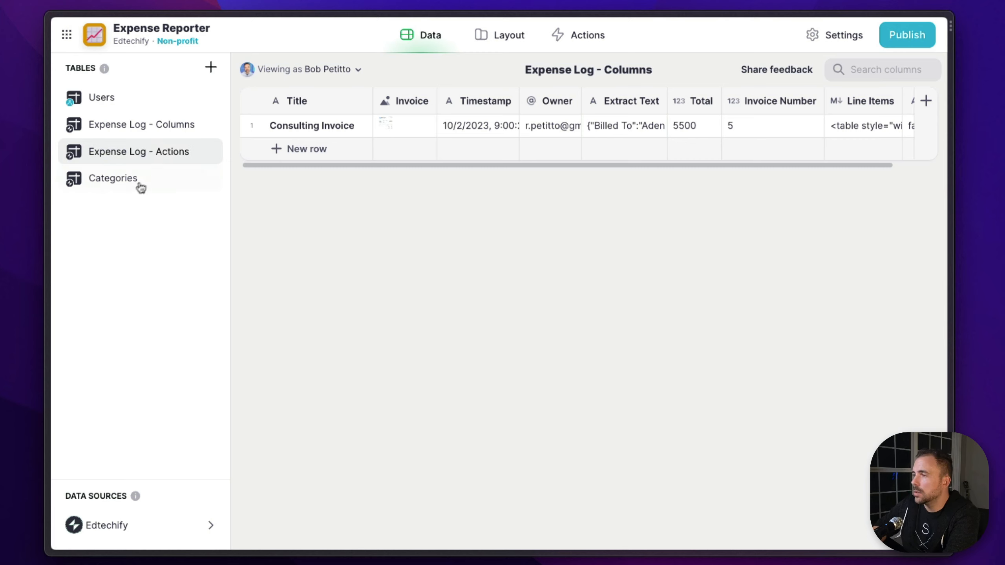
key("Return")
In the layout, set the Expense Log - Columns screen's source to the Expense Log - Actions table
scroll(697, 116, "right", 2)
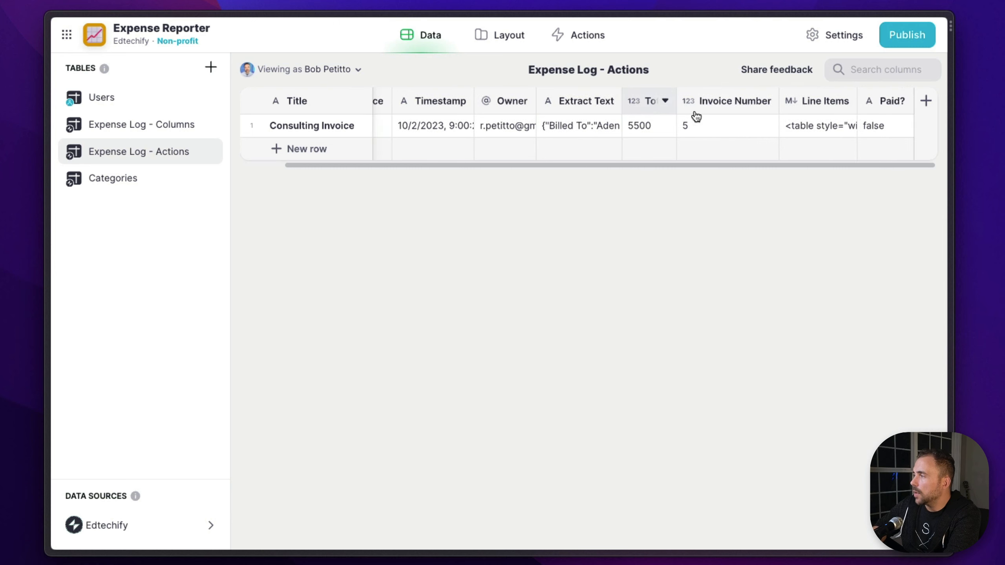
scroll(697, 117, "left", 2)
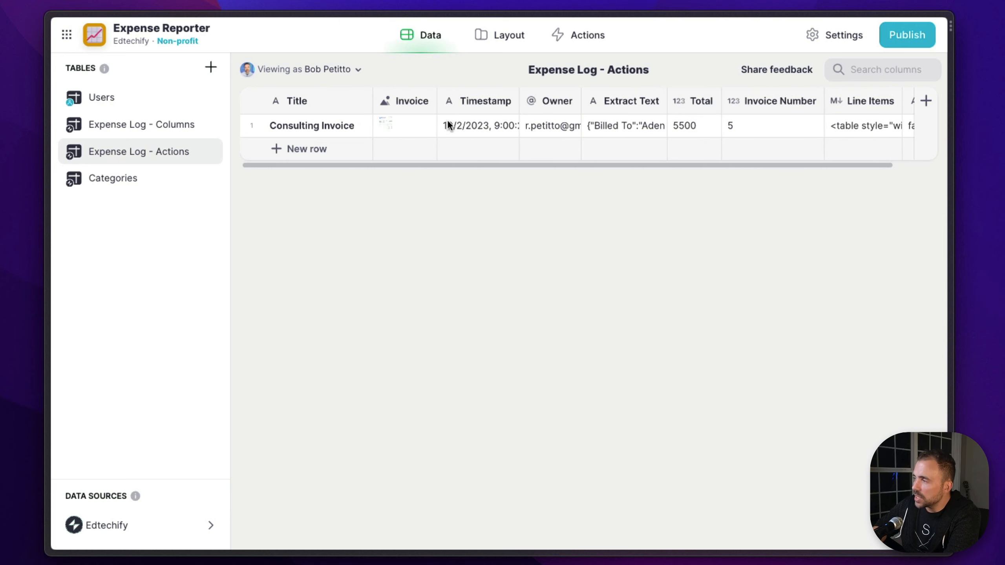
scroll(448, 120, "right", 2)
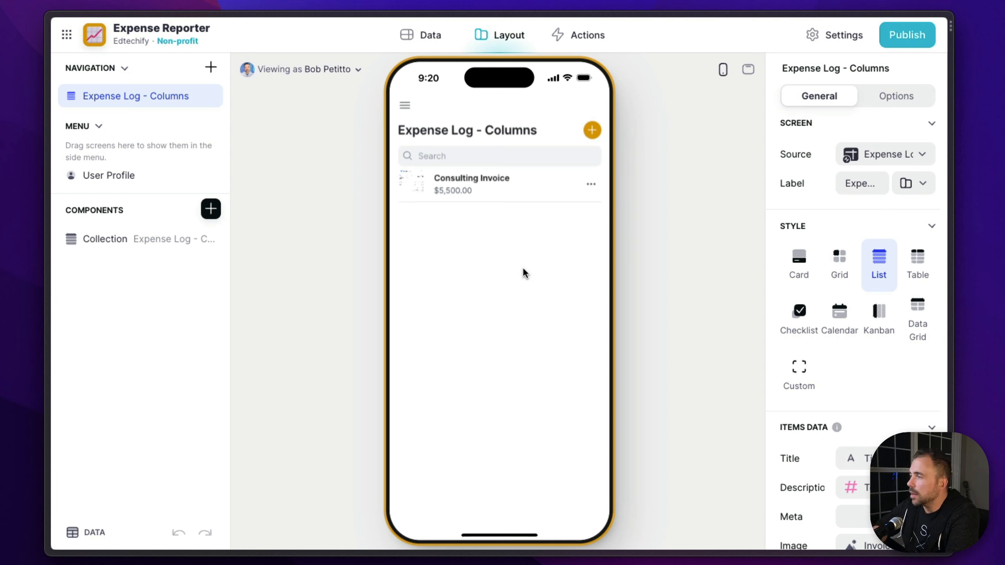
left_click(871, 158)
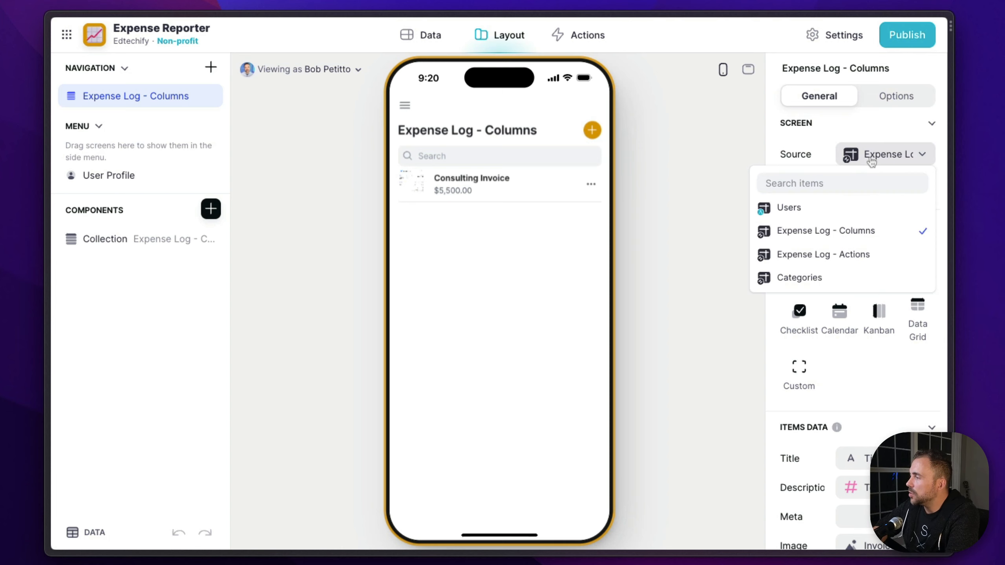
left_click(846, 260)
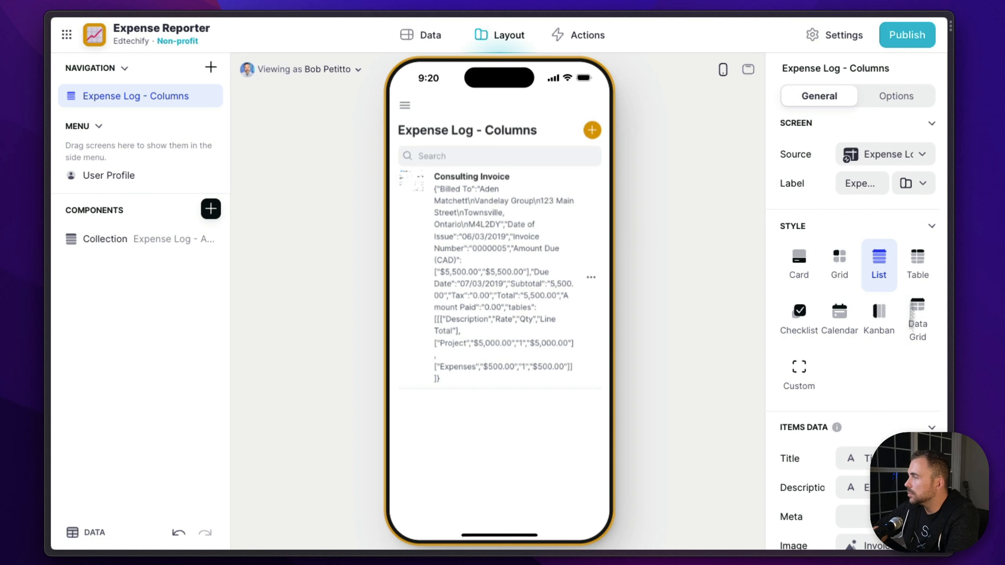
Open the screen's Add item form and remove every component except the Title text entry and the Invoice image picker
left_click(592, 129)
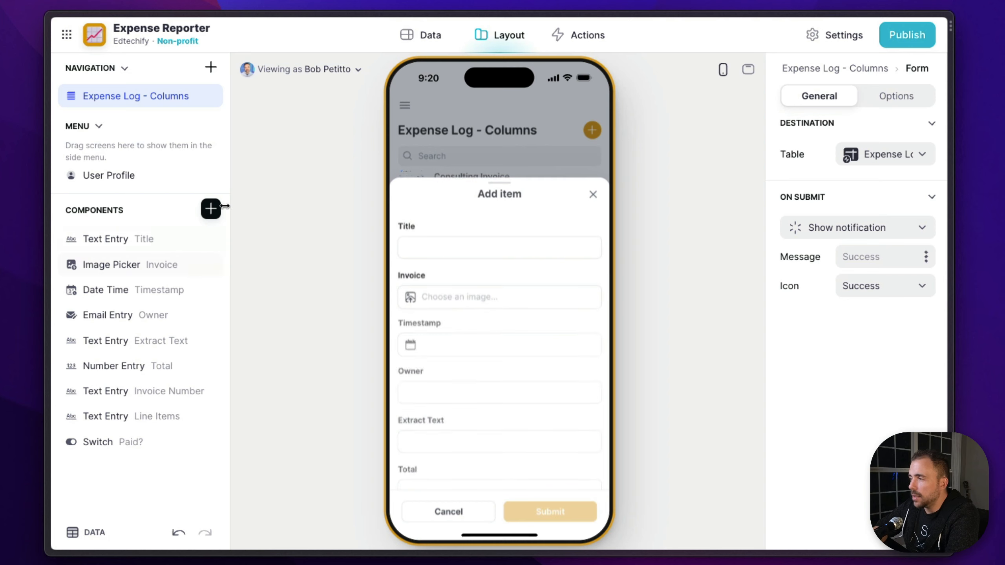
left_click(211, 442)
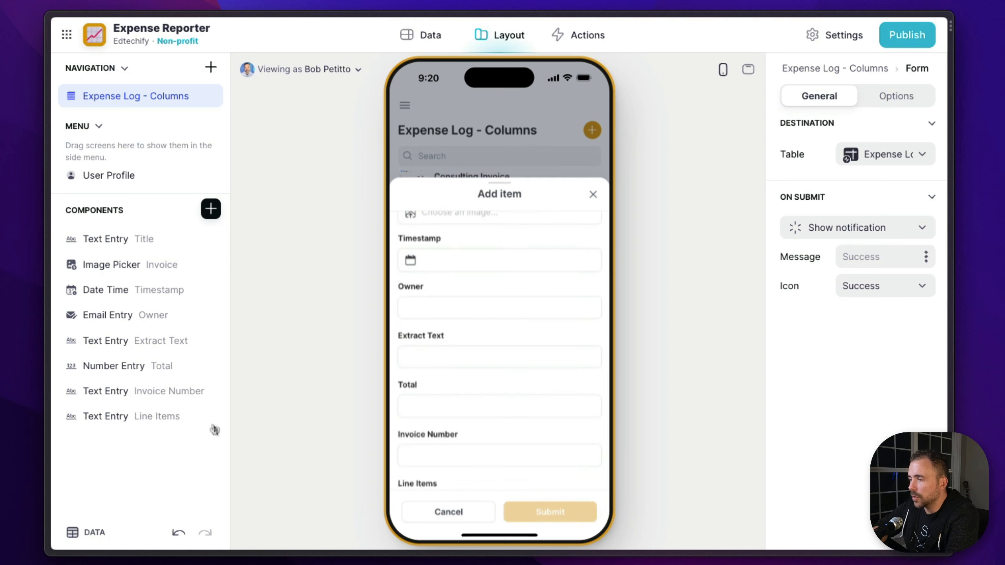
left_click(211, 416)
left_click(211, 391)
left_click(211, 366)
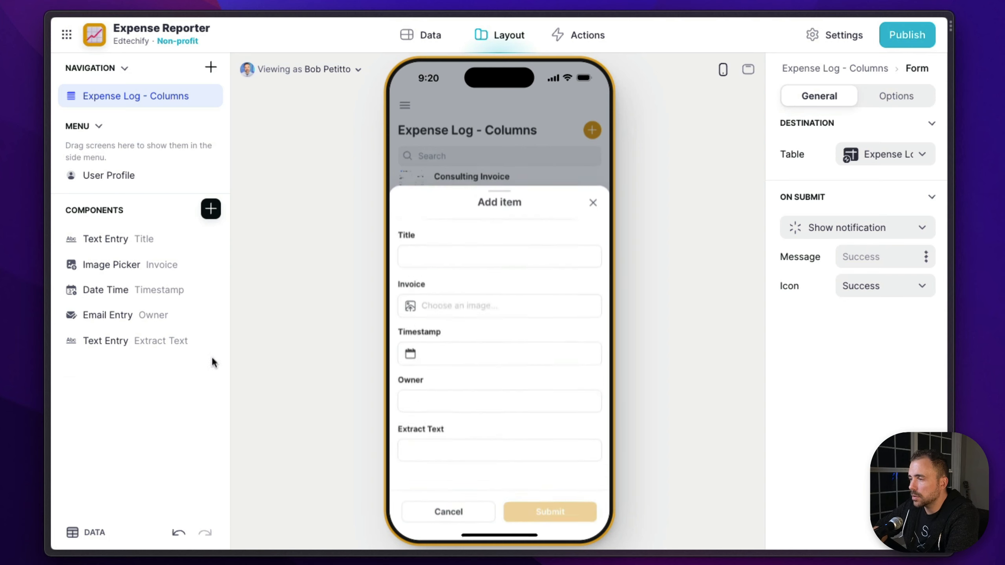
left_click(210, 341)
left_click(210, 315)
left_click(211, 290)
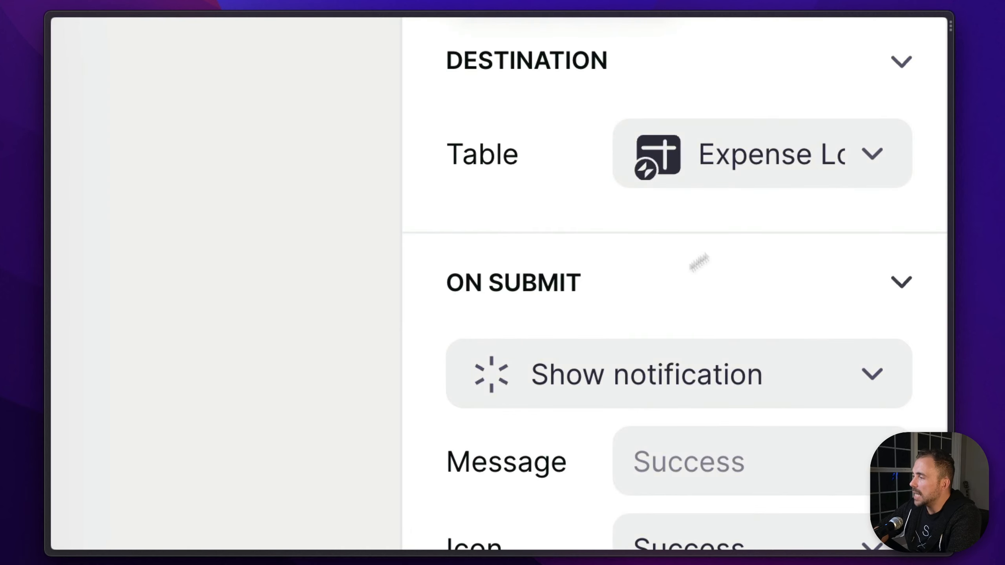
Create a new Expense Log - Actions action for the form's submission and name it Launch Glide AI
scroll(700, 262, "down", 3)
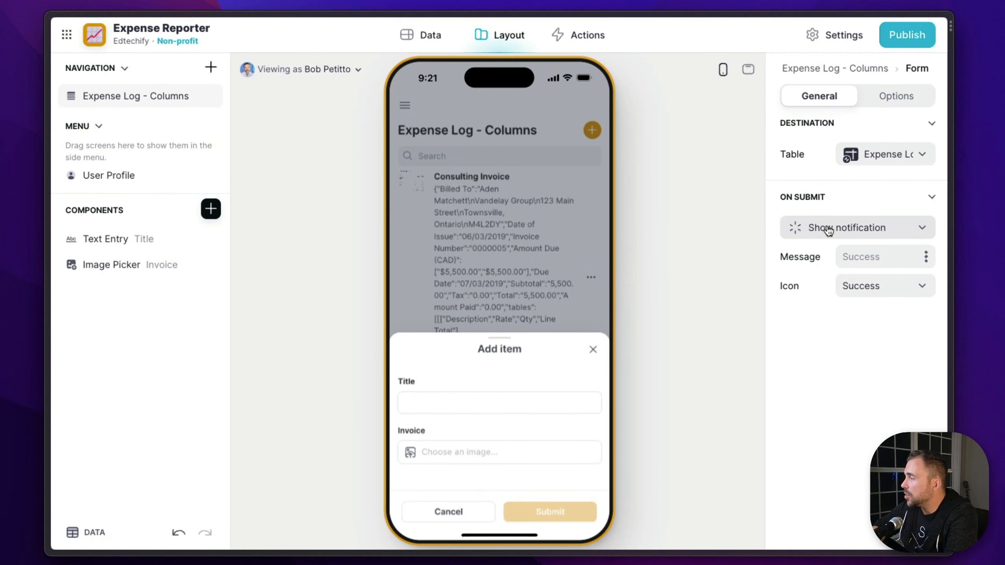
left_click(591, 255)
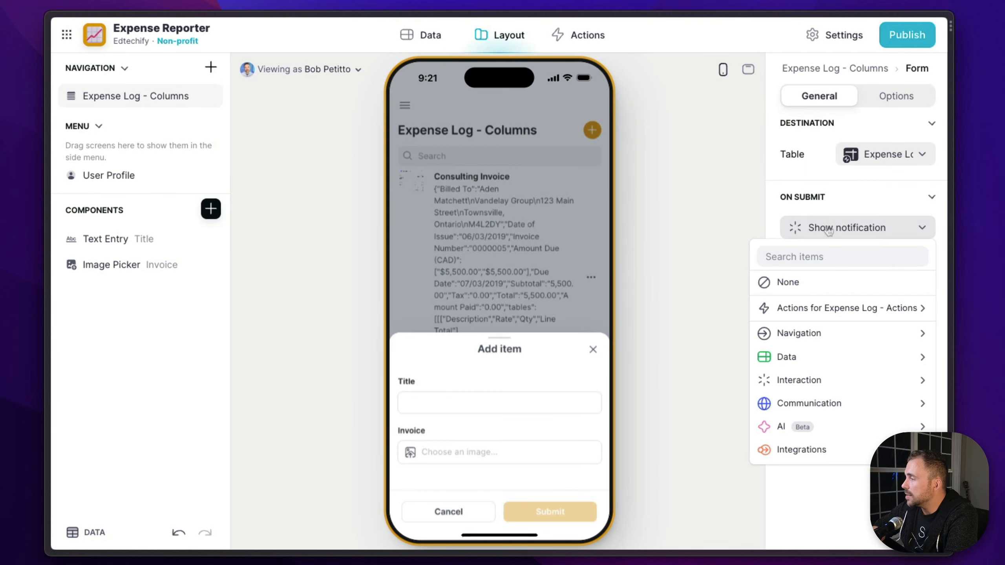
mouse_move(808, 308)
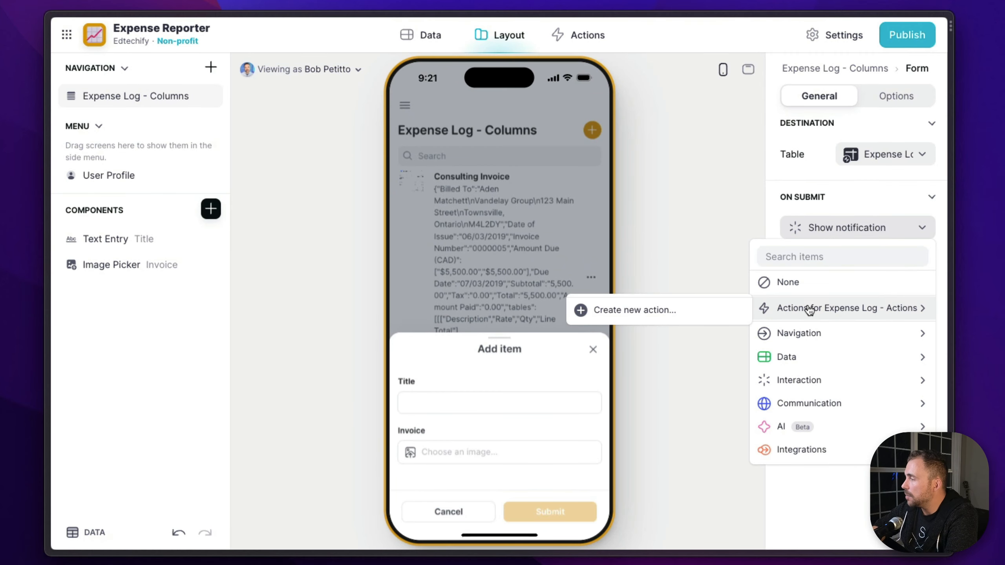
left_click(677, 314)
left_click(134, 68)
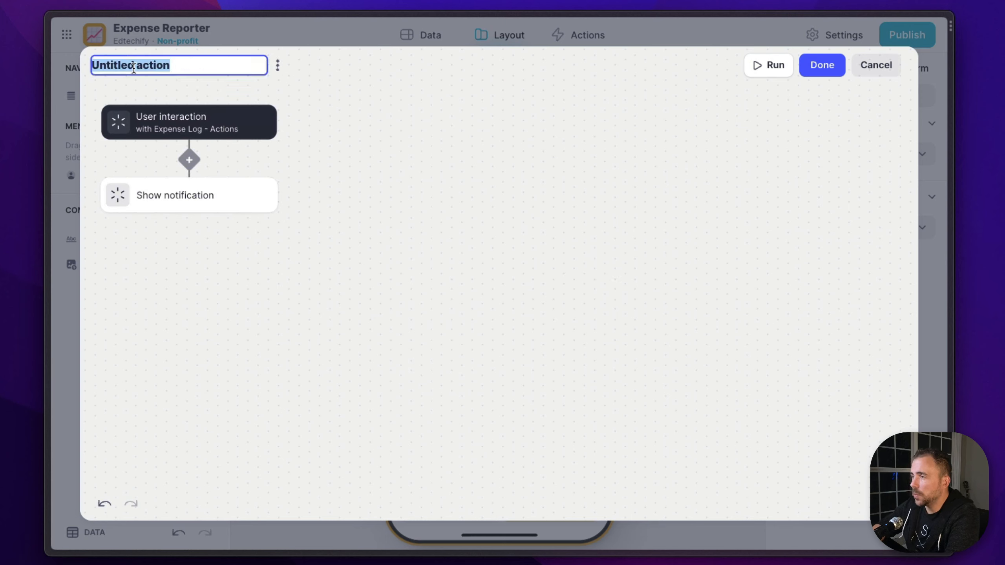
type("Launch ")
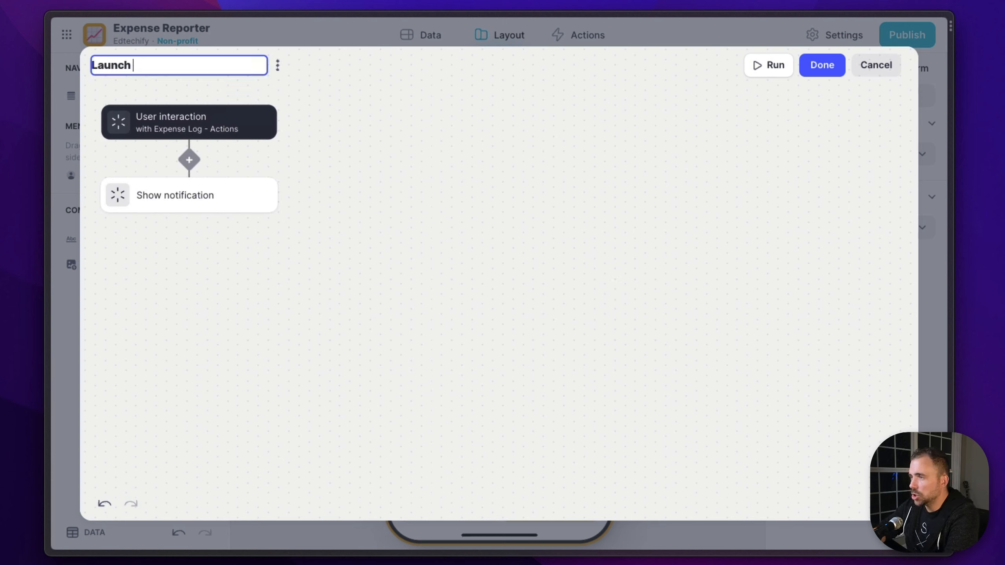
type("Glide AI")
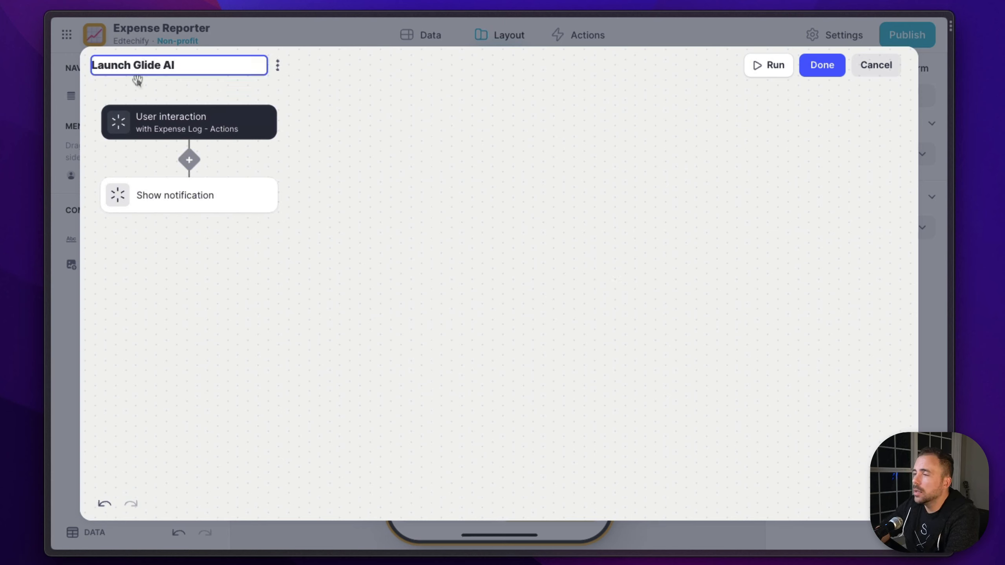
Add an AI Image to Text step after Show notification in the action
left_click(223, 203)
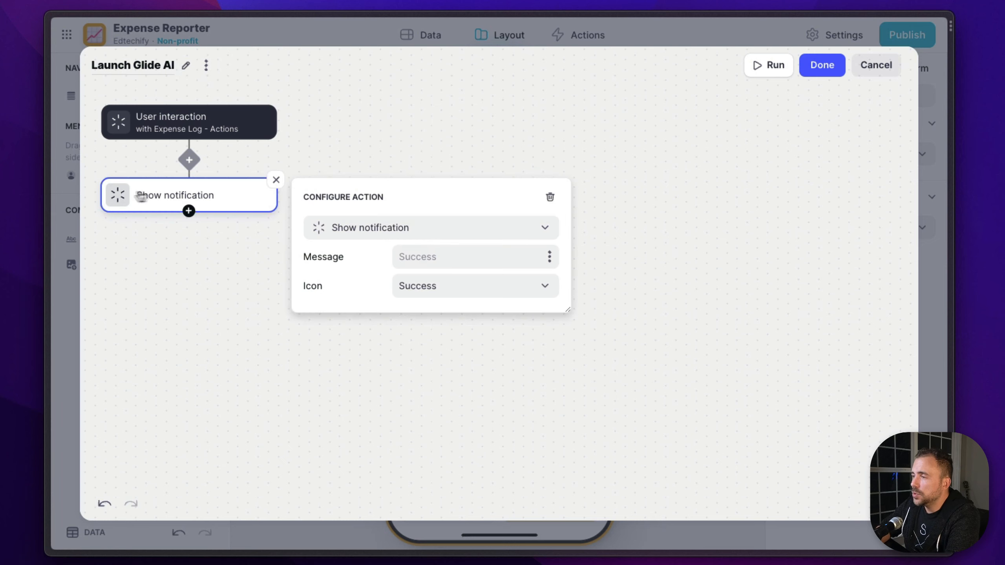
left_click(190, 211)
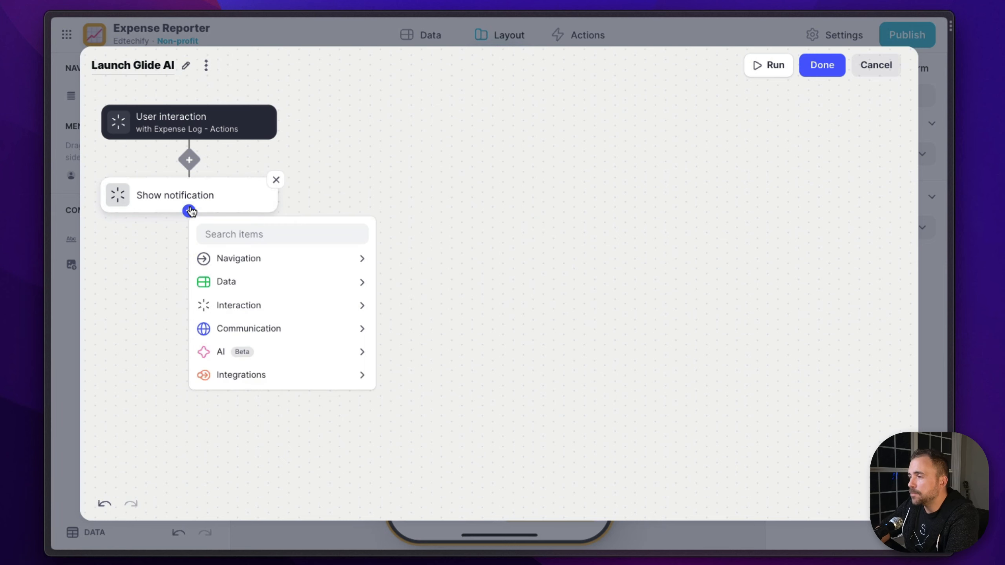
mouse_move(224, 352)
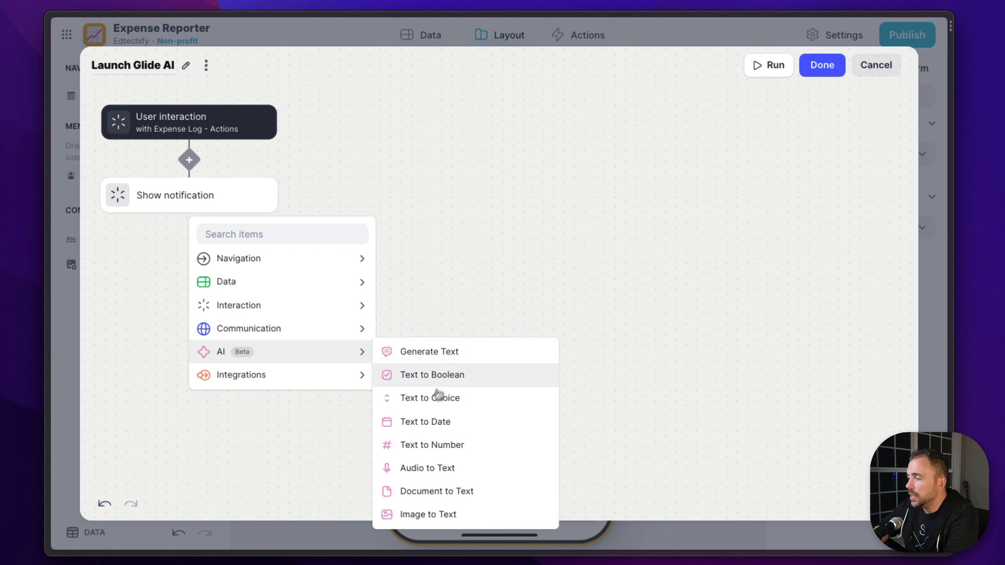
left_click(428, 515)
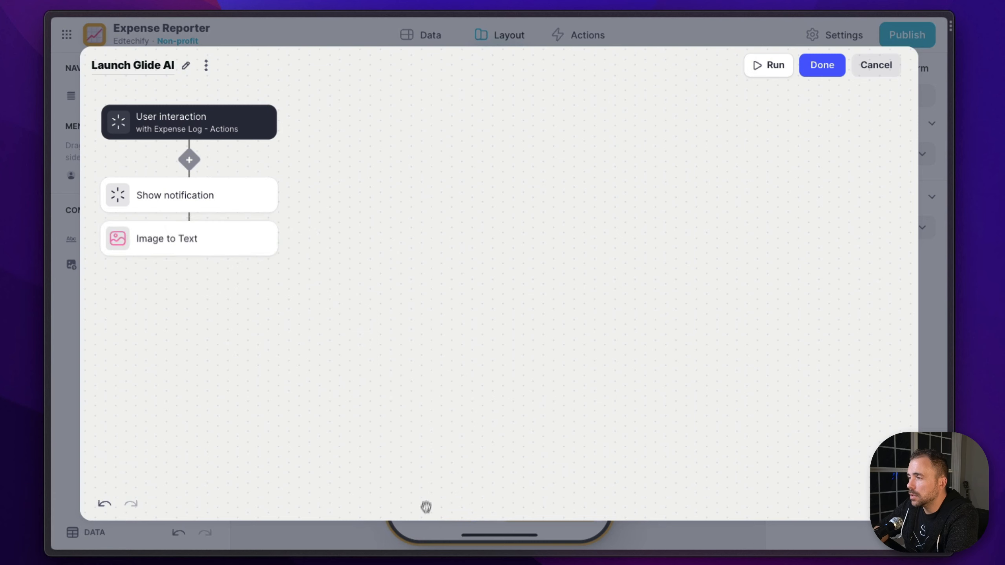
Configure the Image to Text step to use the Extract Text as JSON method and write its result to the Extract Text column
left_click(234, 241)
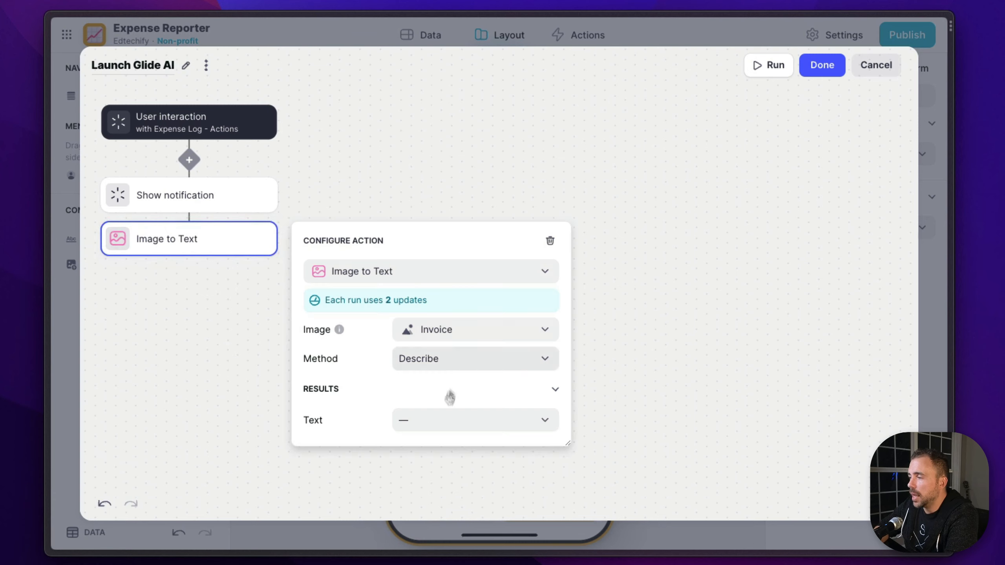
left_click(438, 429)
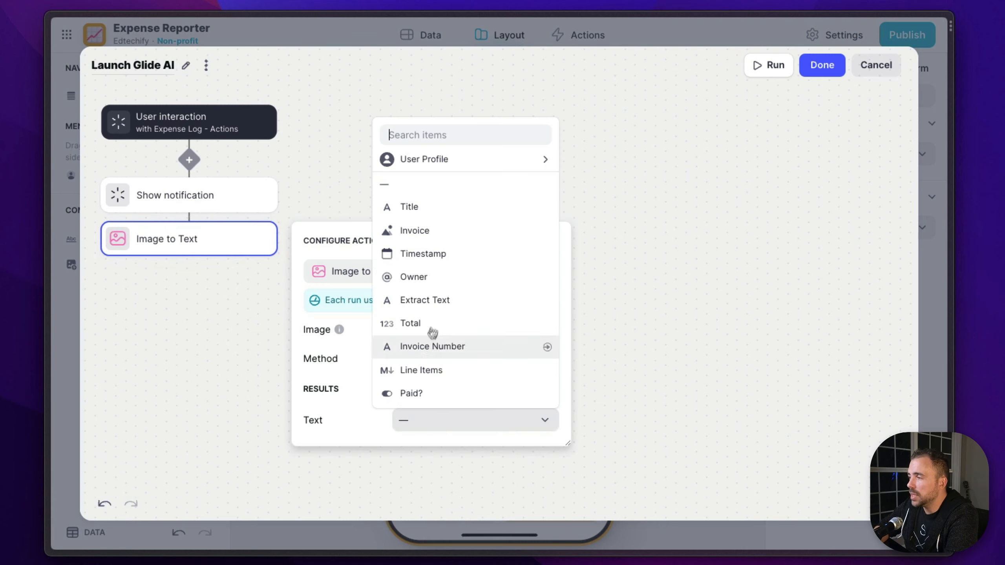
left_click(438, 301)
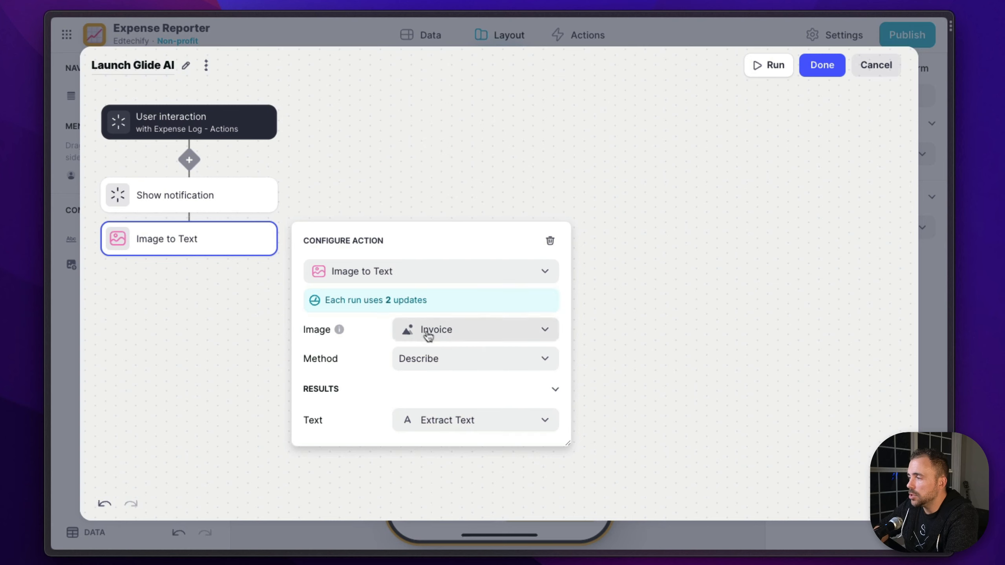
left_click(438, 361)
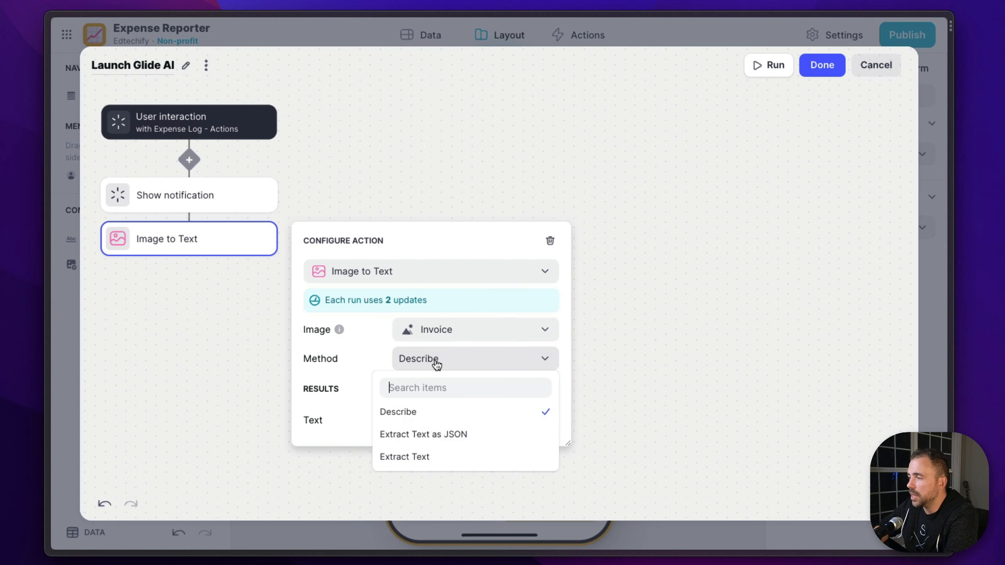
left_click(416, 435)
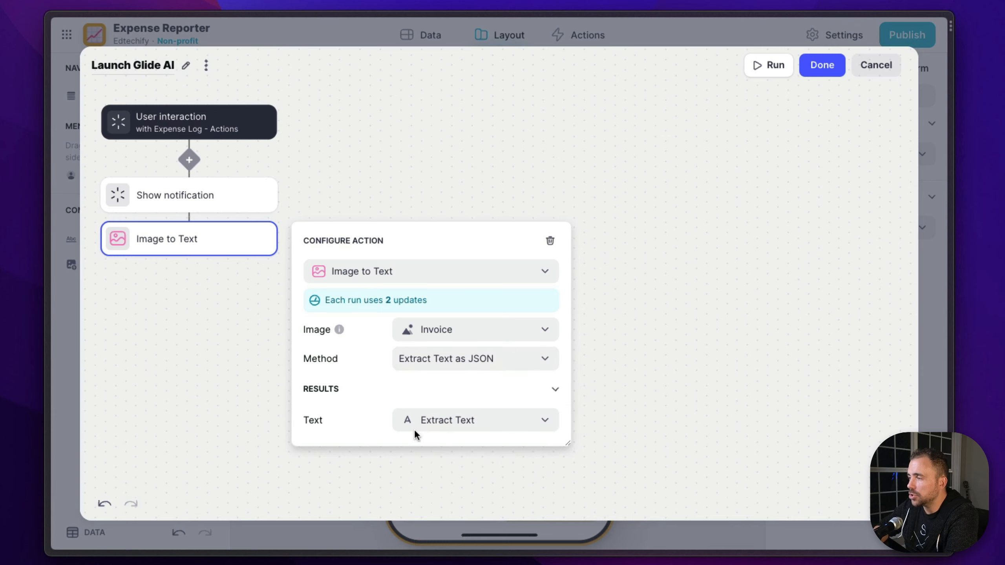
left_click(167, 333)
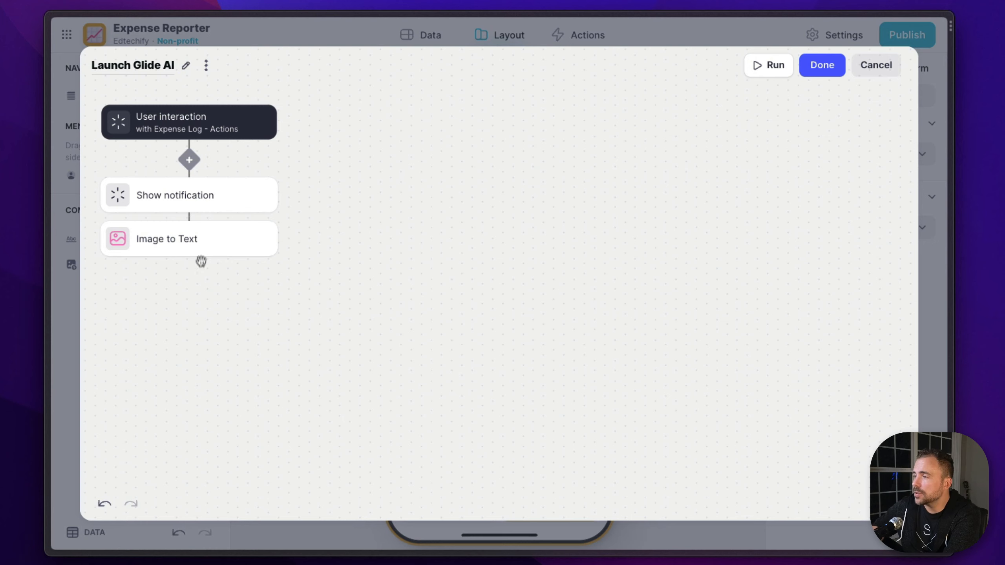
Add a Wait for condition step after Image to Text with the condition Extract Text is not empty
left_click(189, 254)
type("wait")
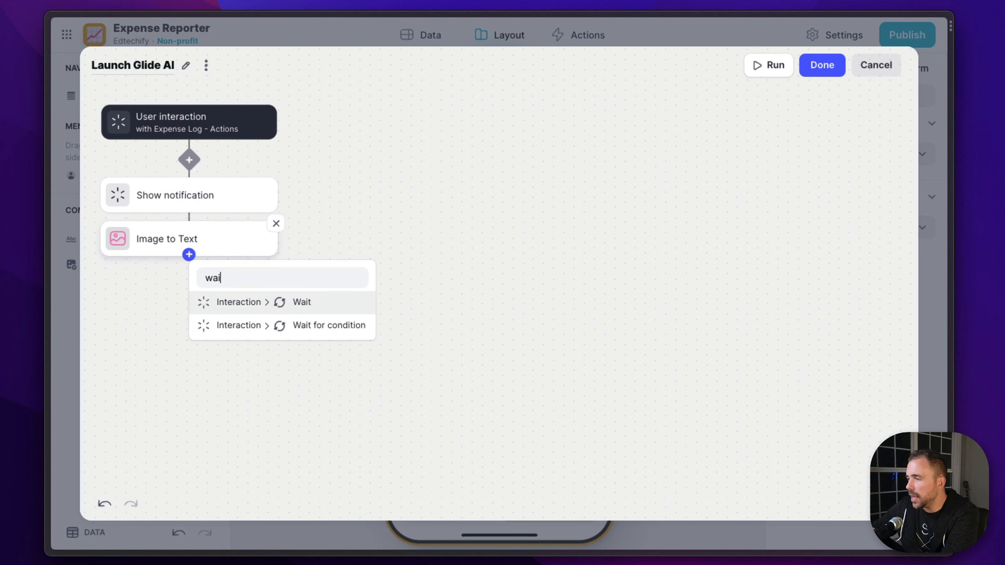
left_click(276, 326)
left_click(236, 285)
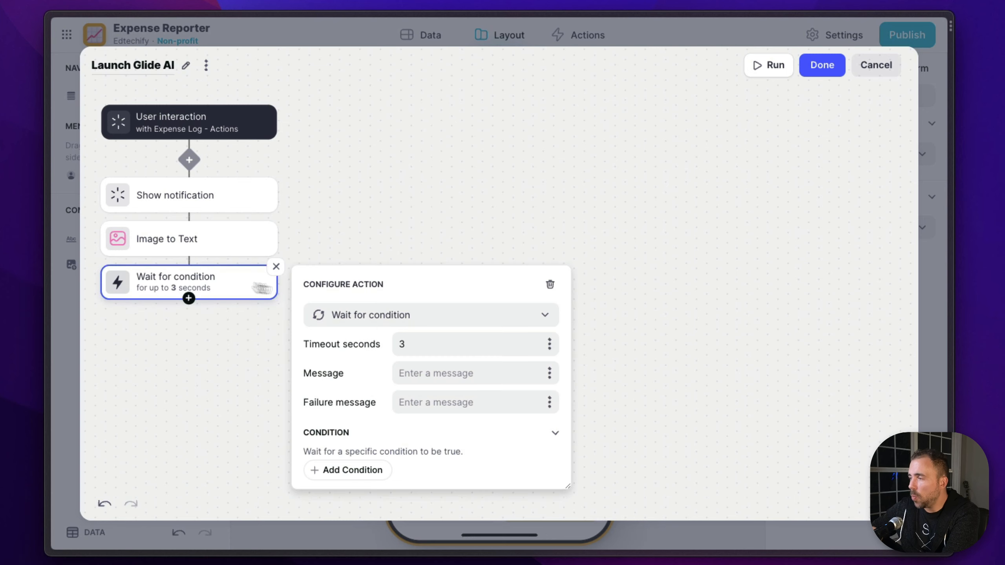
left_click(358, 470)
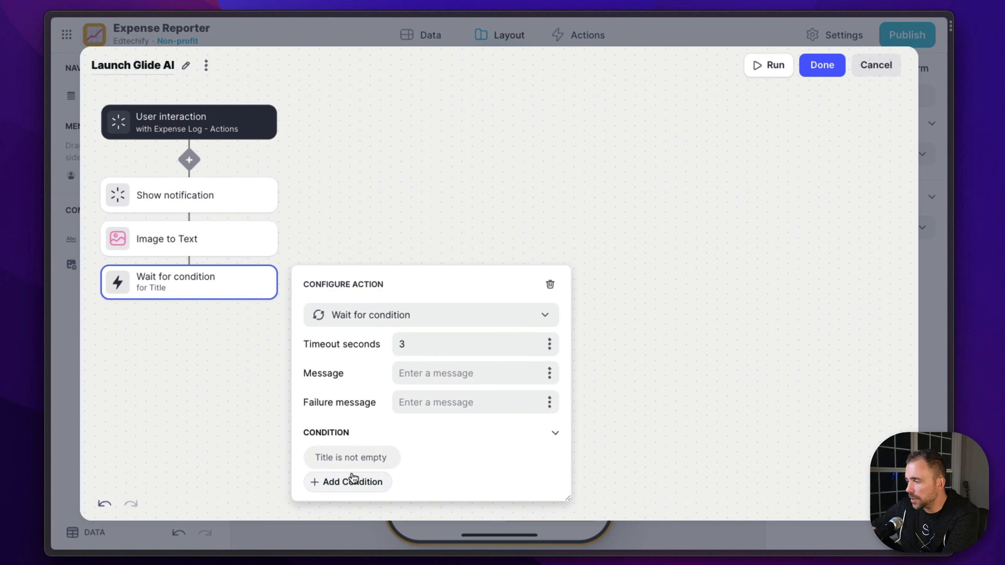
left_click(348, 464)
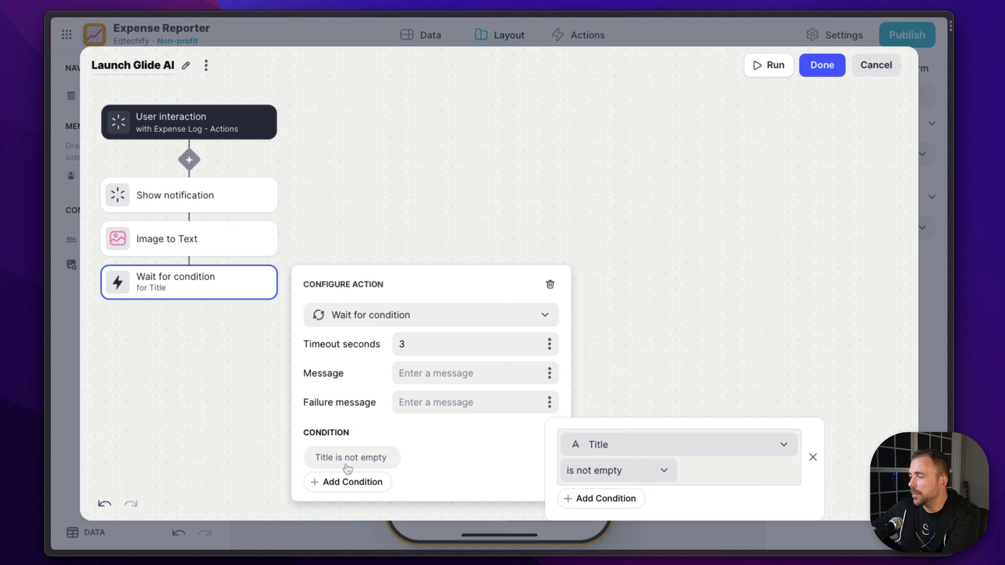
left_click(627, 445)
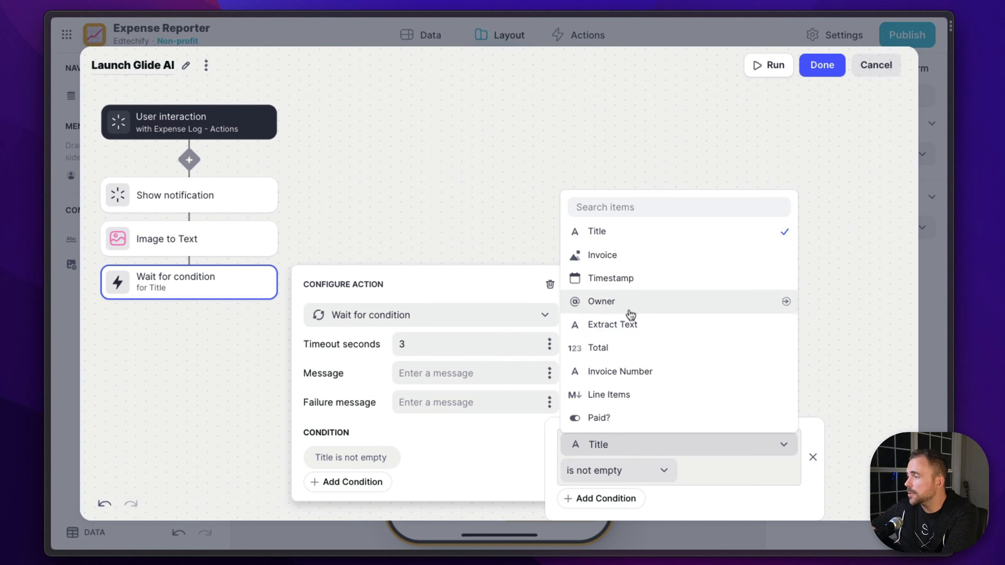
left_click(632, 327)
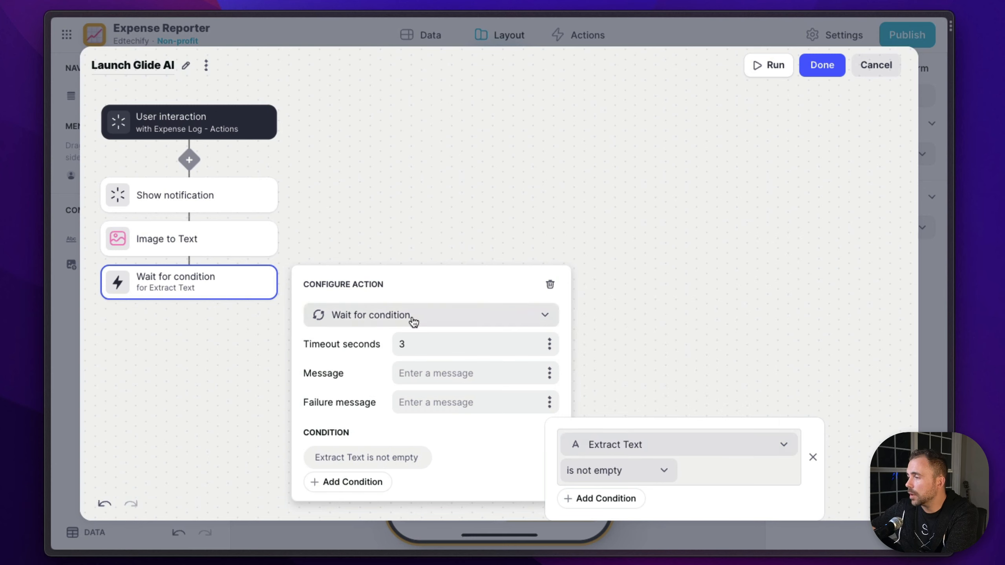
Set the Wait for condition step's timeout to 5 seconds and its message to "Making magic..."
left_click_drag(415, 343, 390, 346)
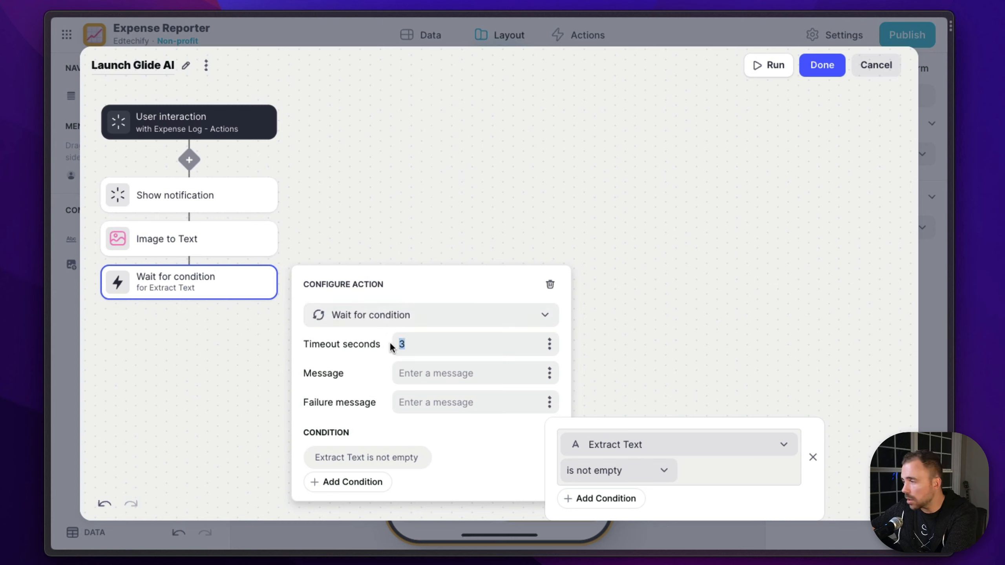
type("5")
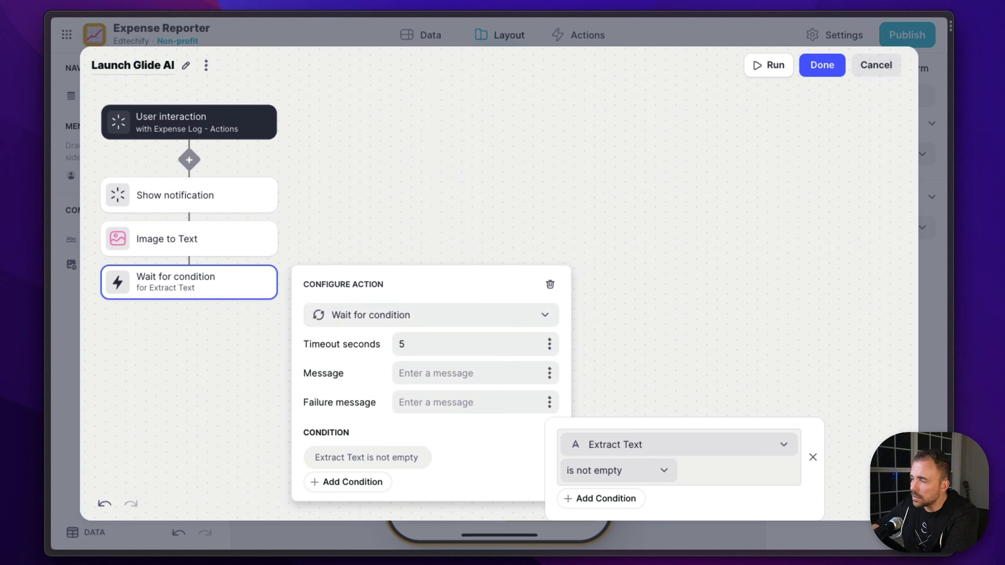
left_click(436, 375)
type("Making ")
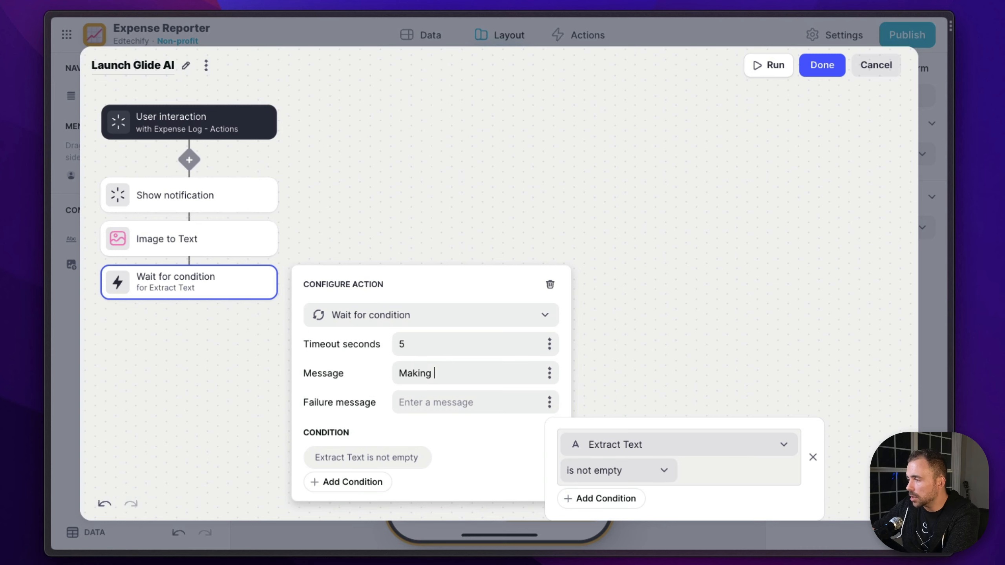
type("magic...")
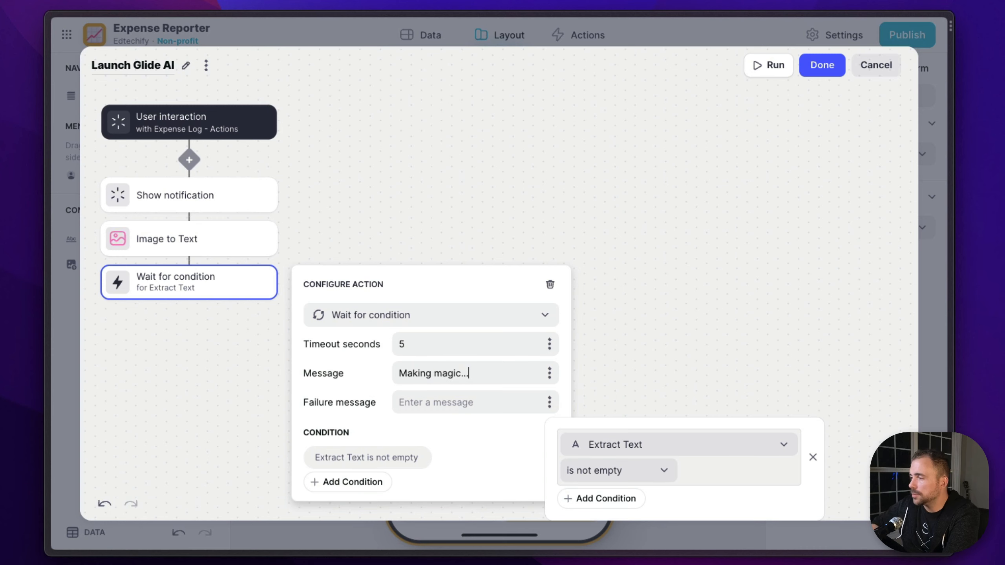
left_click(173, 348)
Add an AI Text to Boolean step after Wait for condition in the action
mouse_move(189, 298)
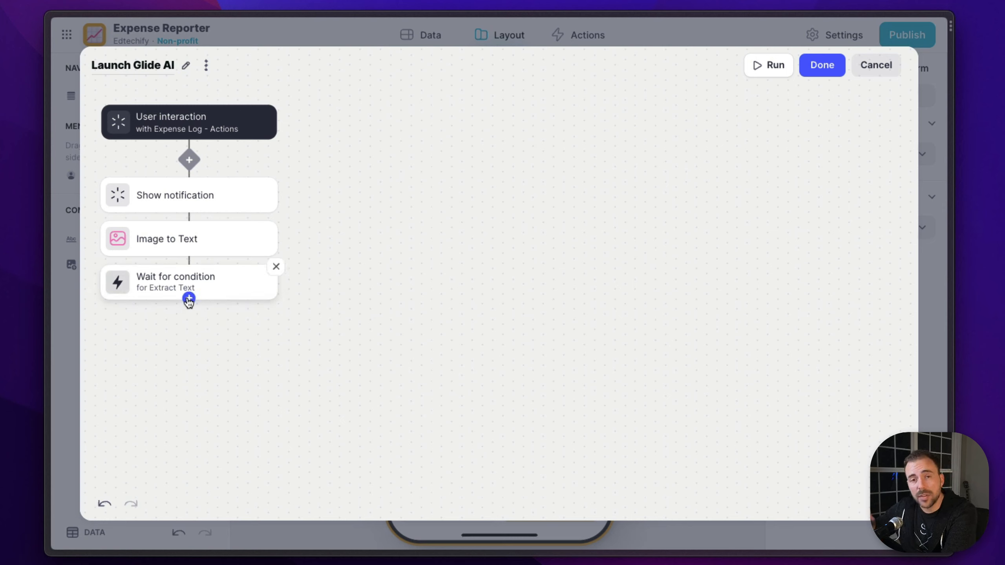
left_click(189, 299)
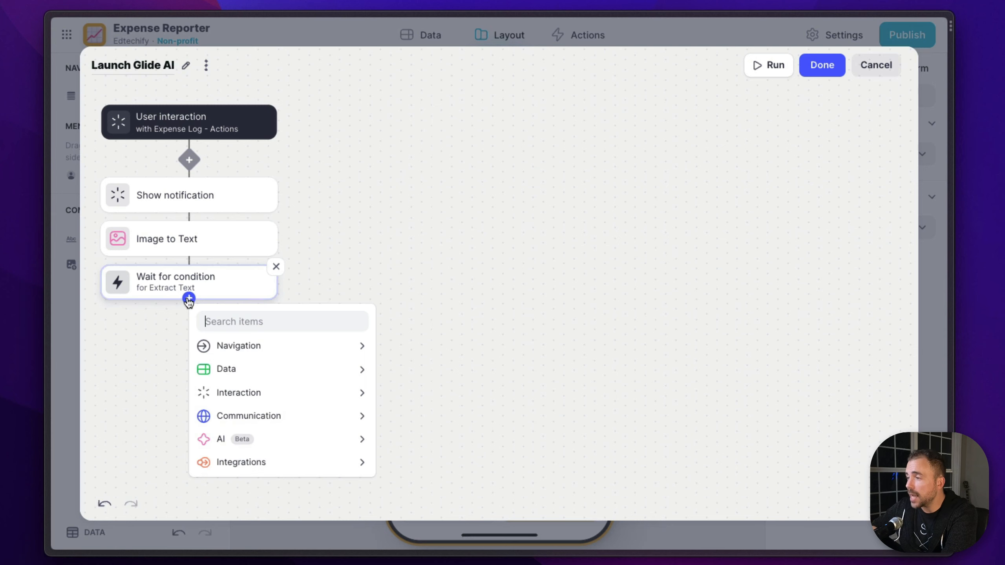
mouse_move(248, 439)
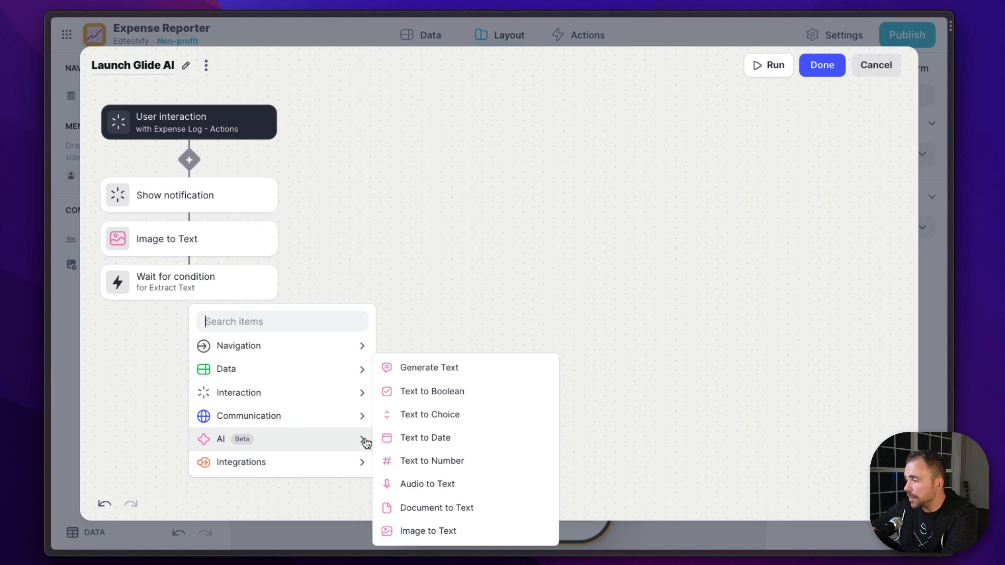
left_click(418, 392)
left_click(227, 330)
Enter "Was the invoice paid?" as the Text to Boolean step's instructions
left_click(473, 416)
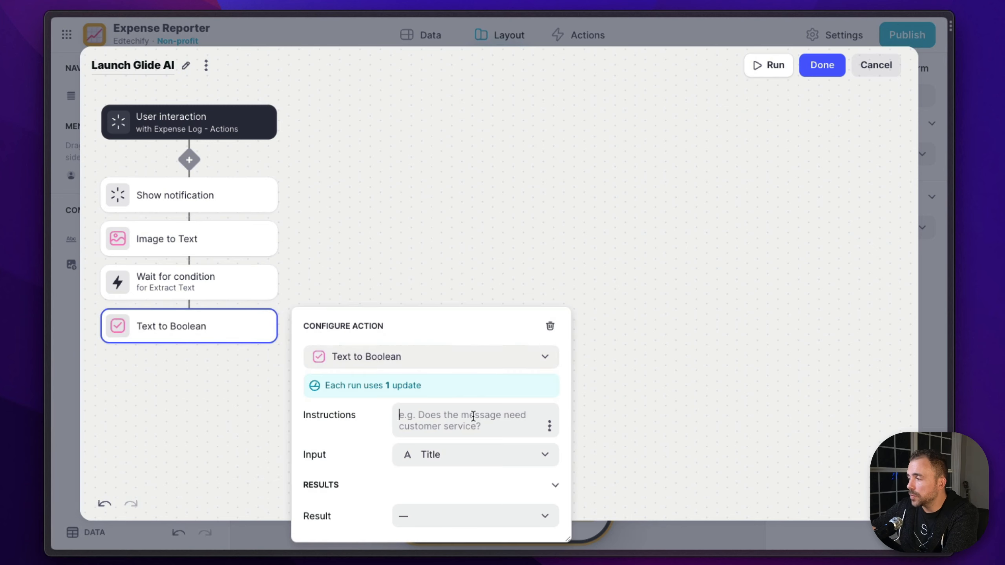
type("Ws the")
key("BackSpace")
key("BackSpace")
key("BackSpace")
key("BackSpace")
key("BackSpace")
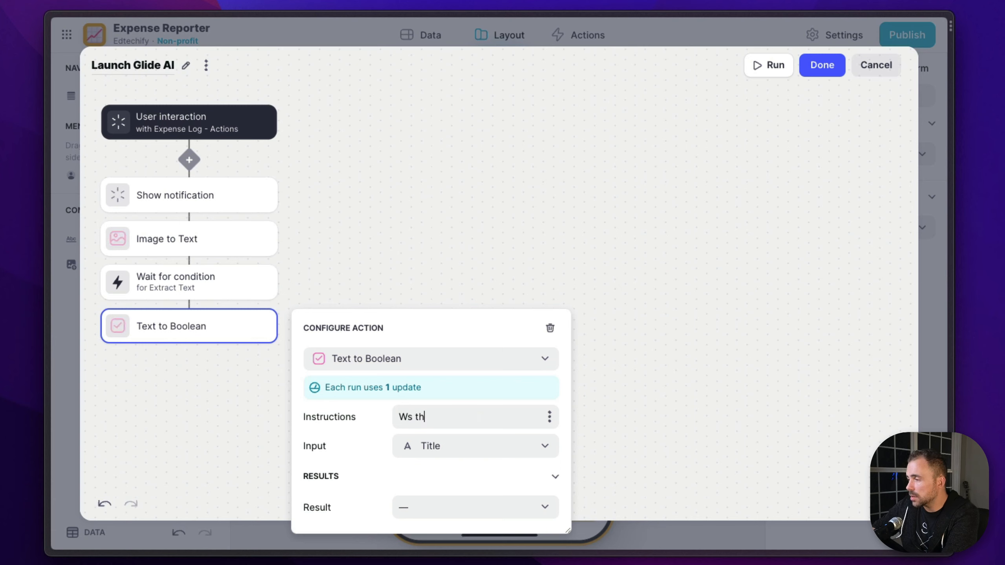
type("as the i")
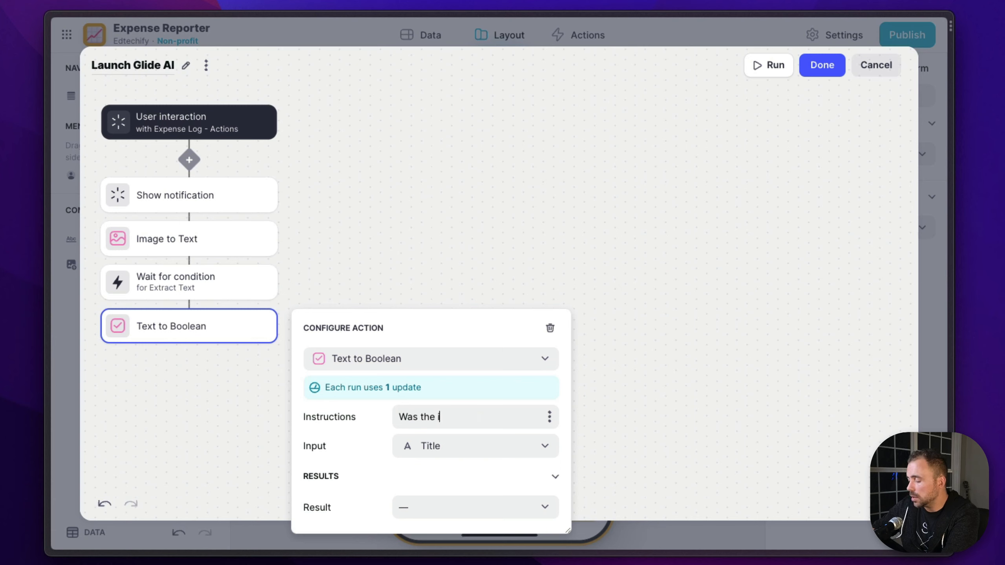
type("nvoice p")
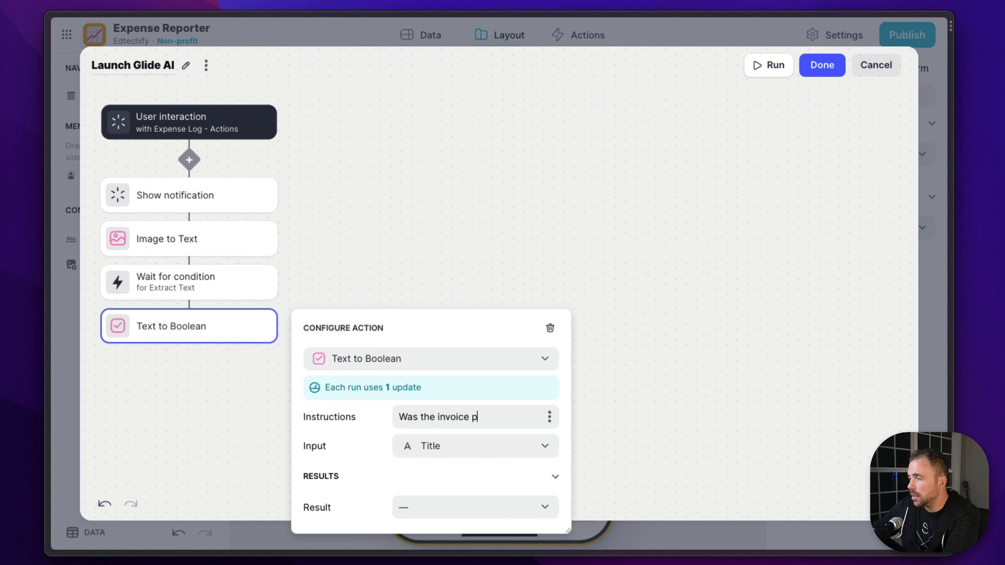
type("aid?")
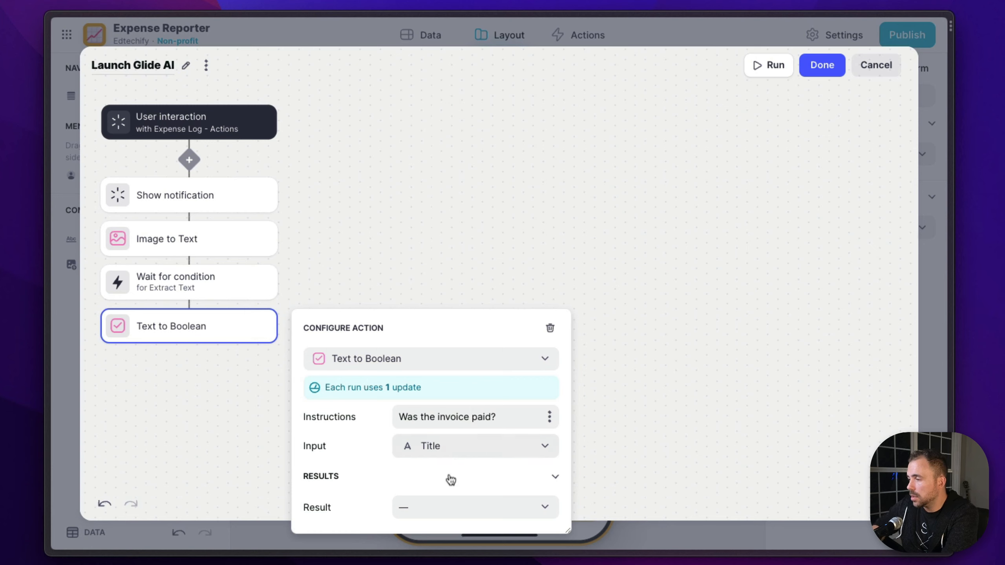
Write the Text to Boolean result to the Paid? column and use Extract Text as its input
left_click(449, 506)
left_click(407, 481)
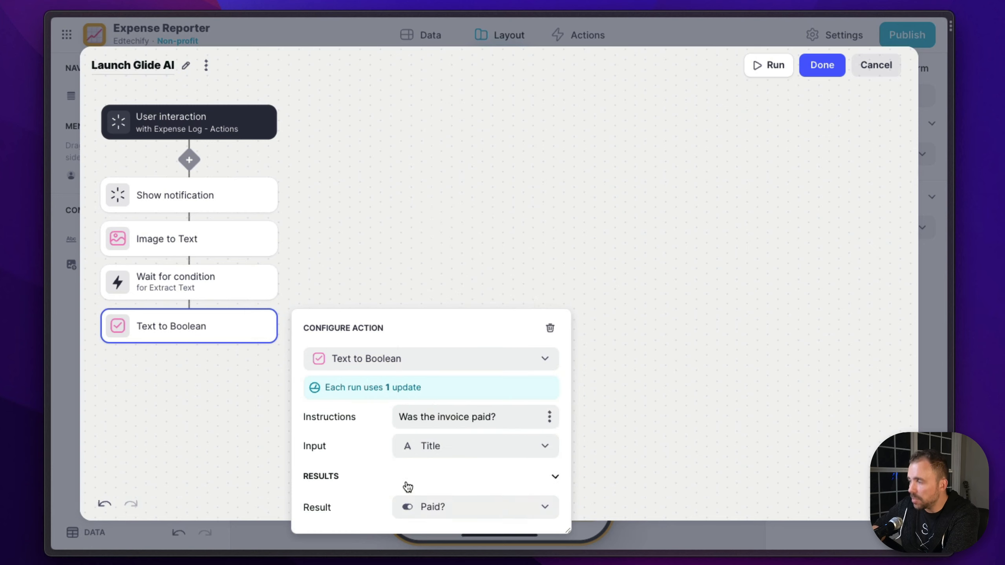
left_click(435, 446)
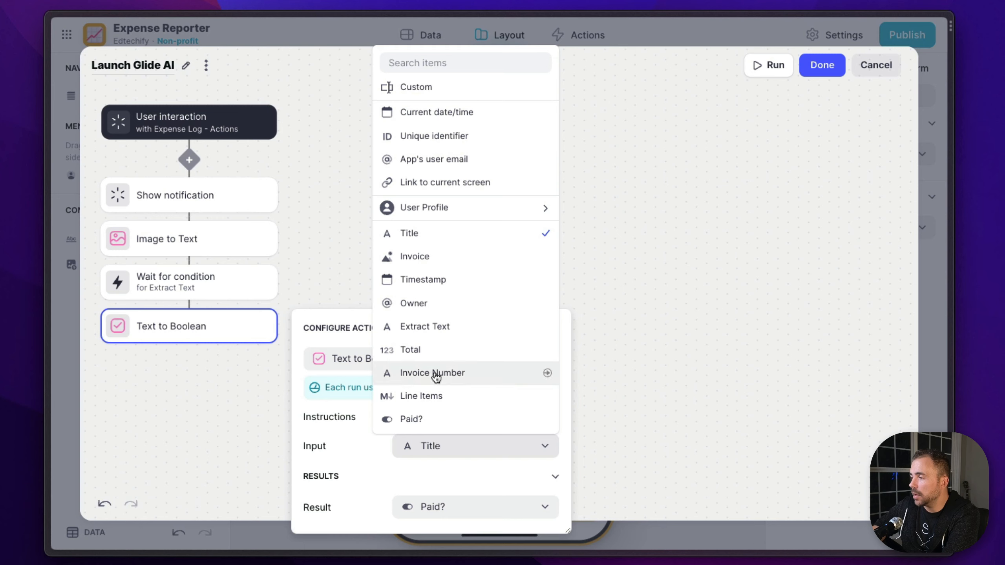
left_click(427, 328)
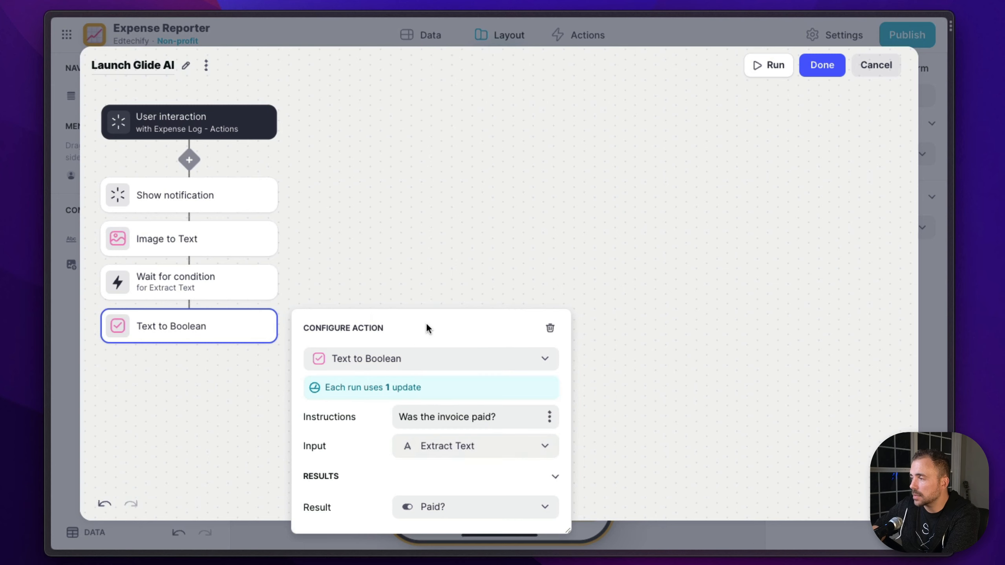
left_click(172, 428)
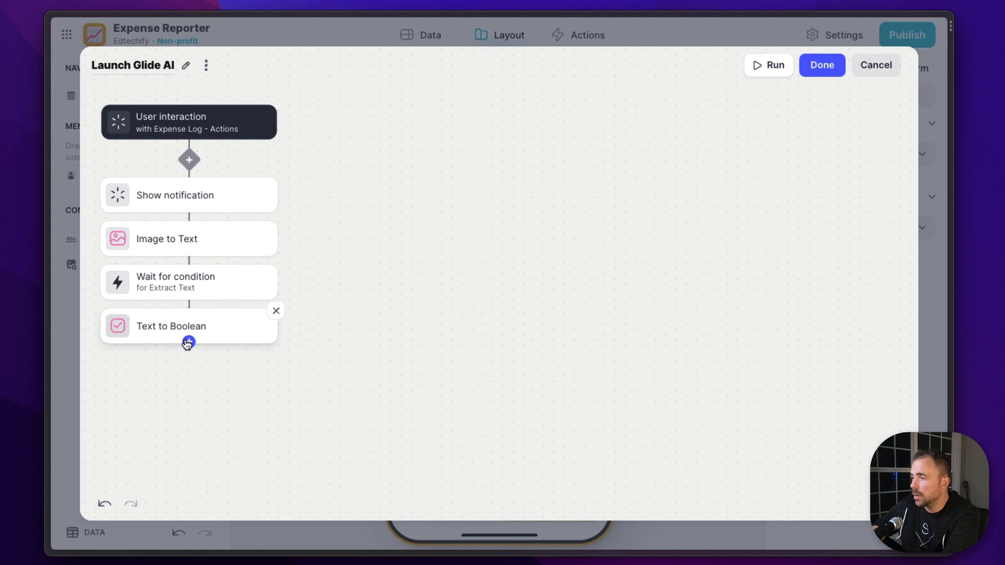
Add an AI Text to Number step after Text to Boolean with the instructions "Extract the total"
left_click(190, 342)
mouse_move(232, 294)
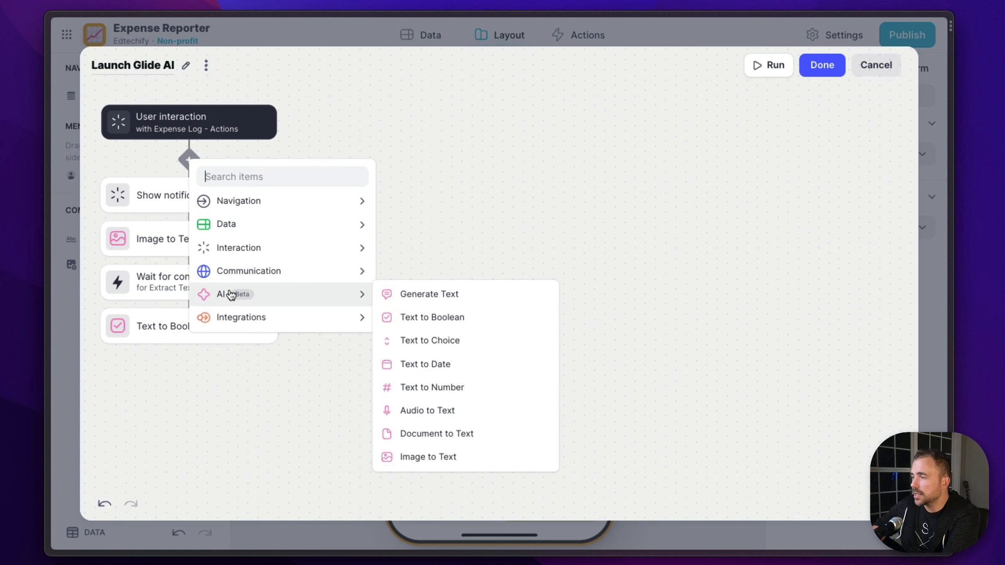
left_click(469, 387)
left_click(265, 380)
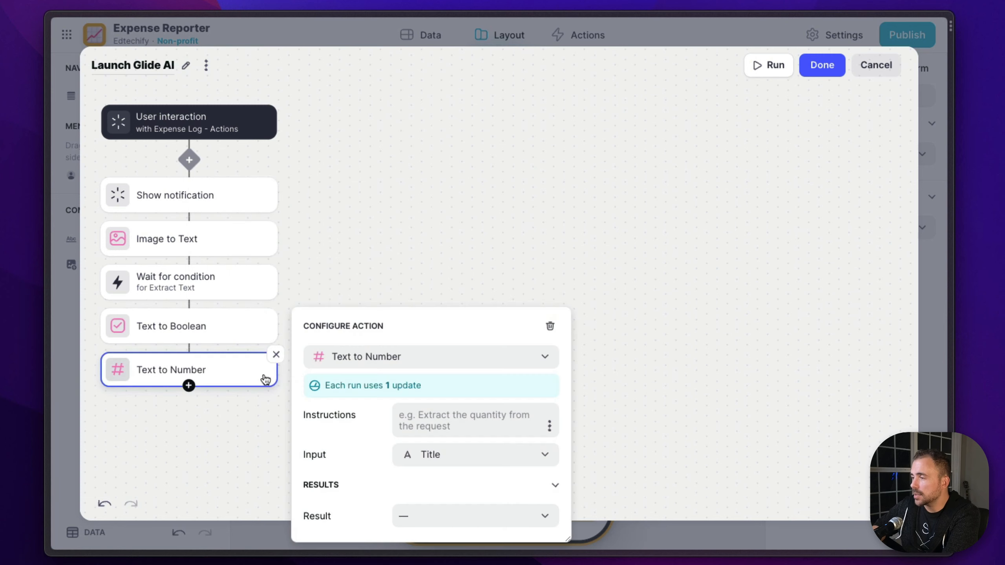
left_click(443, 422)
type("Extract t")
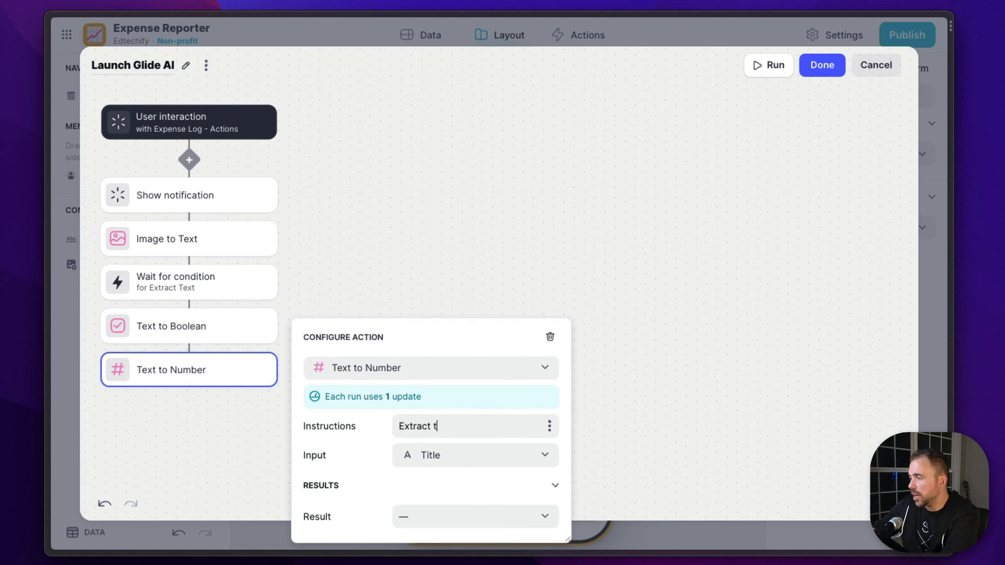
type("he total")
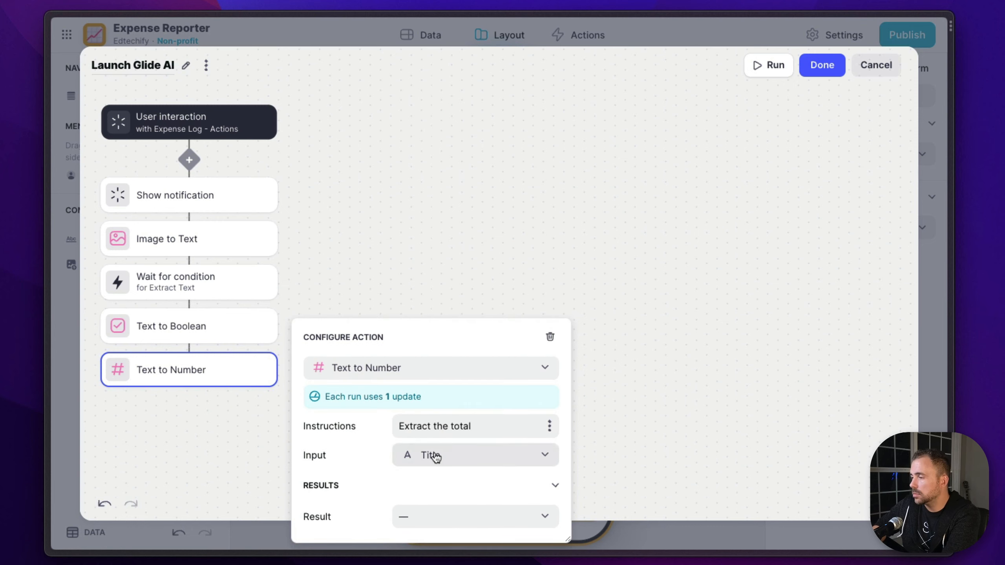
Use Extract Text as the Text to Number input and write its result to the Total column
left_click(436, 458)
left_click(451, 342)
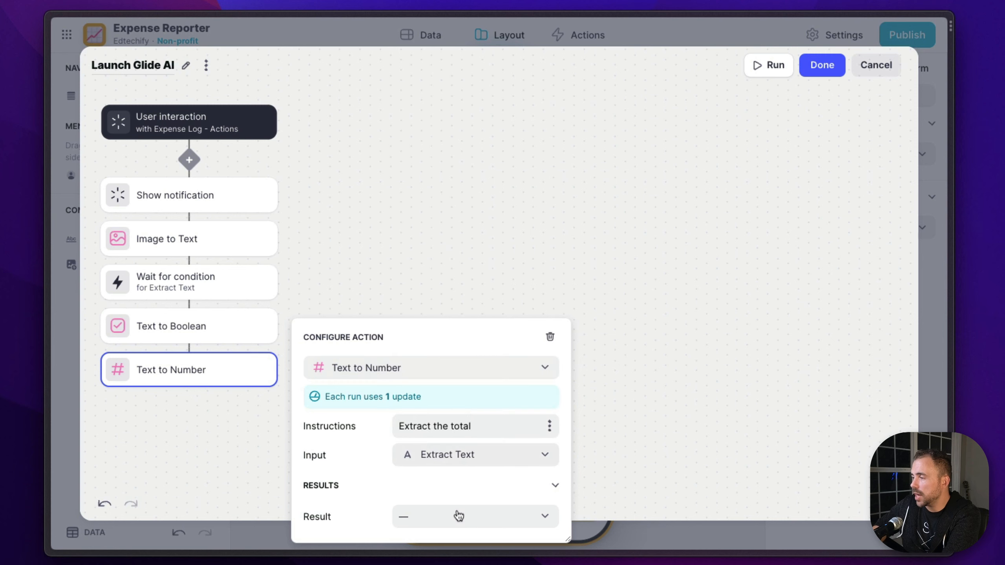
left_click(459, 516)
left_click(449, 419)
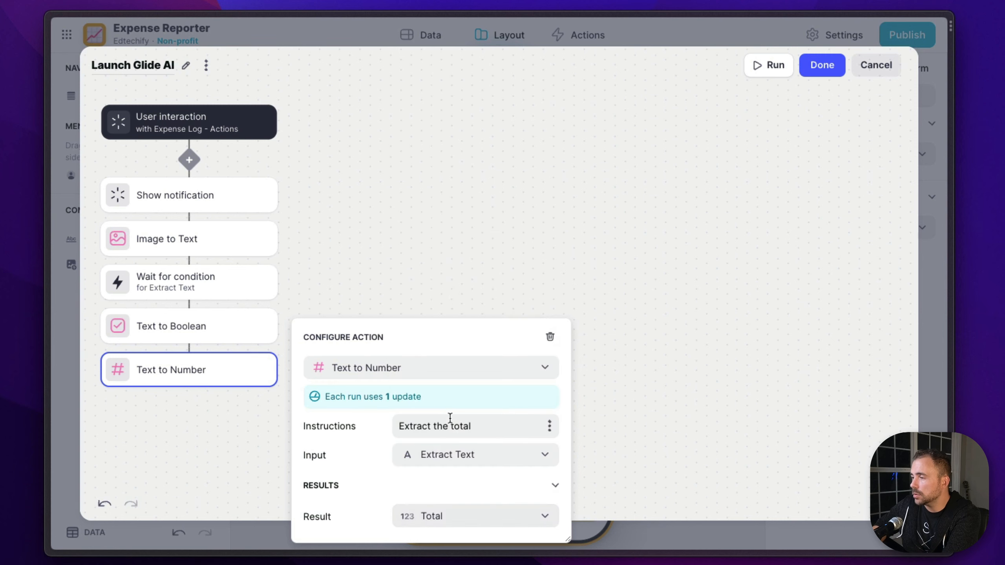
Add an AI Generate Text step after Text to Number with the instructions "Extract the invoice number"
left_click(189, 385)
mouse_move(244, 334)
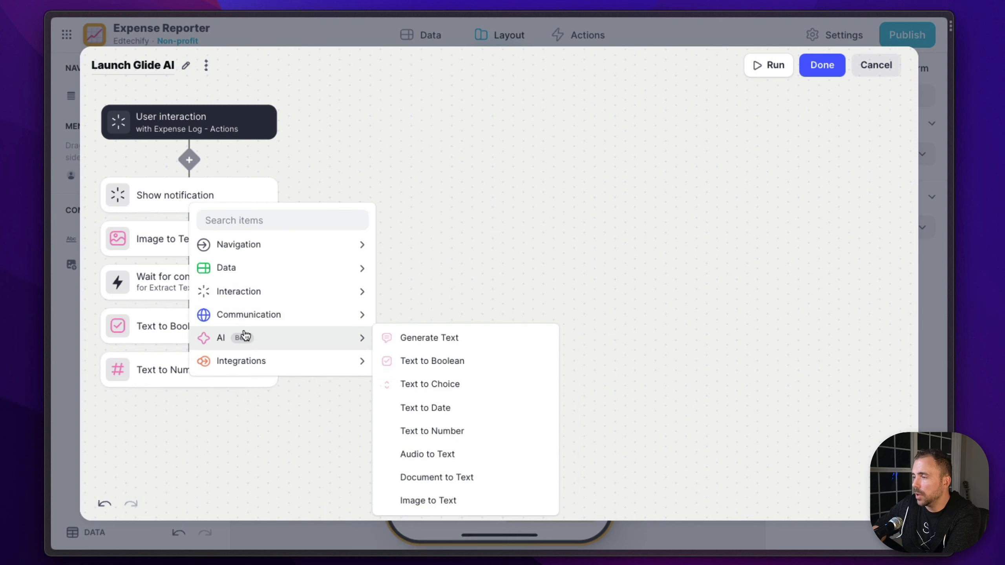
left_click(477, 341)
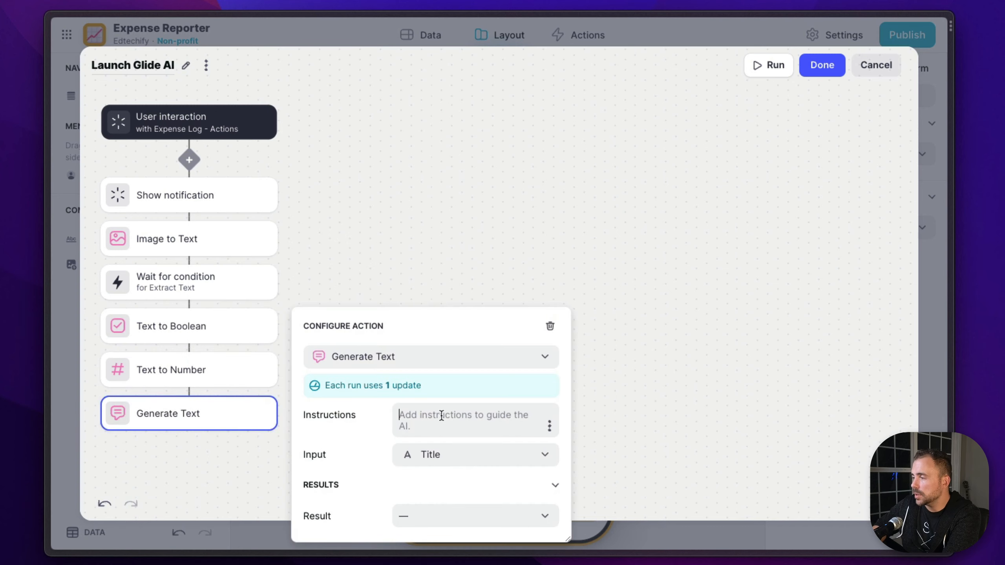
type("Extract the ")
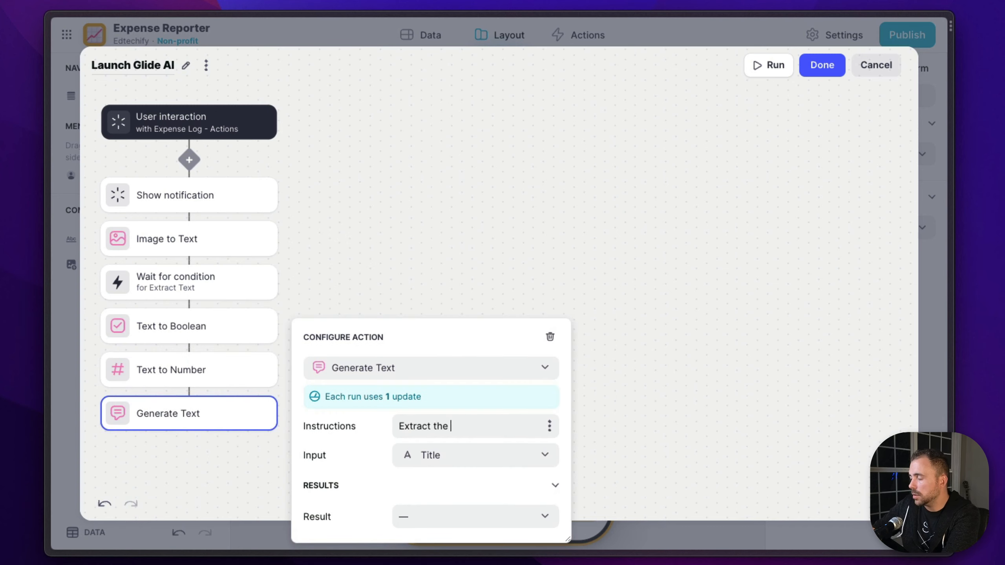
type("invoice number")
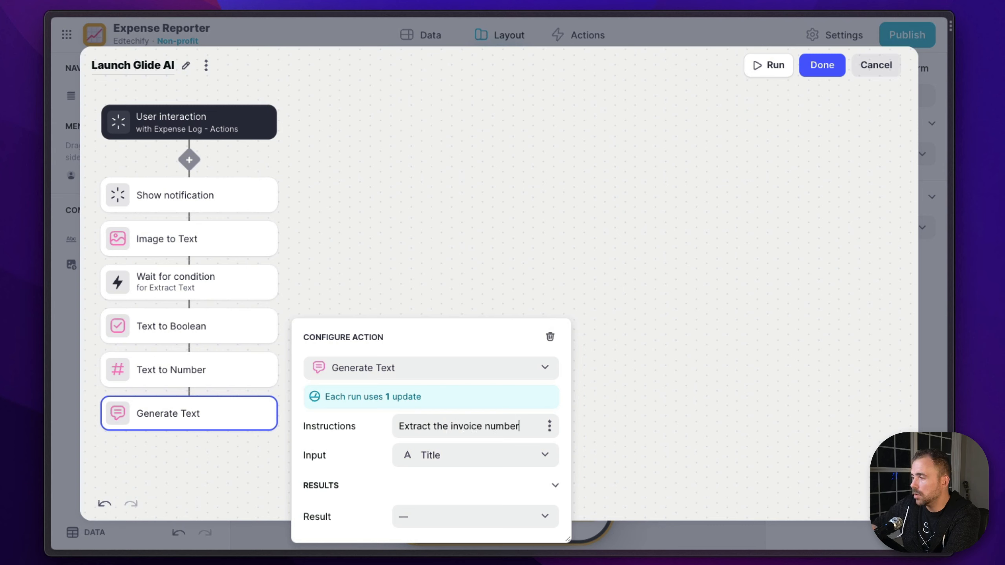
Write the Generate Text result to the Invoice Number column and use Extract Text as its input
left_click(435, 517)
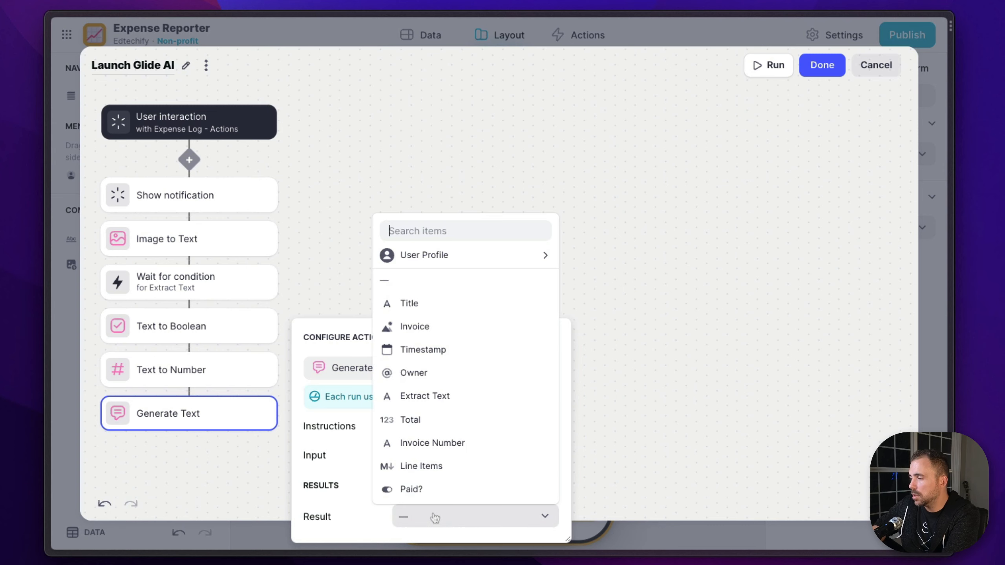
left_click(440, 444)
left_click(436, 467)
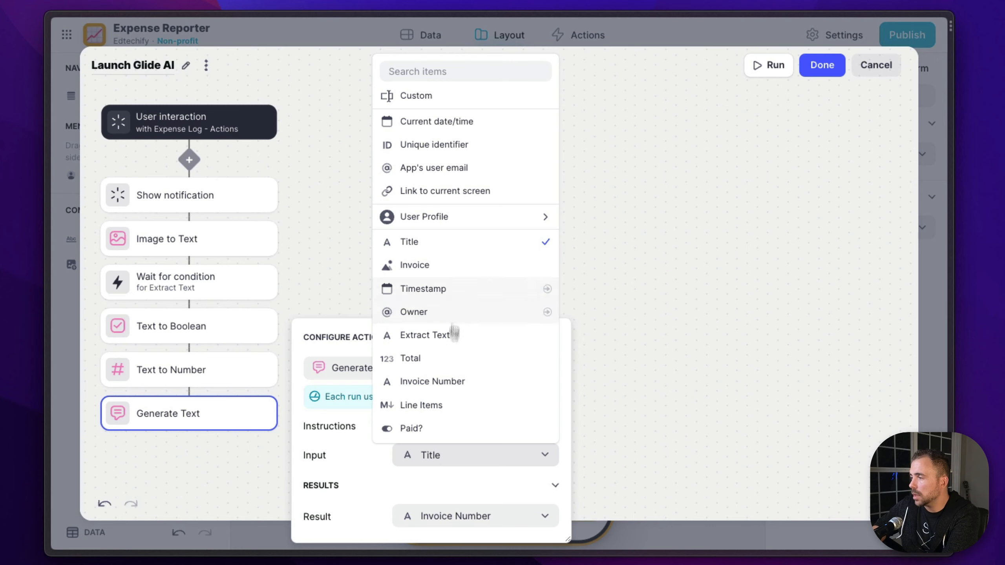
left_click(437, 336)
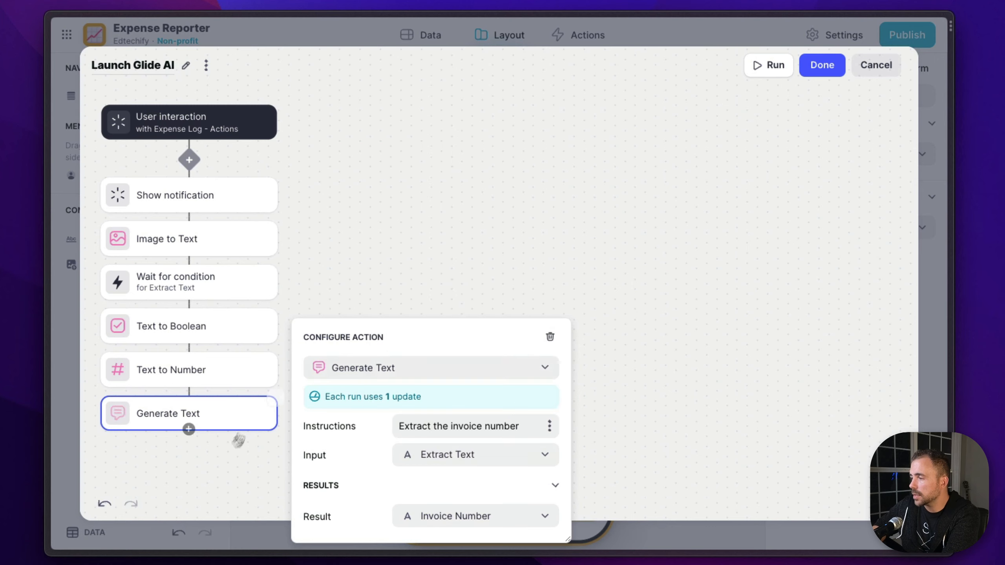
left_click(238, 441)
Add a second AI Generate Text step at the end of the Launch Glide AI action and open its configuration
left_click(189, 429)
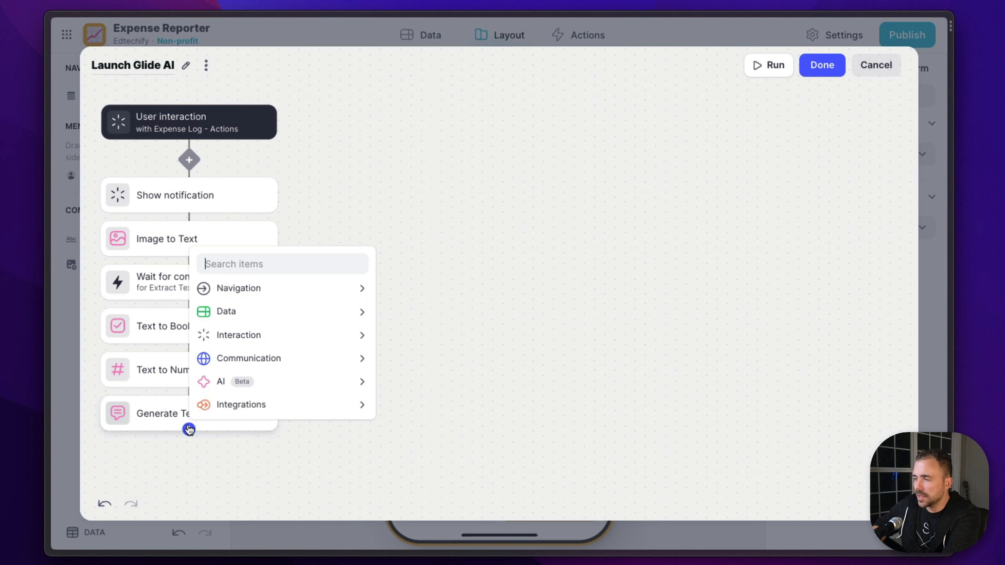
mouse_move(253, 378)
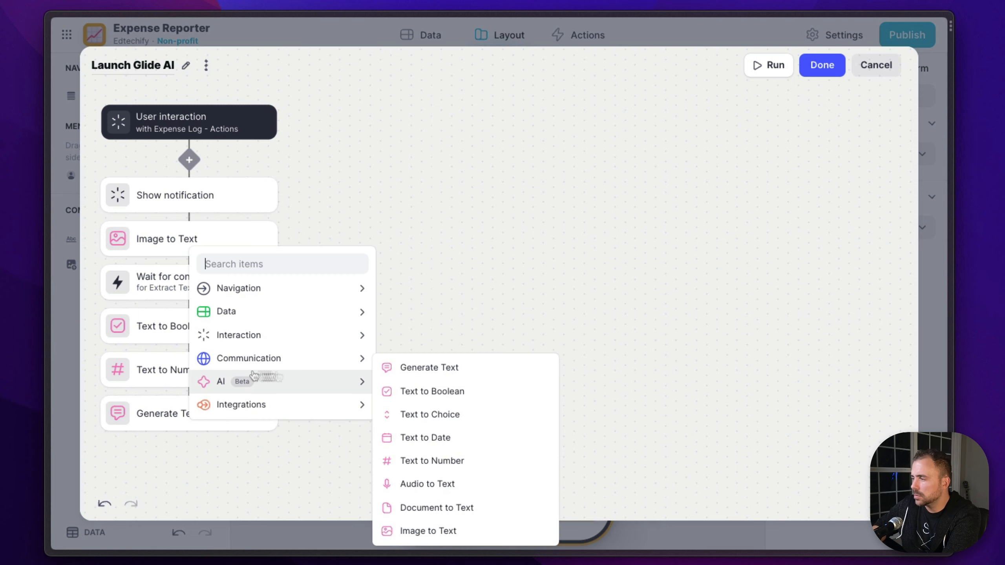
left_click(468, 365)
left_click(247, 467)
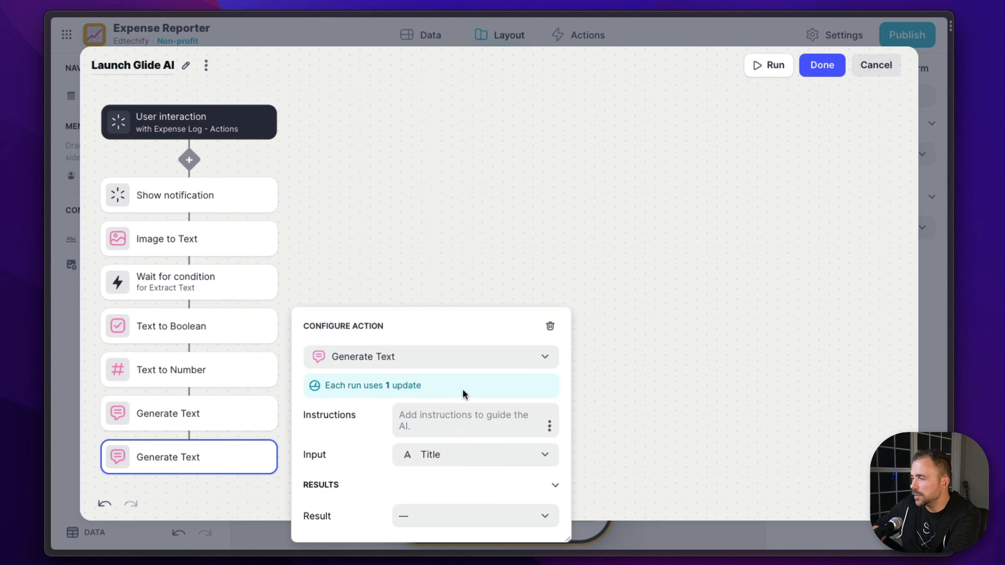
Set its instructions to "Extract the line items as basic HTML table with inline CSS that alternates colors and is responsive full width 100%"
left_click(453, 417)
type("Extra")
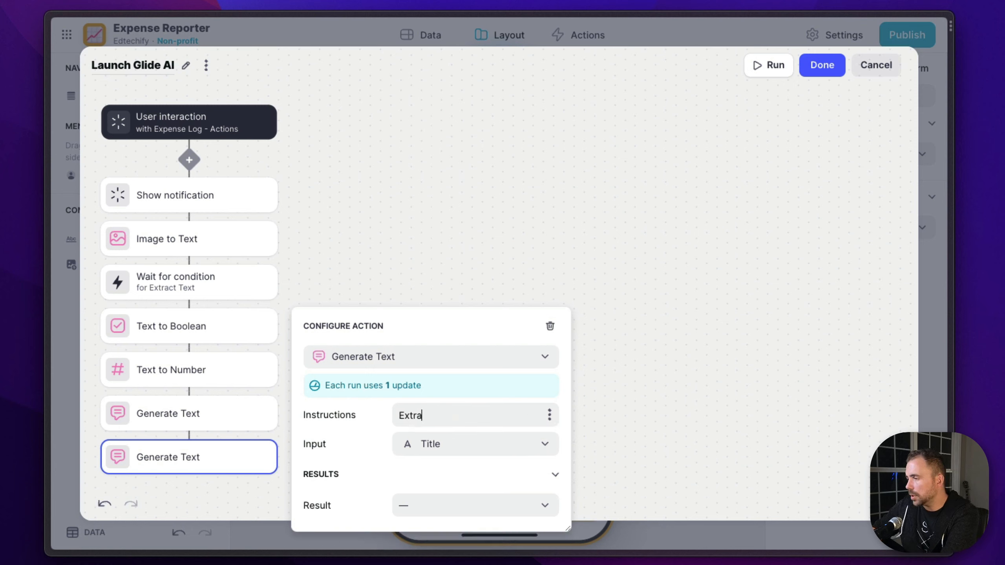
type("ct the line it")
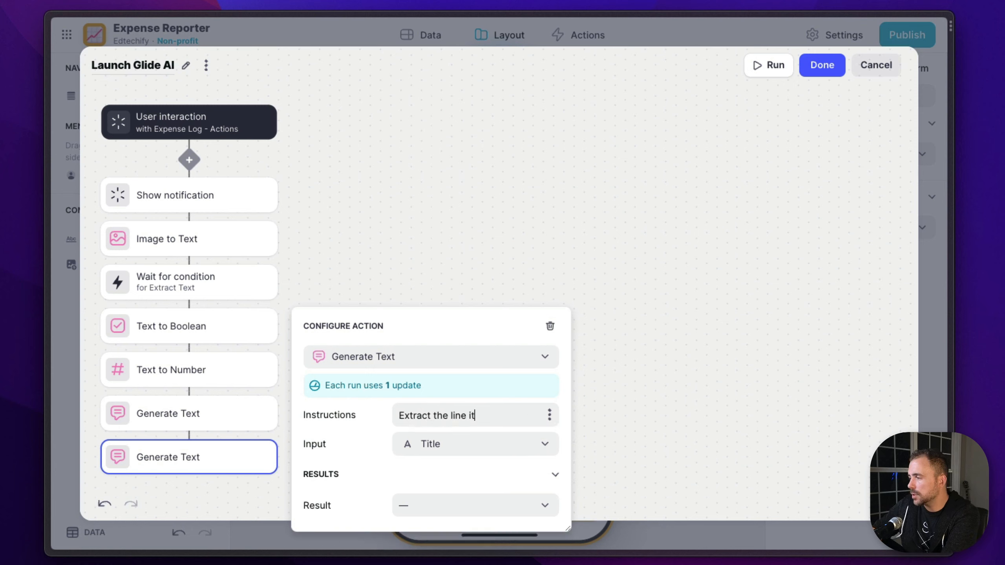
type("ems as")
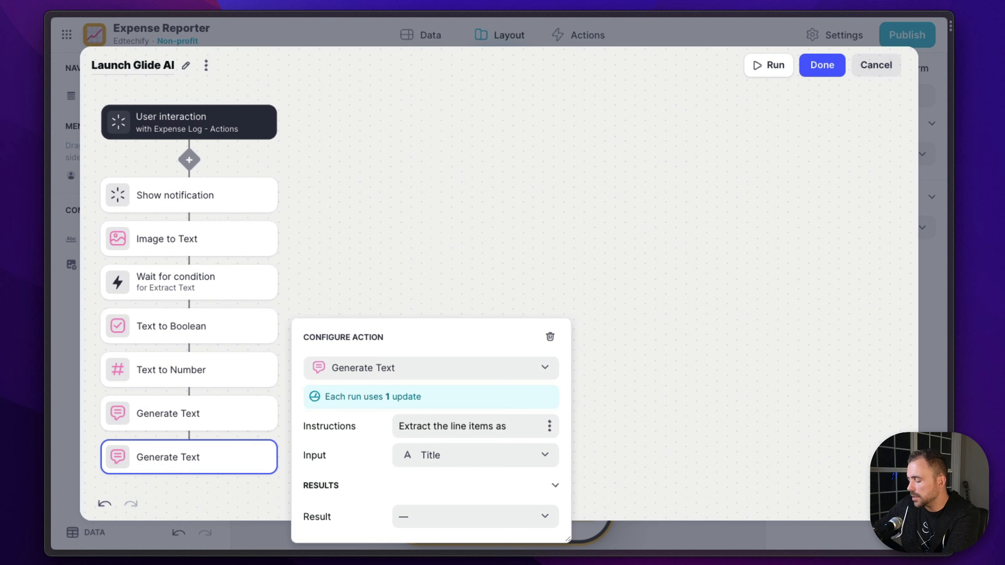
type(" basic")
type(" H")
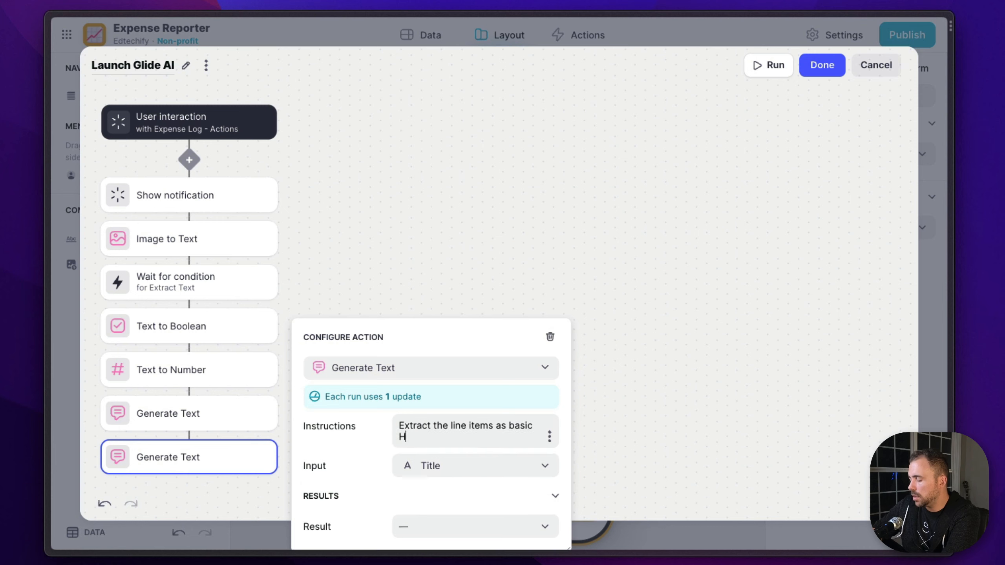
type("TML table")
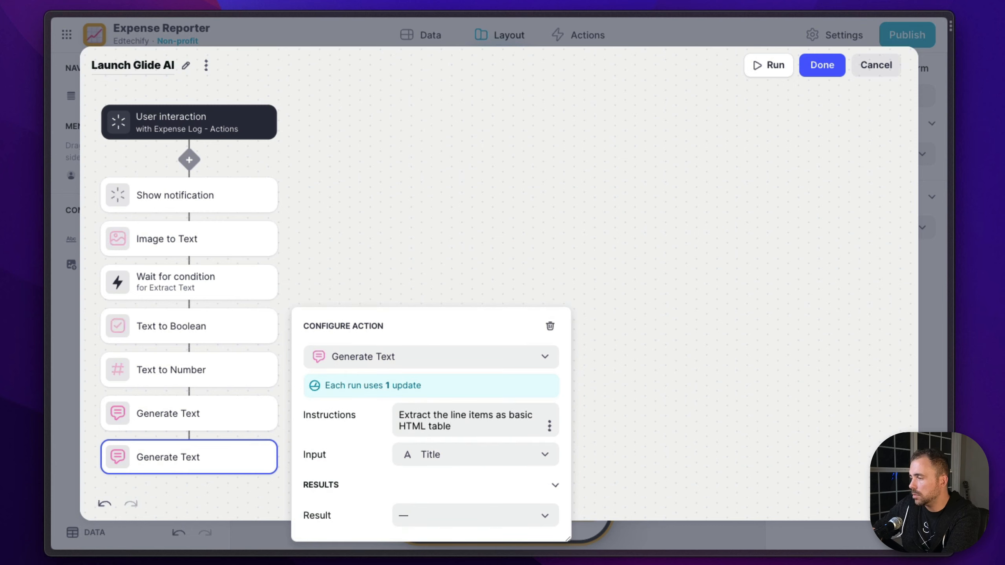
type(" with inline CSS that")
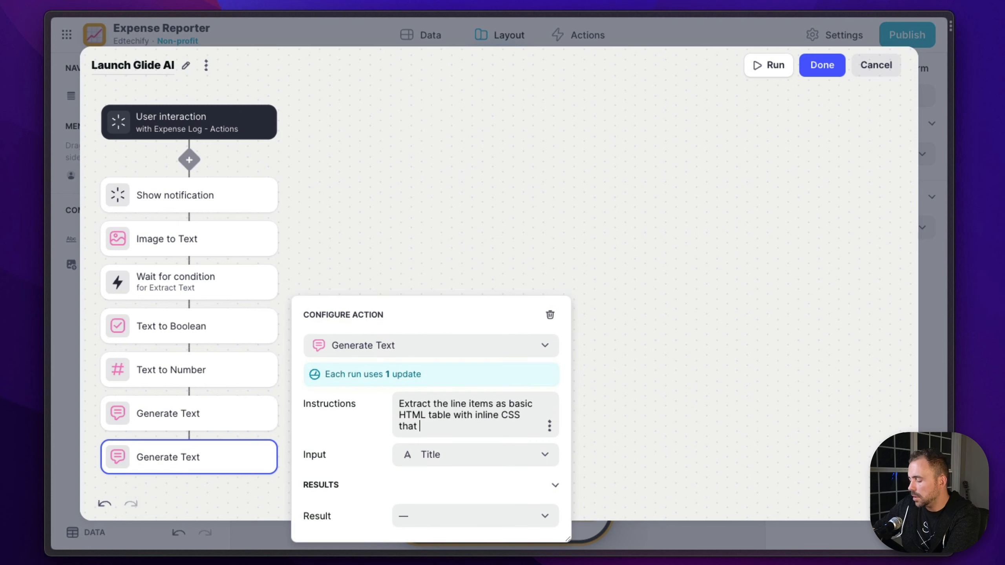
type(" alternates colors and")
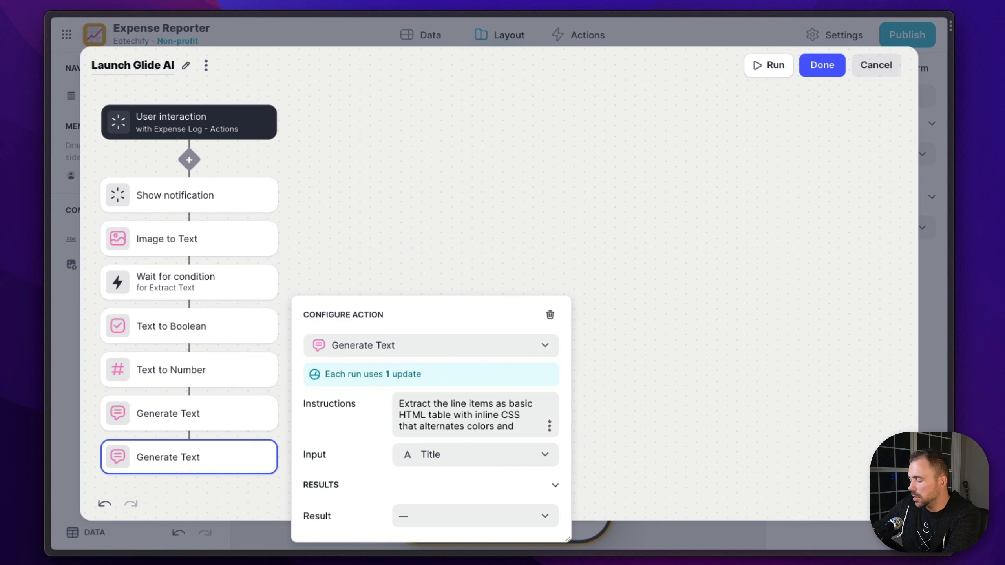
key("BackSpace")
key("BackSpace")
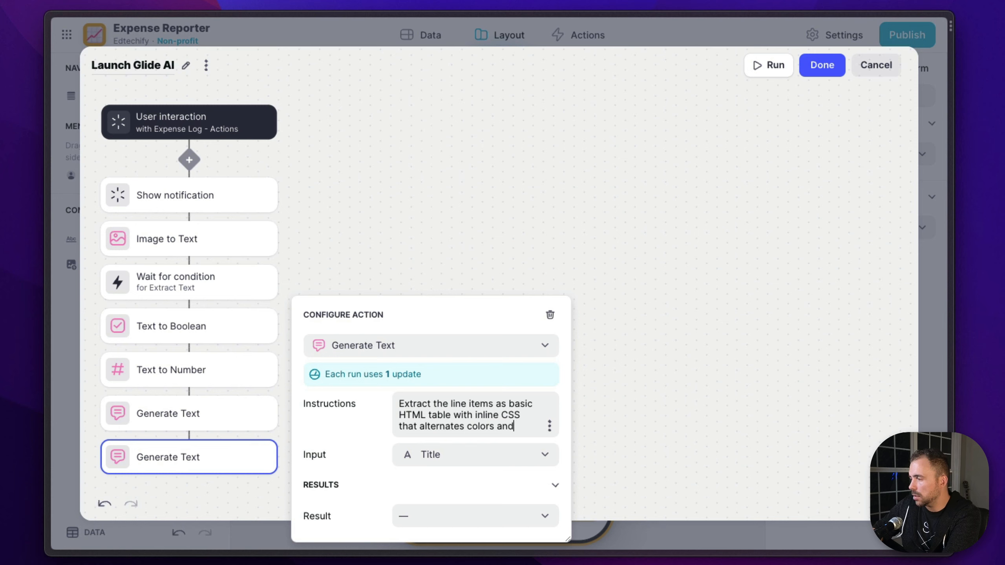
type("full")
key("BackSpace")
type("responsive f")
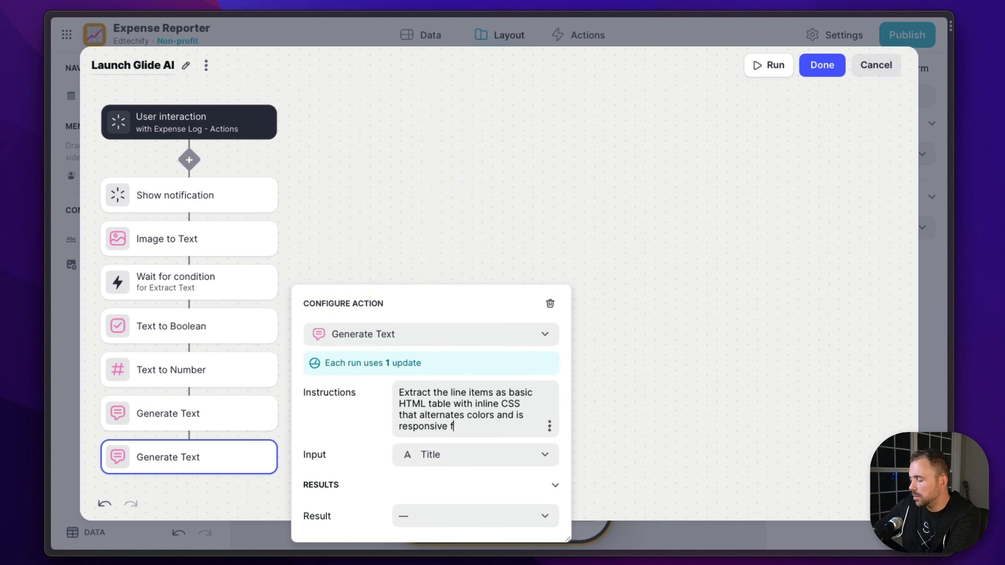
type("ull width 100")
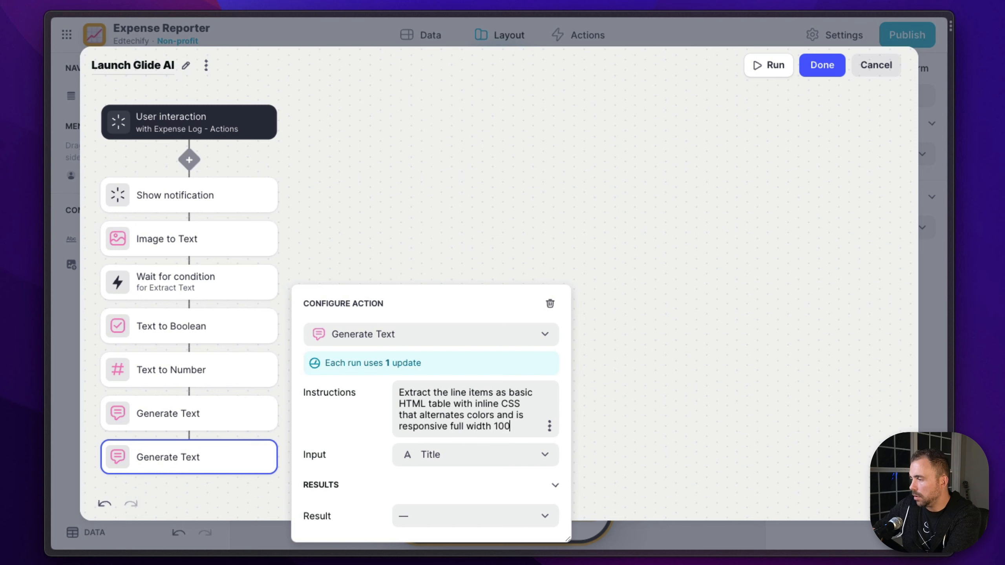
type("%")
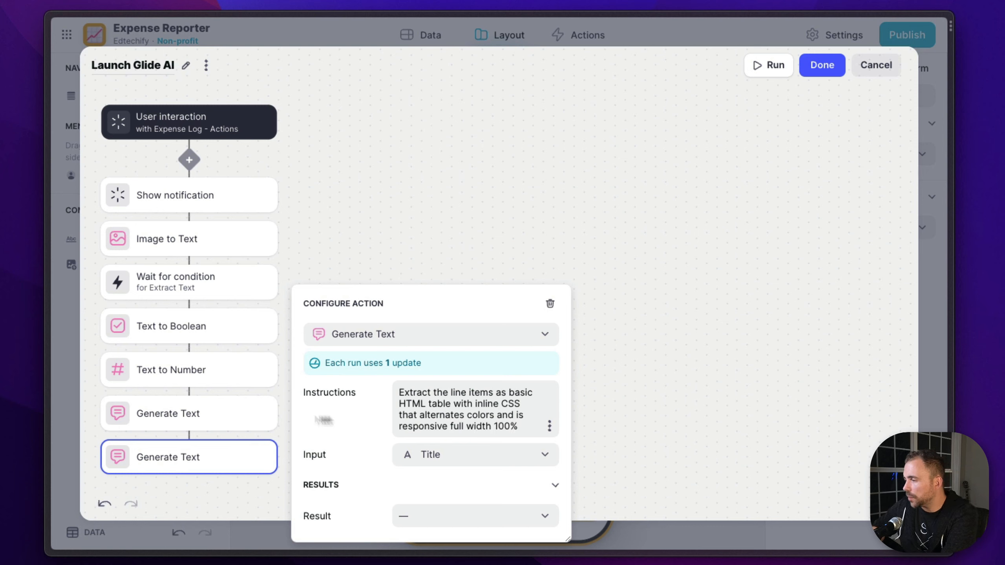
Use Extract Text as the new step's input, write its result to the Line Items column, and finish editing the action
left_click(459, 459)
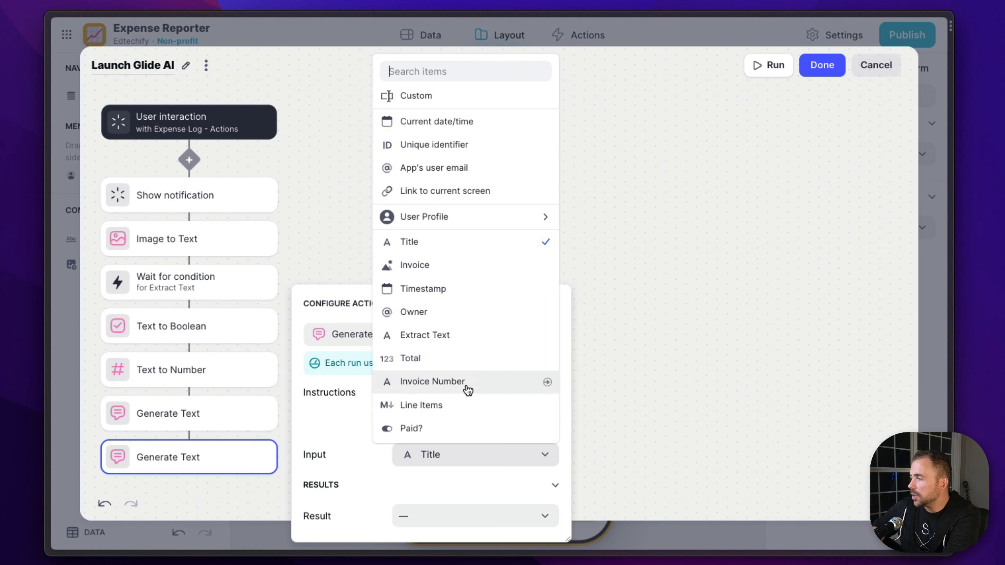
left_click(451, 344)
left_click(445, 517)
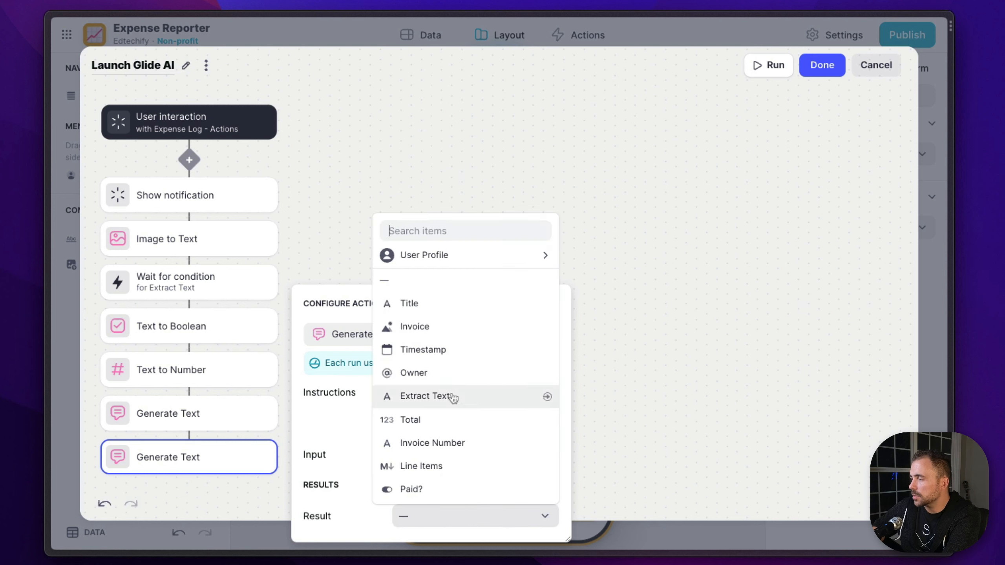
left_click(436, 468)
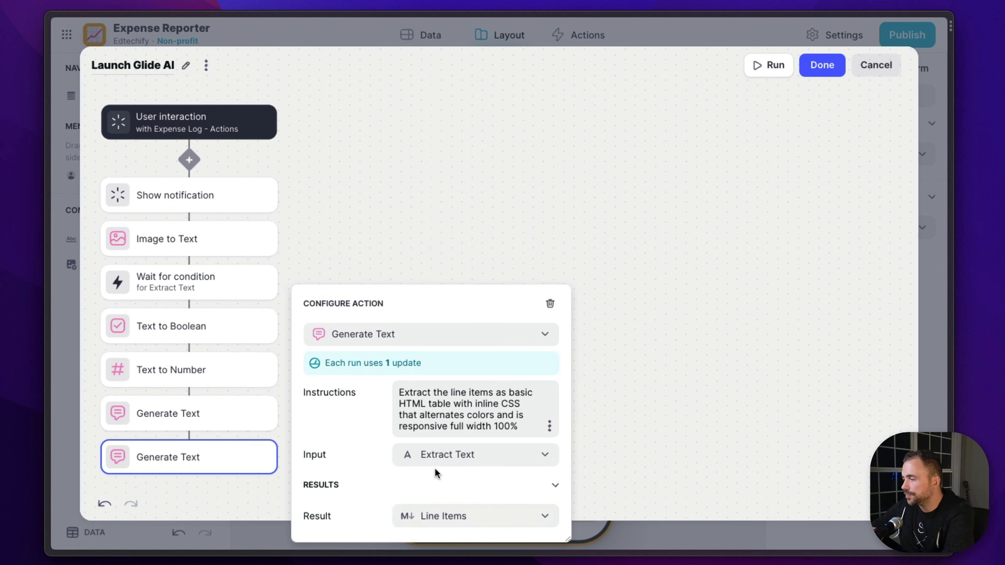
left_click(713, 397)
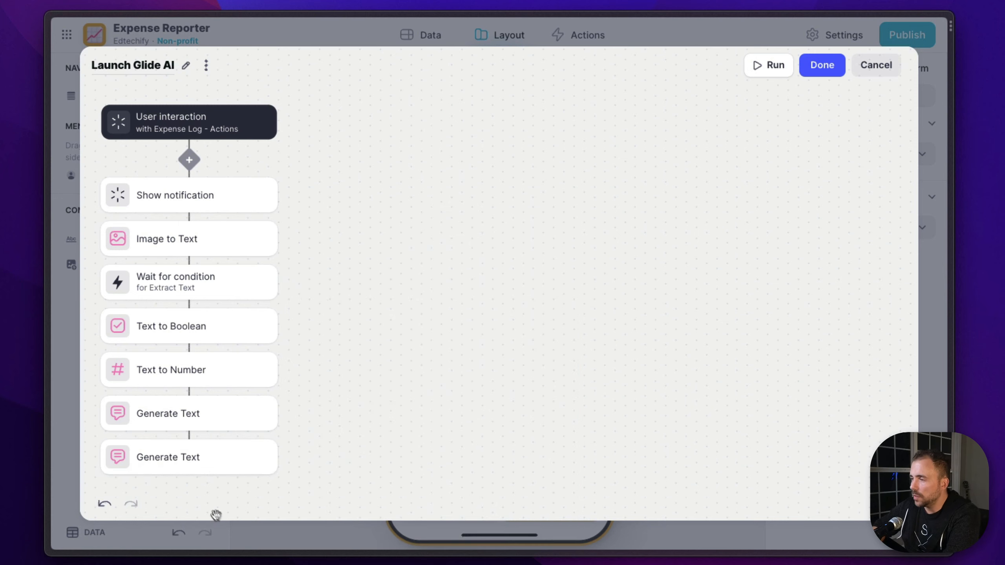
left_click(824, 67)
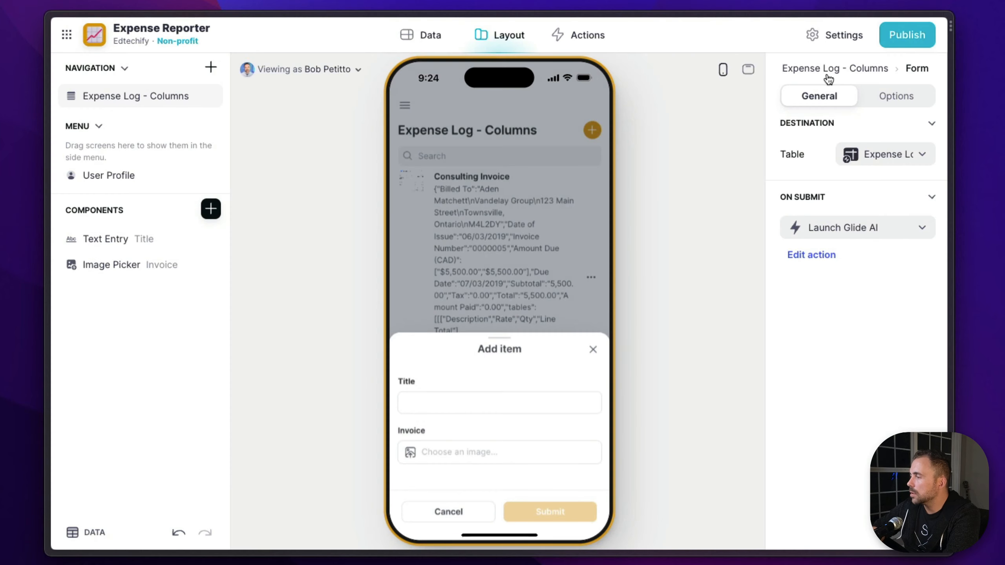
Submit a new item in the app preview's form with an invoice image and the title "Consulting Invoice"
left_click(466, 463)
double_click(424, 214)
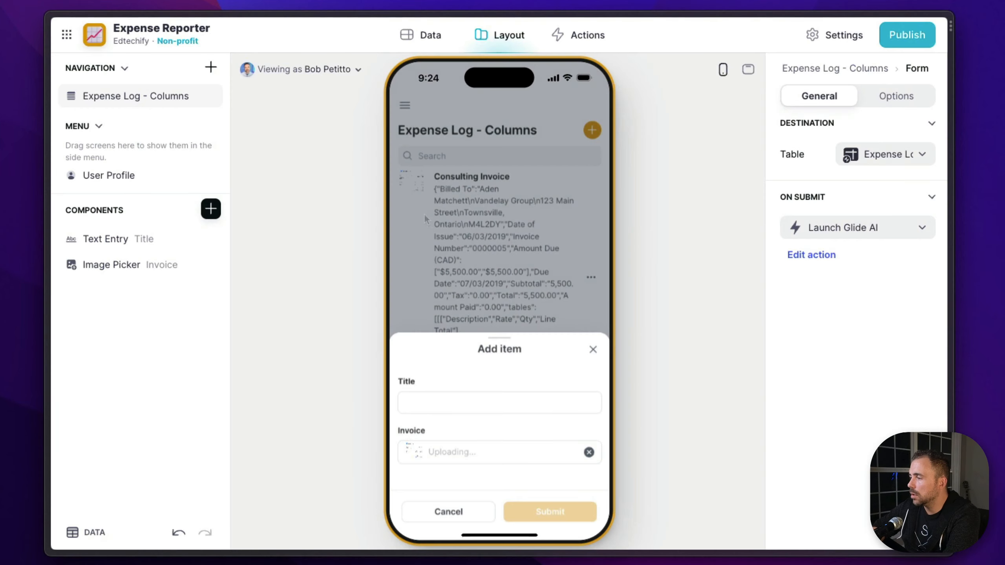
left_click(440, 404)
type("Consulting Invoice")
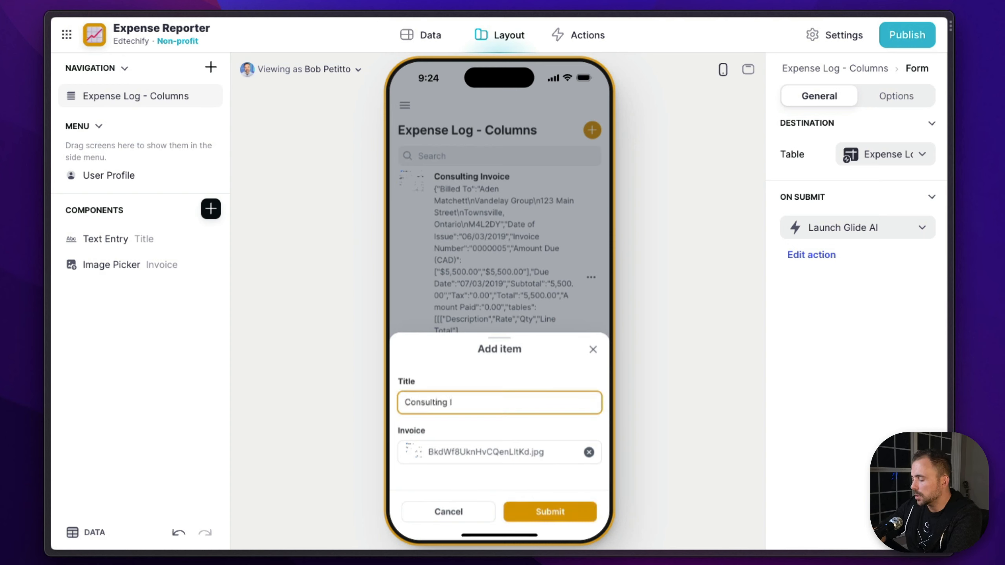
left_click(554, 512)
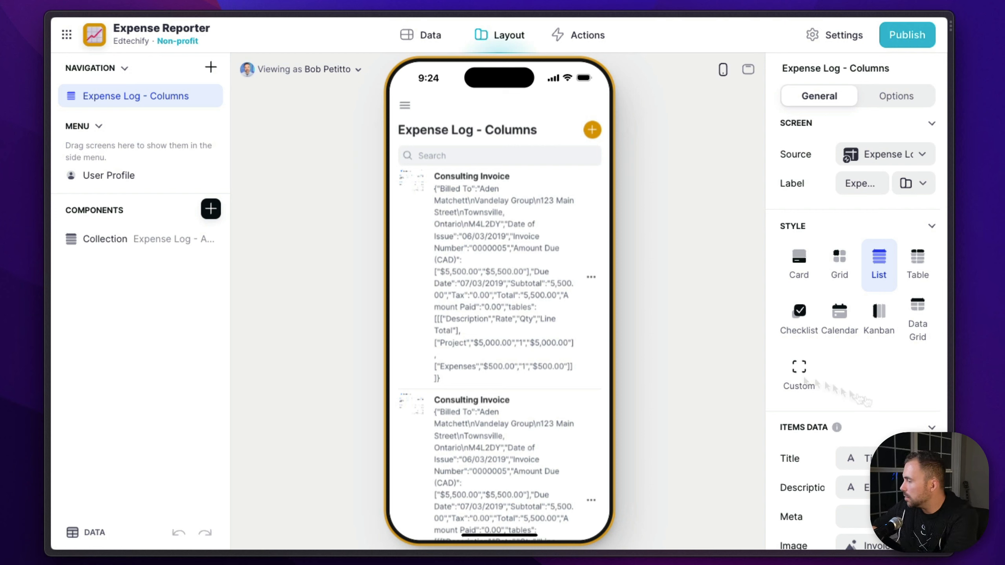
Use the Total column as the list items' description and open the Consulting Invoice entry to review its details
left_click(850, 488)
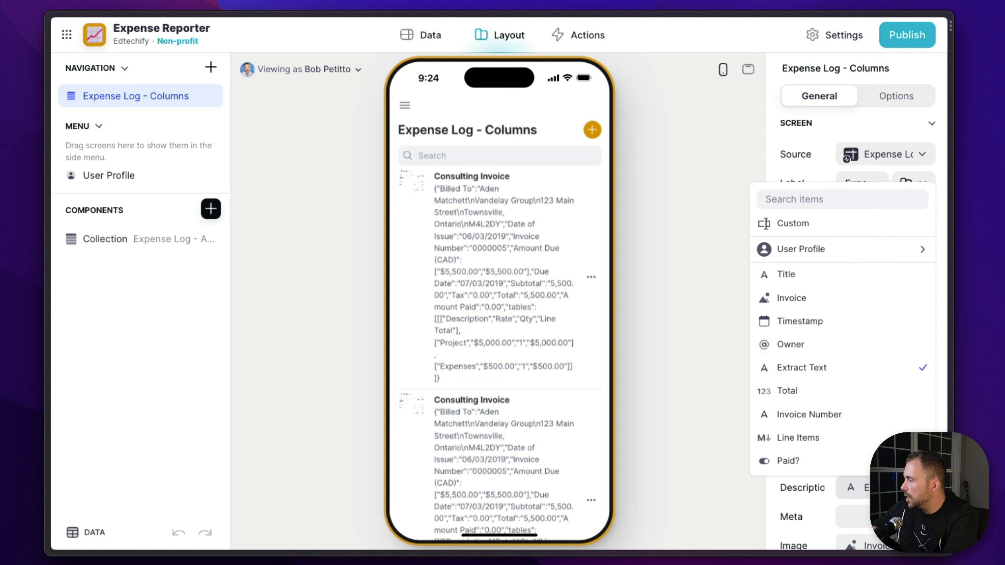
left_click(831, 391)
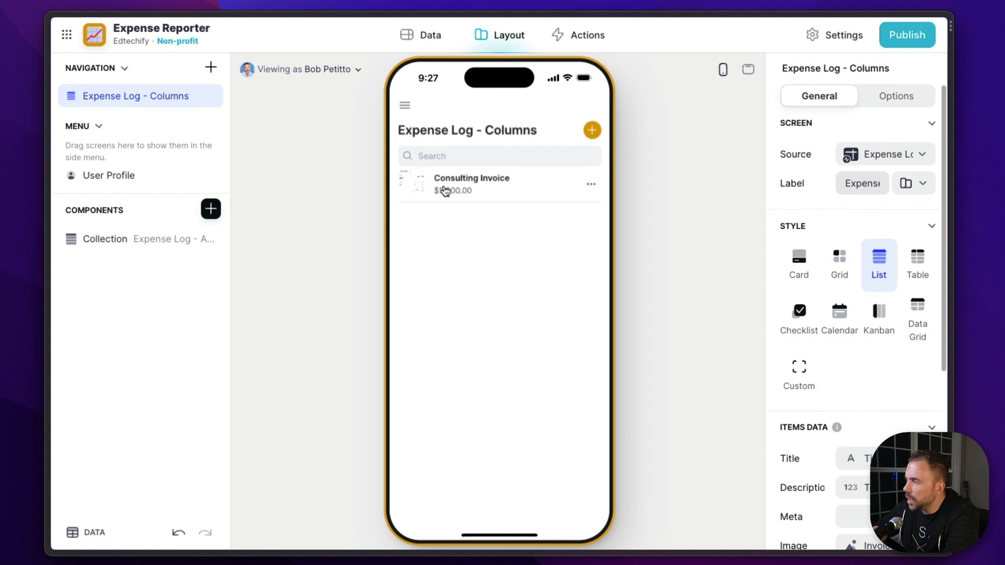
left_click(445, 190)
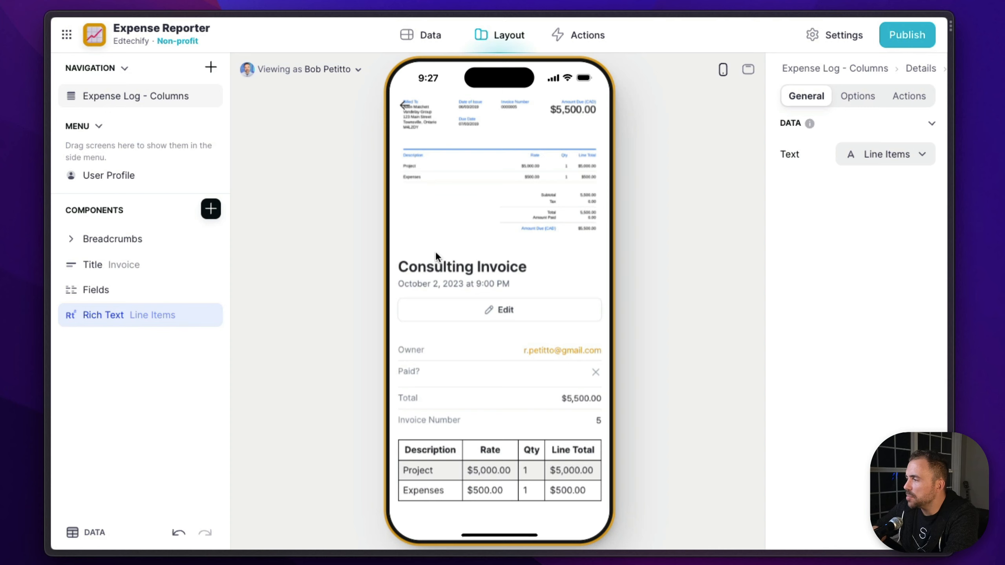
scroll(483, 393, "down", 1)
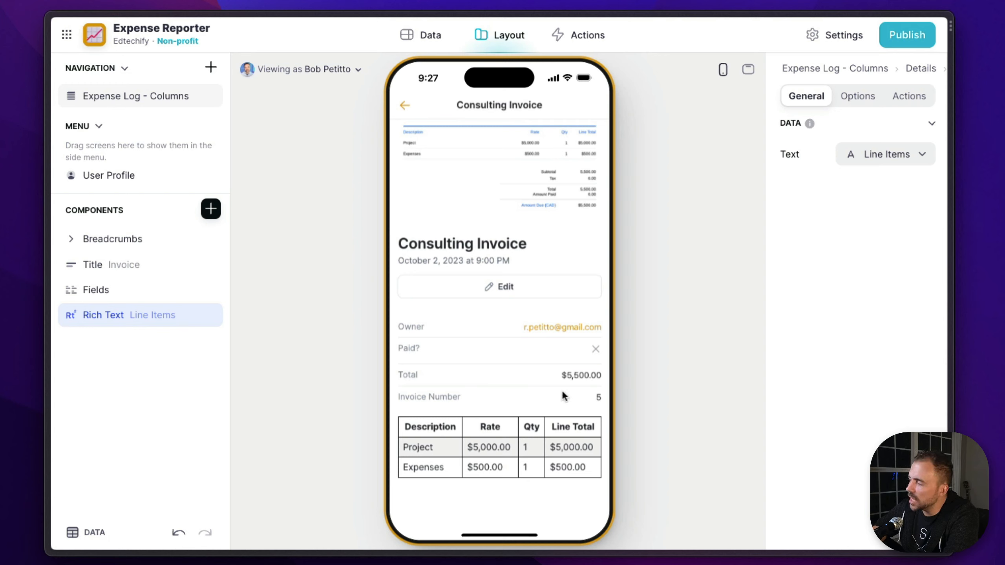
left_click_drag(562, 391, 541, 394)
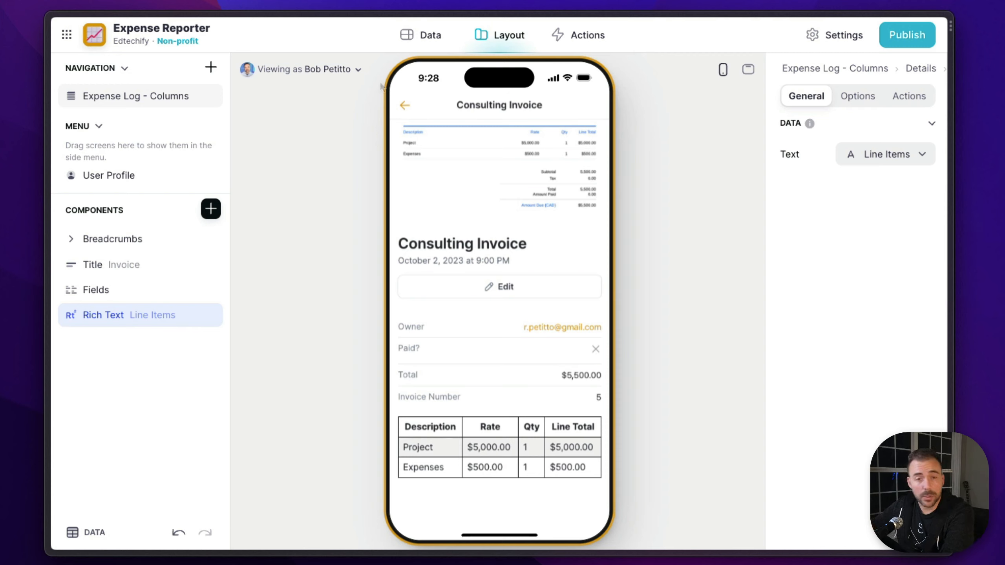
Examine the Expense Log - Columns table and the AI instructions of its Invoice Number and Line Items columns without changing them
left_click(426, 35)
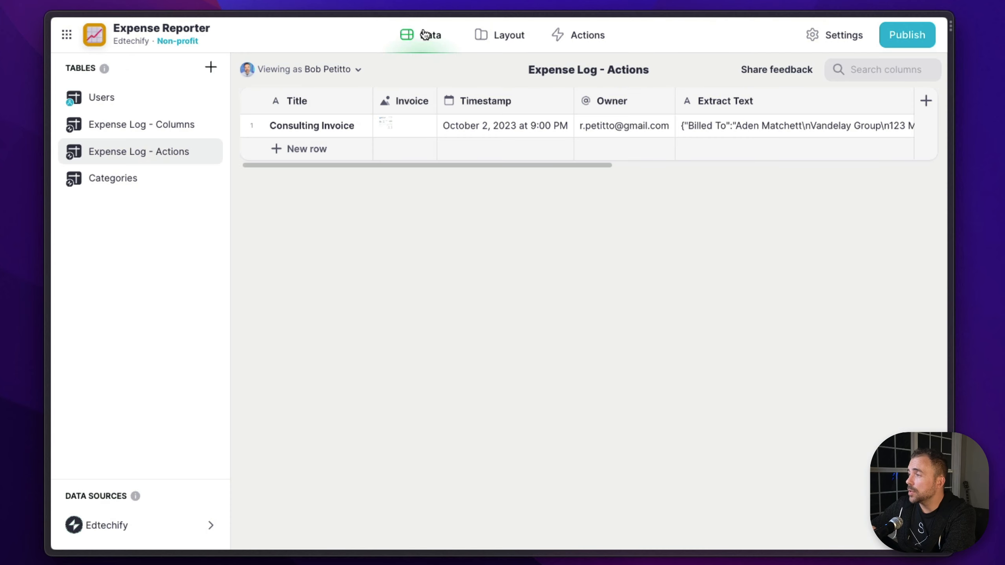
left_click(126, 130)
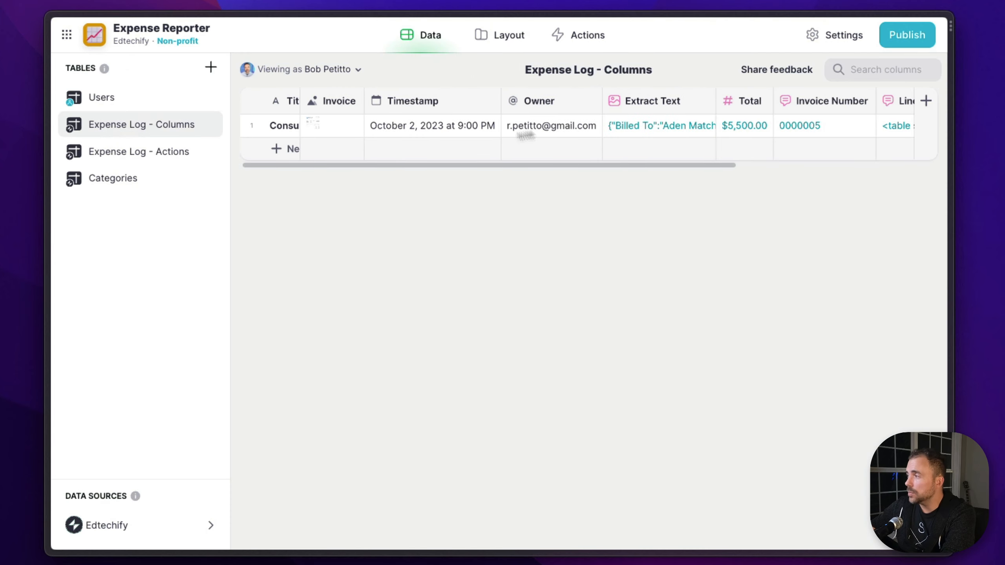
scroll(636, 116, "right", 7)
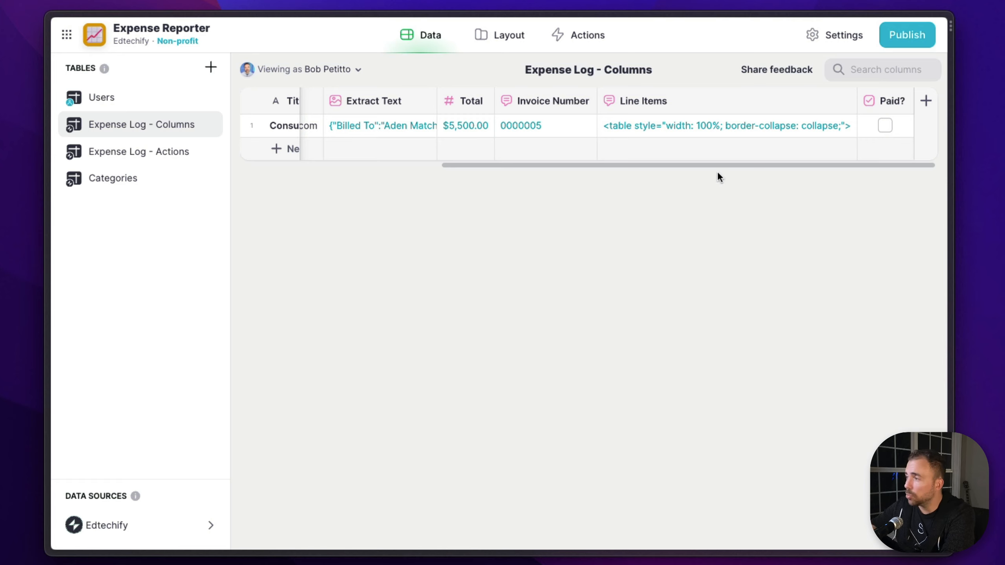
double_click(578, 105)
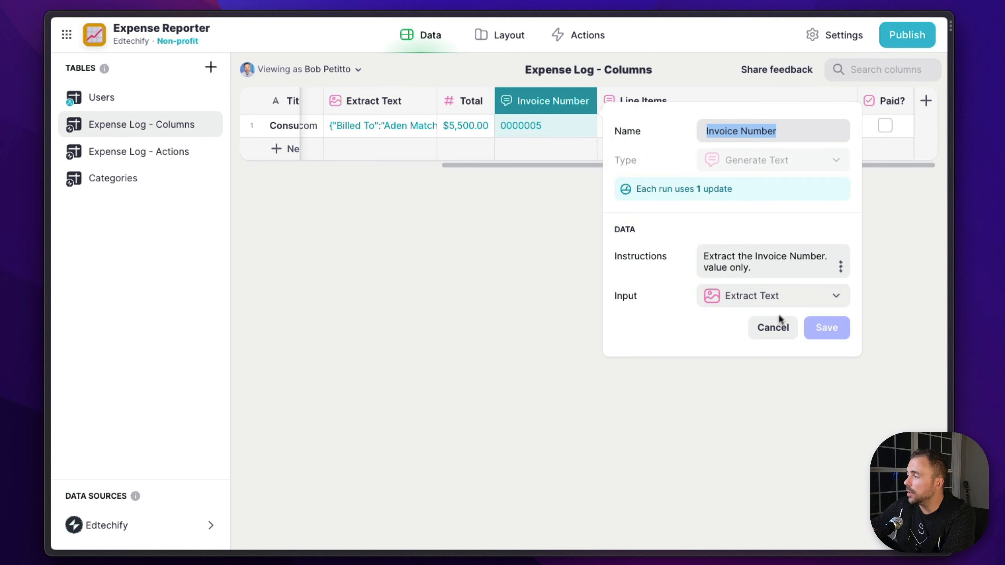
left_click(779, 322)
double_click(691, 105)
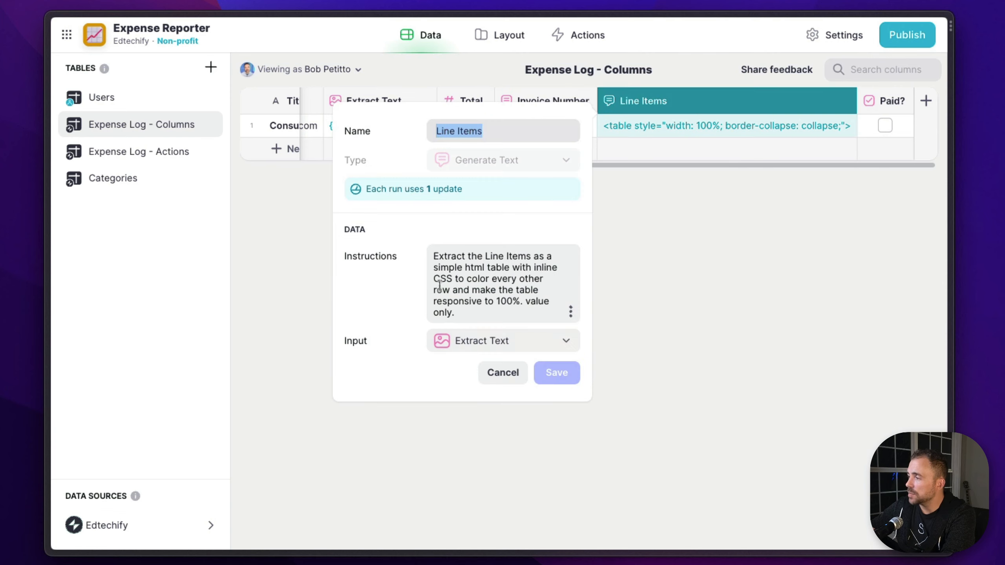
left_click_drag(434, 279, 548, 309)
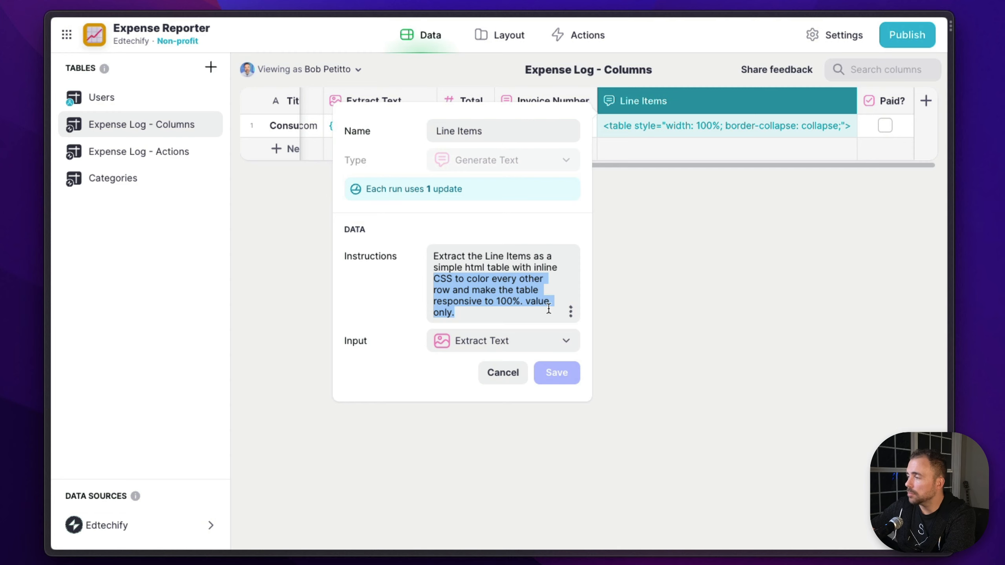
left_click(504, 371)
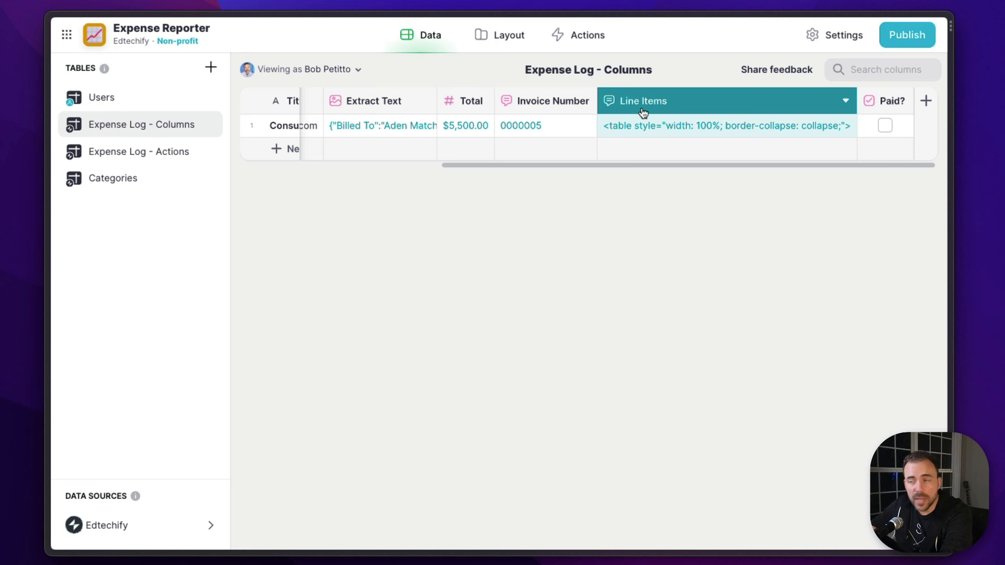
scroll(530, 114, "left", 7)
left_click(413, 124)
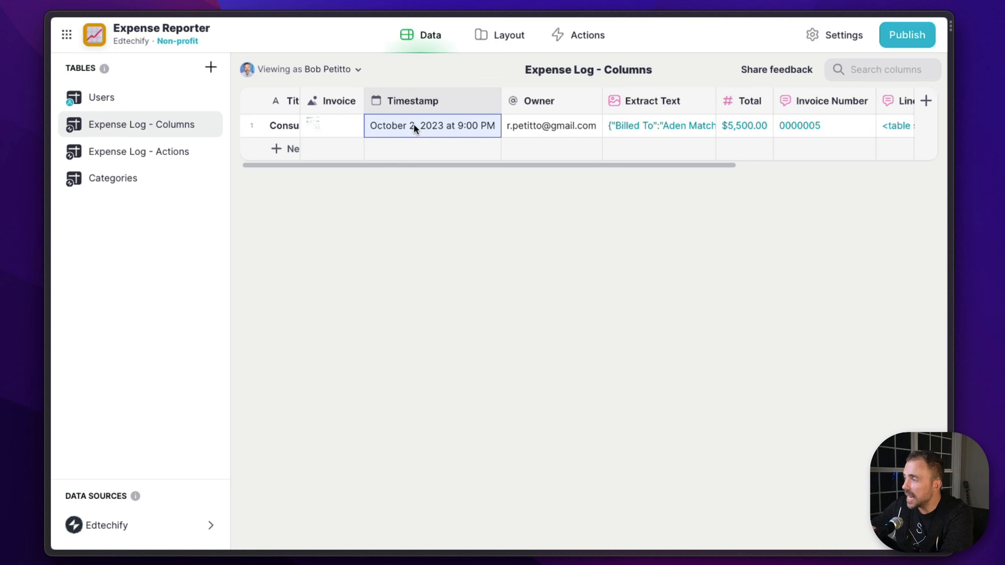
Examine the Consulting Invoice row in Expense Log - Columns, including its Line Items HTML and Invoice Number values
left_click(348, 130)
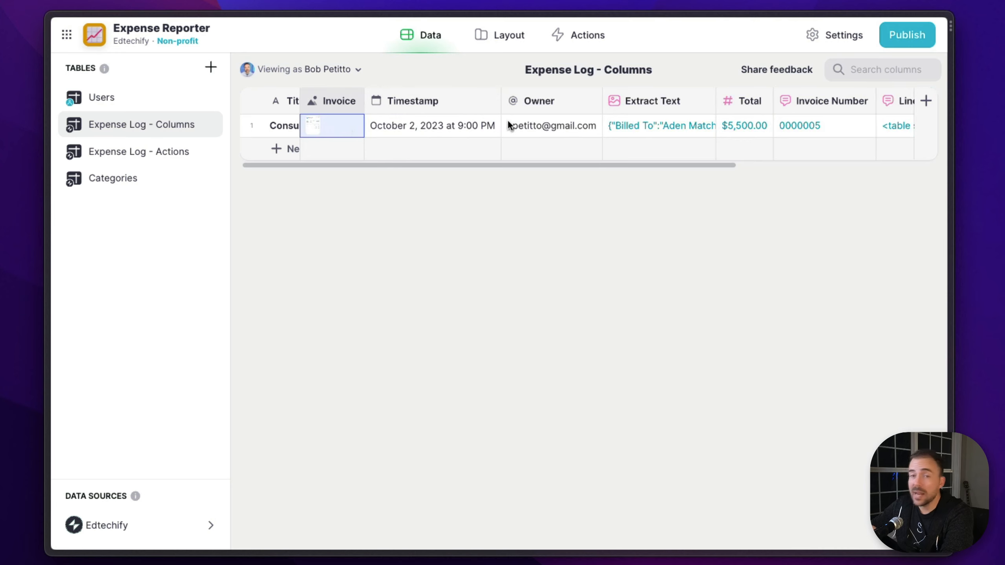
scroll(508, 120, "right", 7)
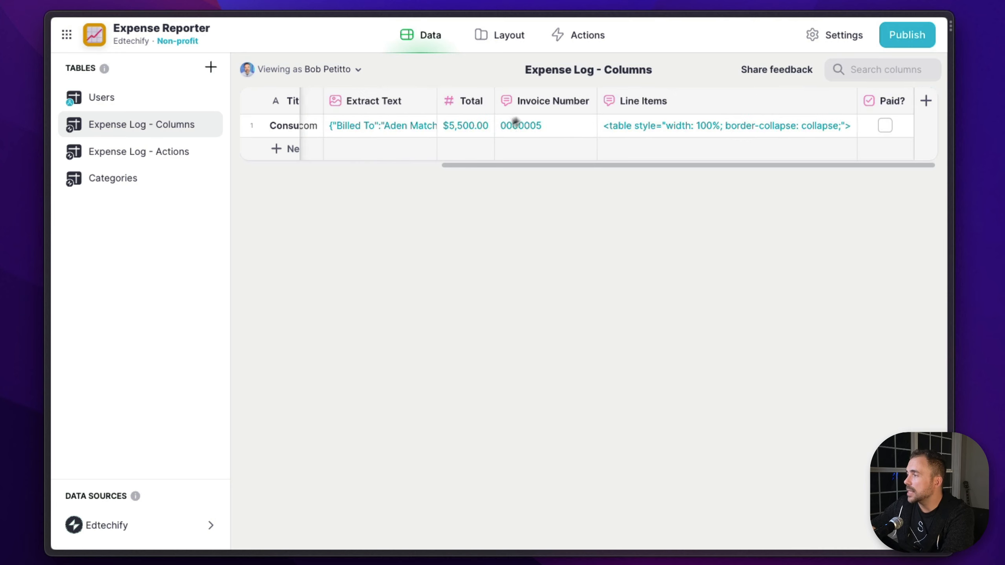
mouse_move(971, 56)
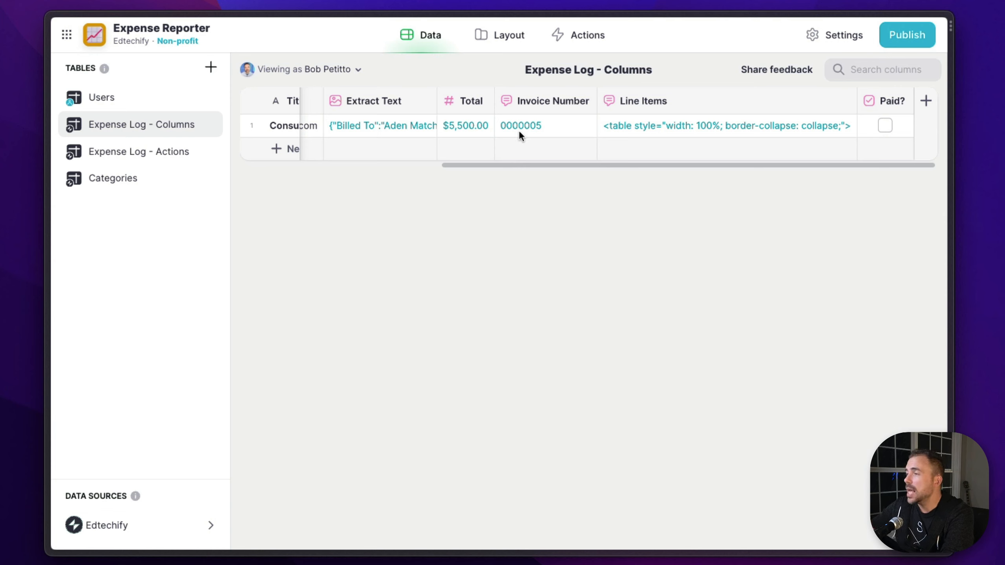
left_click(646, 126)
left_click(646, 126)
left_click_drag(613, 124, 693, 474)
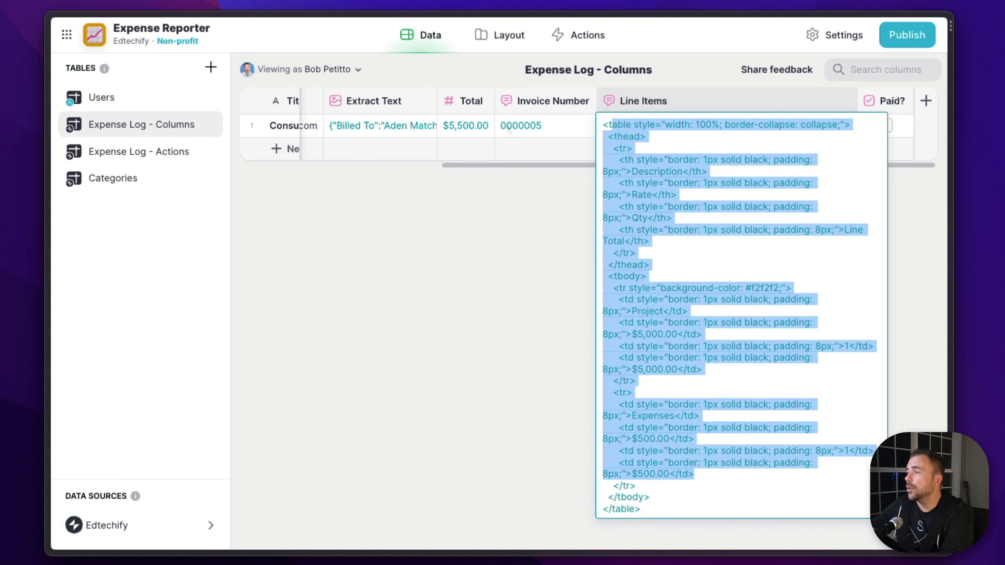
left_click(509, 124)
left_click(508, 124)
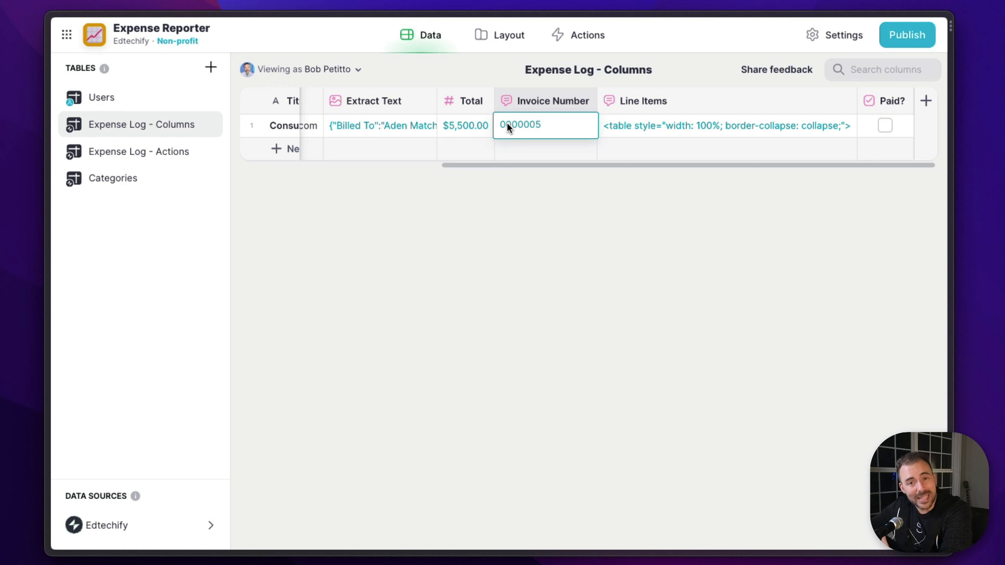
Inspect the extracted text, Total and Invoice Number values stored in the Expense Log - Actions table
left_click(183, 155)
scroll(538, 132, "right", 10)
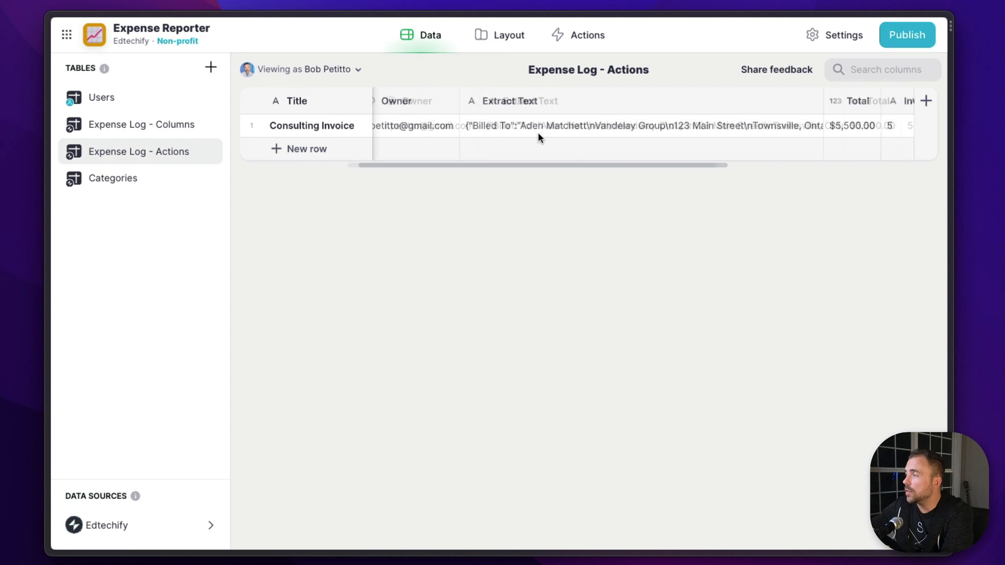
left_click(616, 125)
left_click(683, 127)
left_click(736, 122)
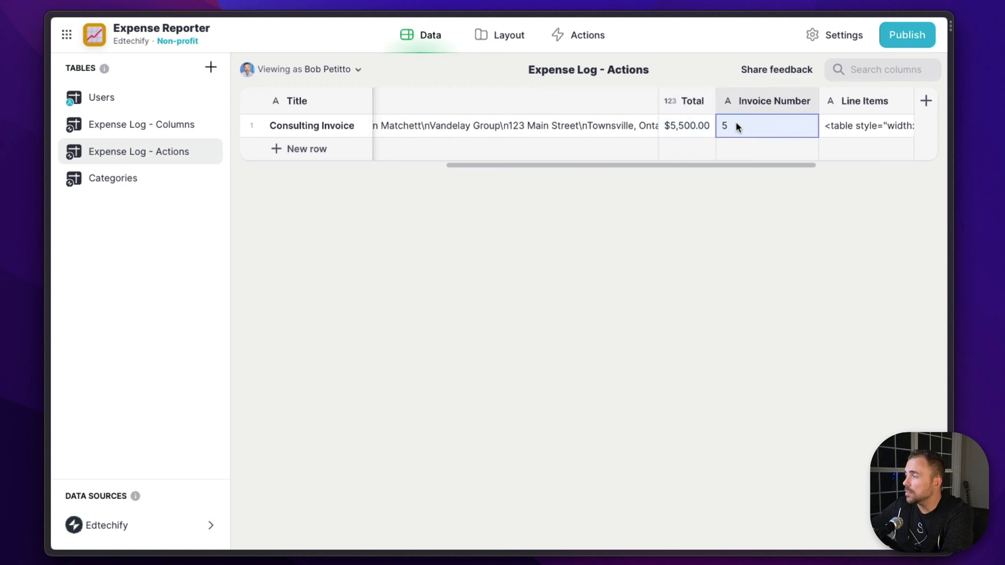
left_click(670, 121)
double_click(671, 122)
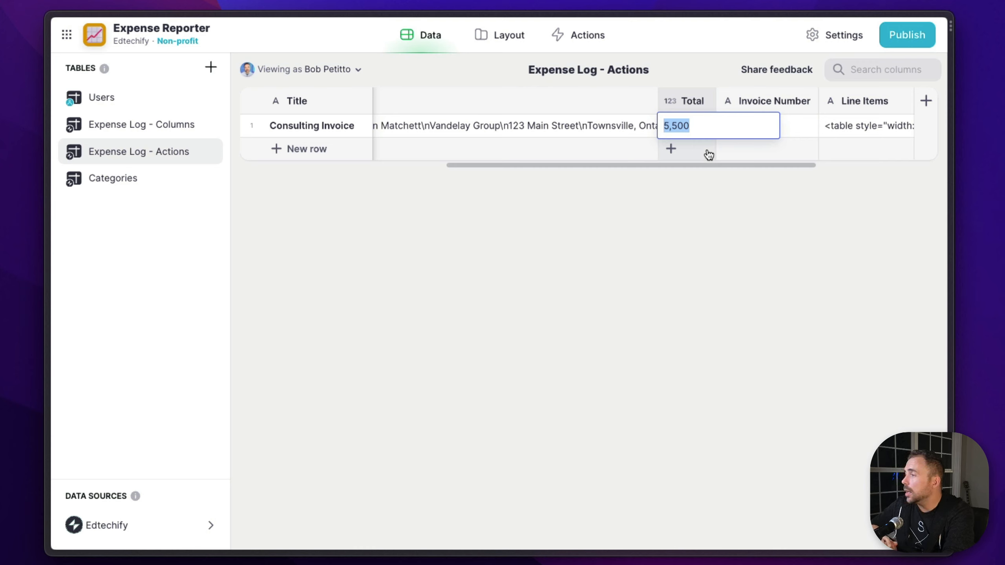
left_click(607, 135)
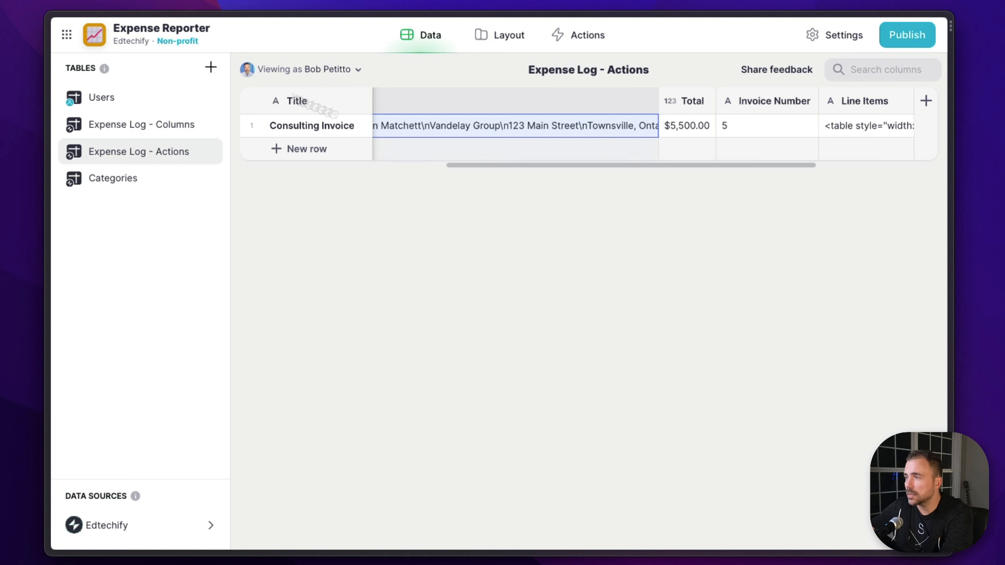
View the full Extract Text value of the Consulting Invoice row in the Expense Log - Columns table
left_click(163, 131)
left_click(640, 135)
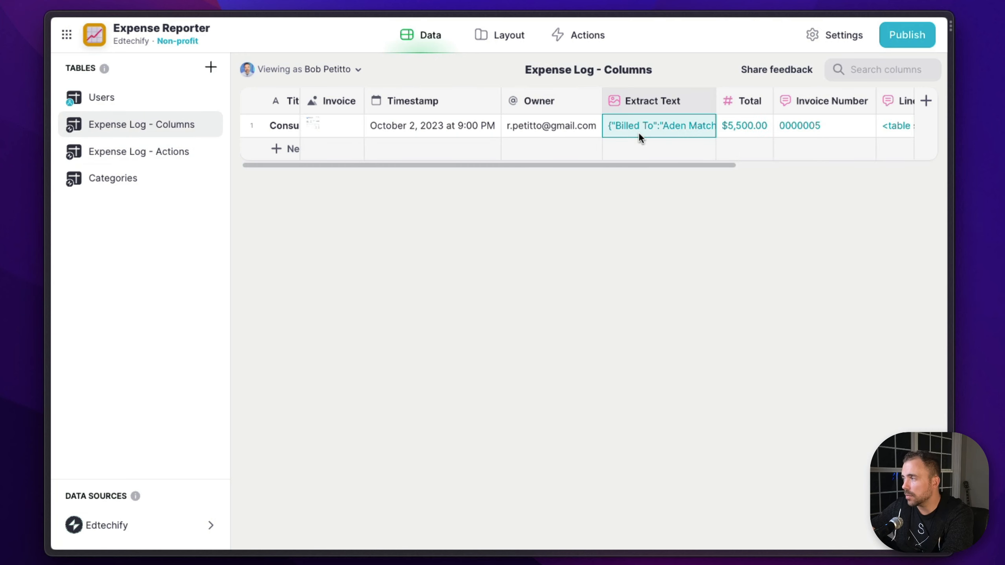
left_click(639, 135)
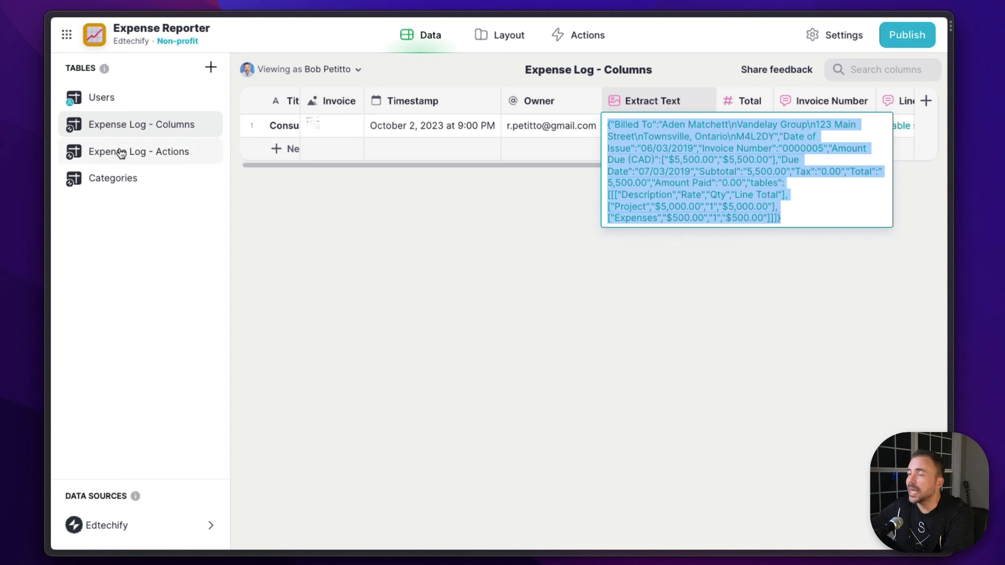
left_click(146, 157)
left_click(146, 158)
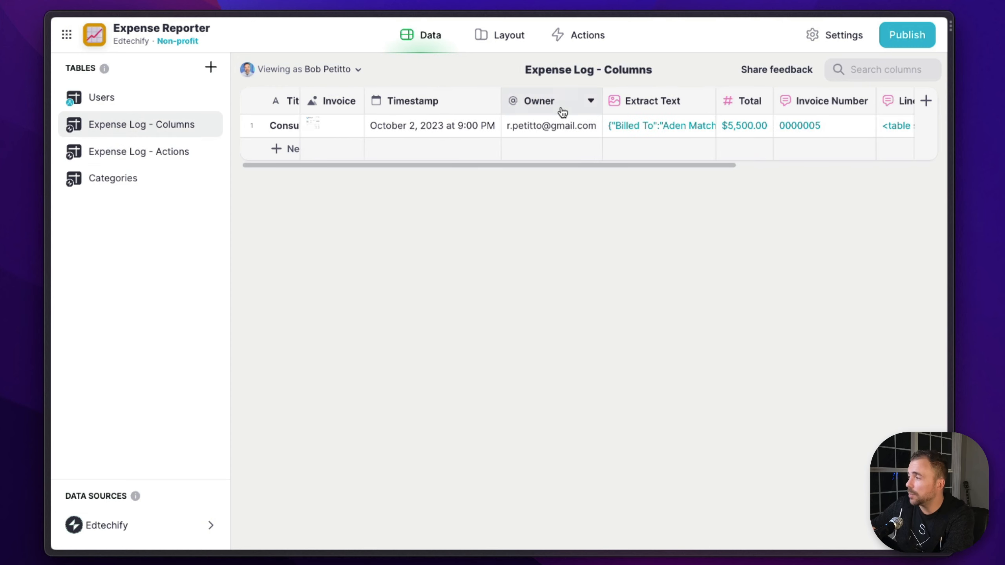
Add an AI Text to Choice column named Category to the Expense Log - Columns table
scroll(561, 109, "right", 5)
left_click(926, 101)
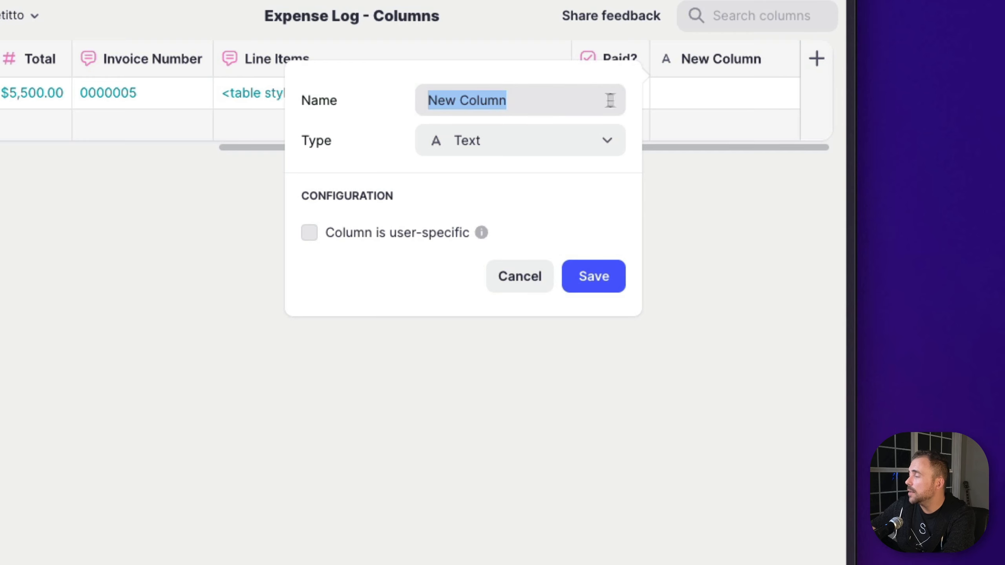
left_click(829, 162)
mouse_move(464, 291)
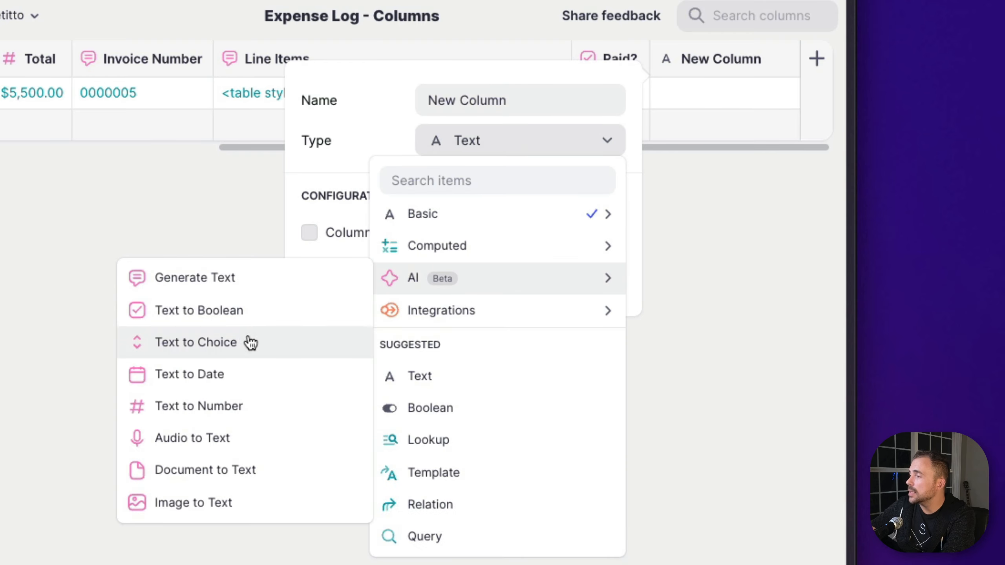
left_click(177, 345)
type("Cate")
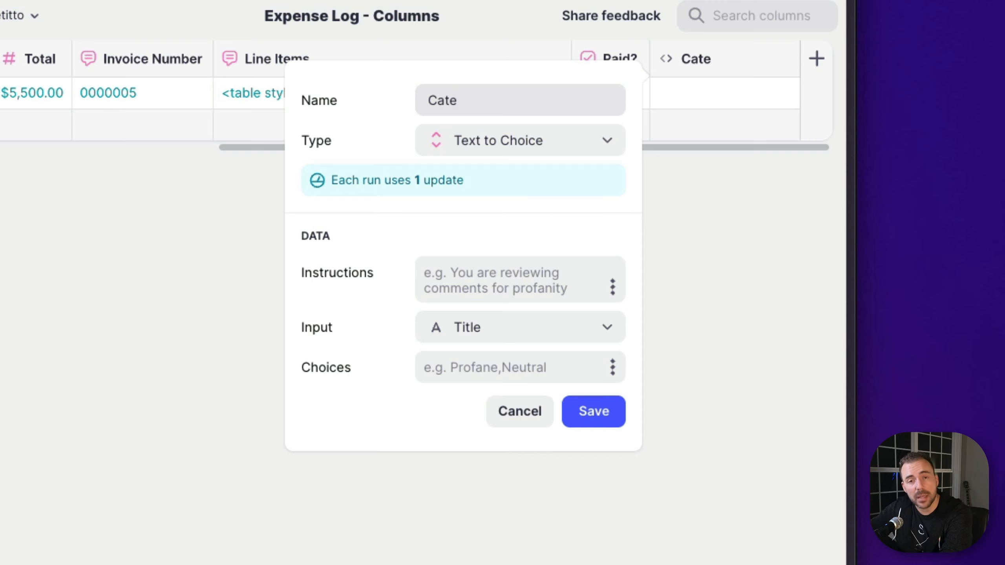
type("g")
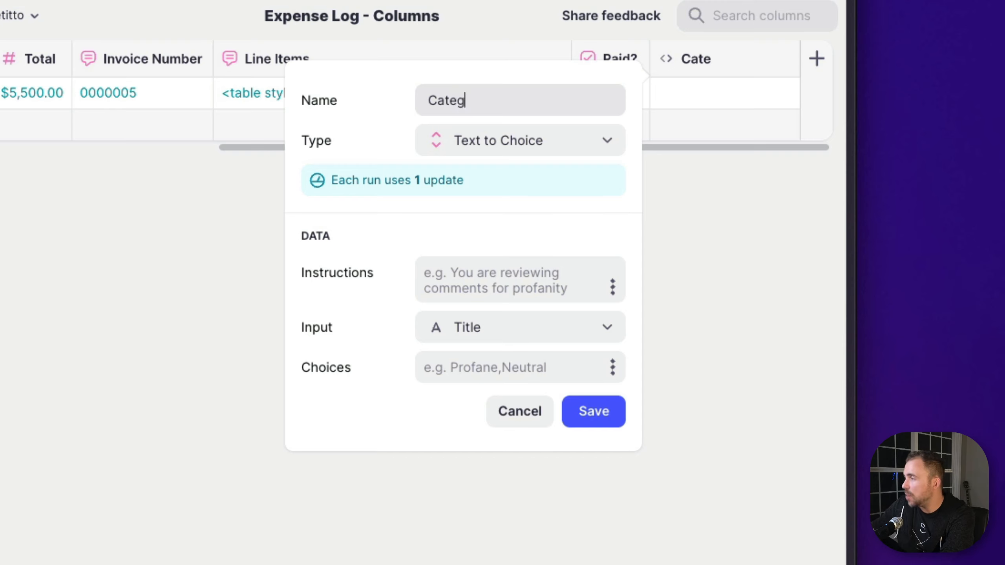
type("ory")
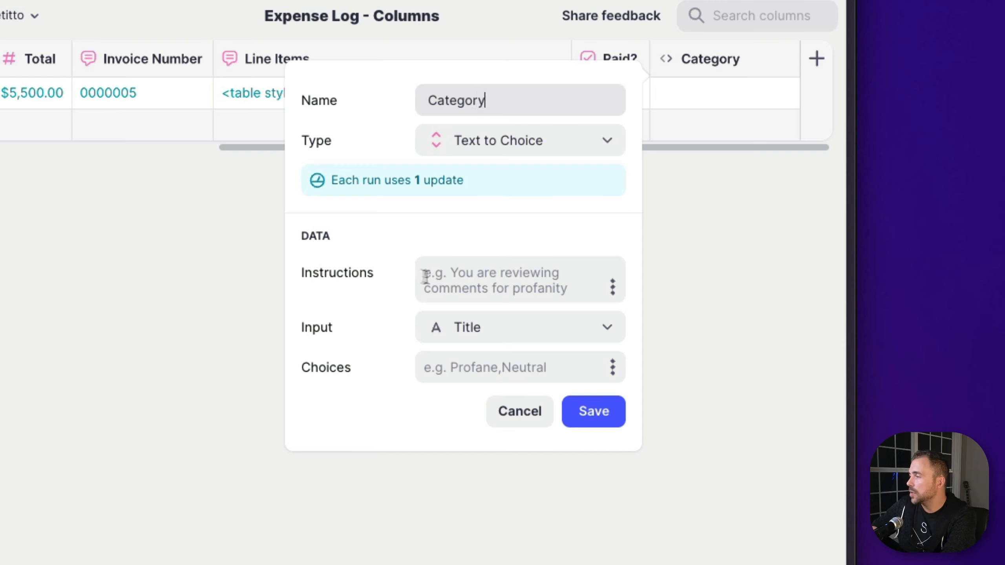
Give the Category column the instructions "Provide an appropriate category", use Extract Text as its input, and save it
left_click(468, 285)
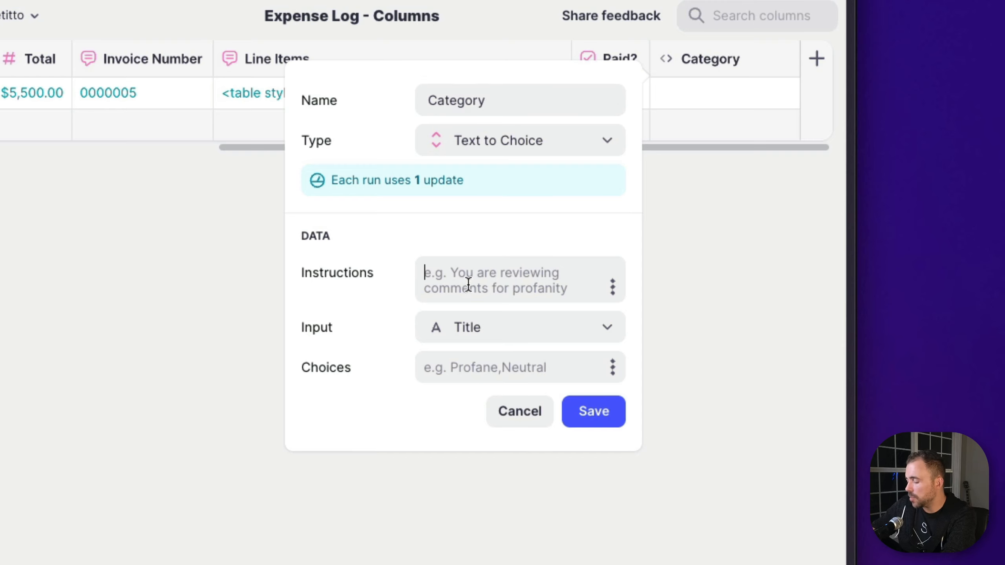
type("Provide an approp")
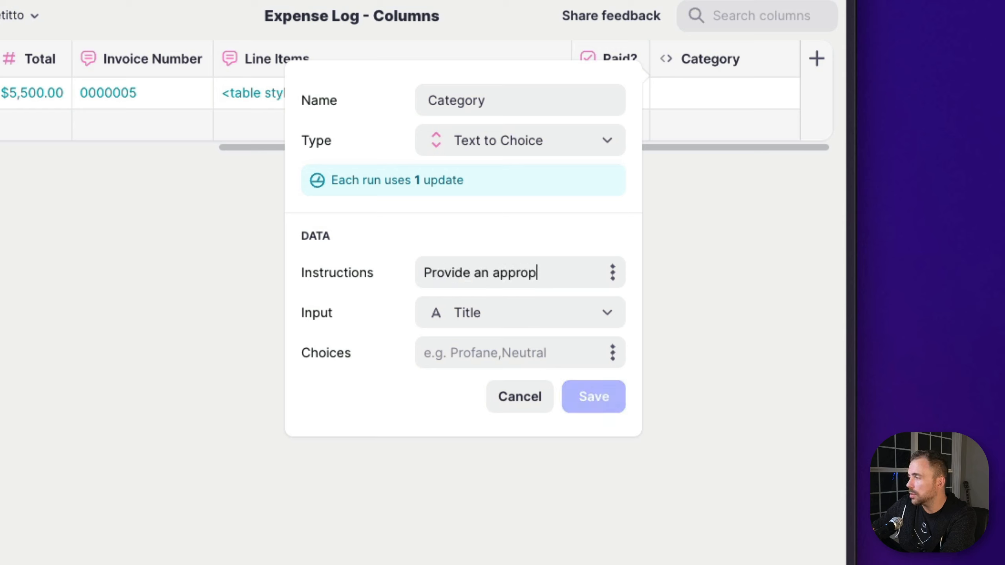
type("riate ")
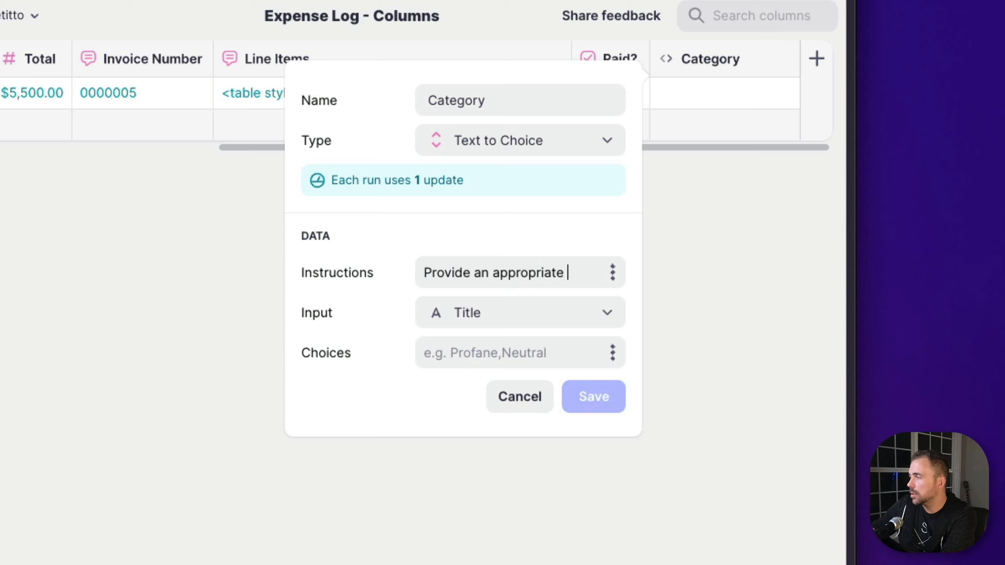
type("category")
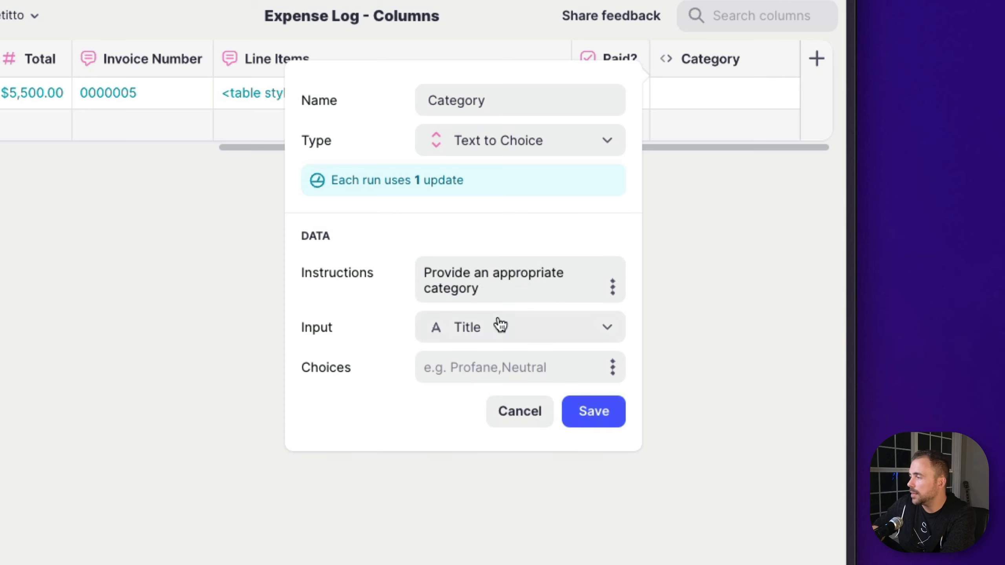
left_click(501, 325)
scroll(480, 281, "down", 5)
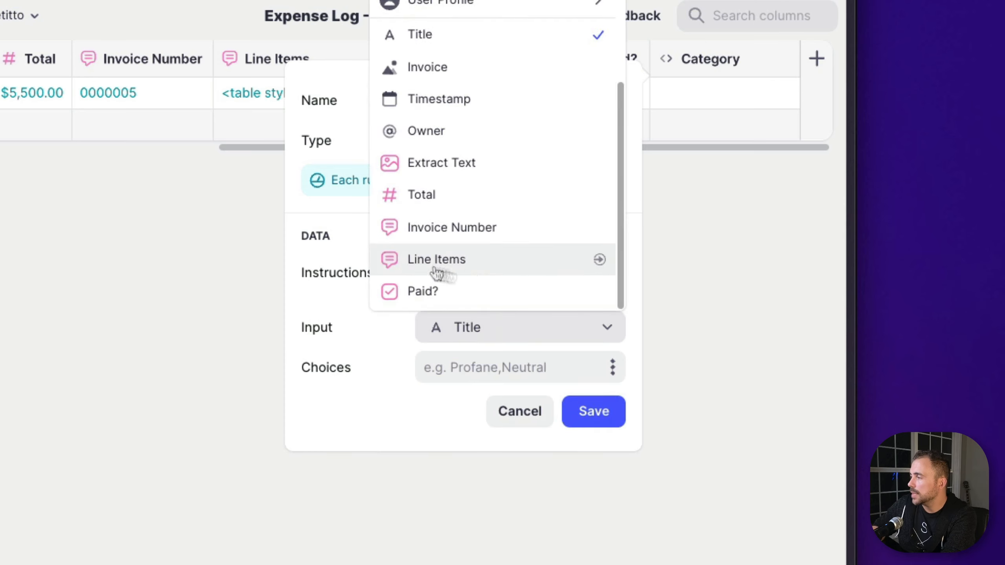
left_click(451, 162)
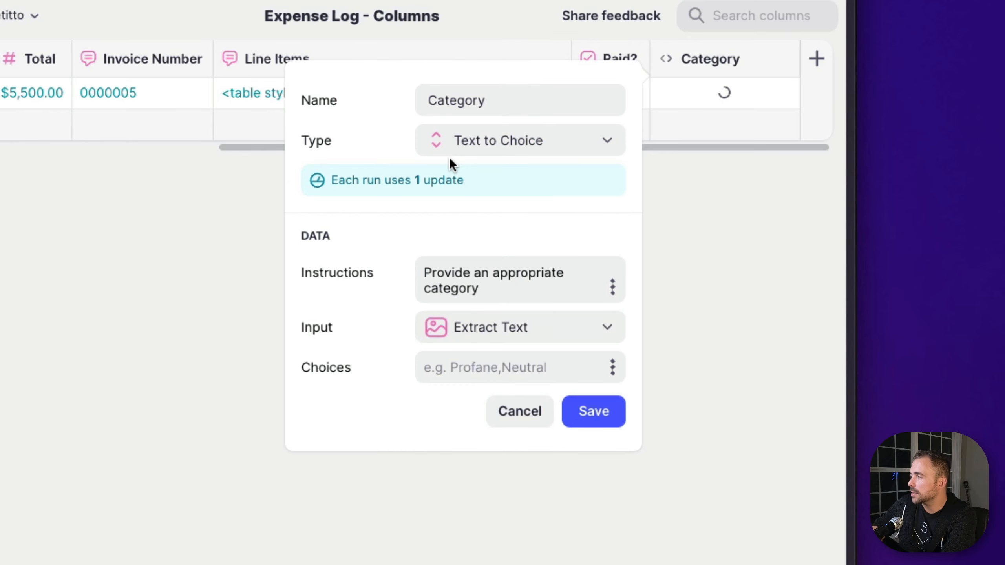
left_click(594, 412)
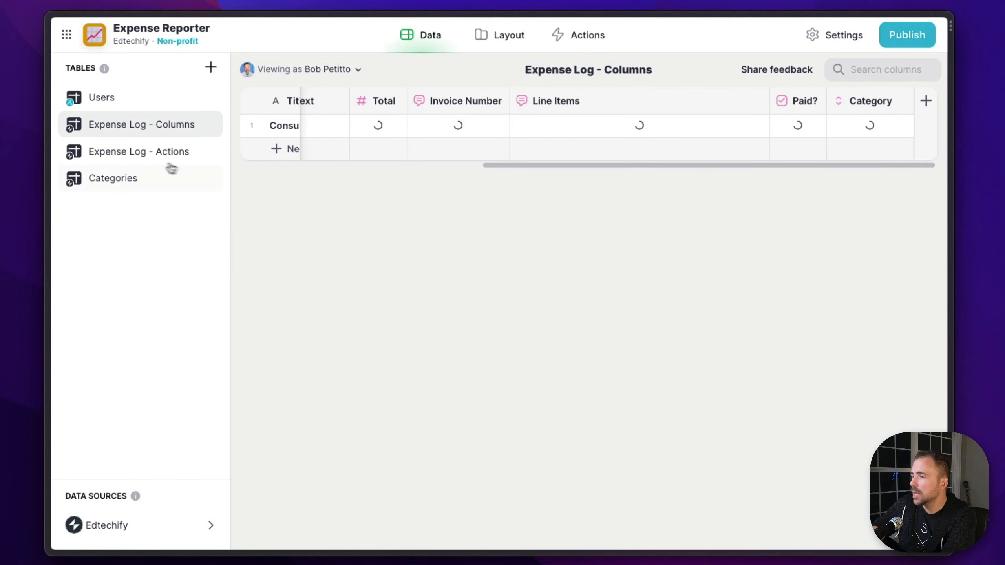
Review the available entries in the Categories table and look over the Expense Log - Actions columns
left_click(131, 179)
left_click_drag(299, 126, 299, 241)
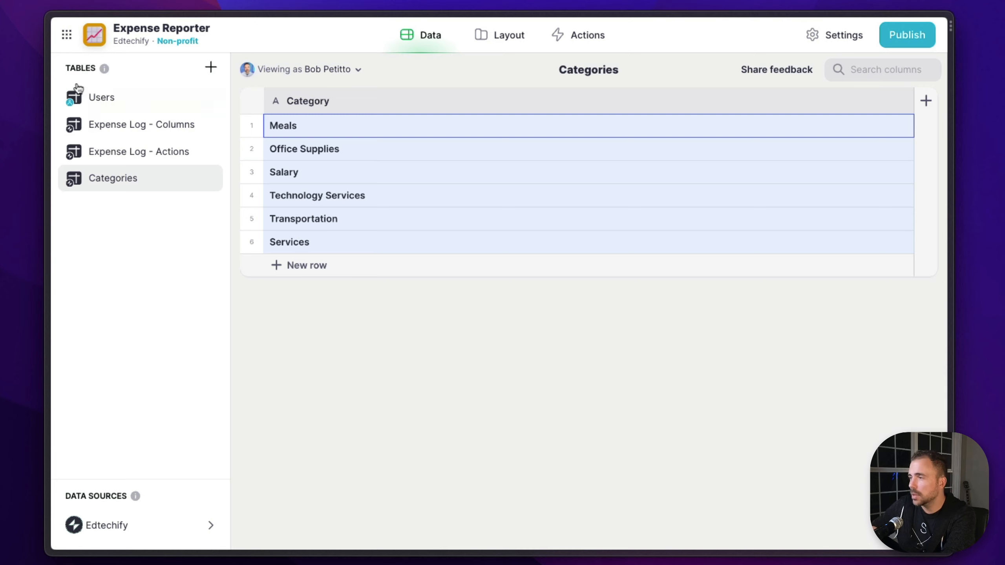
left_click(114, 150)
scroll(838, 119, "right", 3)
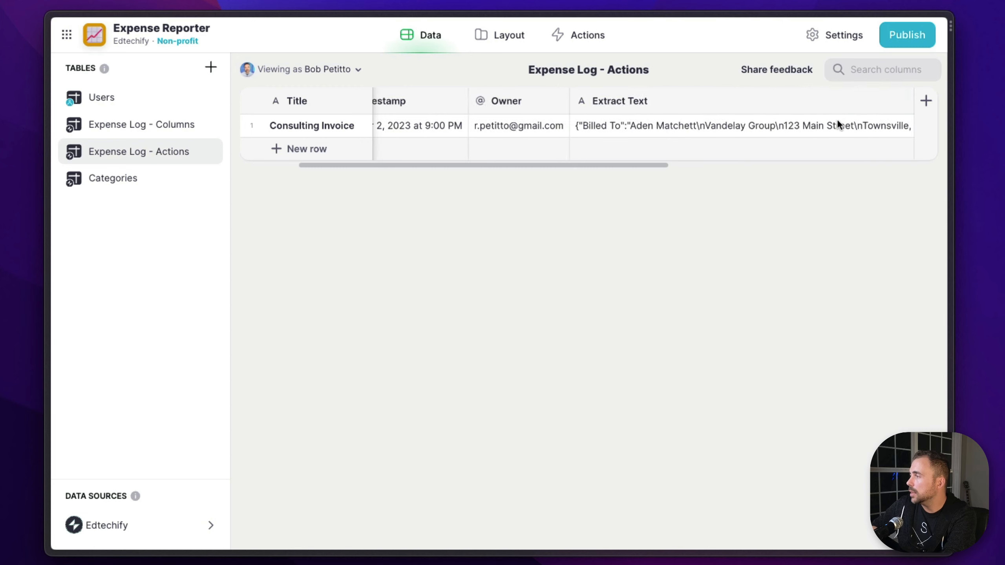
scroll(837, 119, "right", 5)
left_click(213, 124)
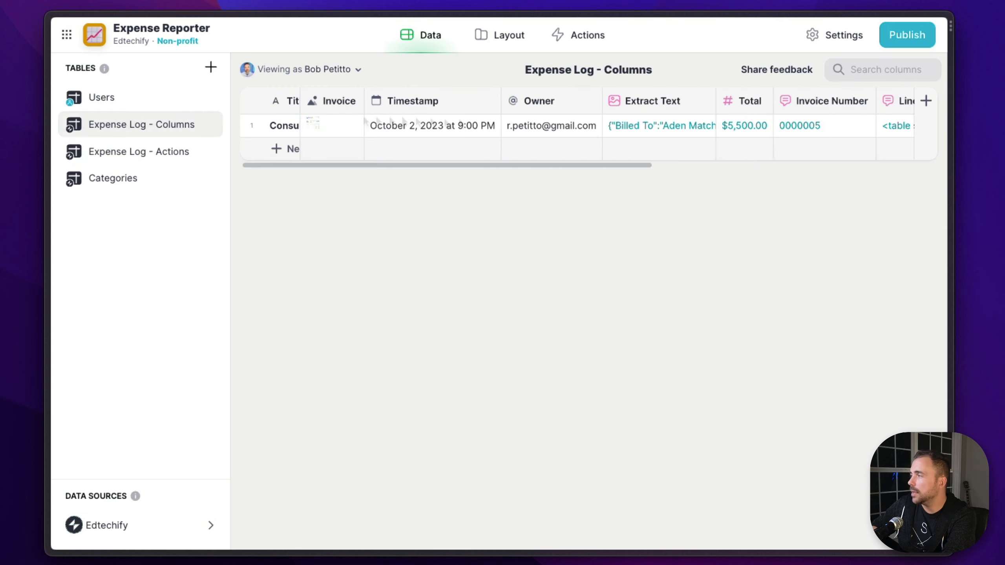
scroll(870, 119, "right", 5)
left_click(804, 106)
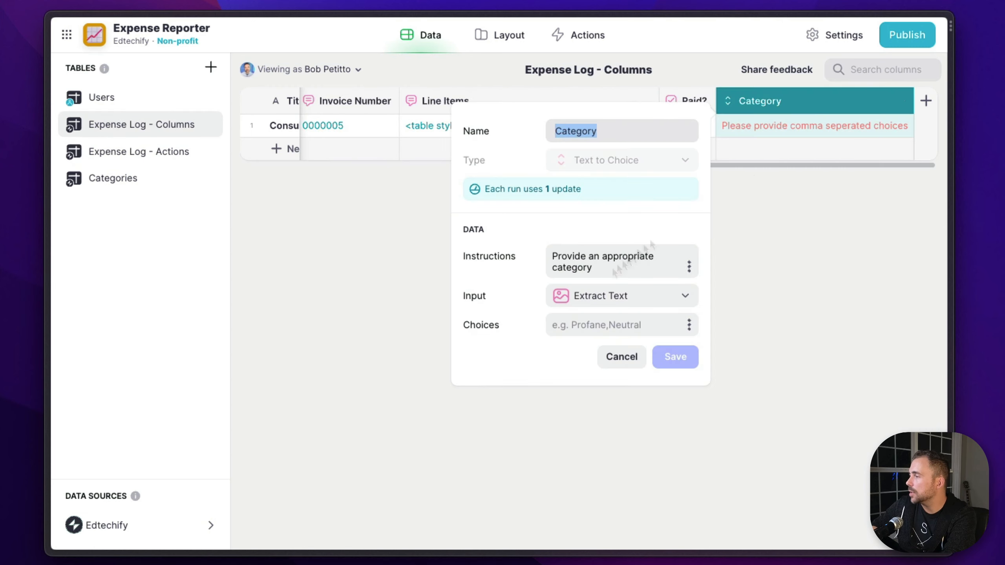
left_click(593, 324)
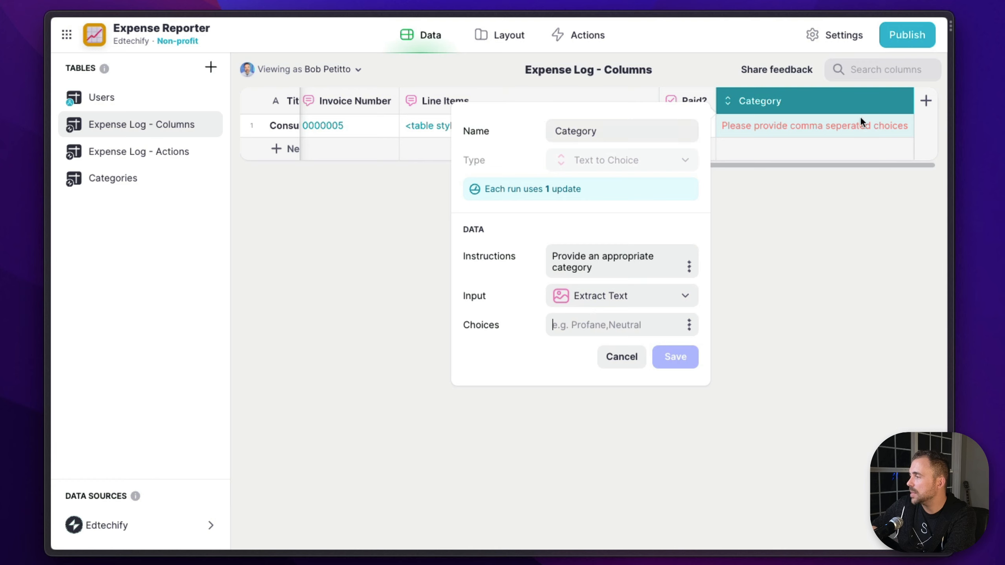
left_click(614, 367)
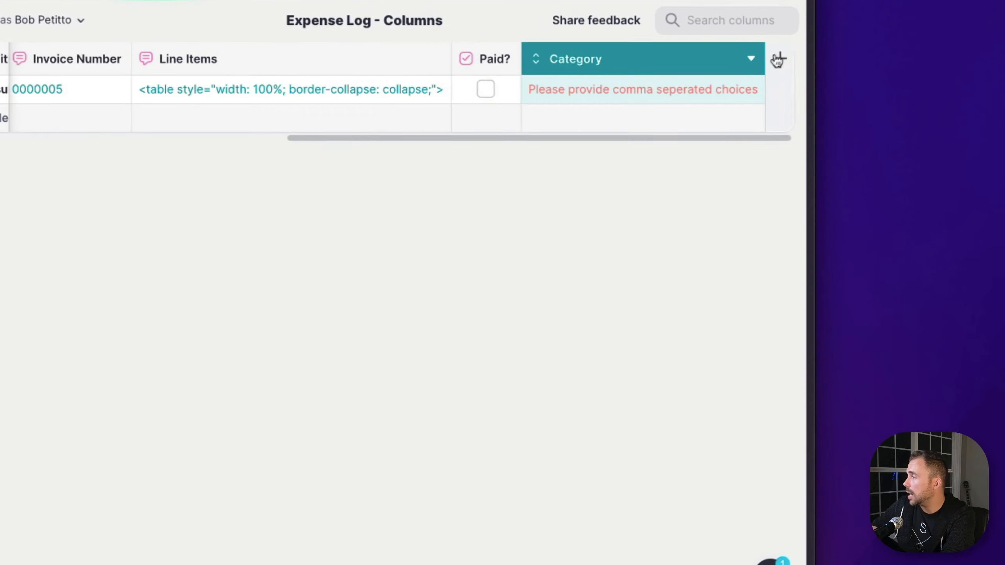
Add a Joined List column named possibleCategories to the Expense Log - Columns table
left_click(778, 59)
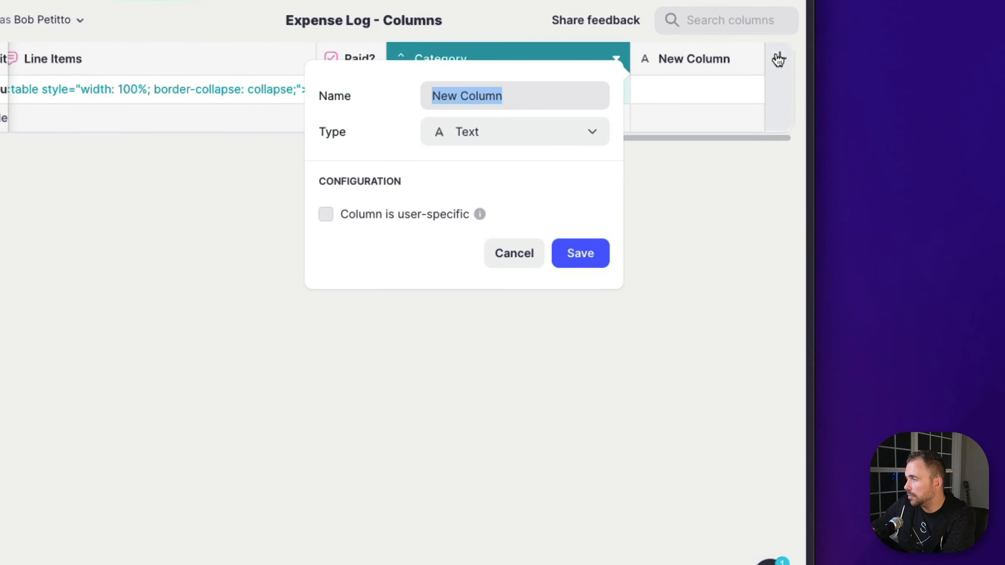
type("possibleCate")
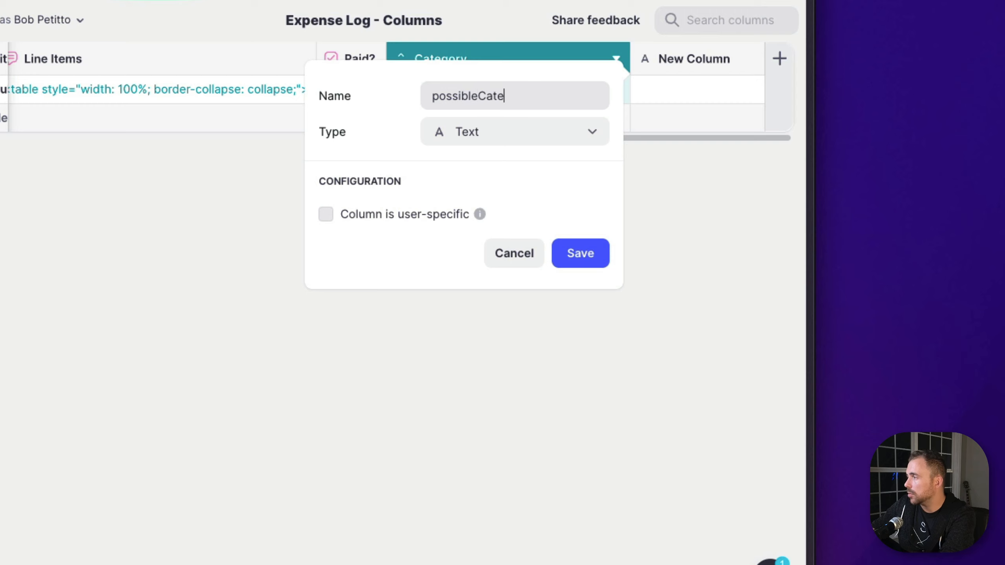
type("ogries")
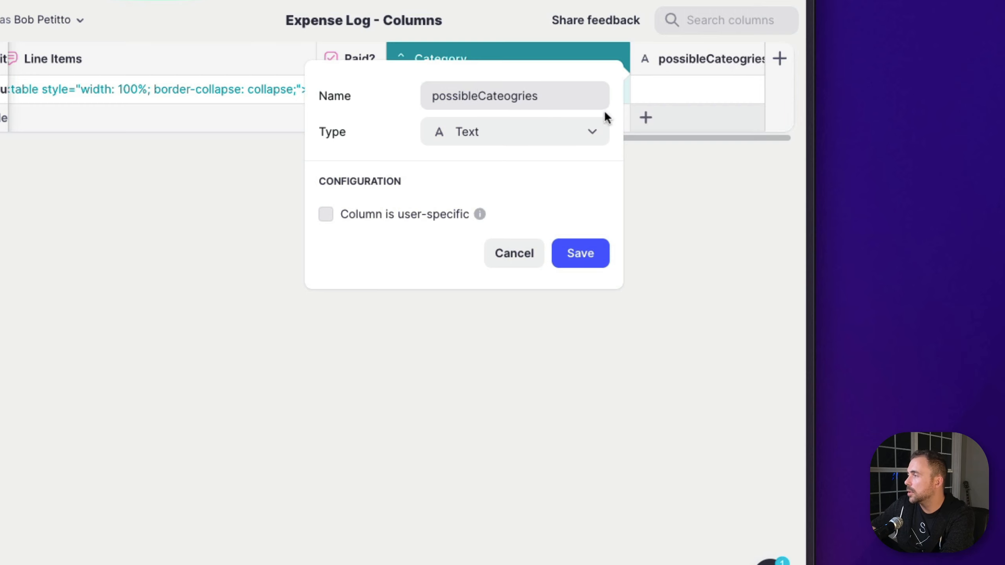
key("BackSpace")
key("BackSpace")
key("BackSpace")
key("BackSpace")
key("BackSpace")
key("BackSpace")
type("g")
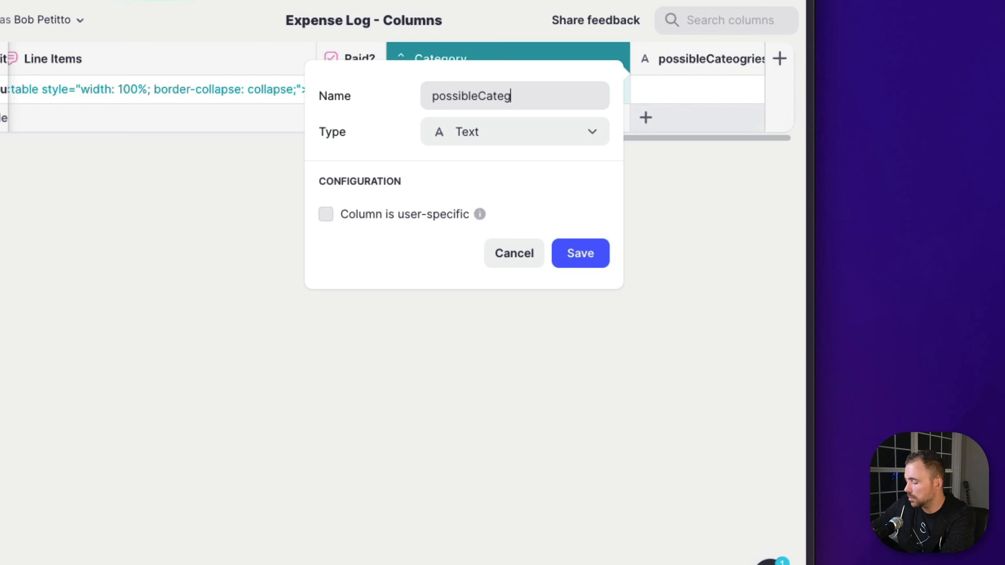
type("ories")
left_click(512, 130)
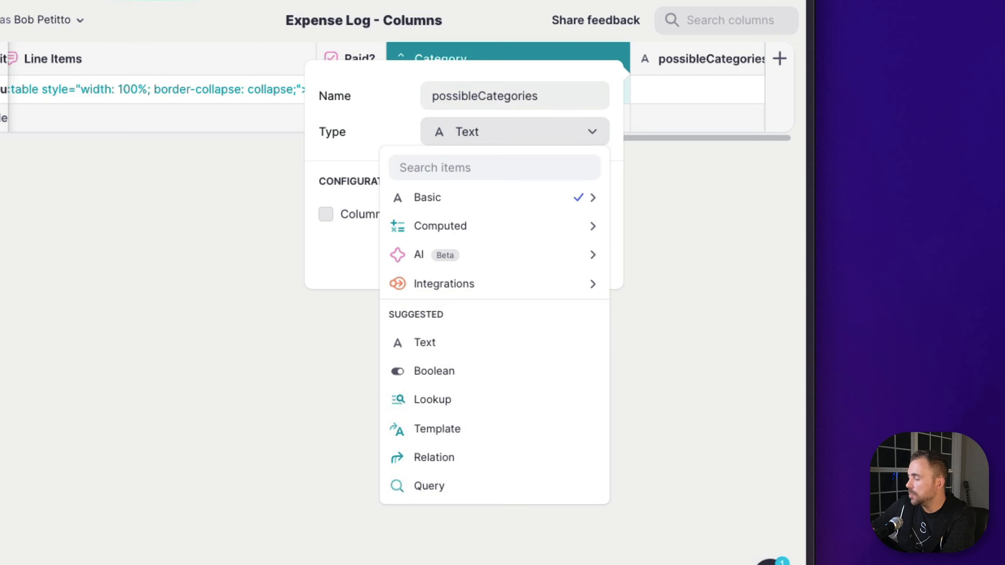
type("joi")
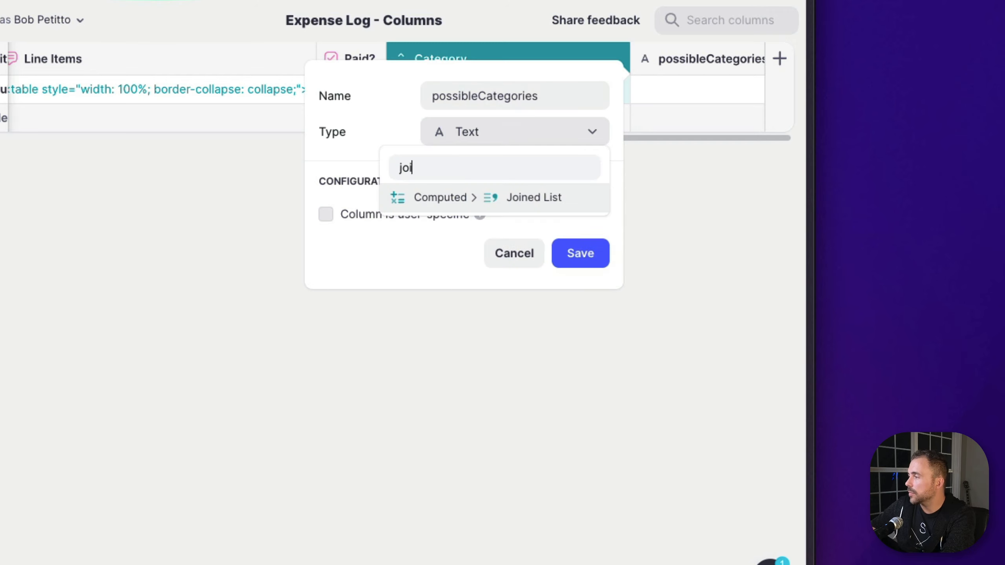
left_click(507, 207)
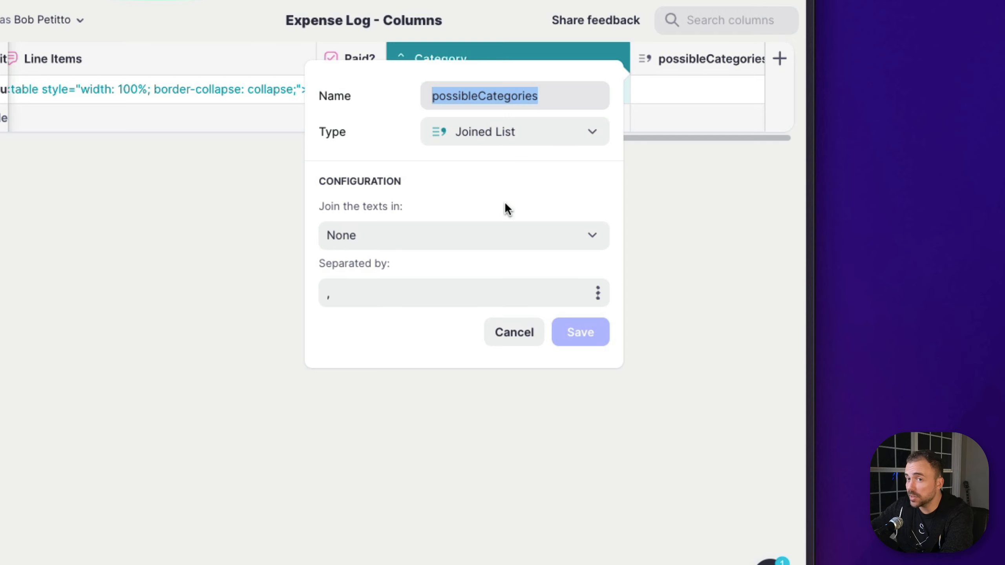
Make possibleCategories join the Category values of the Categories table, separated by a comma without a space, and save it
left_click(460, 242)
mouse_move(422, 386)
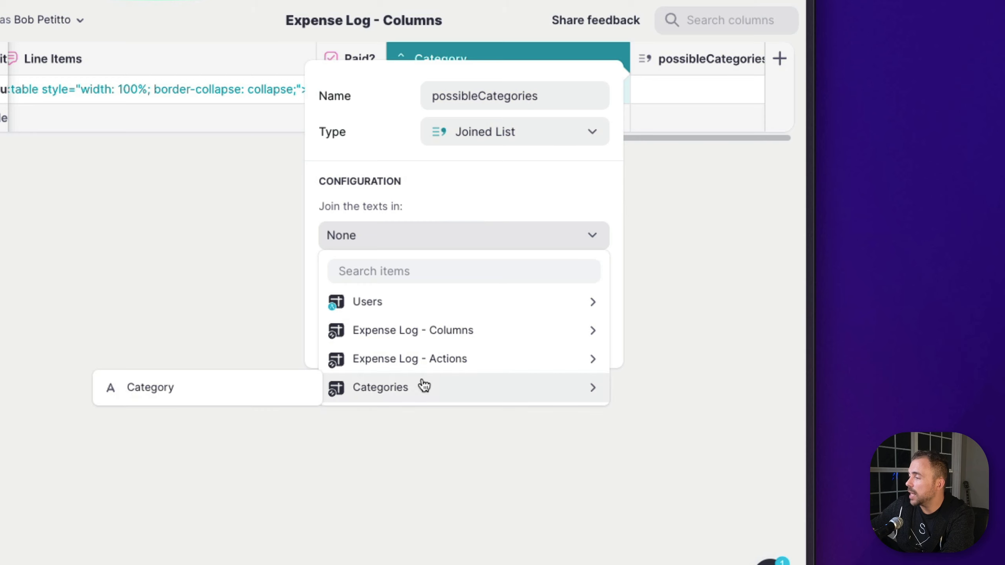
left_click(262, 387)
left_click(384, 293)
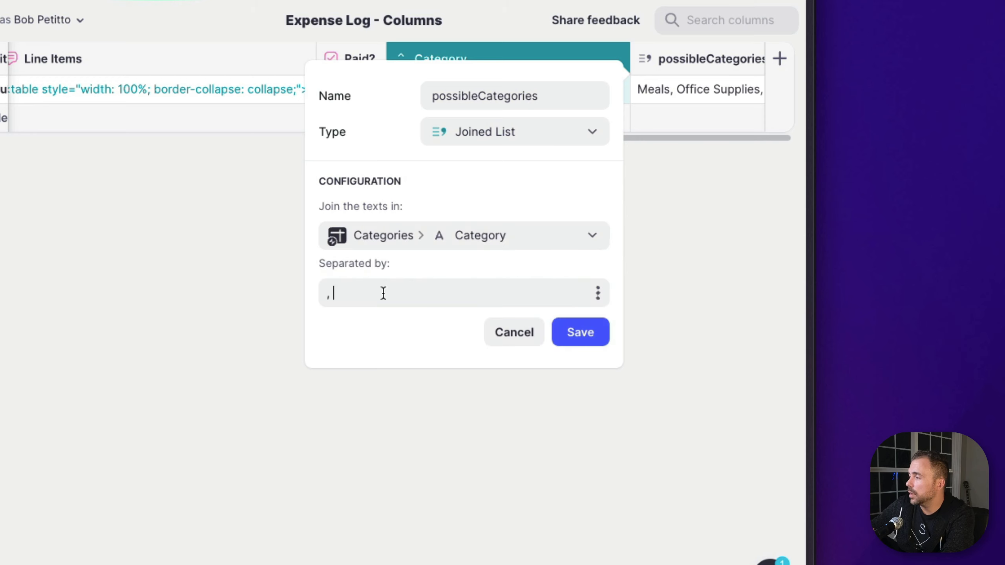
key("BackSpace")
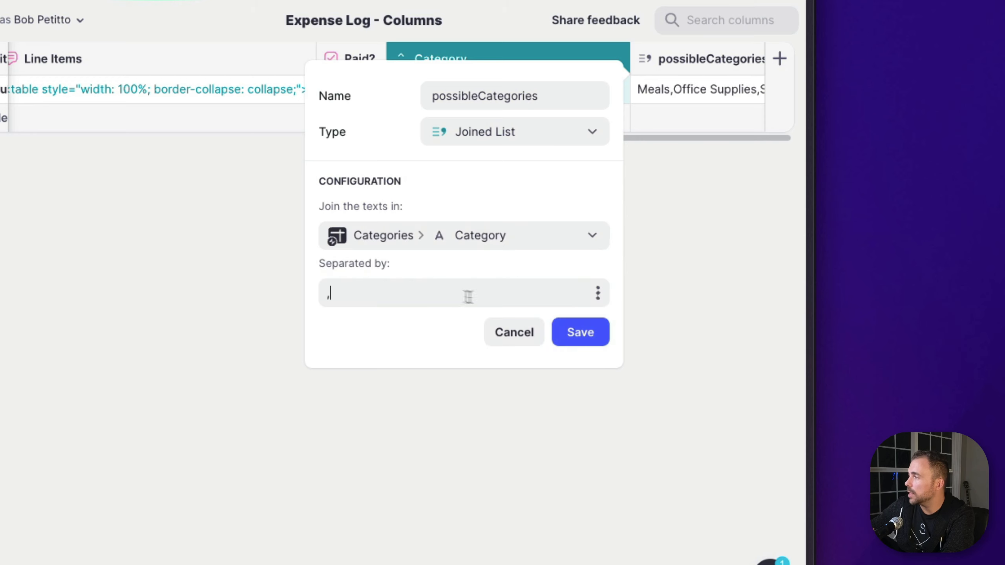
left_click(579, 331)
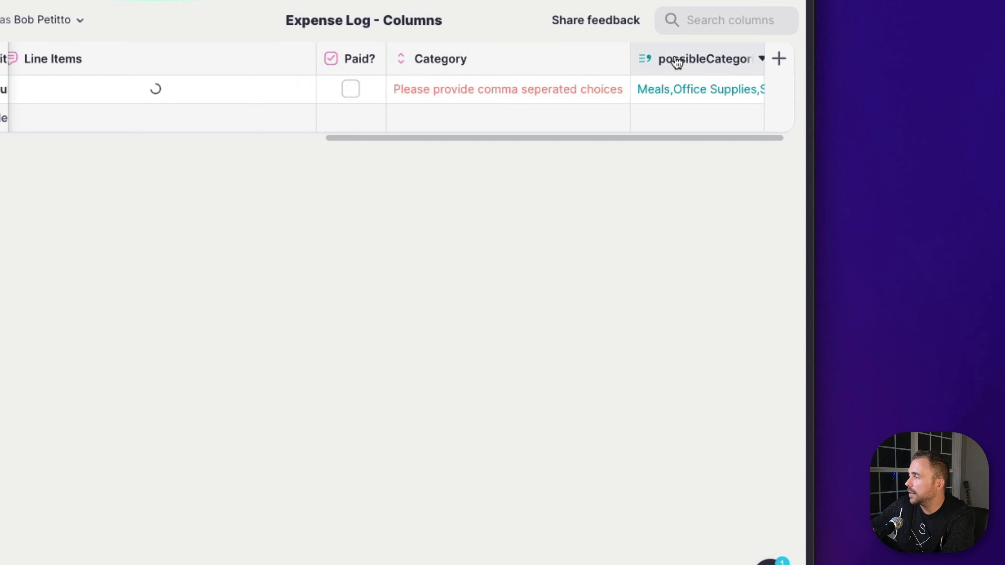
Place the possibleCategories column before Category and use it as the Category column's choices
left_click_drag(673, 61, 601, 65)
left_click(601, 65)
left_click(605, 66)
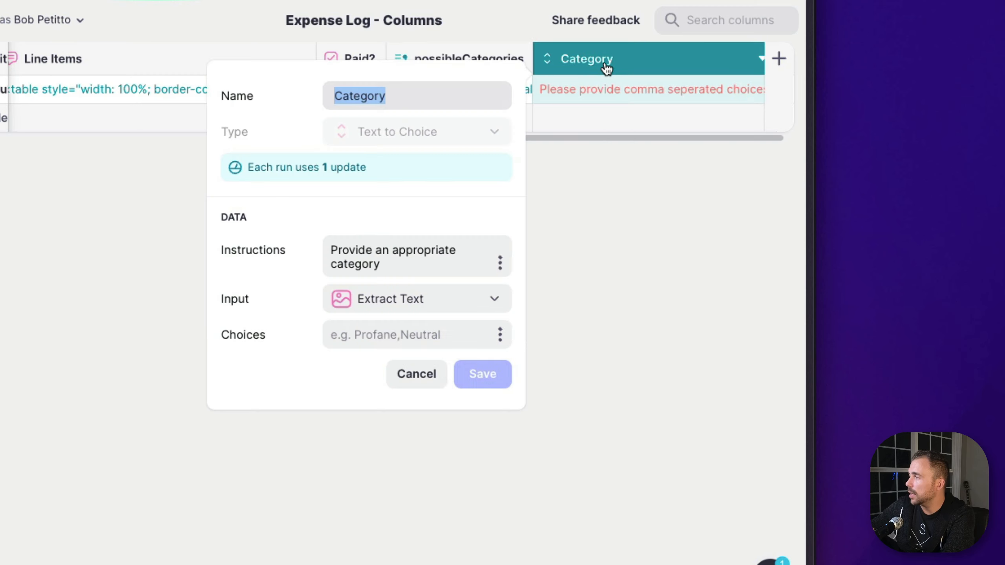
left_click(500, 335)
scroll(433, 305, "down", 5)
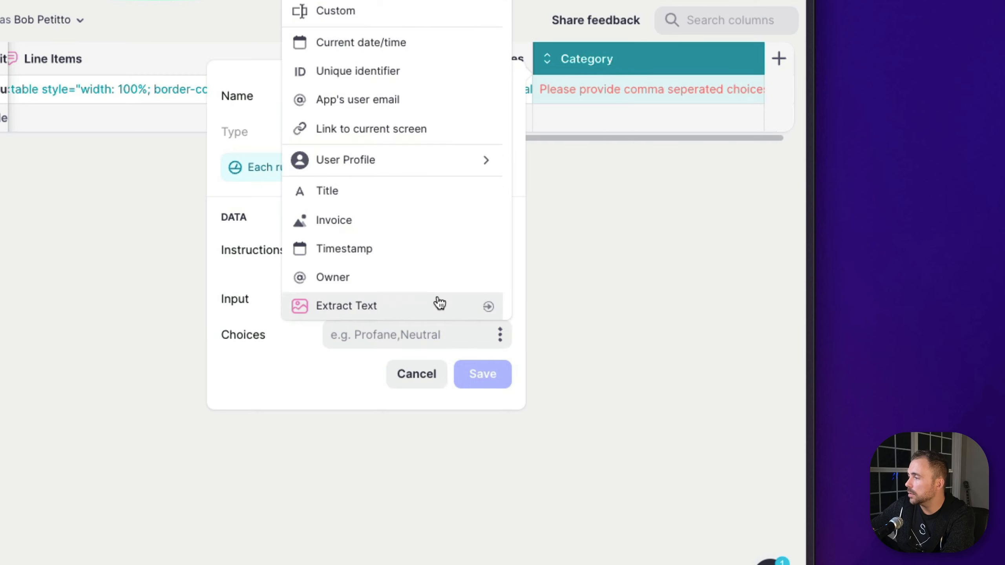
left_click(391, 277)
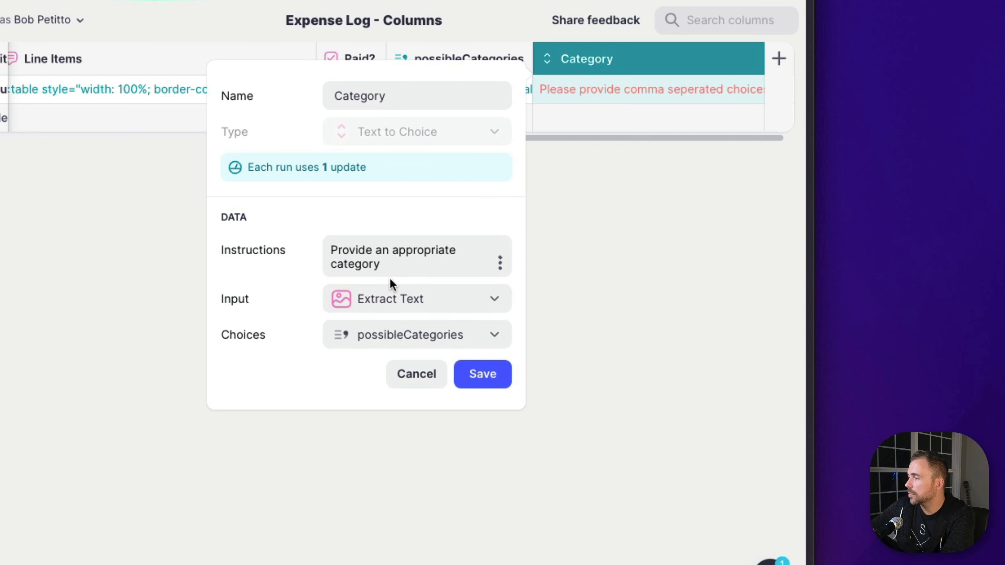
left_click(475, 374)
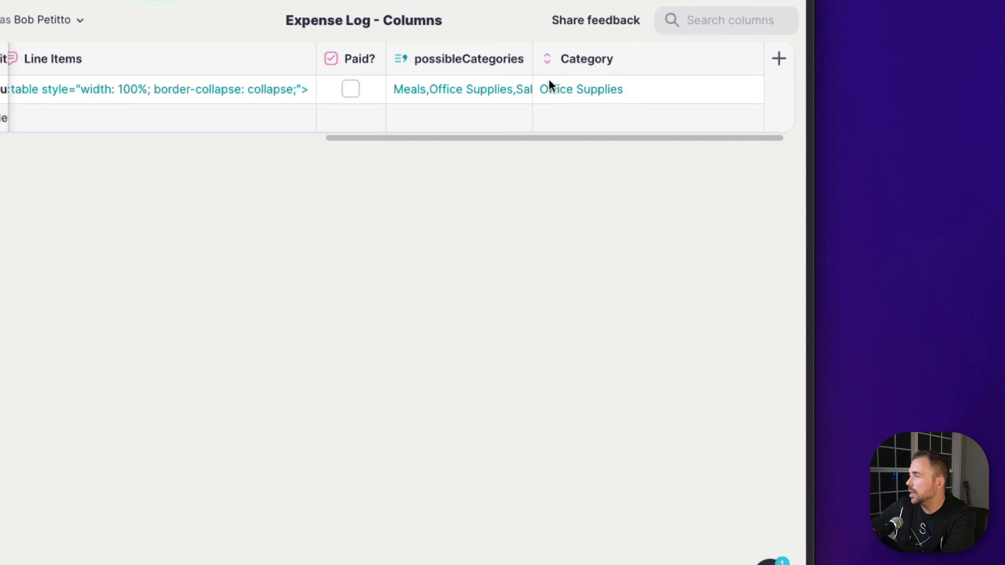
View the row's invoice image and compare it with the value assigned in the Category column
scroll(434, 93, "left", 10)
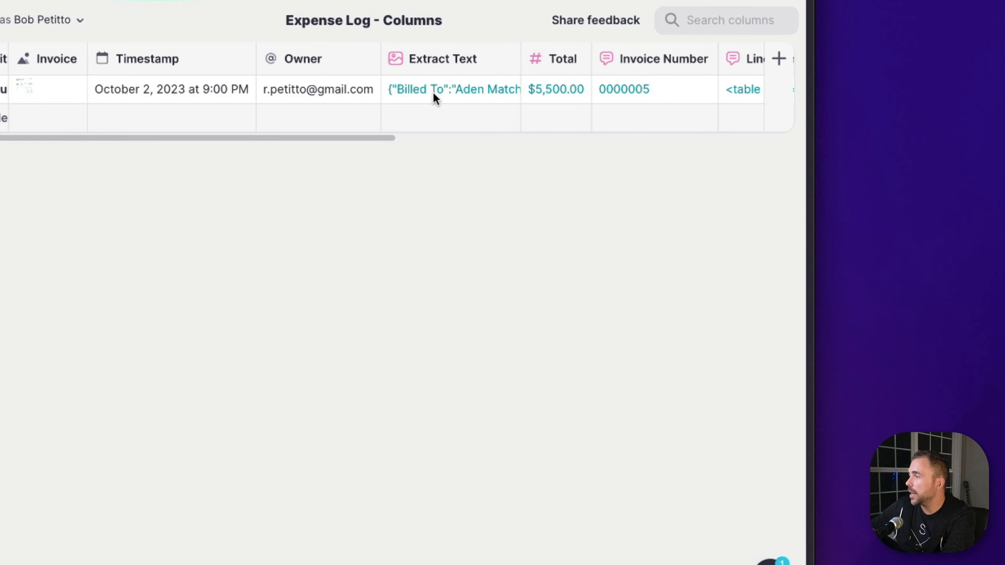
left_click(62, 92)
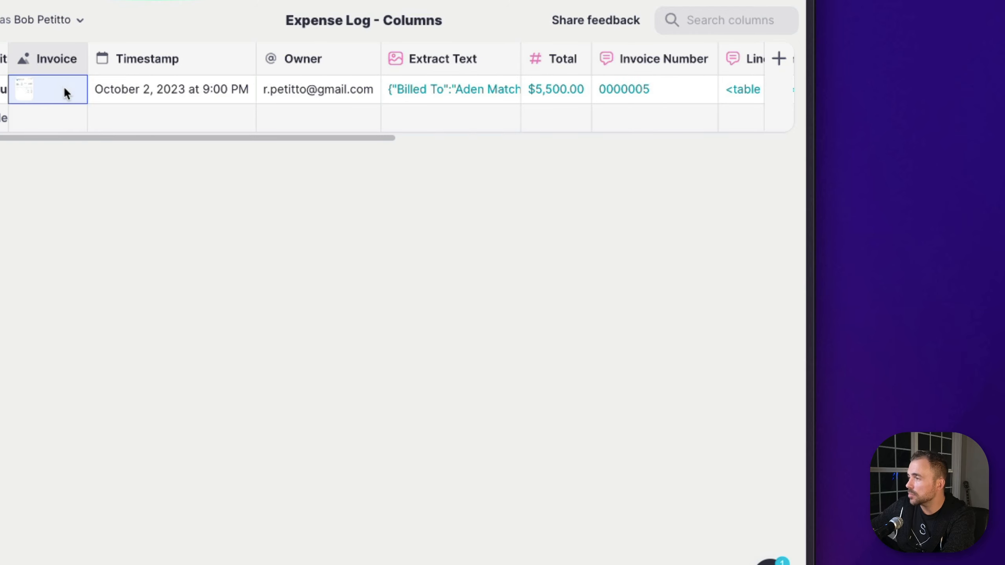
left_click(63, 93)
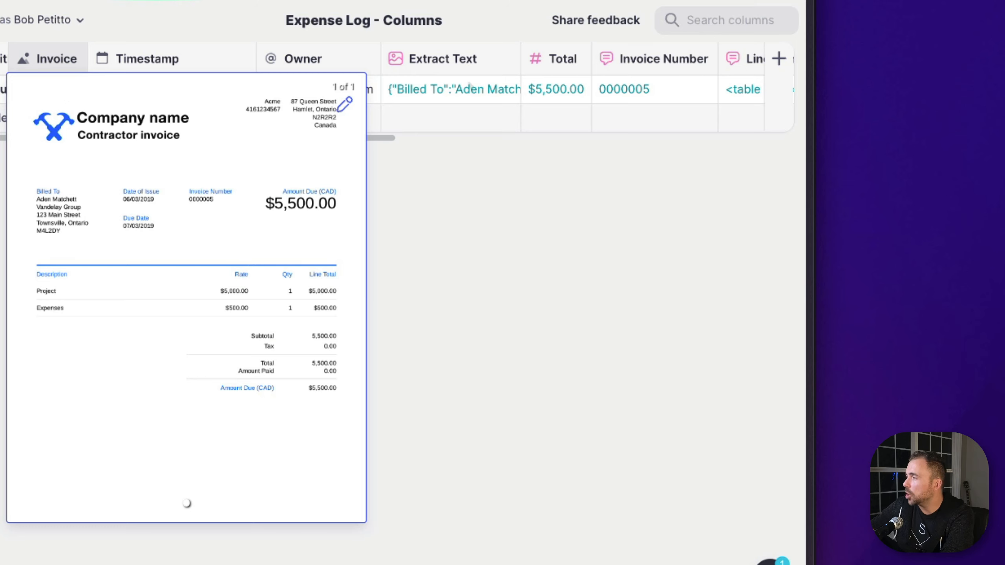
left_click(471, 87)
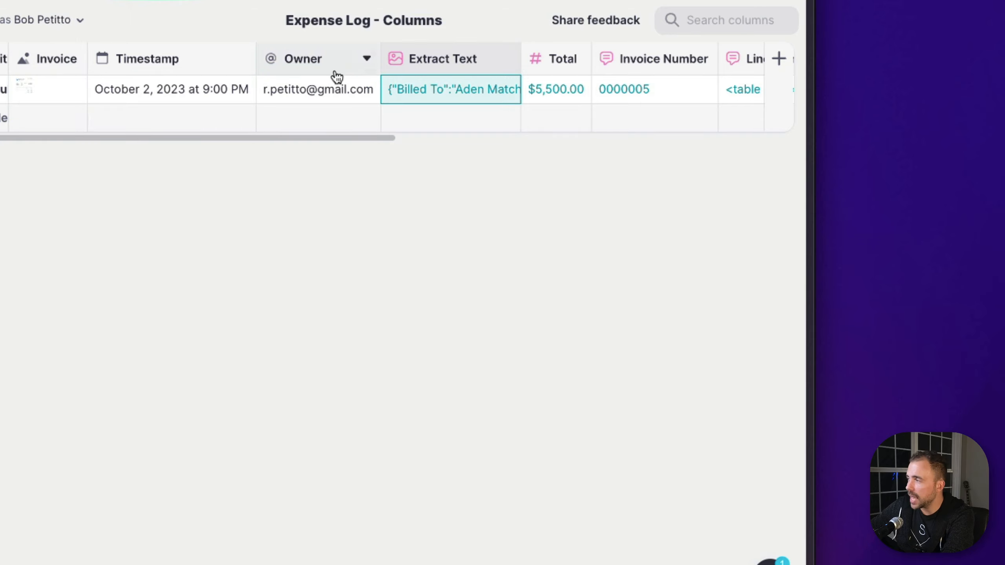
scroll(333, 88, "right", 10)
left_click(596, 85)
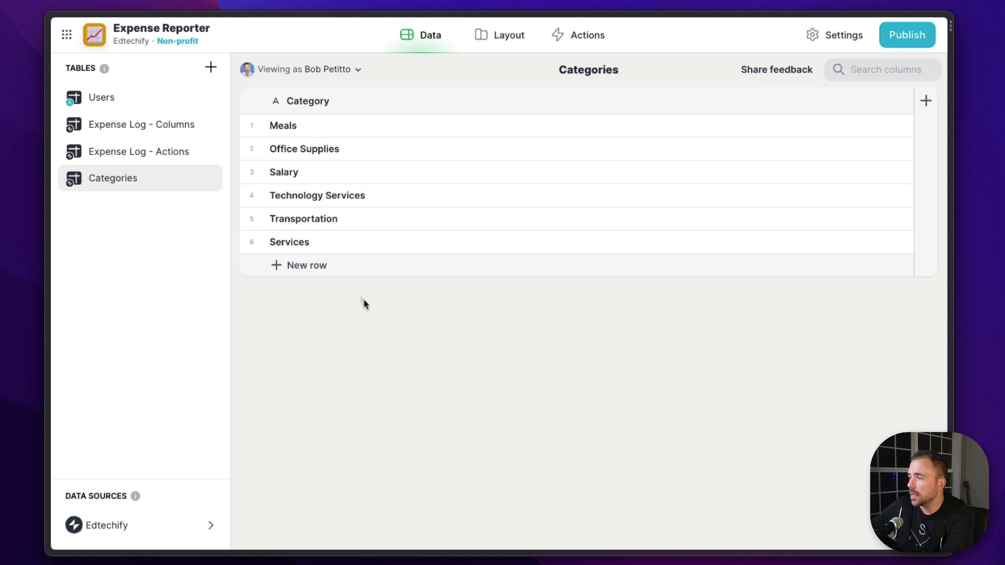
Add a Consulting entry to the Categories table
left_click(321, 266)
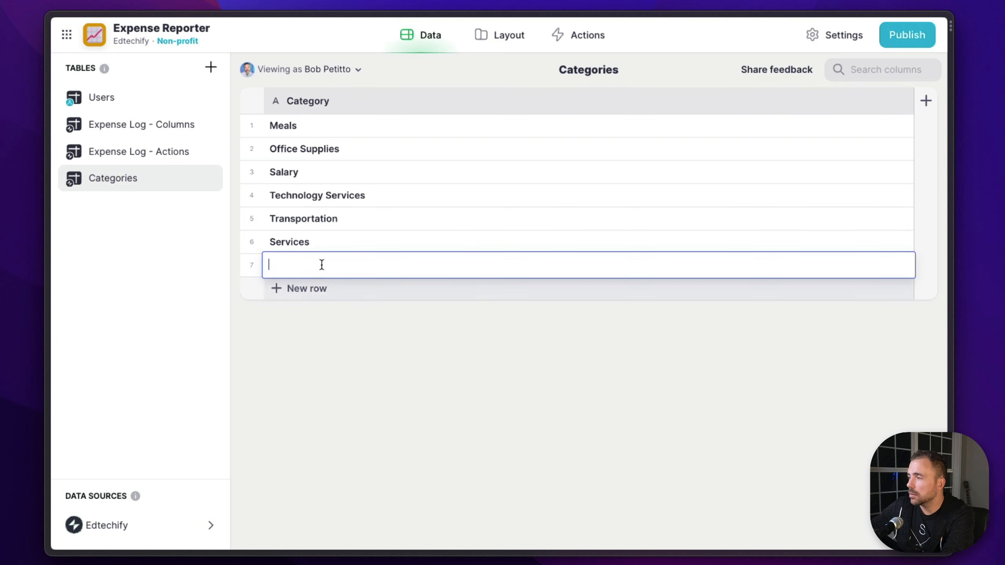
type("Consulting")
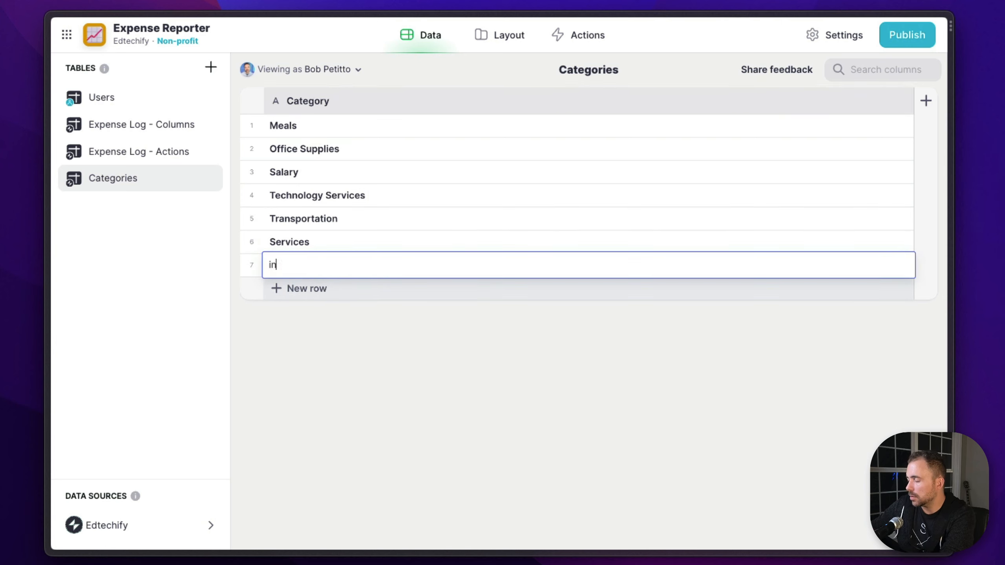
key("Return")
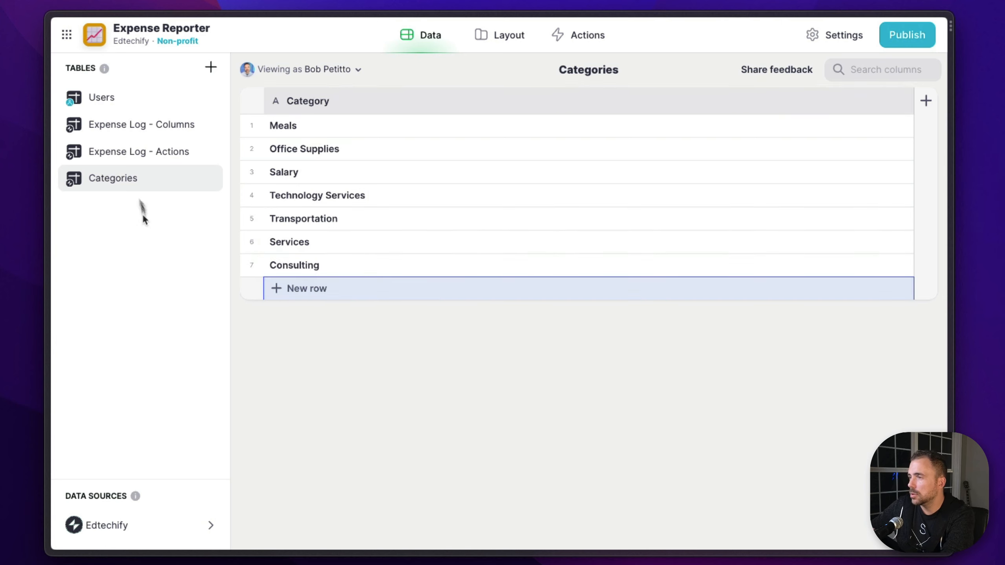
Check the invoice row's Category value in the Expense Log - Columns table
left_click(119, 125)
scroll(586, 128, "right", 10)
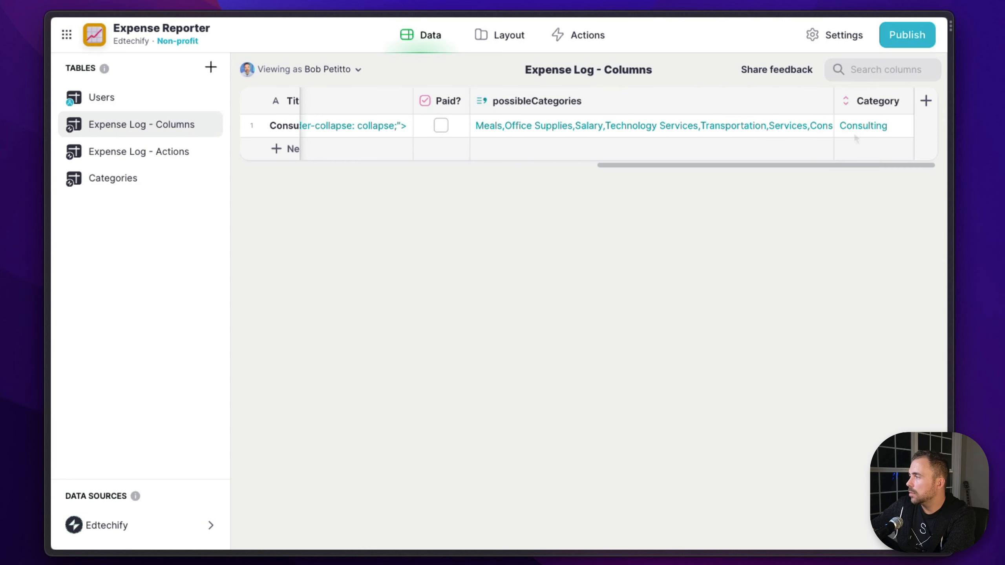
left_click(865, 127)
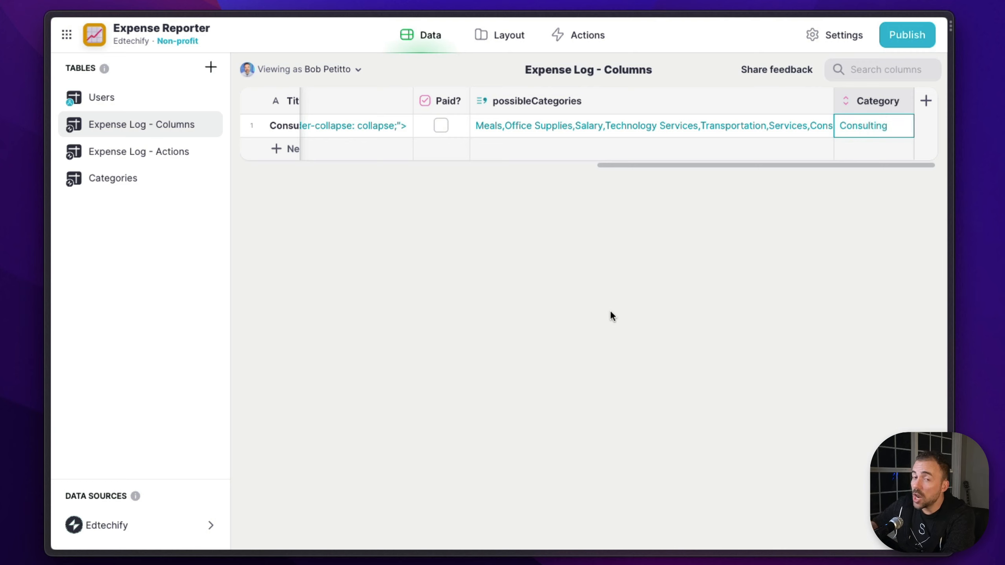
Add a Text column named Audio Recording to the Expense Log - Columns table, looking over the available AI column types
left_click(924, 101)
left_click(752, 160)
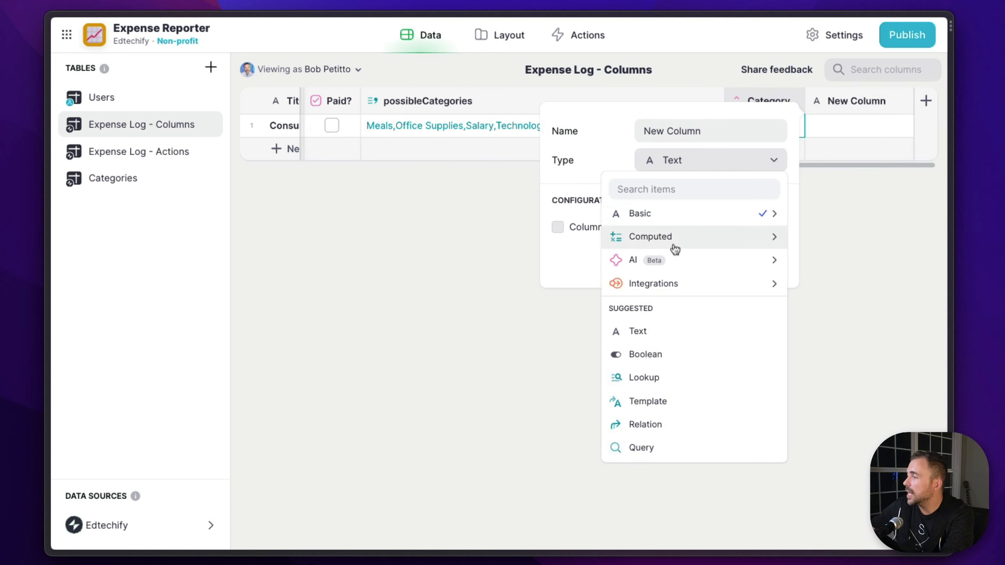
mouse_move(629, 261)
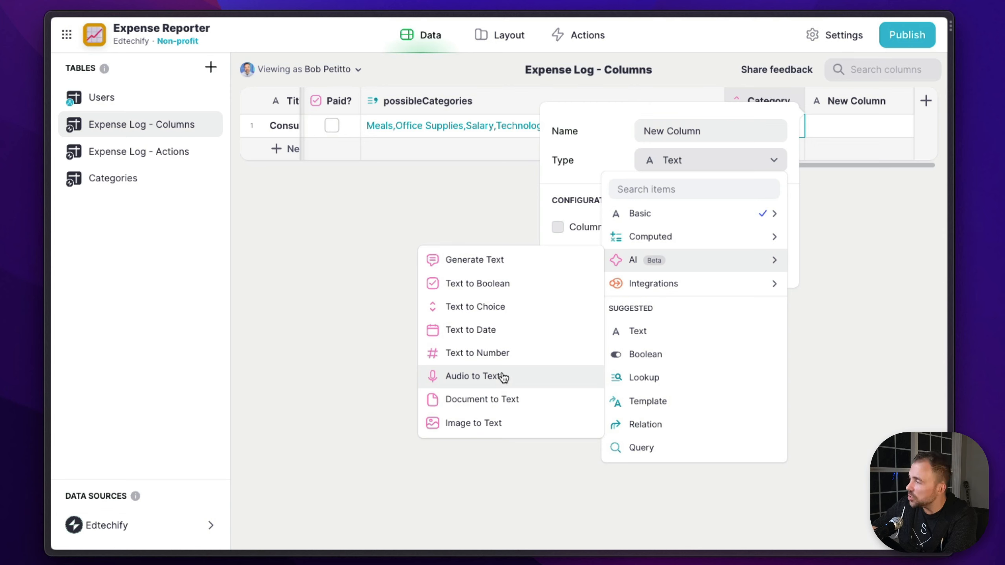
mouse_move(662, 223)
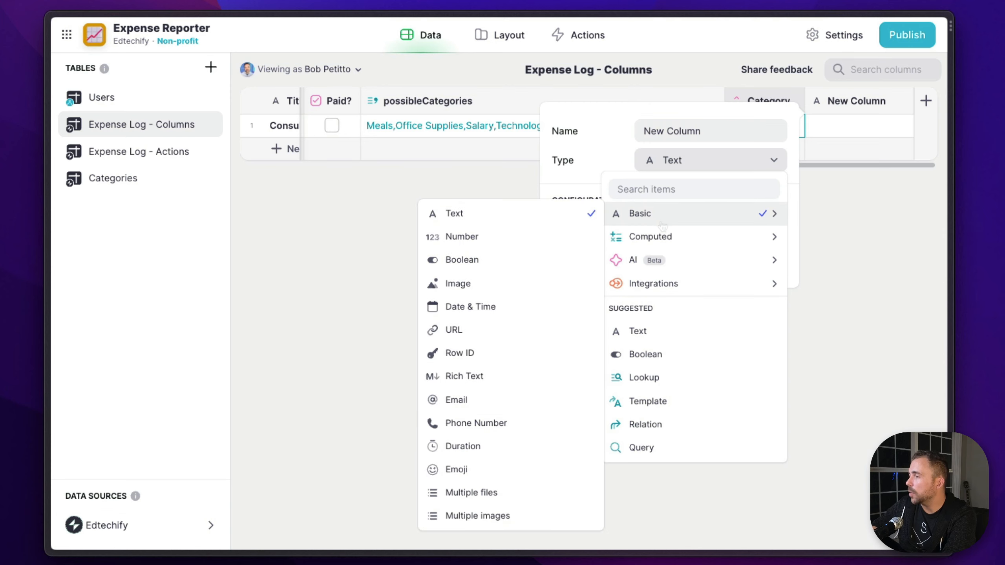
left_click(515, 229)
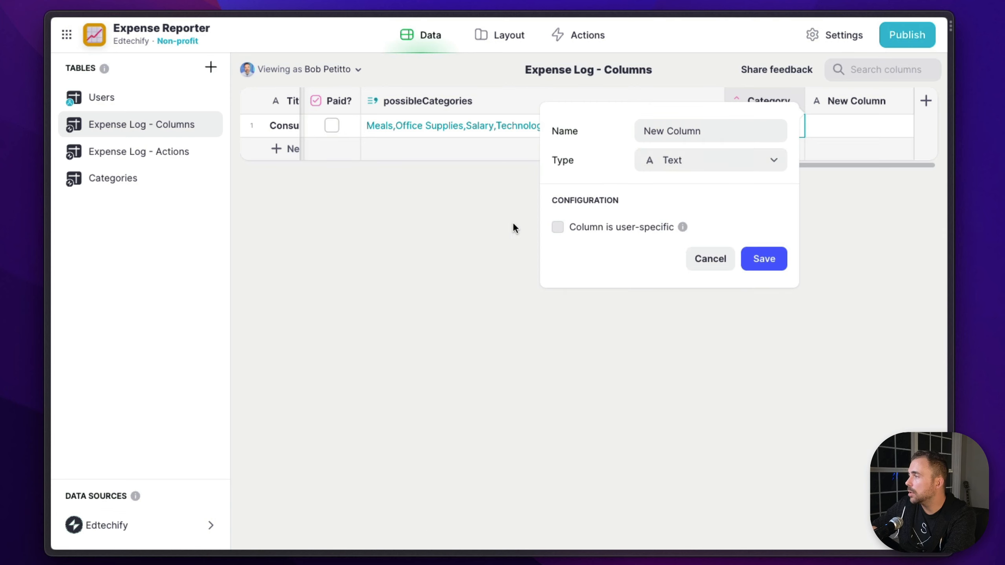
triple_click(680, 135)
type("Audi")
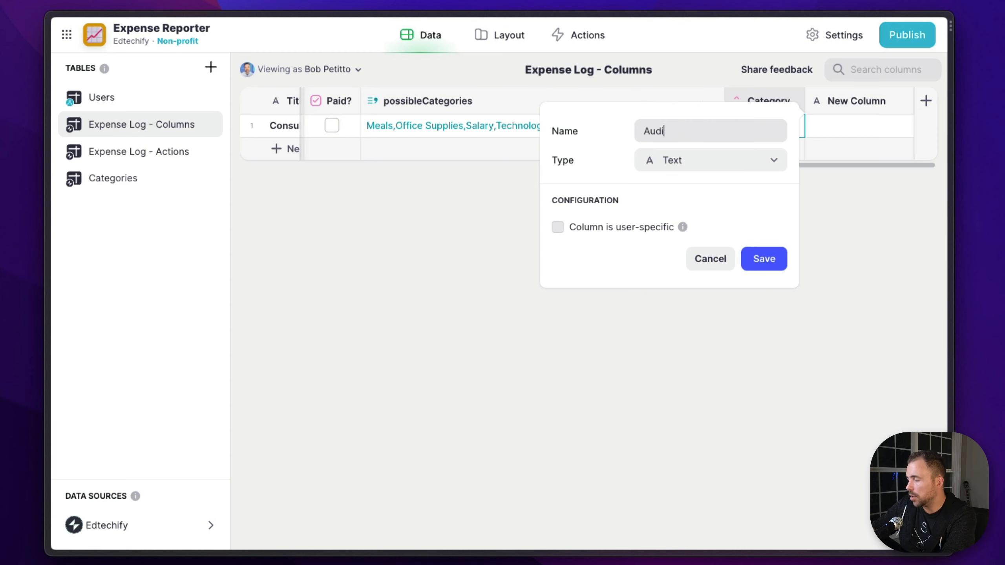
type("o Recording")
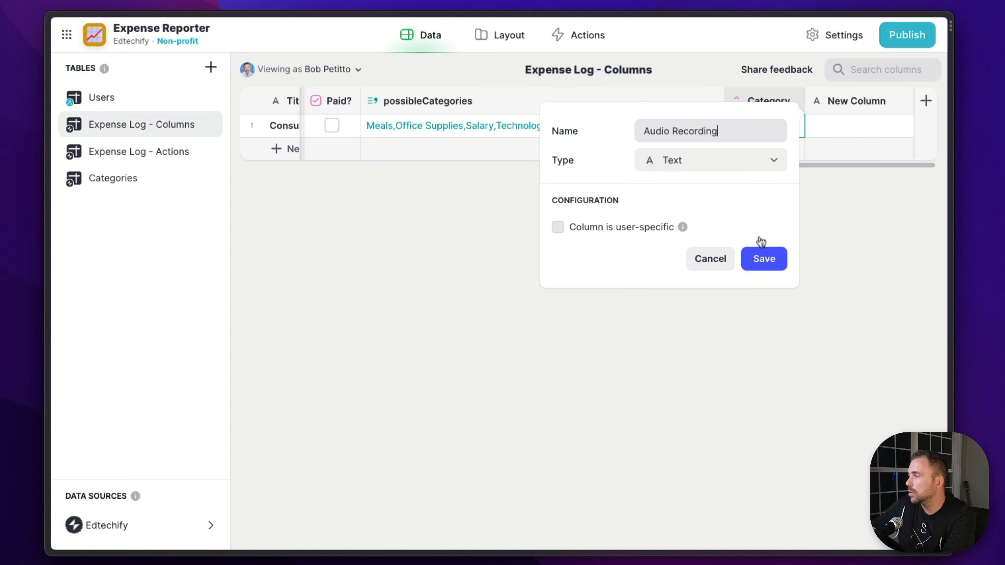
left_click(755, 256)
Add an Audio Recorder component to the invoice details screen and have it save to the Audio Recording column
left_click(483, 36)
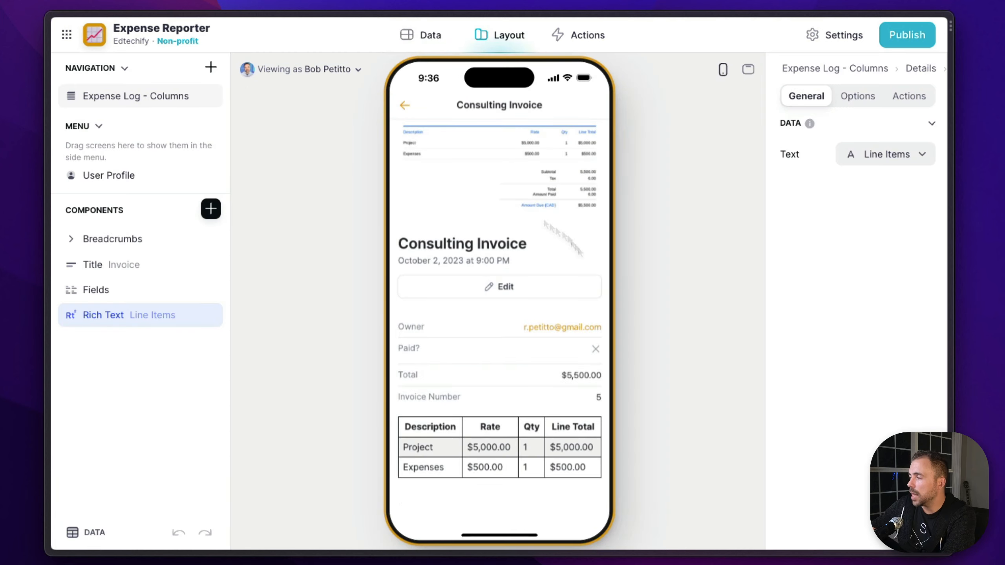
left_click(220, 215)
type("au")
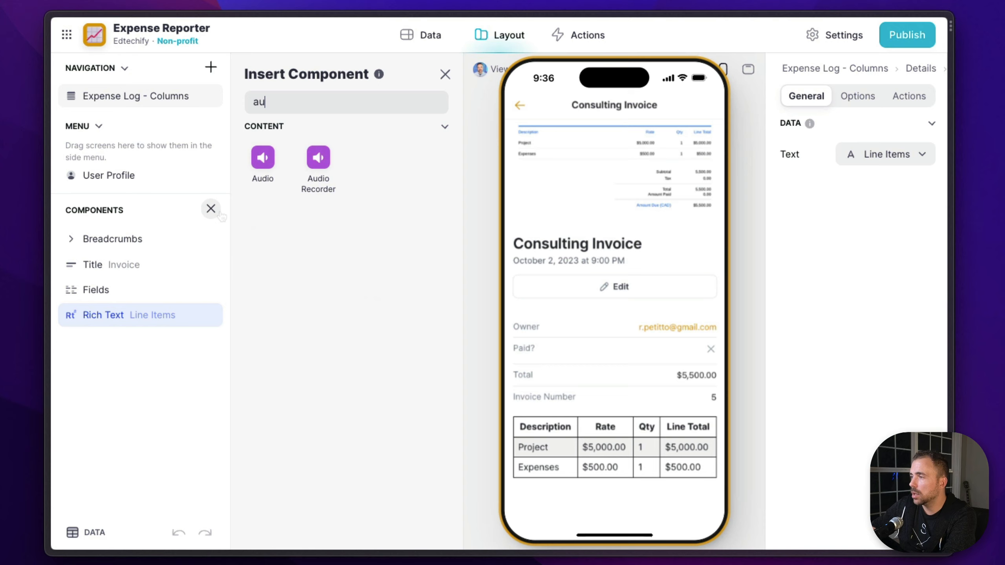
left_click(318, 172)
left_click(907, 154)
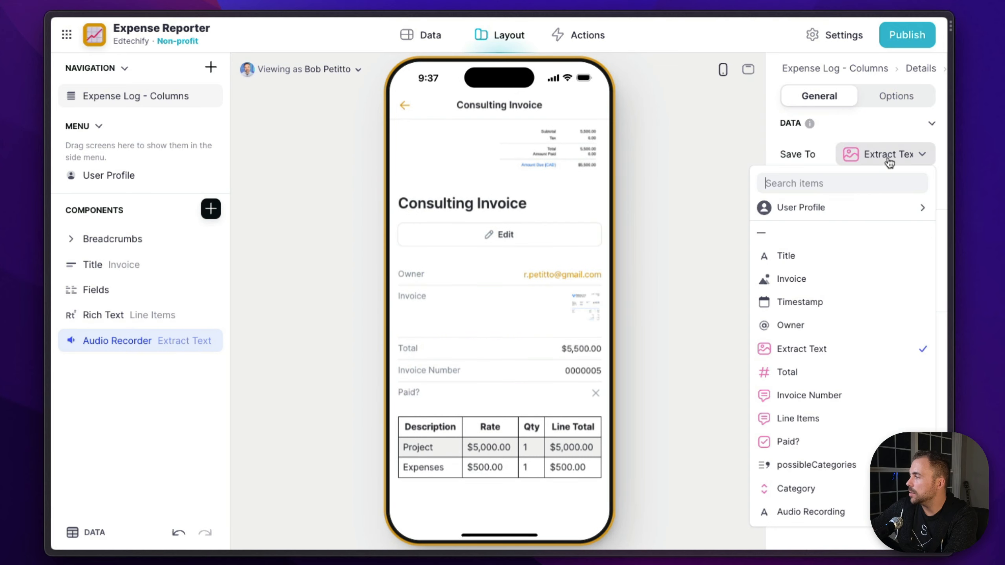
left_click(837, 511)
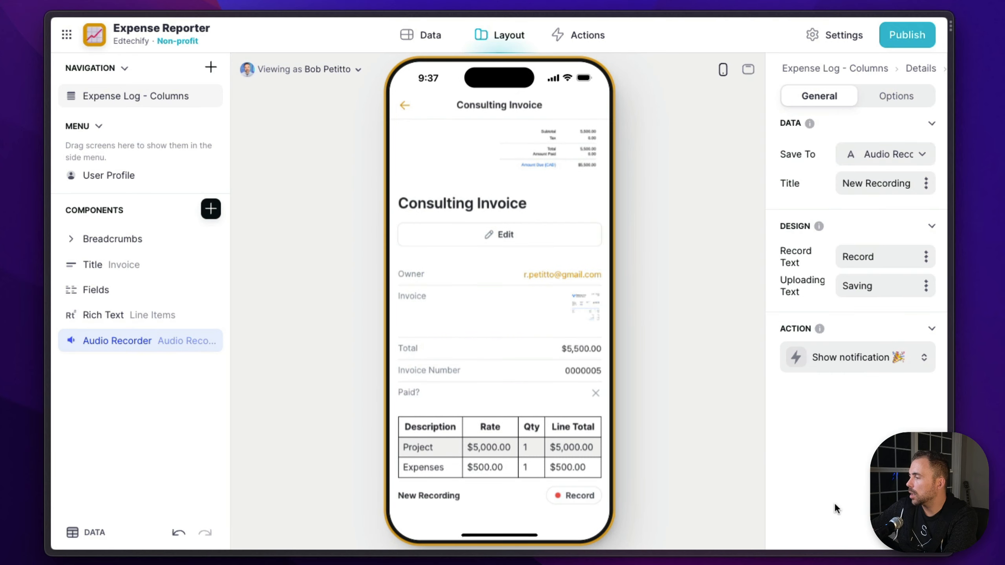
Add an Audio to Text column to the Expense Log - Columns table with Audio Recording as its audio URL
scroll(525, 430, "down", 1)
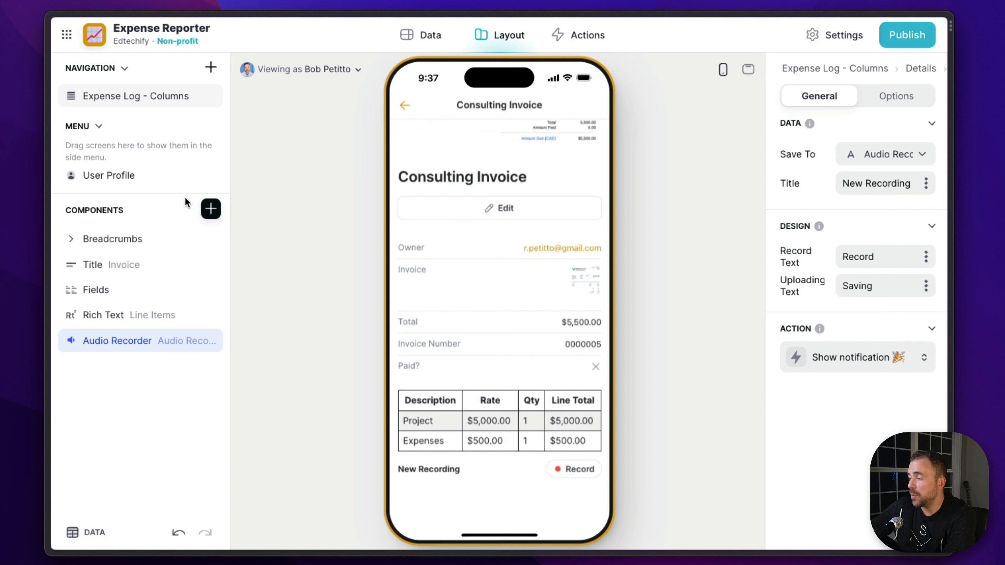
left_click(211, 209)
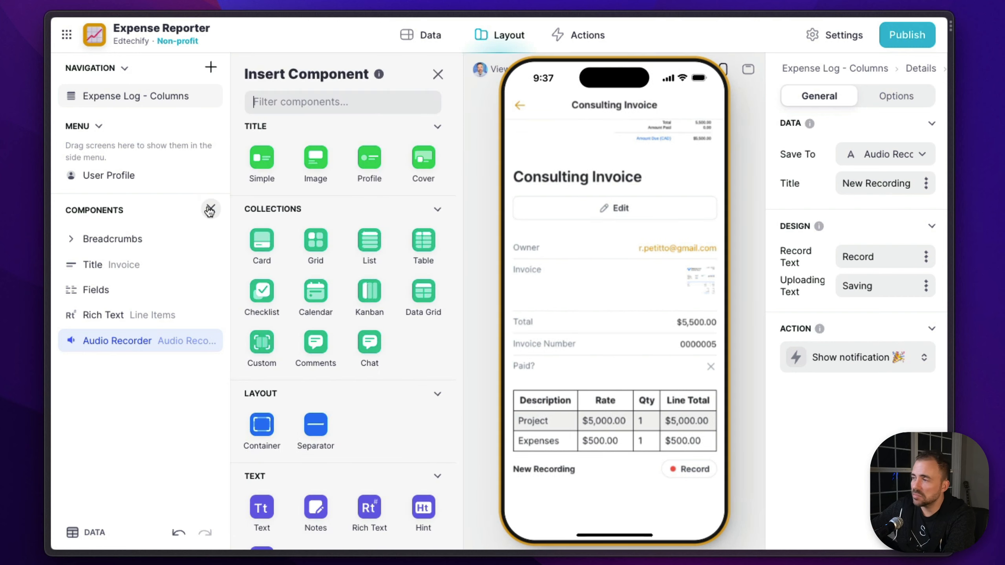
left_click(434, 34)
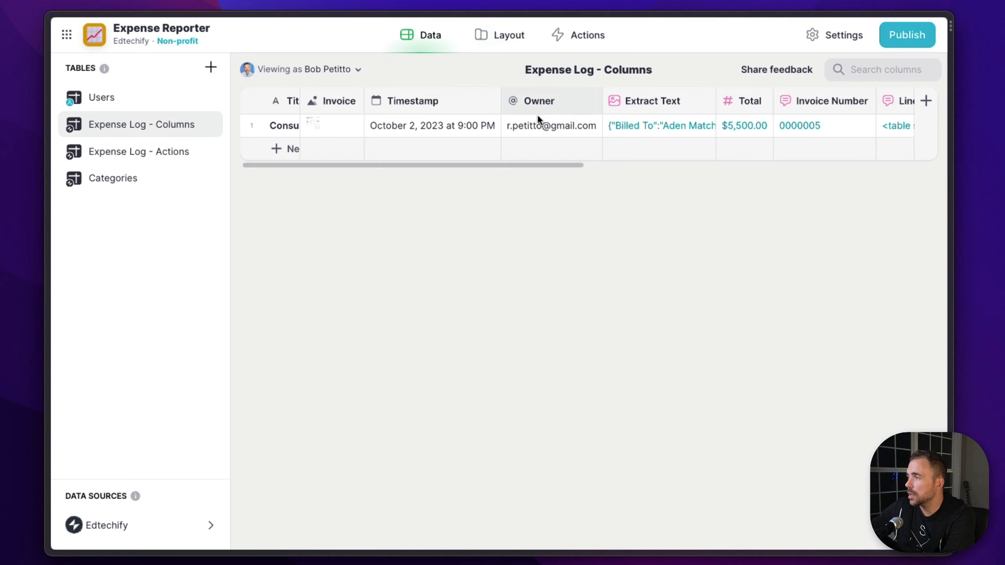
scroll(539, 123, "right", 10)
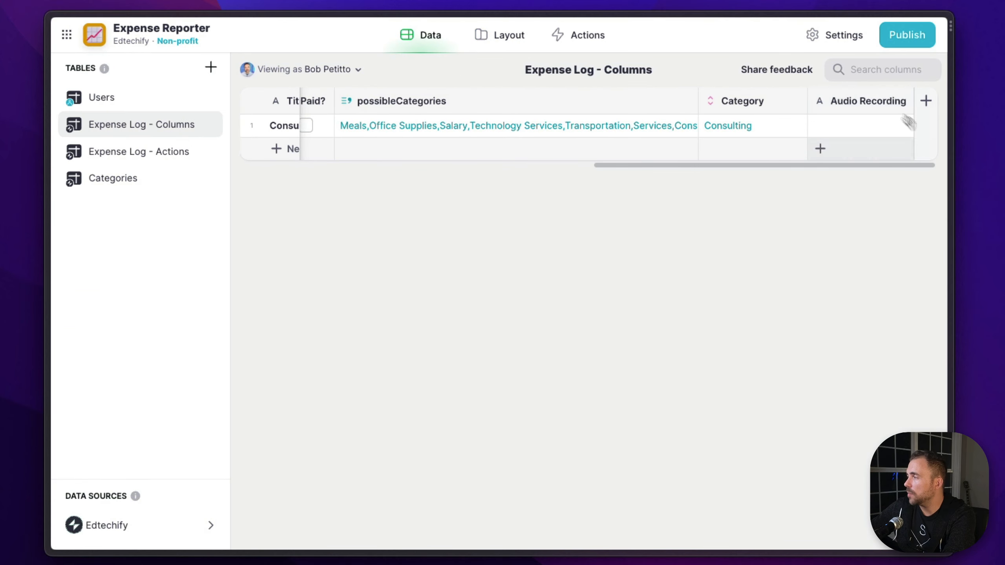
left_click(927, 101)
left_click(709, 160)
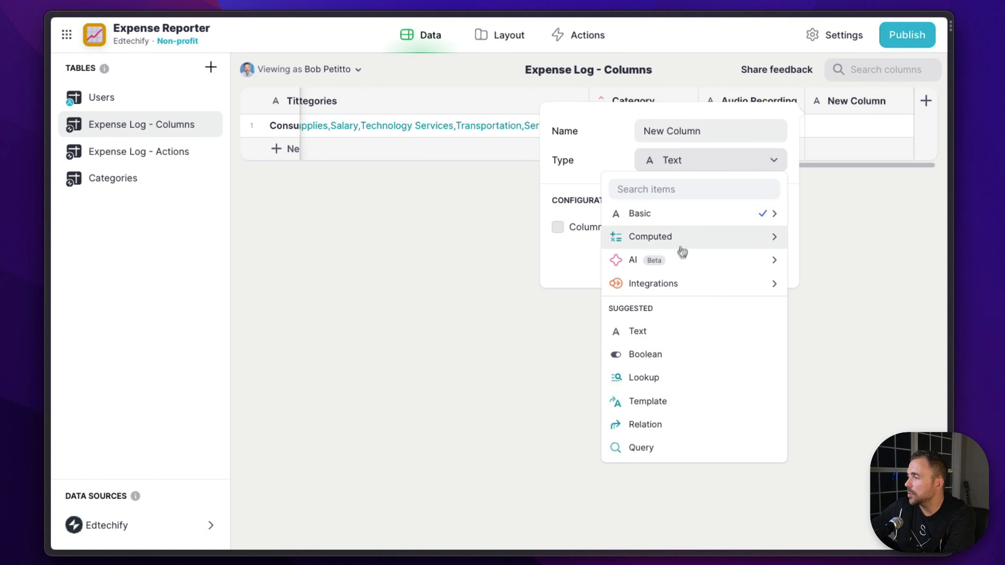
left_click(499, 379)
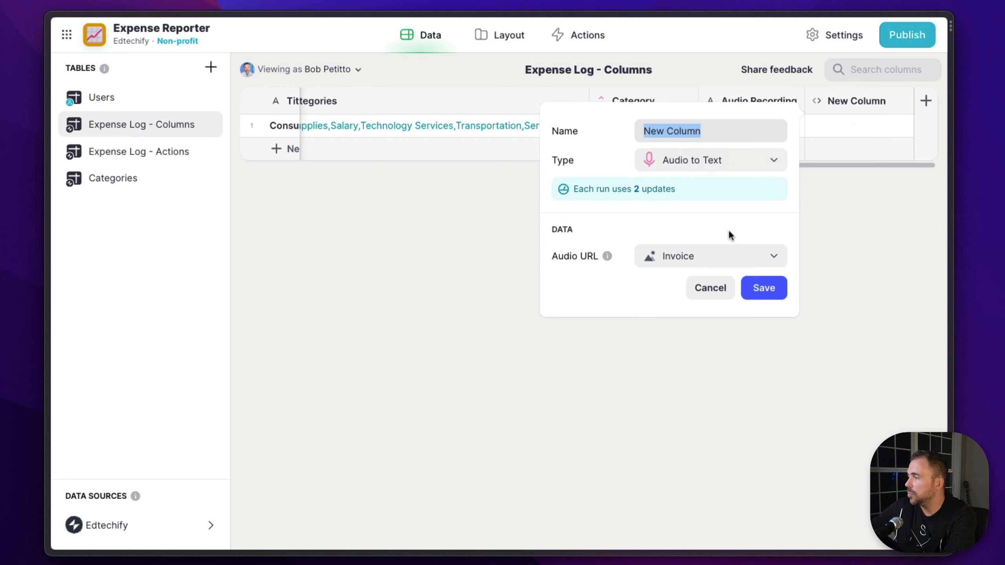
left_click(716, 262)
scroll(690, 447, "down", 5)
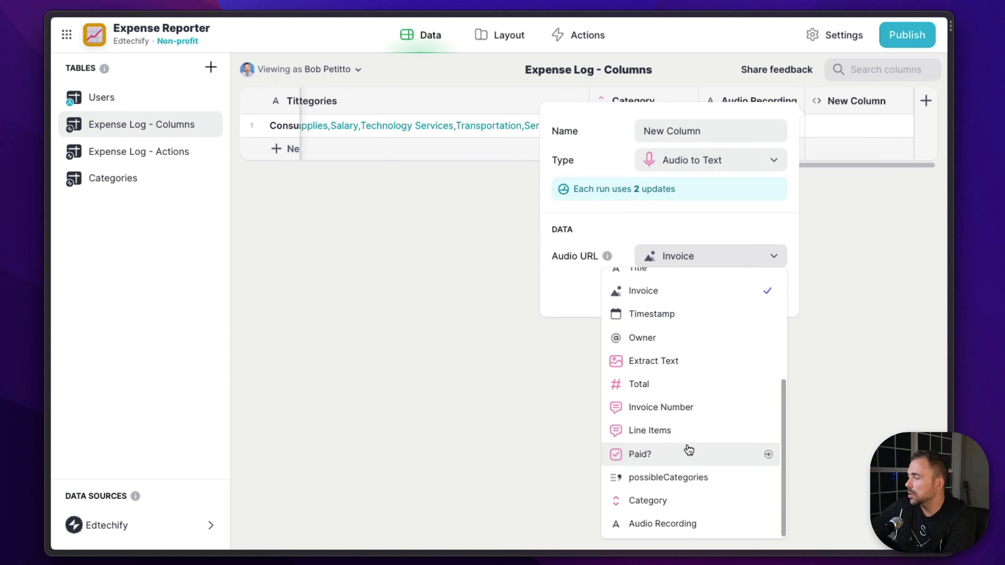
left_click(678, 526)
Name the new audio-to-text column Transcribed Audio and save it
triple_click(673, 137)
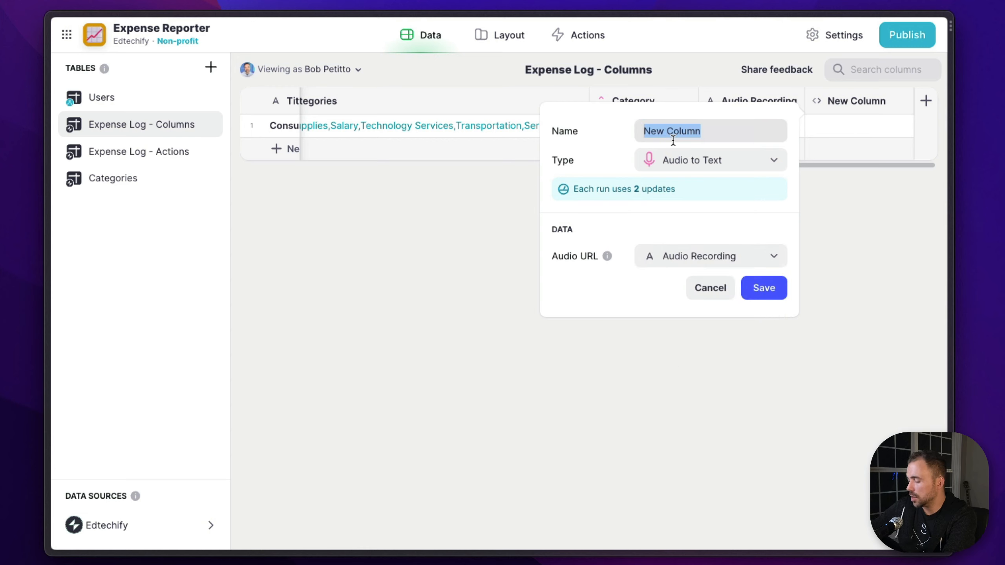
type("Transci")
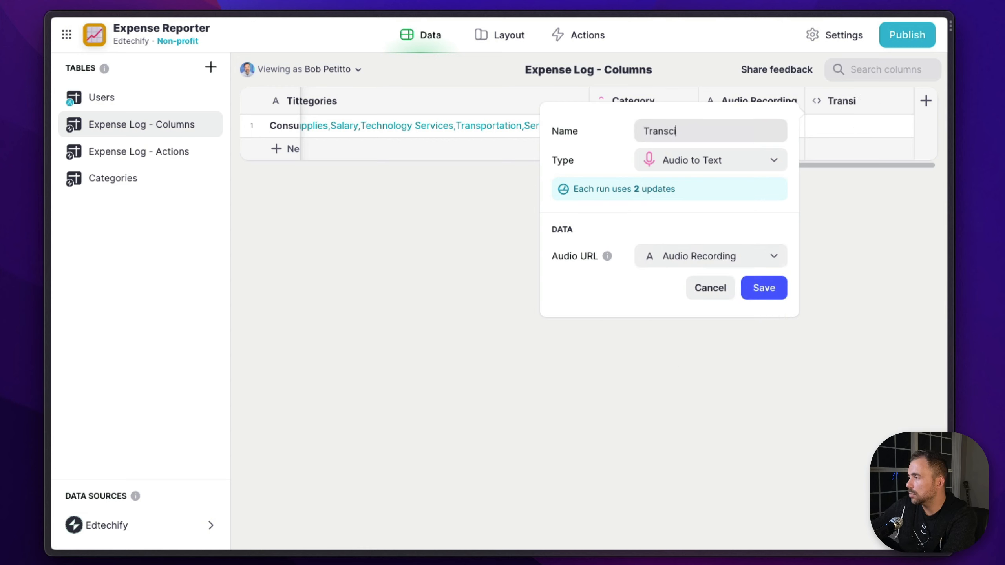
type("bed Audi")
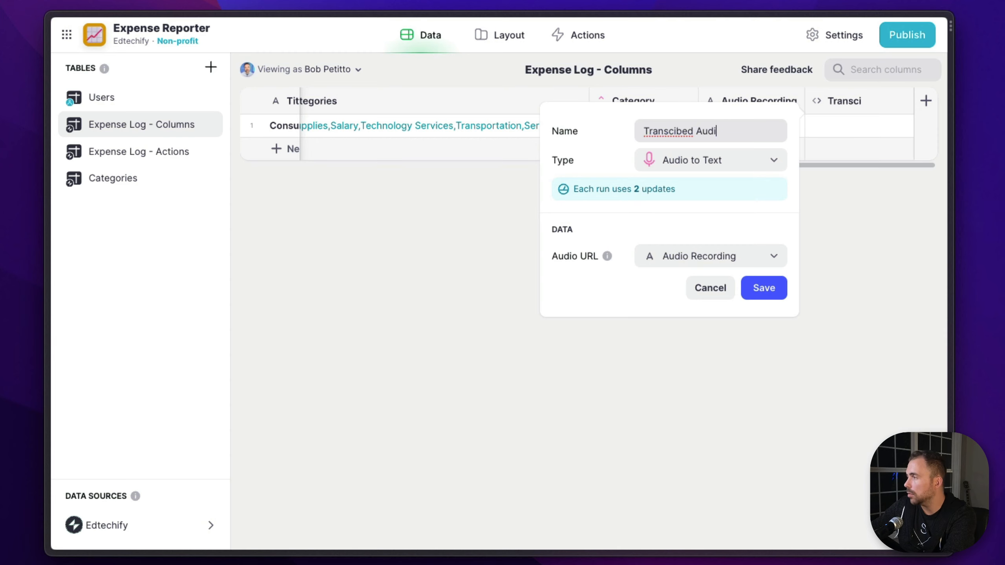
type("o")
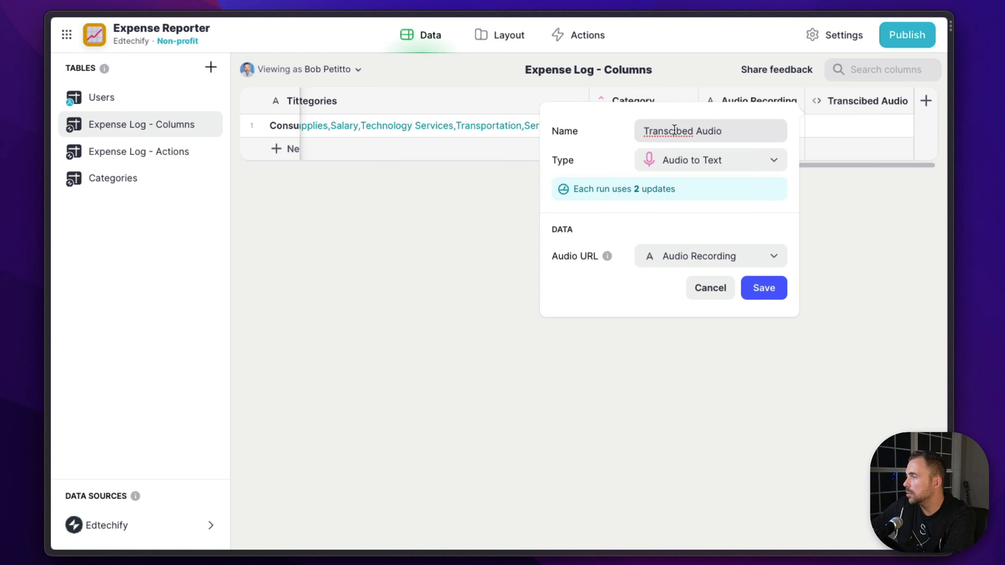
left_click(675, 131)
type("r")
left_click(769, 289)
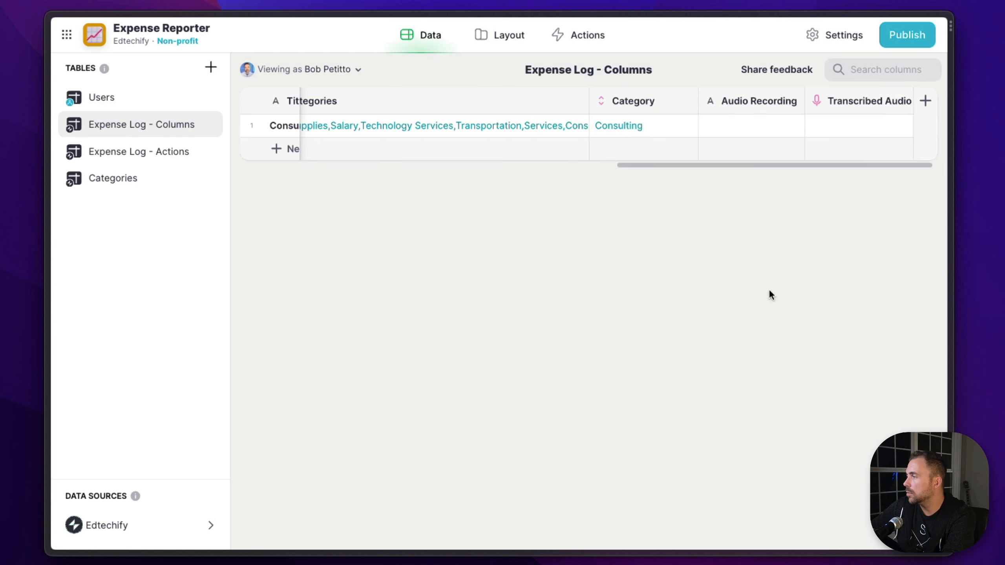
Record a short audio note about the invoice's payment with the recorder on the Consulting Invoice details screen
left_click(509, 35)
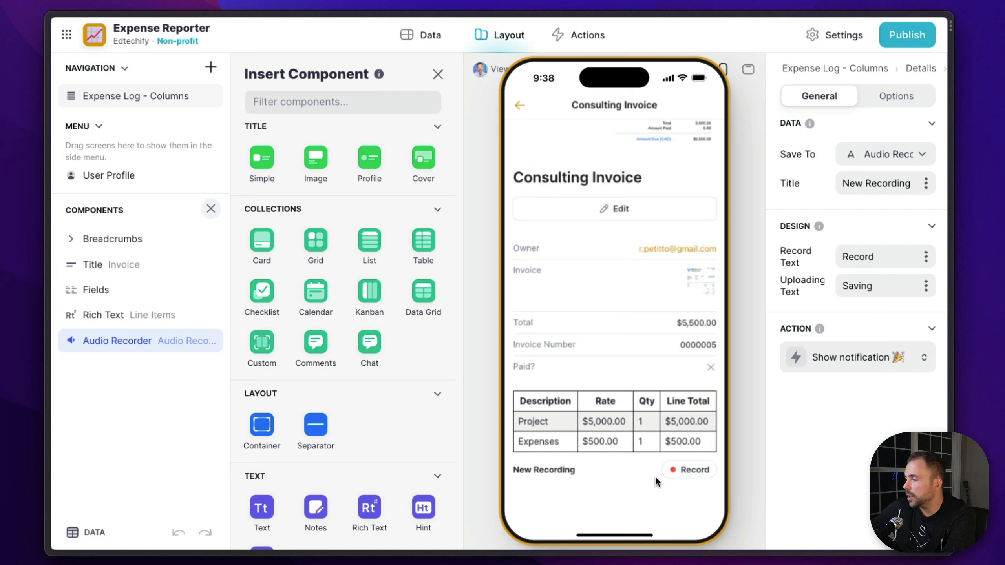
left_click(684, 473)
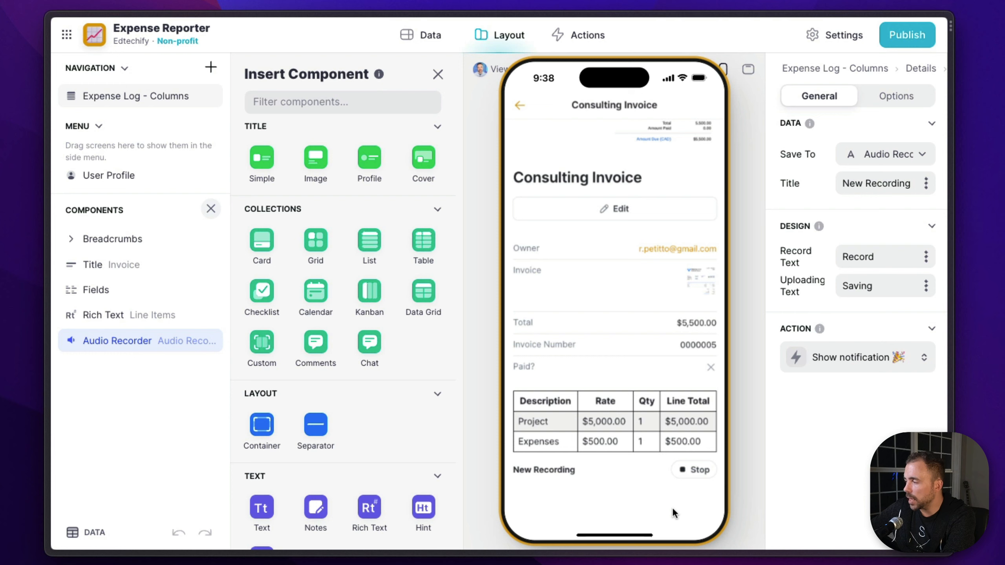
left_click(695, 472)
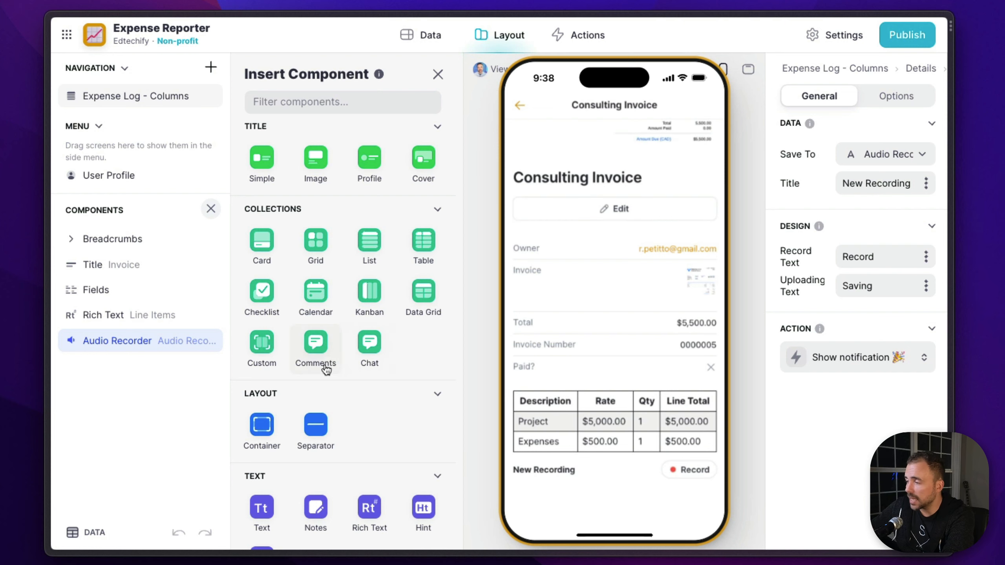
Add a Hint component below the audio recorder and use the Transcribed Audio column as its description
scroll(410, 506, "down", 3)
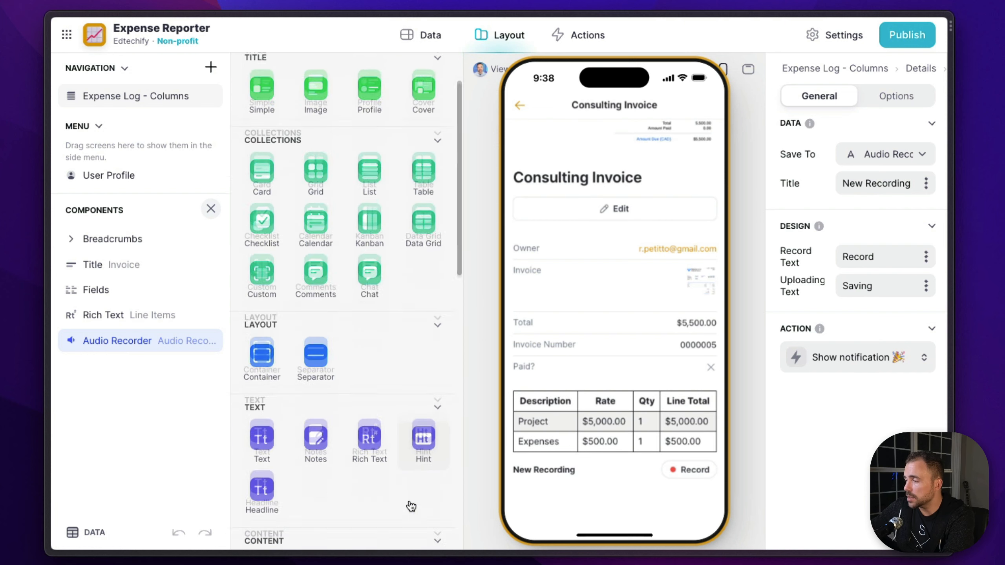
left_click(422, 408)
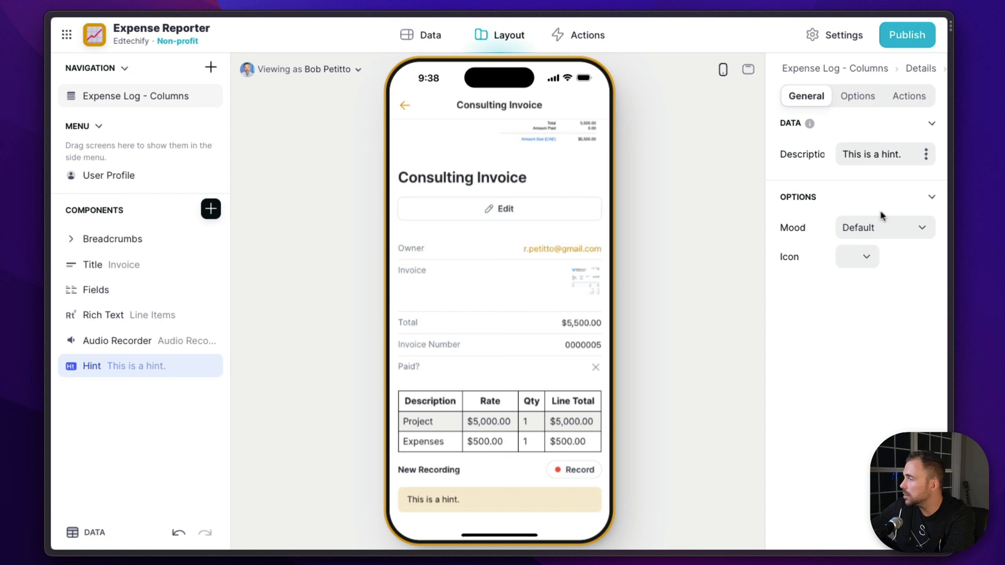
left_click(926, 154)
scroll(839, 471, "down", 4)
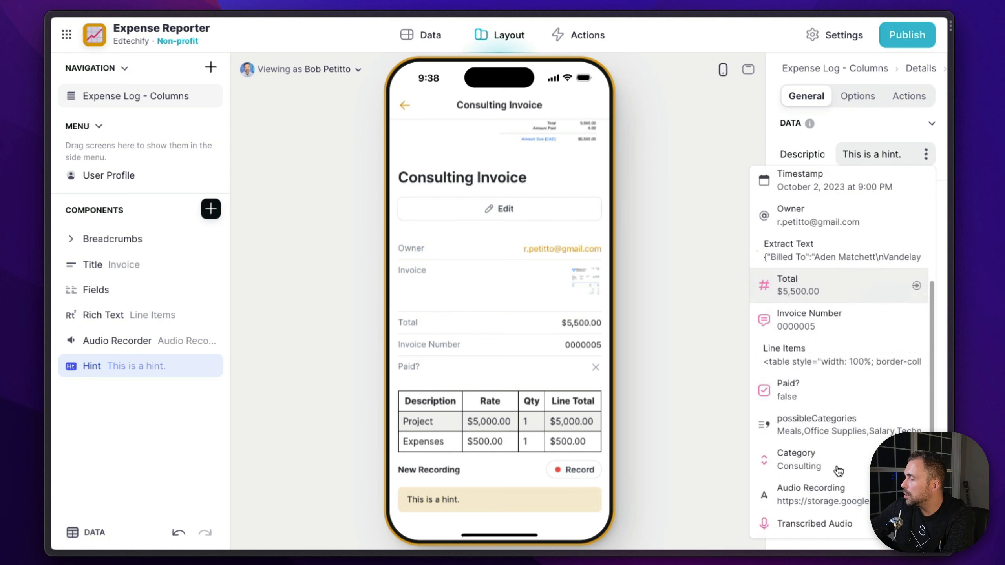
left_click(831, 522)
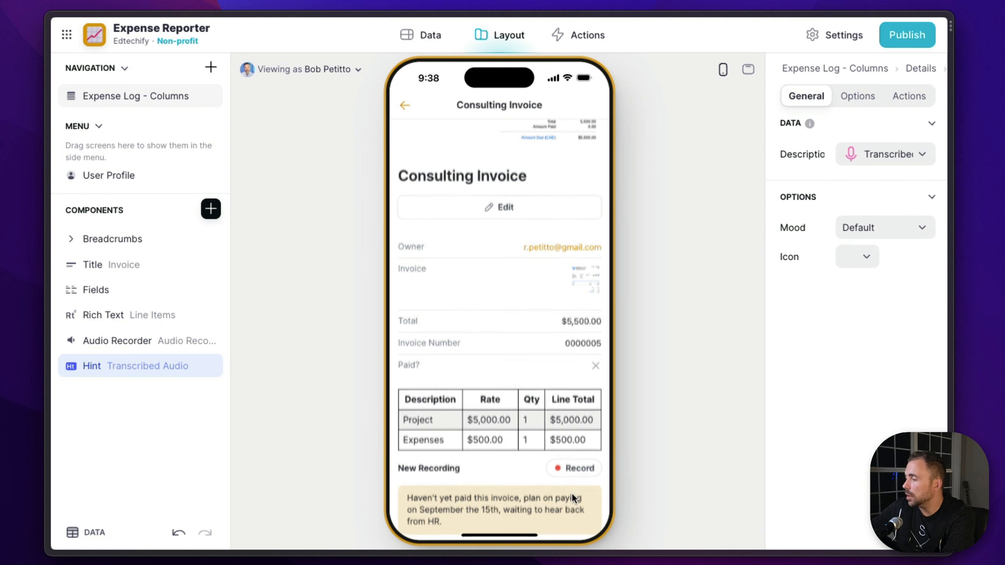
scroll(572, 493, "down", 3)
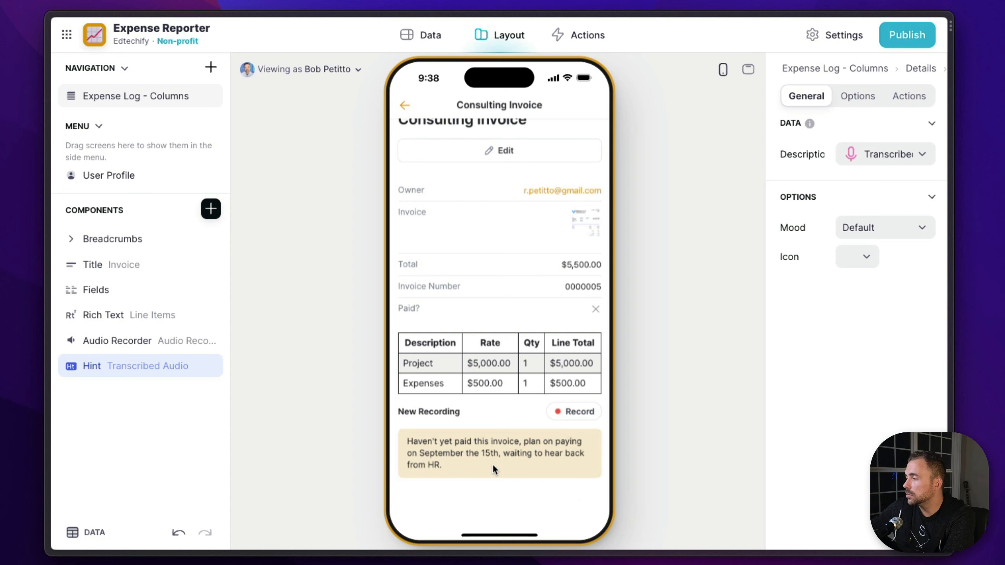
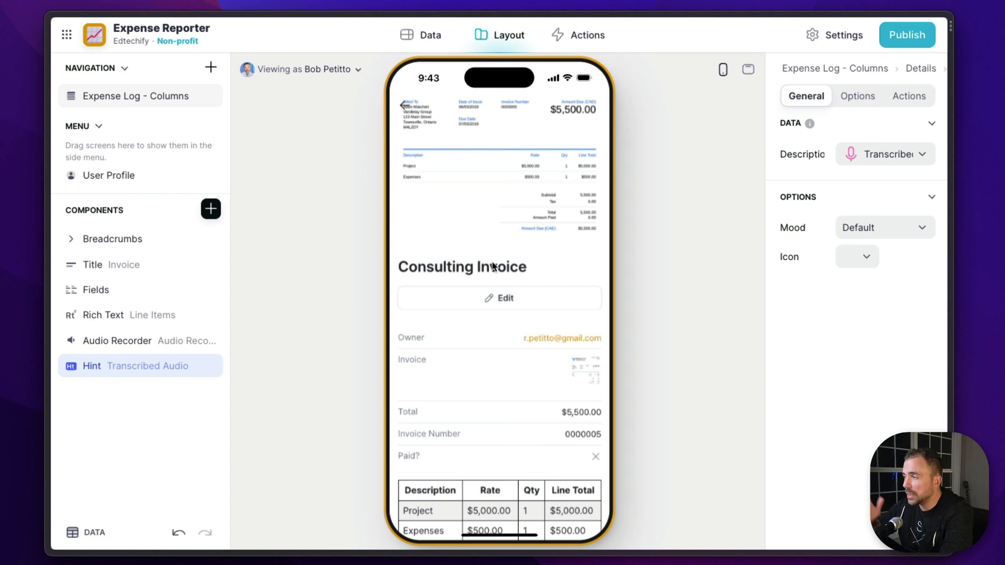
Duplicate the Extract Text column in Expense Log - Columns and save the copy as a Document to Text column
left_click(428, 38)
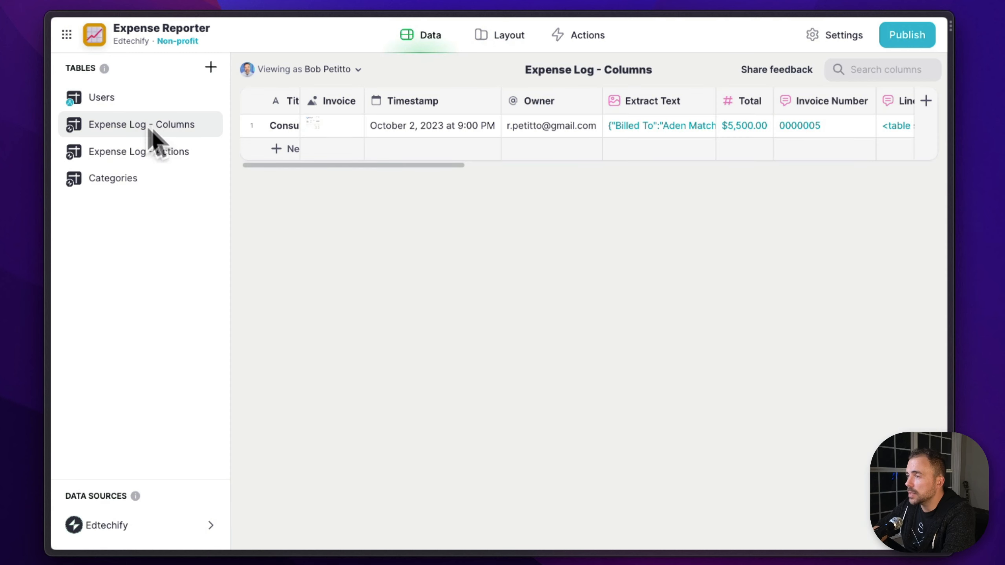
scroll(584, 155, "right", 3)
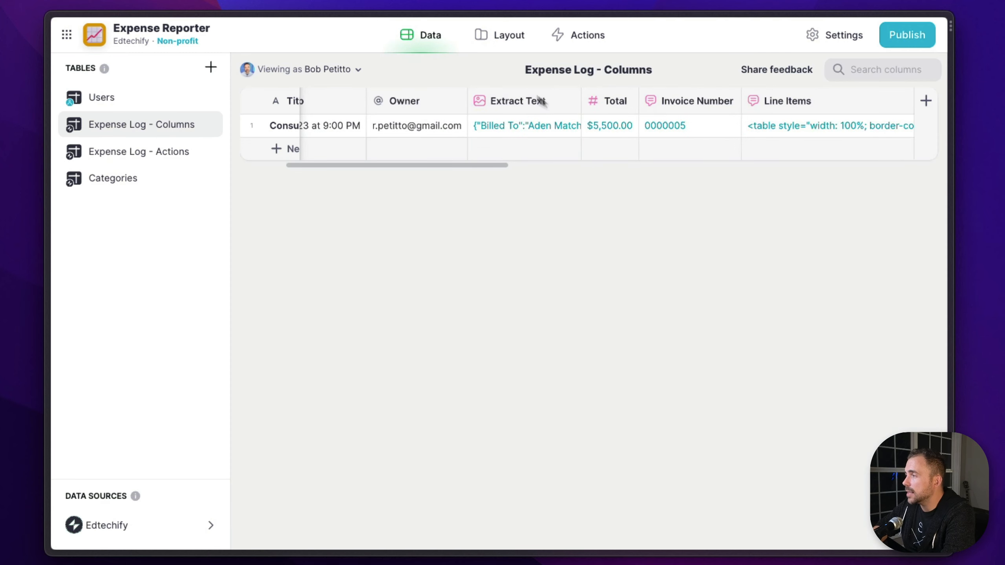
left_click(570, 101)
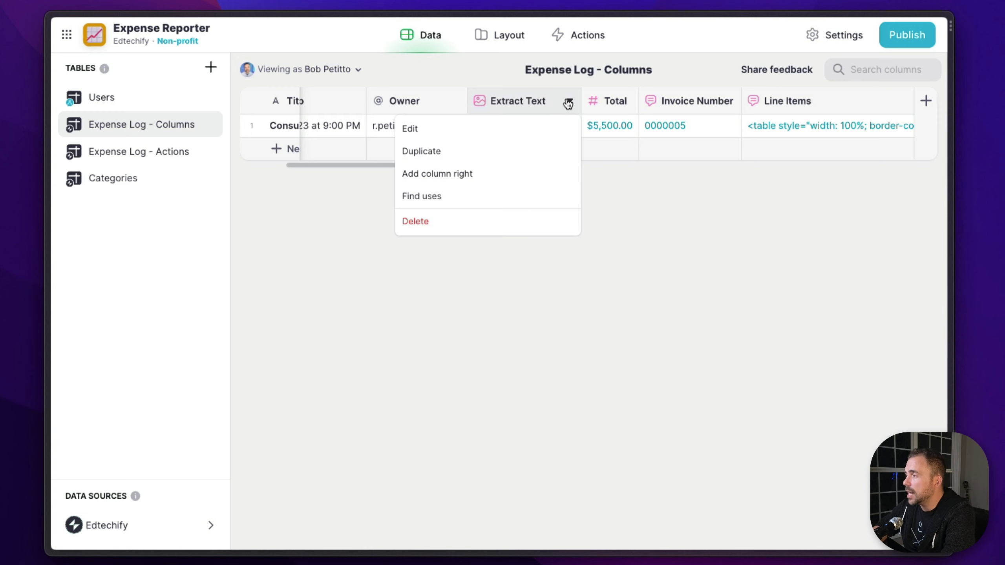
left_click(490, 147)
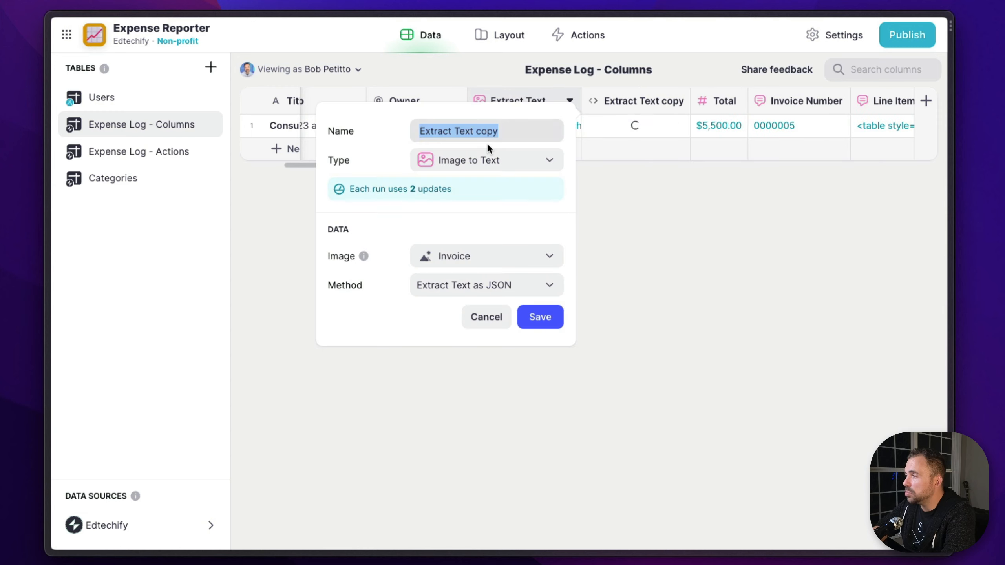
left_click(452, 161)
mouse_move(539, 259)
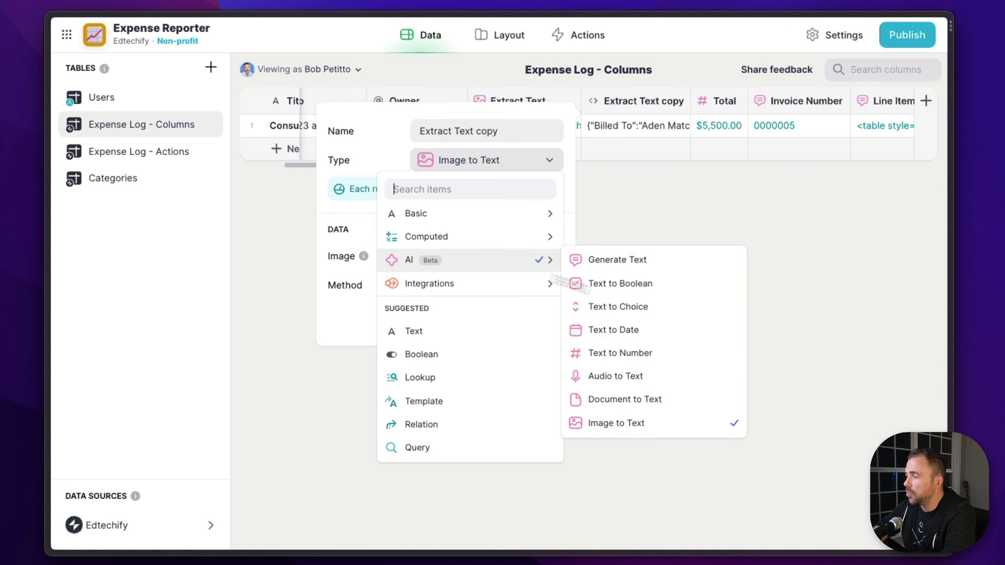
left_click(631, 401)
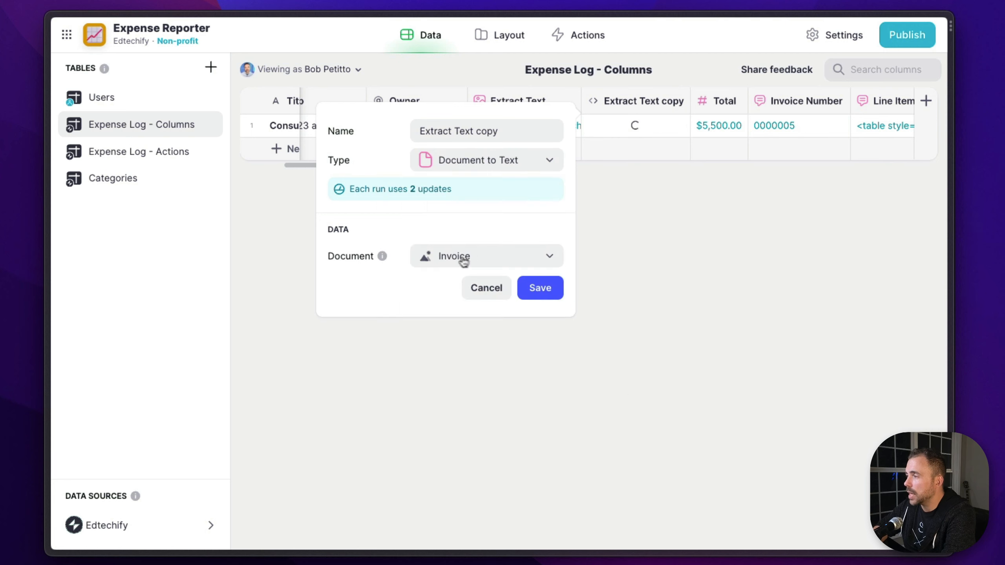
left_click(539, 289)
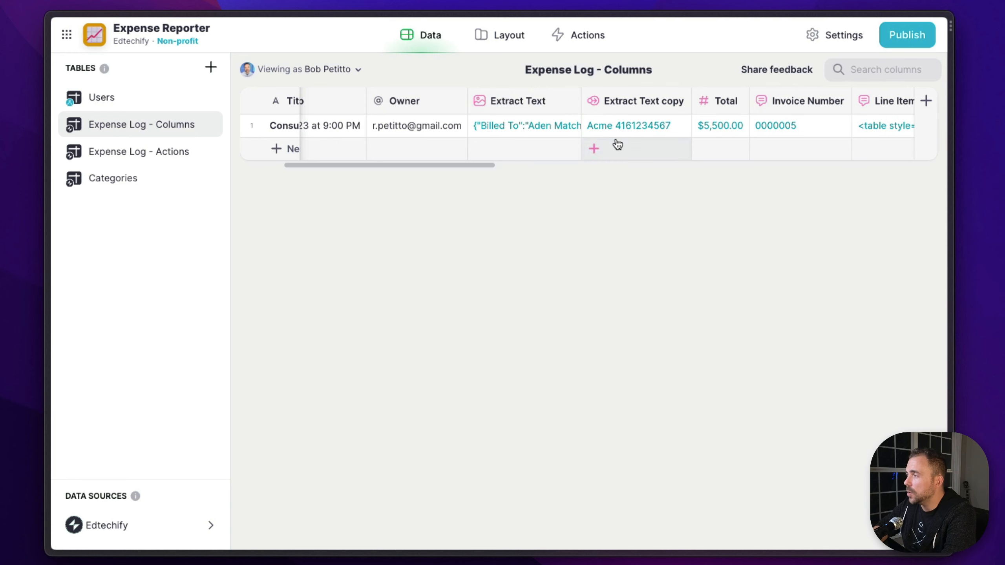
Compare the full extracted invoice text in the Extract Text cell with that in the document-to-text copy
left_click(536, 127)
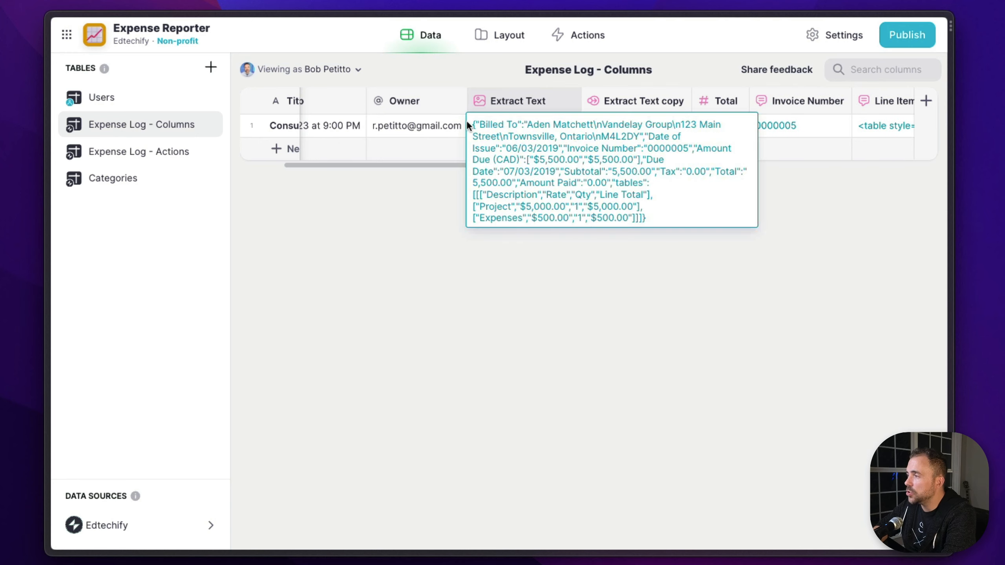
key("Escape")
left_click(617, 128)
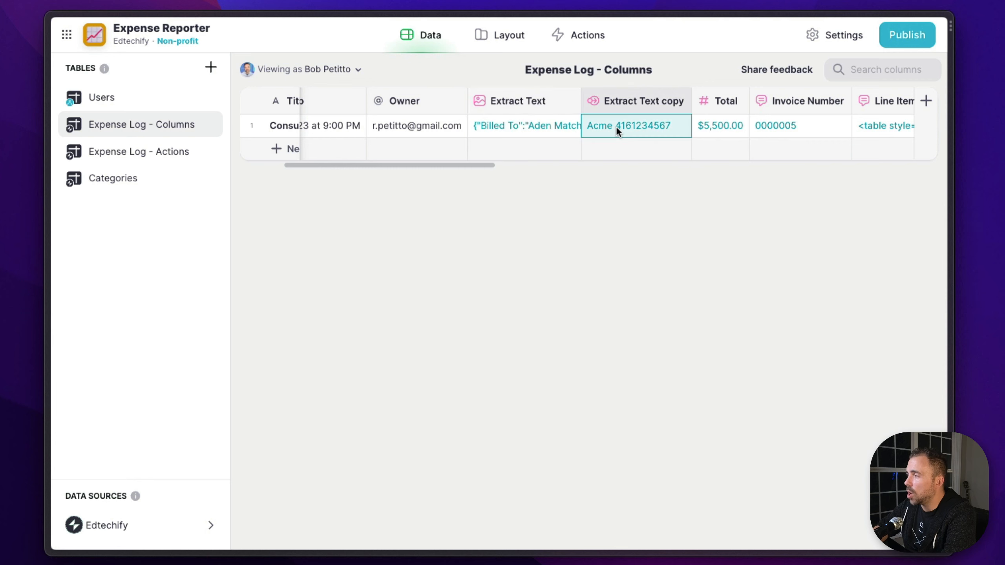
scroll(616, 332, "down", 1)
scroll(616, 331, "up", 1)
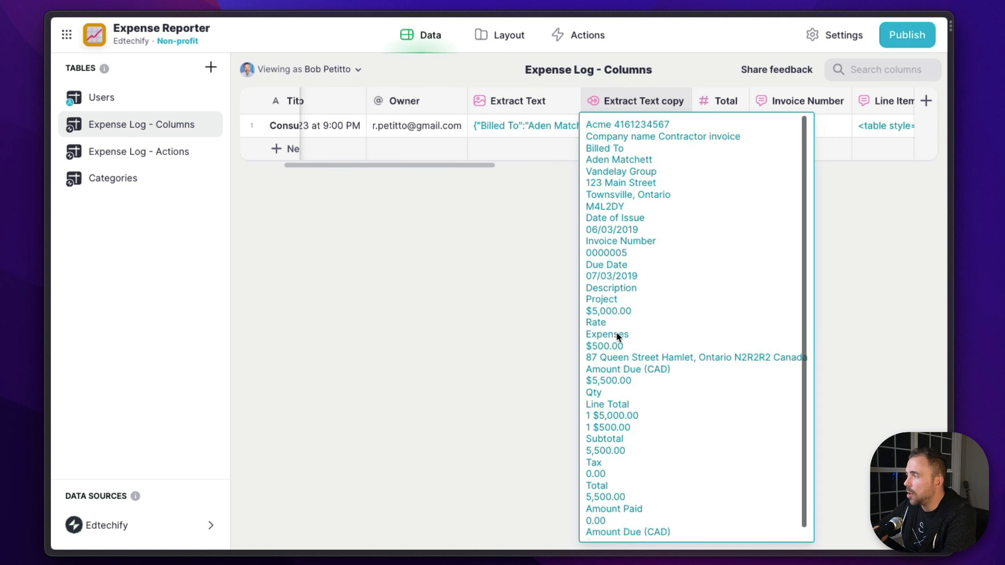
scroll(616, 331, "down", 1)
scroll(616, 335, "up", 1)
left_click(897, 260)
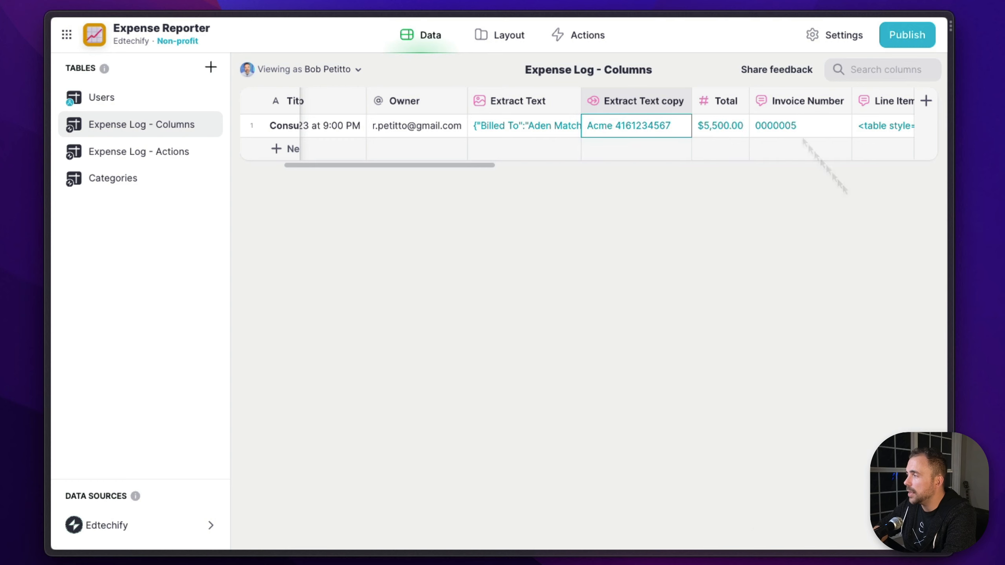
Review the row's Total, Invoice Number, Line Items, Paid? and possibleCategories cells
left_click(733, 129)
left_click(792, 128)
left_click(876, 121)
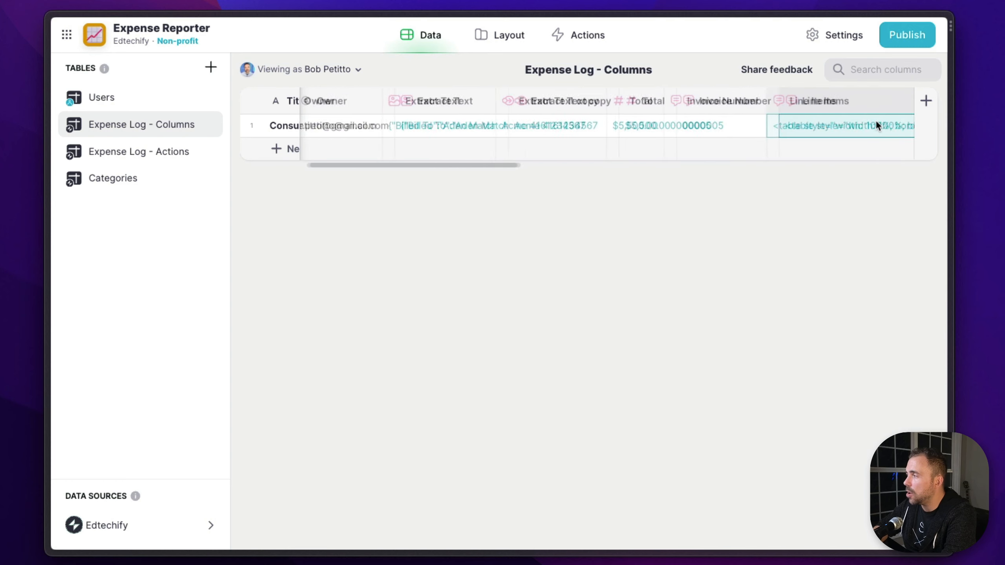
left_click(777, 125)
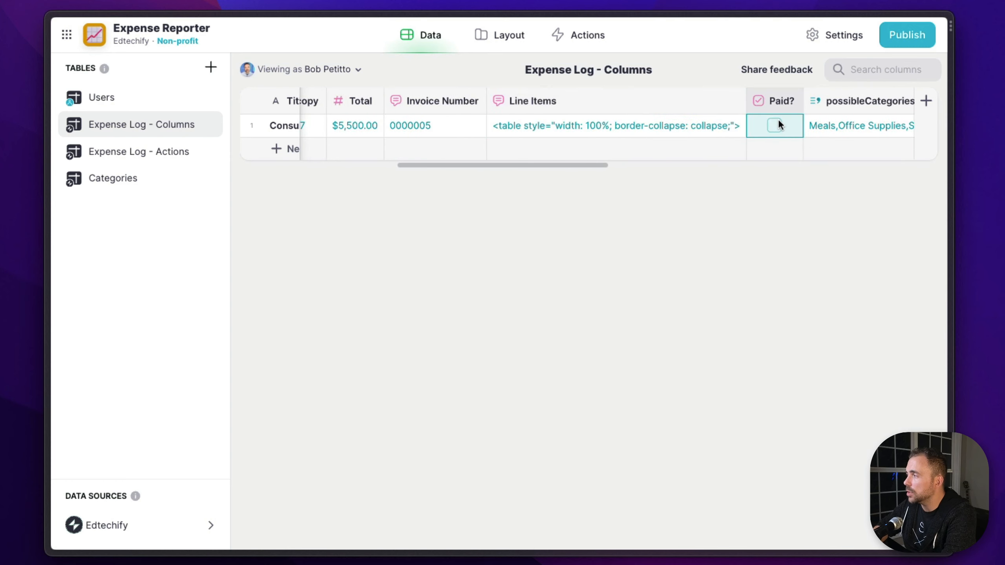
left_click(861, 127)
scroll(861, 127, "right", 20)
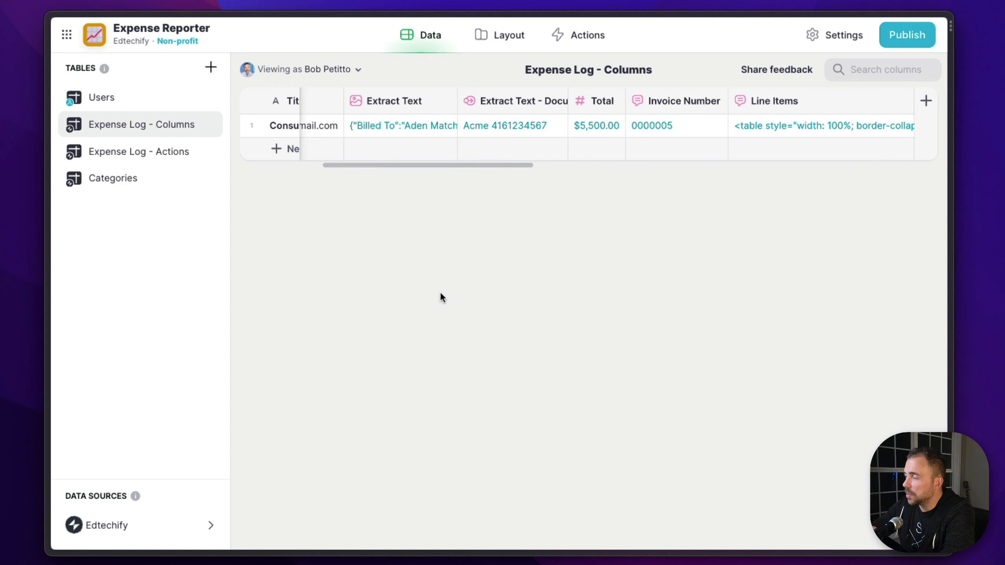
Set the Total column's input to Extract Text - Document and save it
left_click(593, 106)
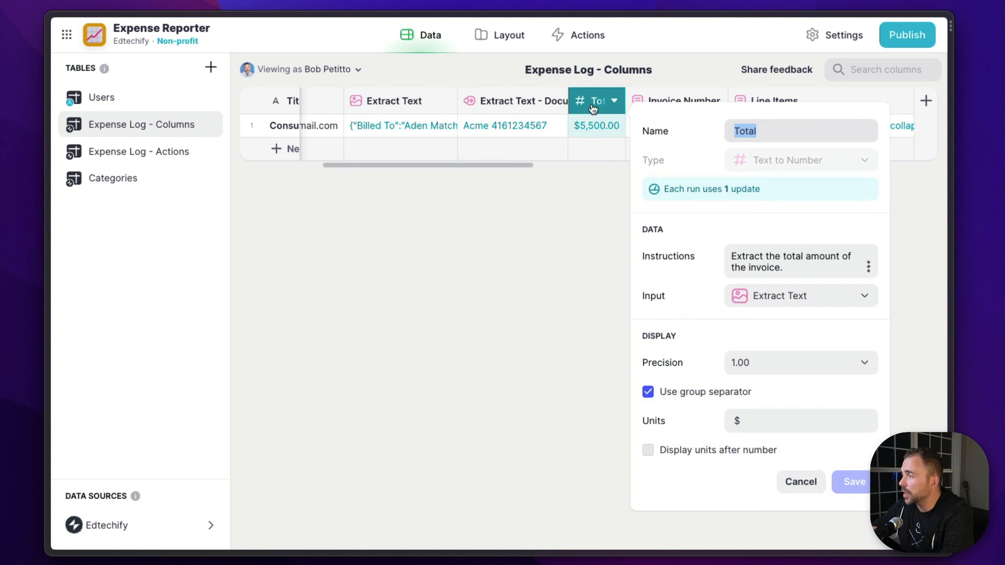
left_click(764, 296)
scroll(766, 263, "down", 3)
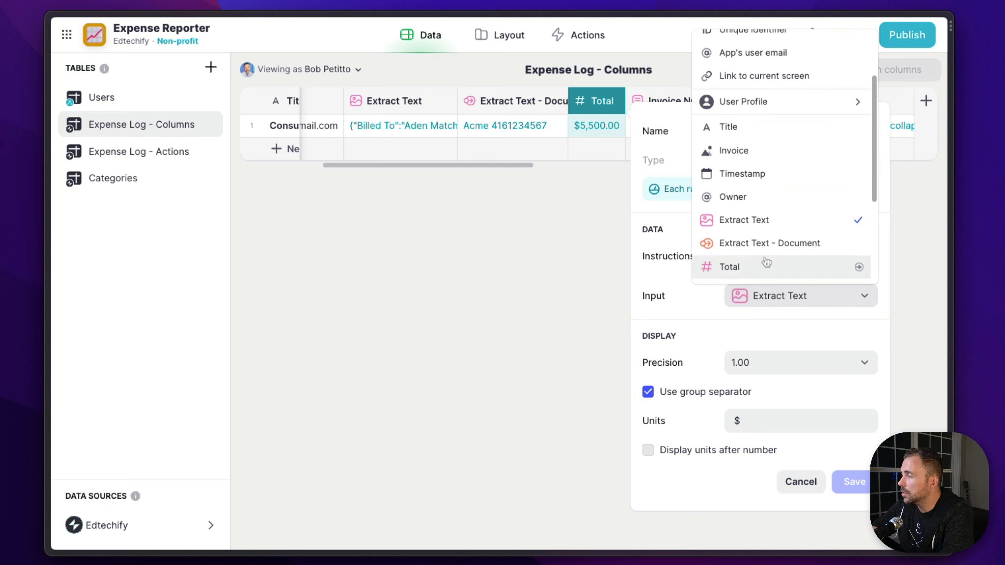
left_click(768, 243)
left_click(852, 482)
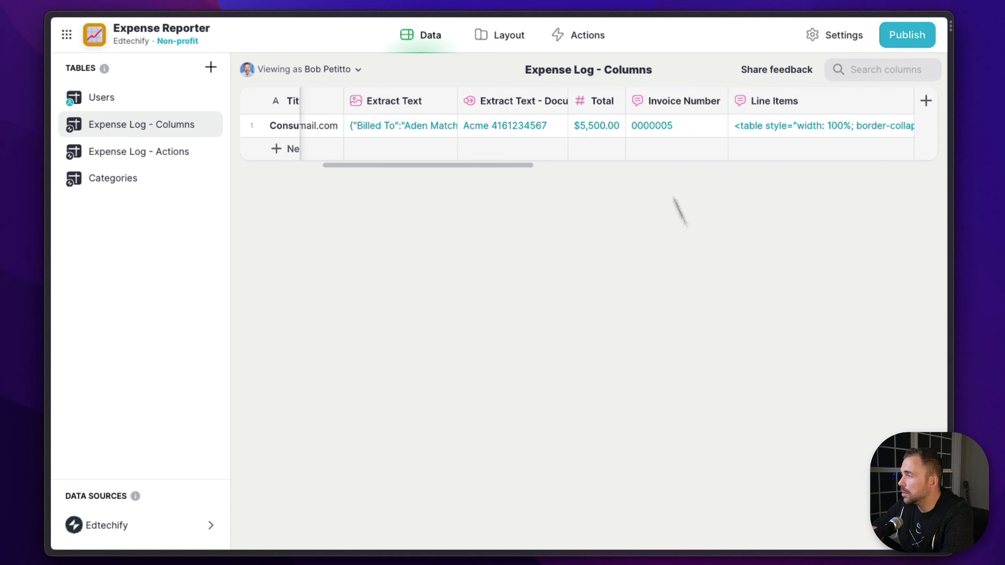
Set the Invoice Number column's input to Extract Text - Document and save it
left_click(669, 101)
left_click(530, 294)
left_click(514, 268)
left_click(584, 328)
Switch the Line Items column's input to Extract Text - Document and save it
left_click(773, 107)
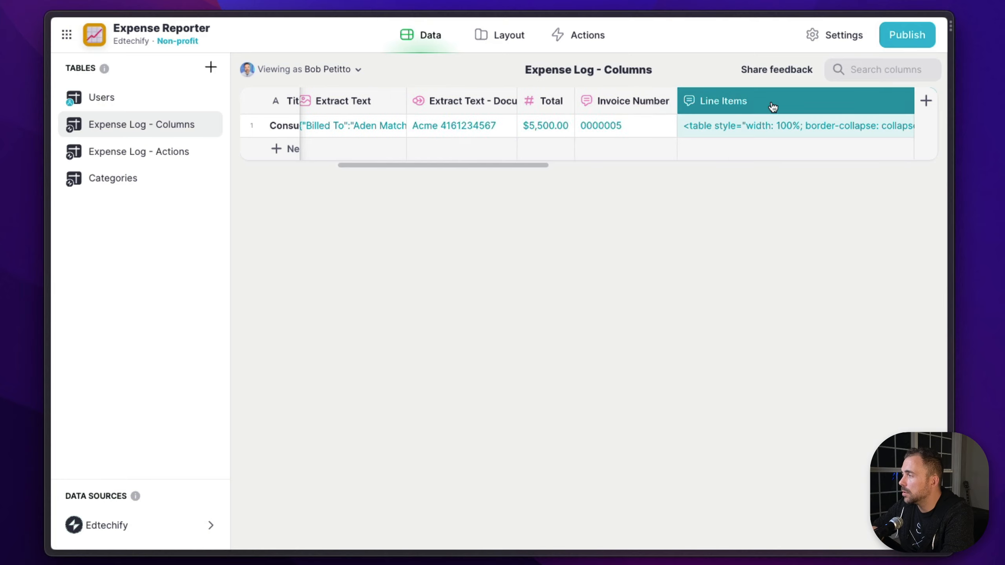
left_click(554, 343)
scroll(554, 303, "down", 3)
left_click(556, 295)
left_click(638, 371)
Change the Paid? column's input to Extract Text - Document and save it
scroll(764, 124, "right", 6)
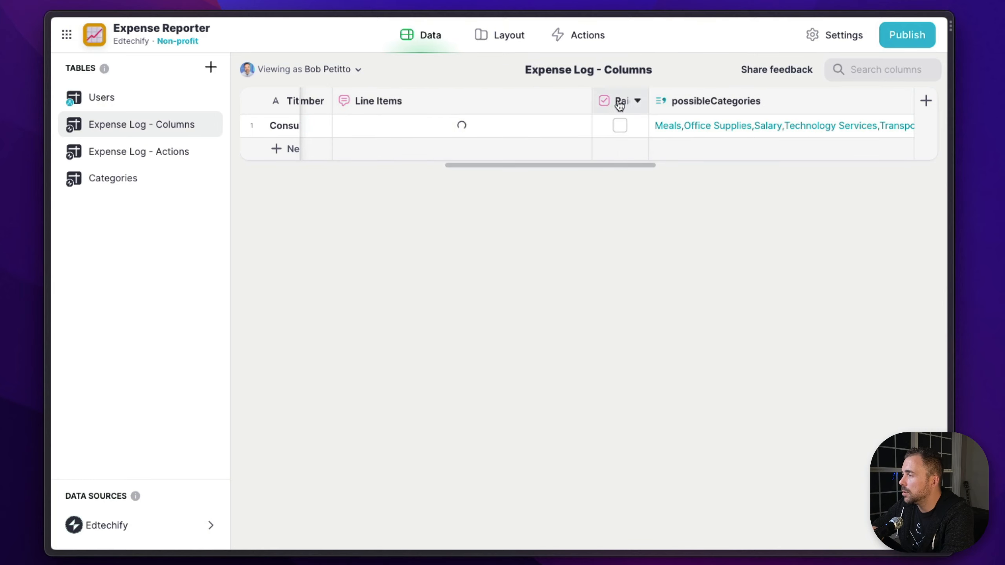
left_click(621, 105)
left_click(806, 296)
scroll(801, 249, "down", 3)
left_click(788, 174)
left_click(877, 327)
Use Extract Text - Document as the Category column's input and save it
scroll(741, 108, "right", 8)
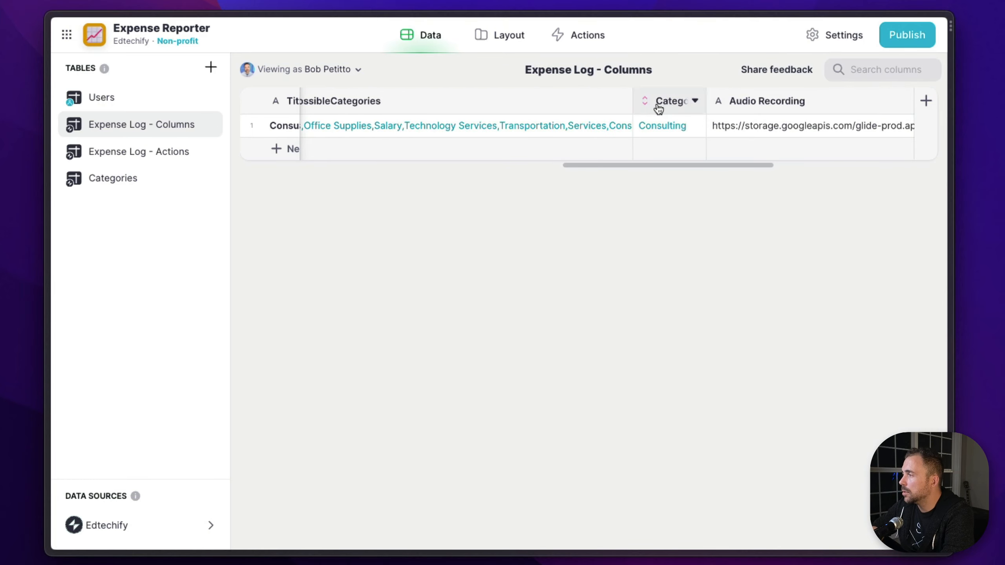
left_click(658, 108)
left_click(527, 285)
scroll(543, 414, "down", 3)
left_click(543, 453)
left_click(583, 328)
scroll(499, 106, "right", 6)
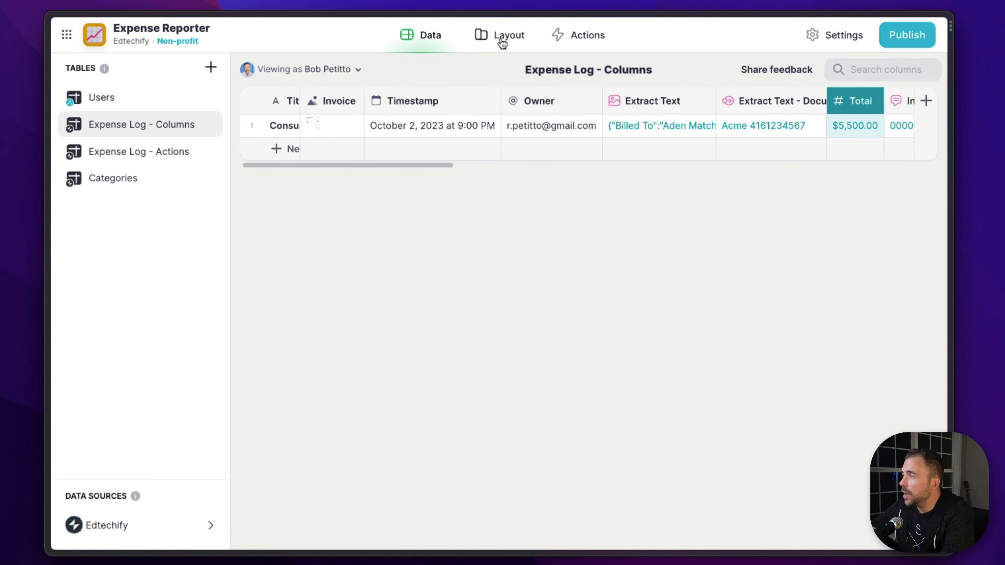
In the Expense Log - Columns Add item form, replace the Invoice Image Picker with a File Picker
left_click(502, 44)
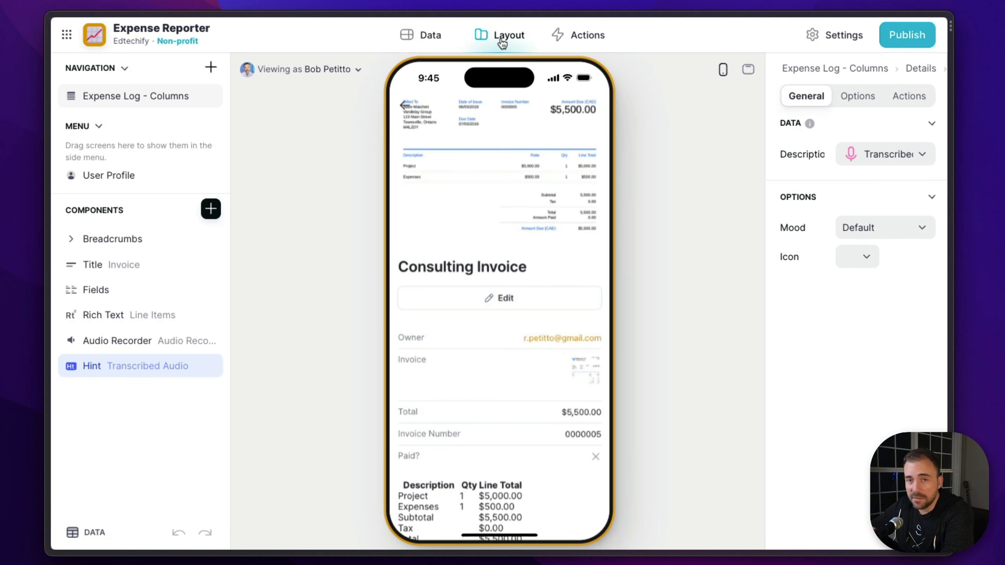
left_click(400, 105)
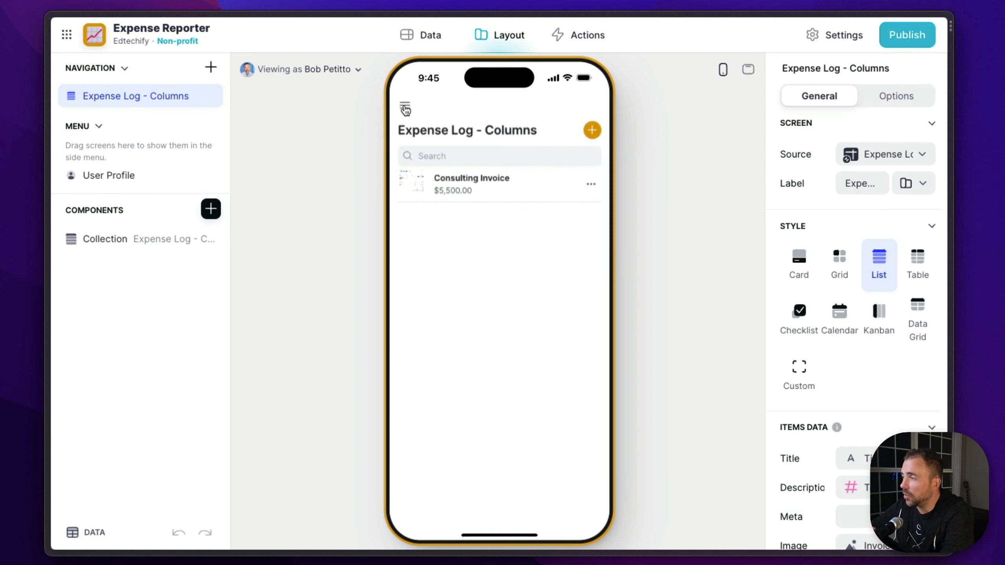
left_click(593, 131)
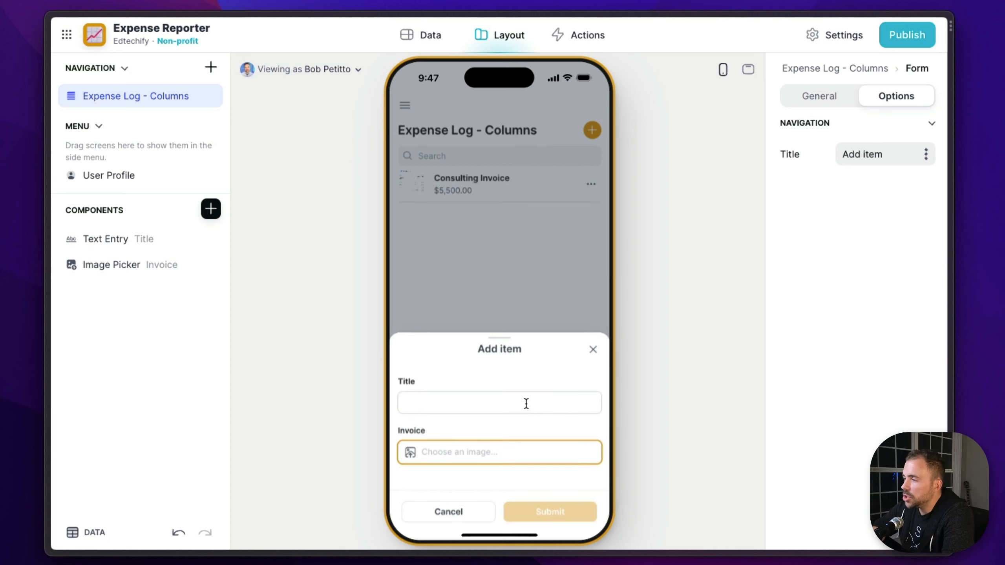
mouse_move(130, 263)
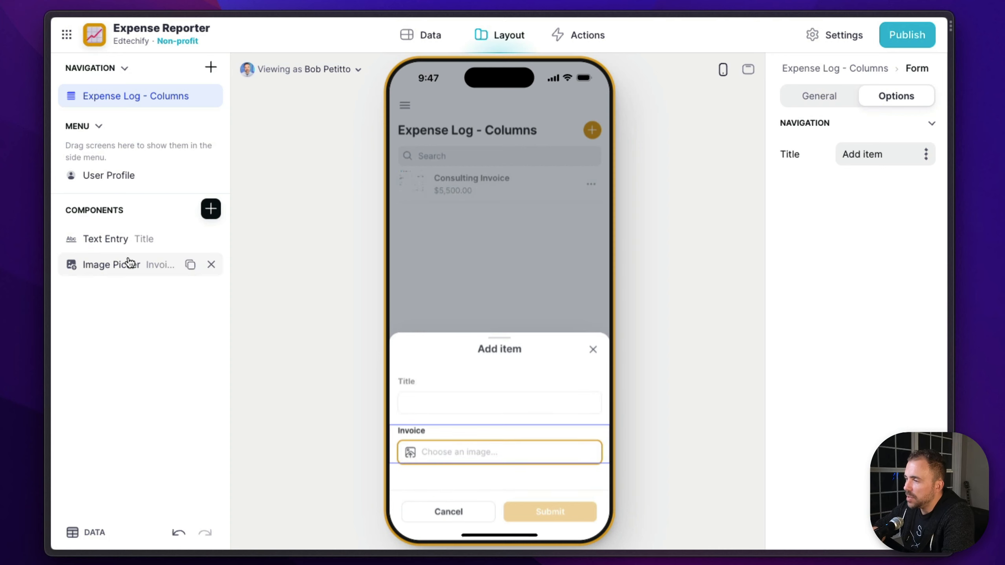
left_click(211, 265)
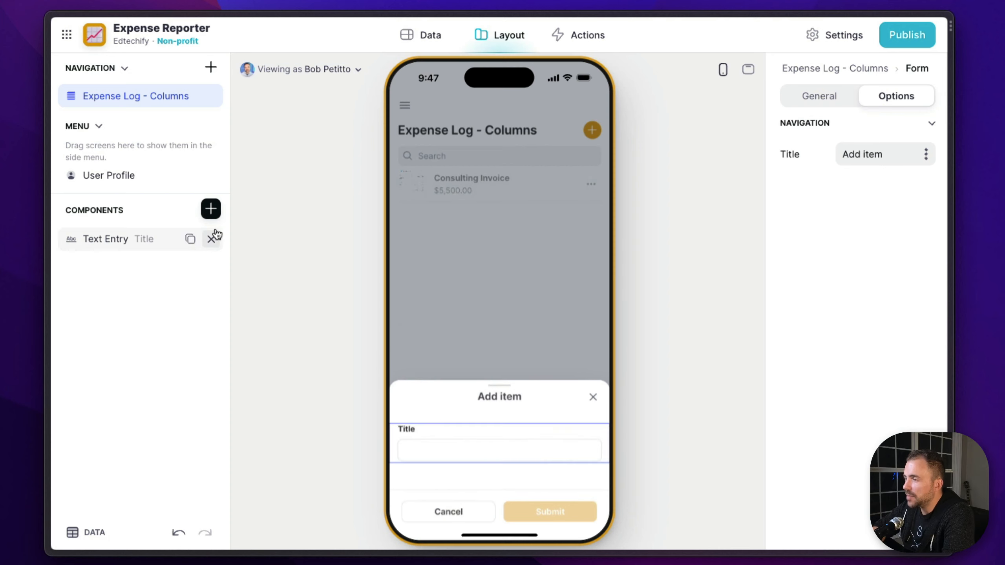
left_click(210, 209)
type("fil")
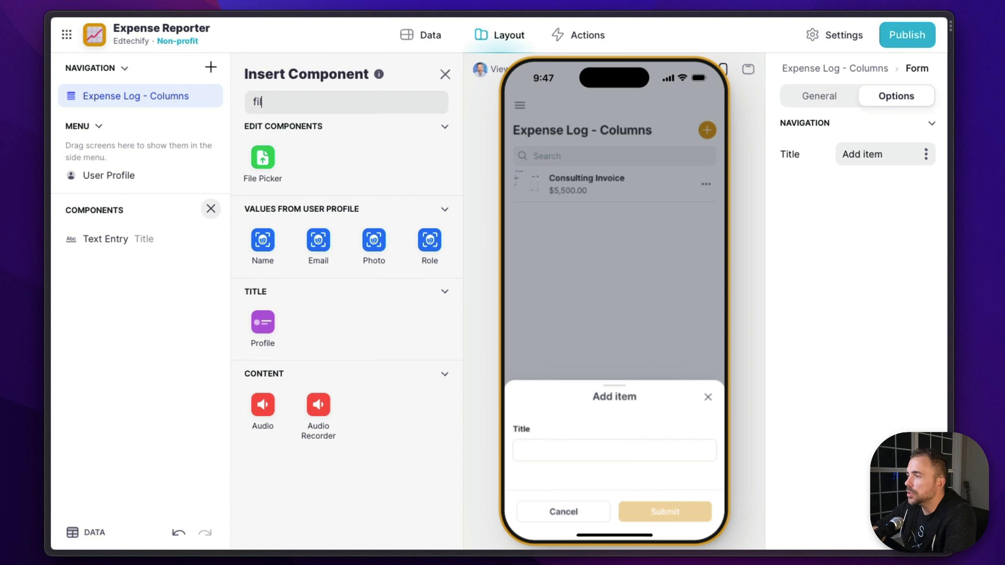
left_click(262, 166)
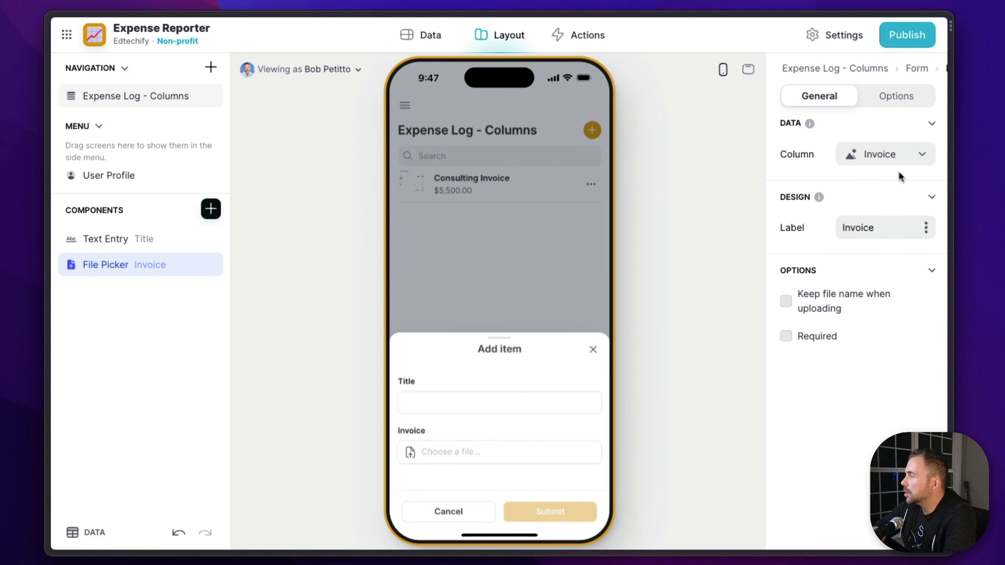
left_click(888, 162)
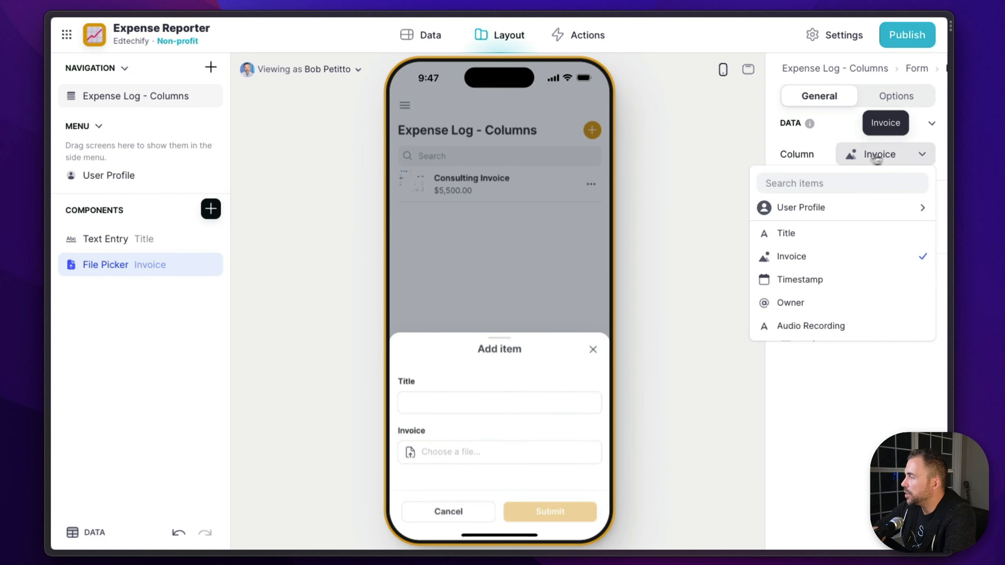
left_click(890, 157)
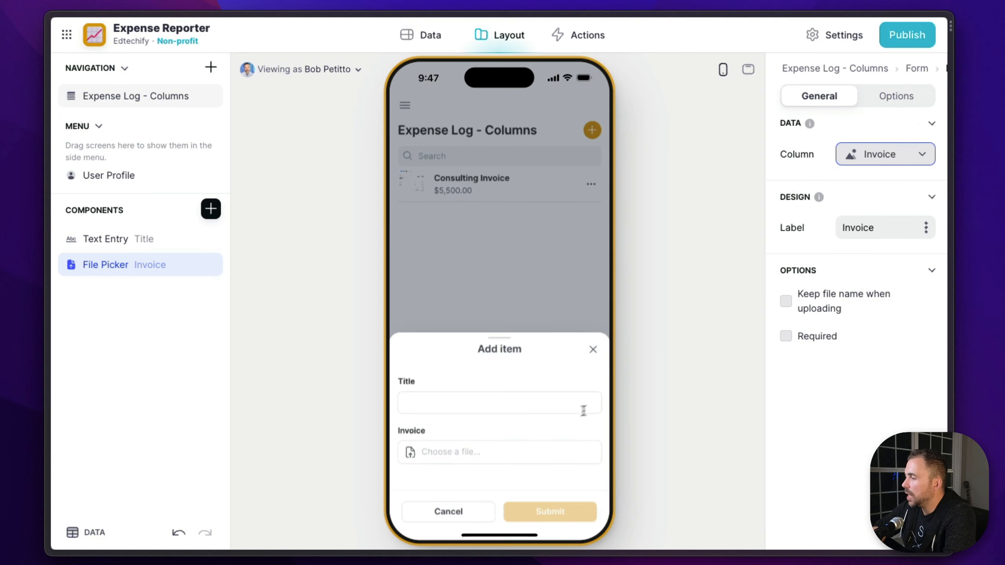
Upload invoice.pdf from the Desktop folder in the Add item form, title it New Invoice, and submit
left_click(481, 453)
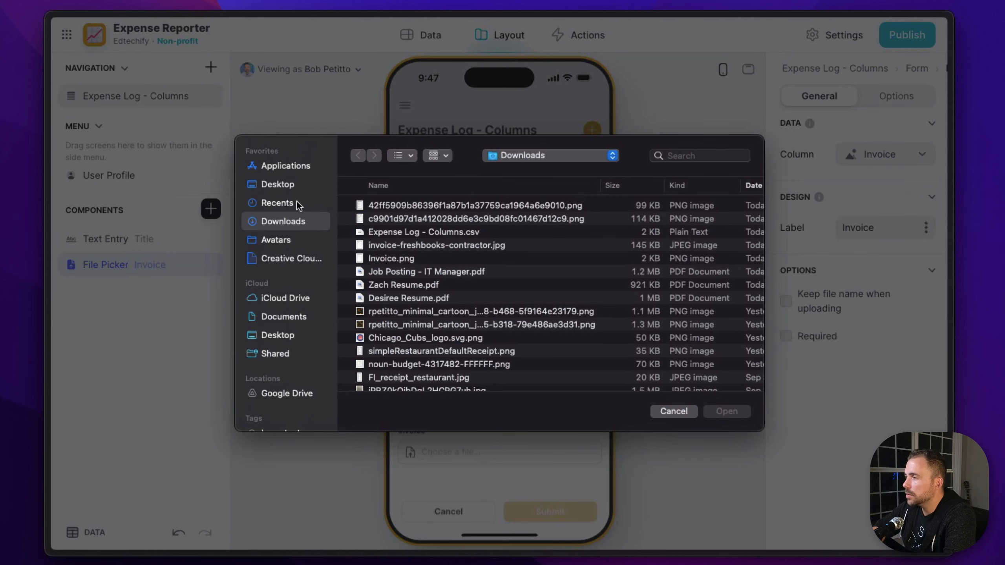
left_click(297, 185)
left_click(395, 204)
left_click(712, 412)
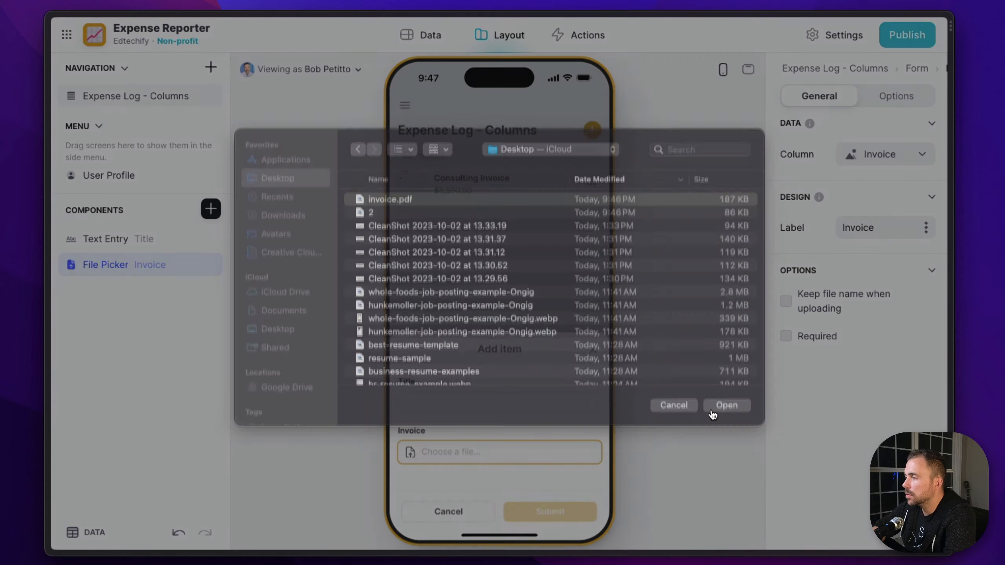
left_click(484, 403)
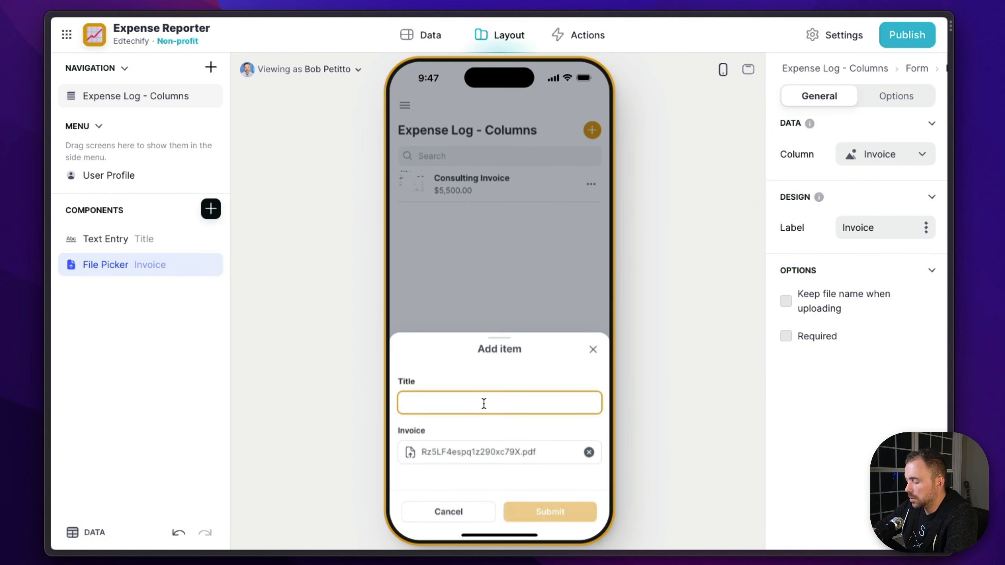
type("New Invoice")
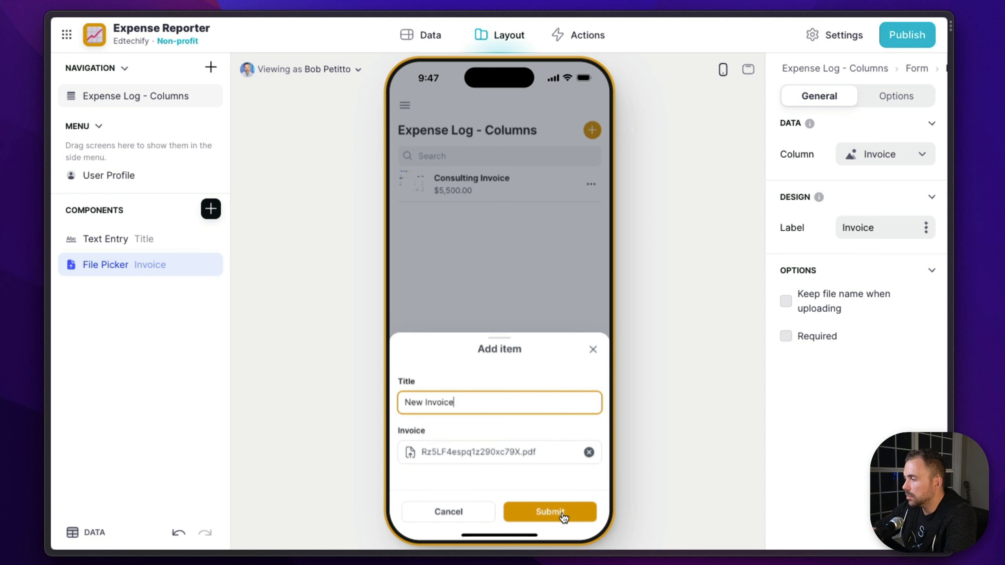
left_click(564, 517)
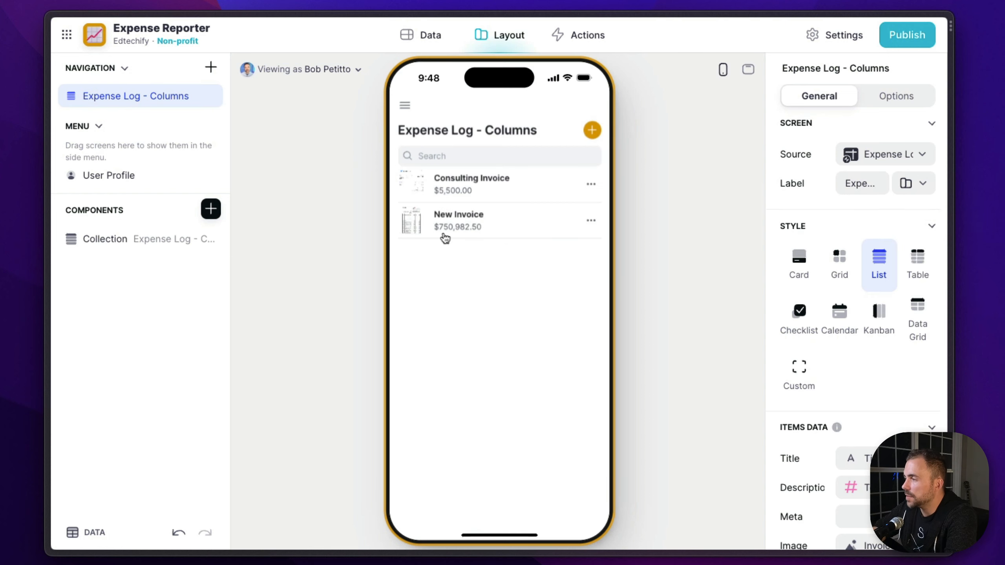
Open the New Invoice item with its data row and examine the total in the Extract Text - Document cell
left_click(425, 232)
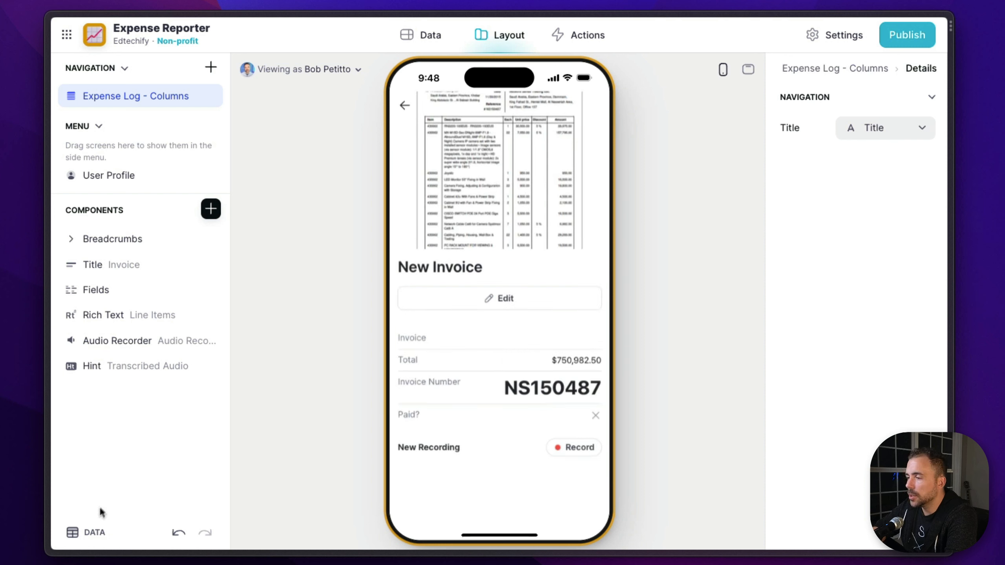
left_click(84, 532)
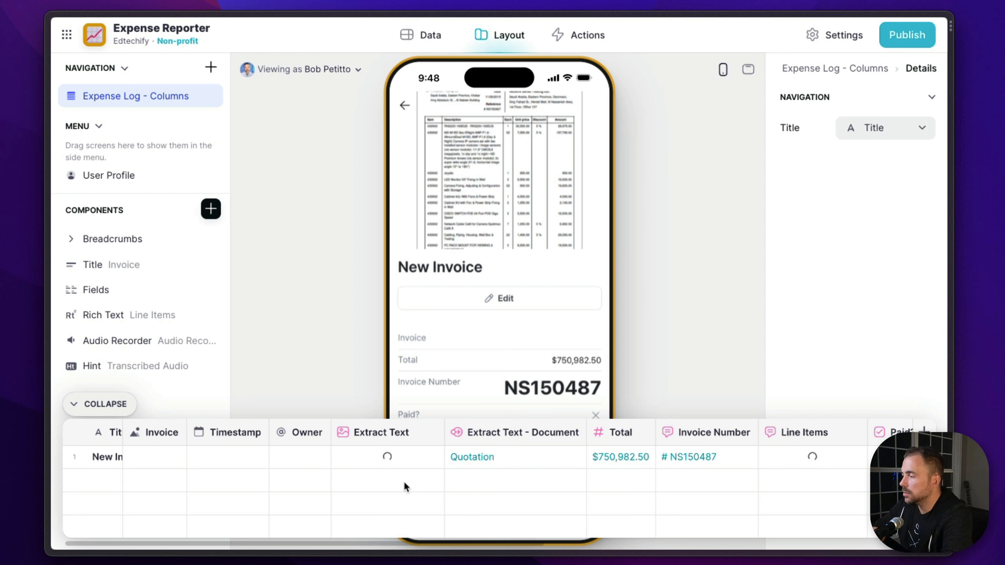
left_click(514, 456)
scroll(546, 501, "down", 10)
scroll(546, 501, "up", 3)
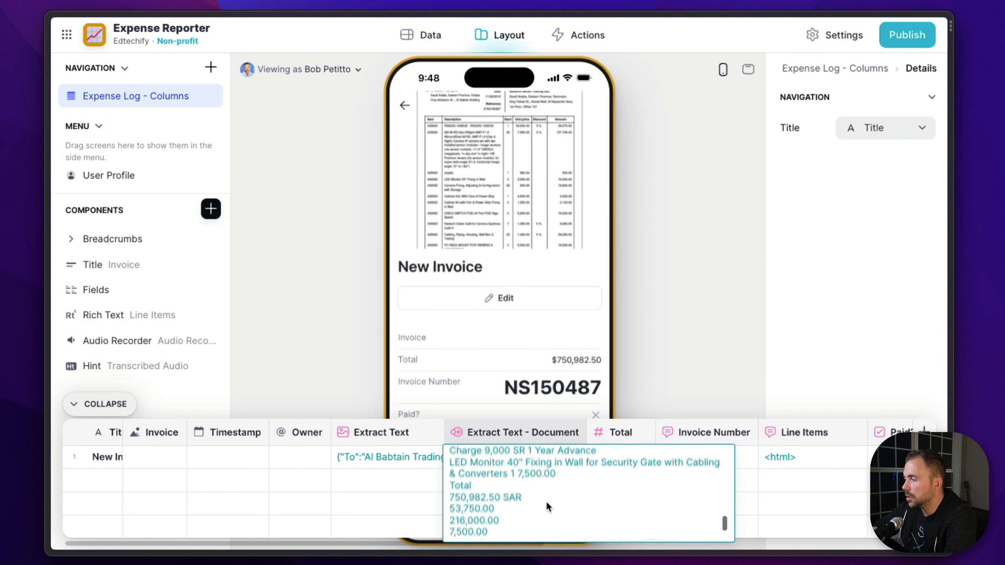
scroll(545, 500, "down", 1)
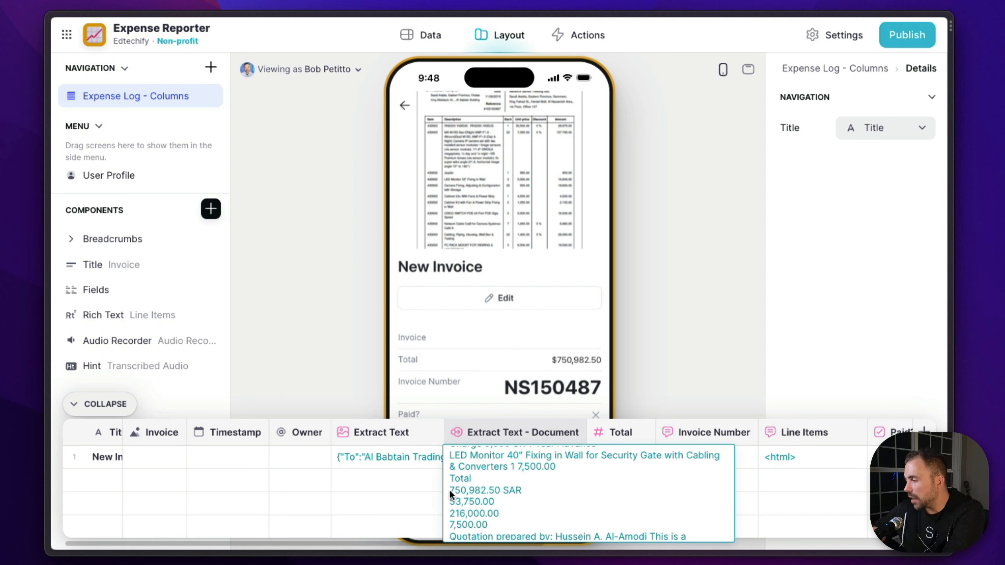
left_click_drag(449, 490, 479, 497)
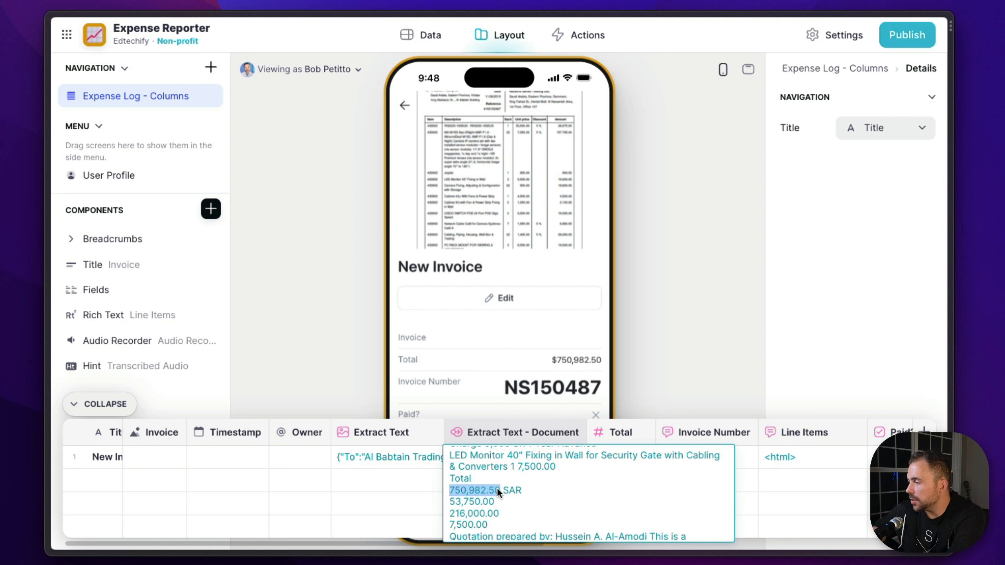
left_click(503, 493)
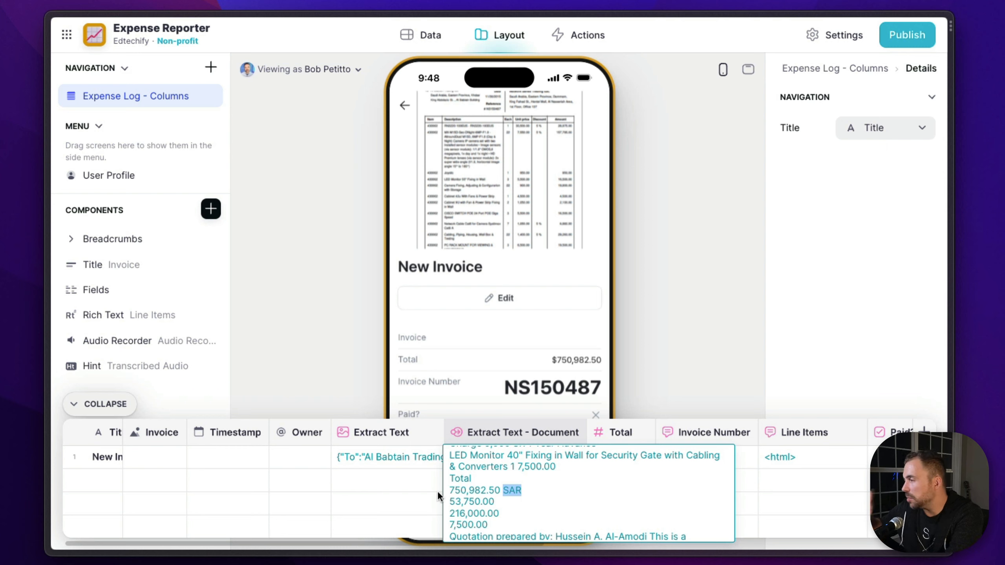
left_click(421, 477)
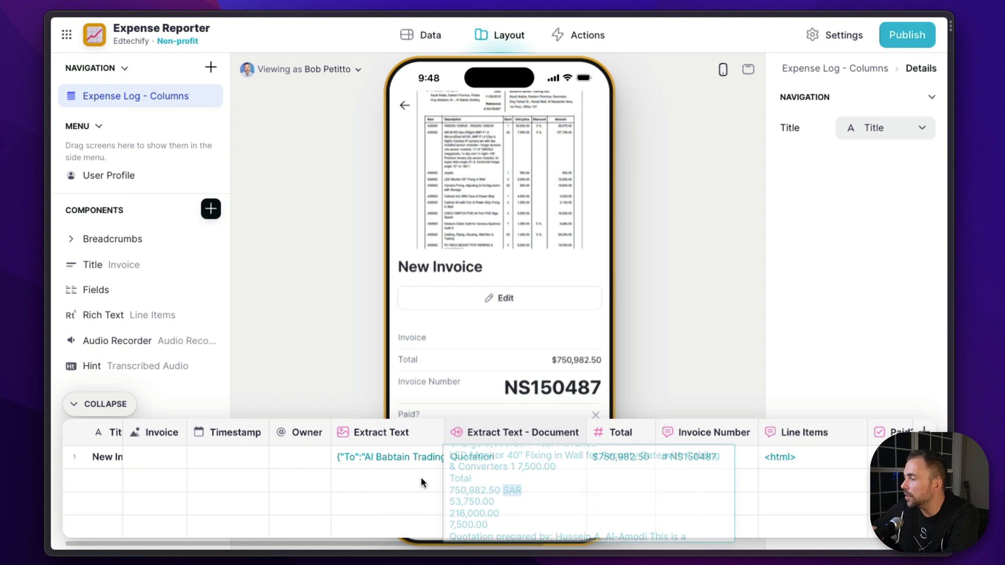
Check the extracted Total, Invoice Number and Line Items cells against the line items table in the New Invoice preview
scroll(510, 455, "right", 3)
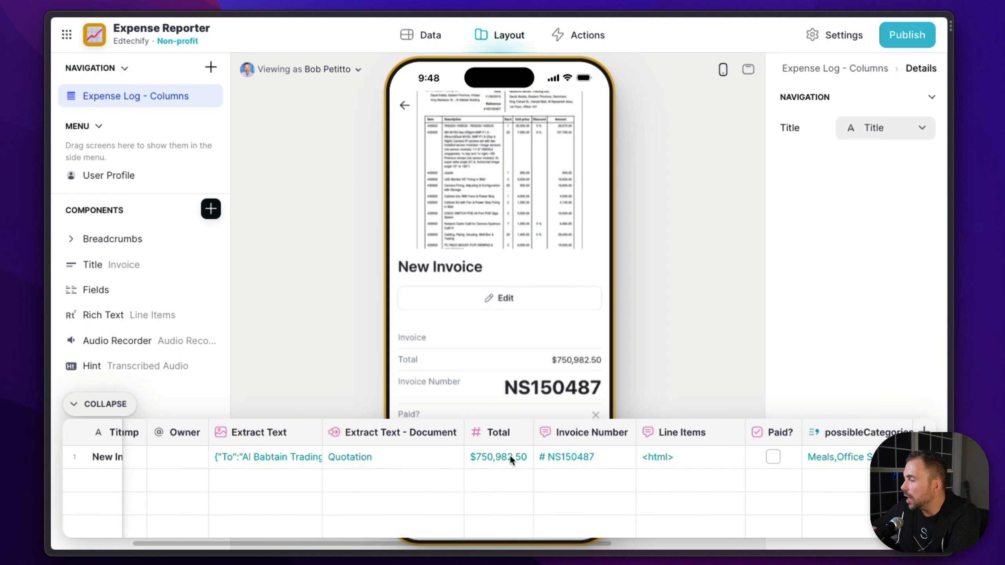
left_click(510, 455)
left_click(570, 459)
left_click(676, 458)
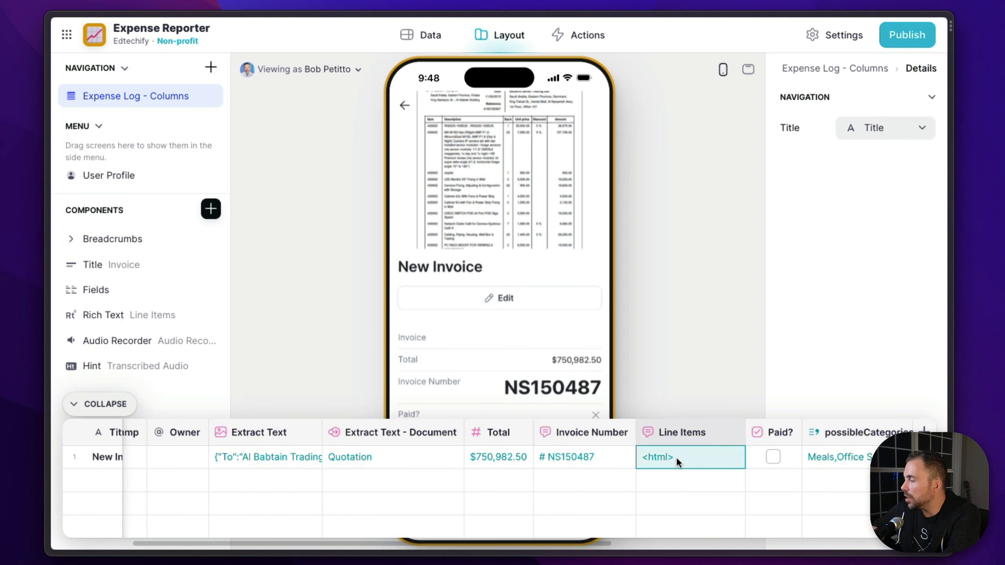
scroll(525, 356, "down", 10)
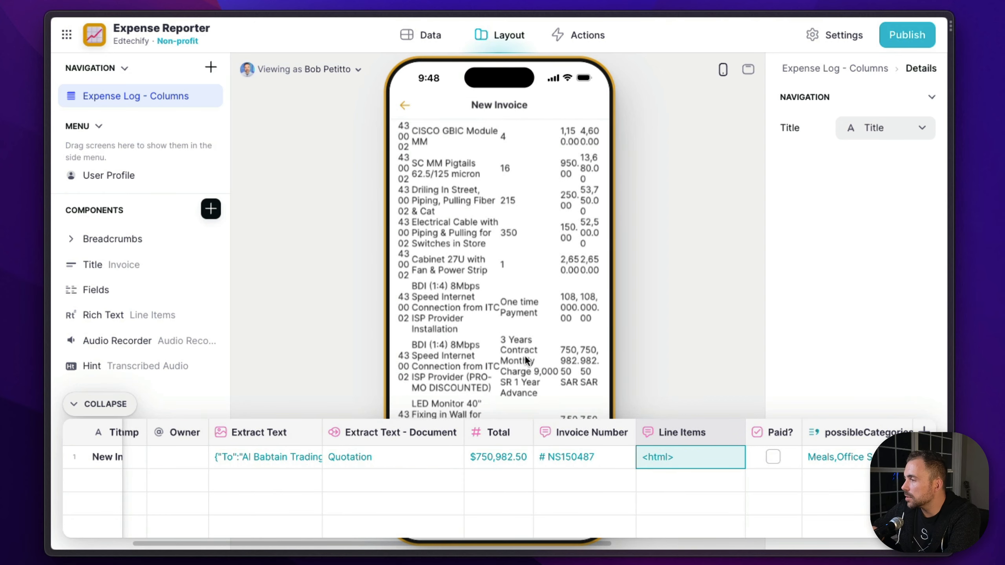
scroll(524, 356, "up", 10)
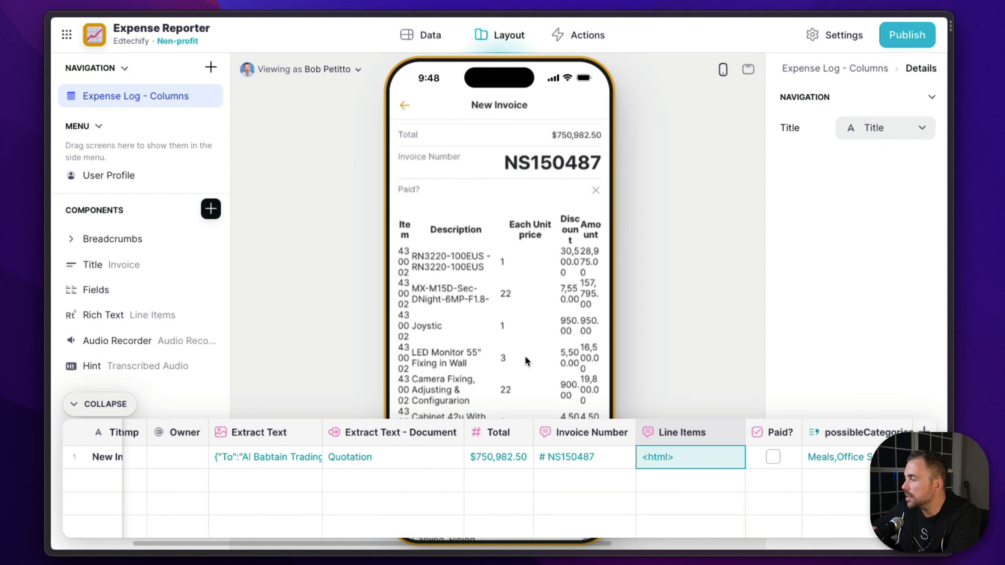
scroll(524, 354, "down", 10)
Inspect the New Invoice row's Category value and compare it with the line items in the app preview
scroll(761, 461, "right", 1)
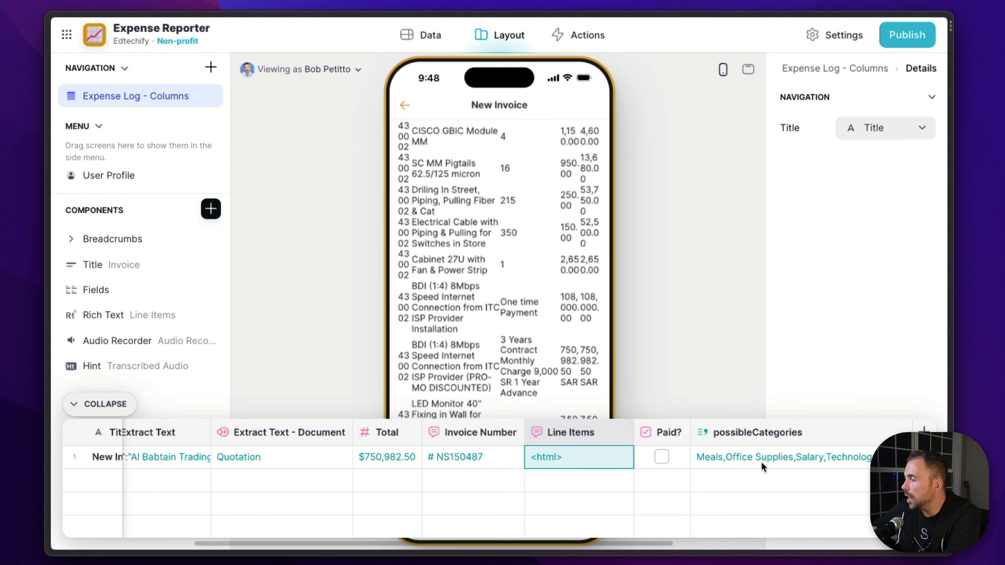
left_click(668, 457)
scroll(669, 458, "right", 6)
left_click(669, 458)
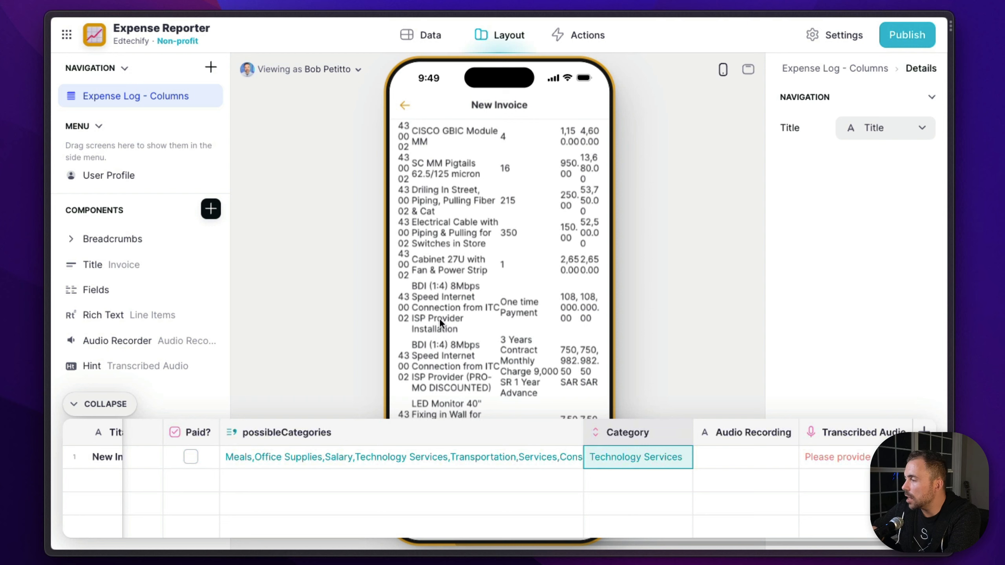
scroll(439, 318, "up", 5)
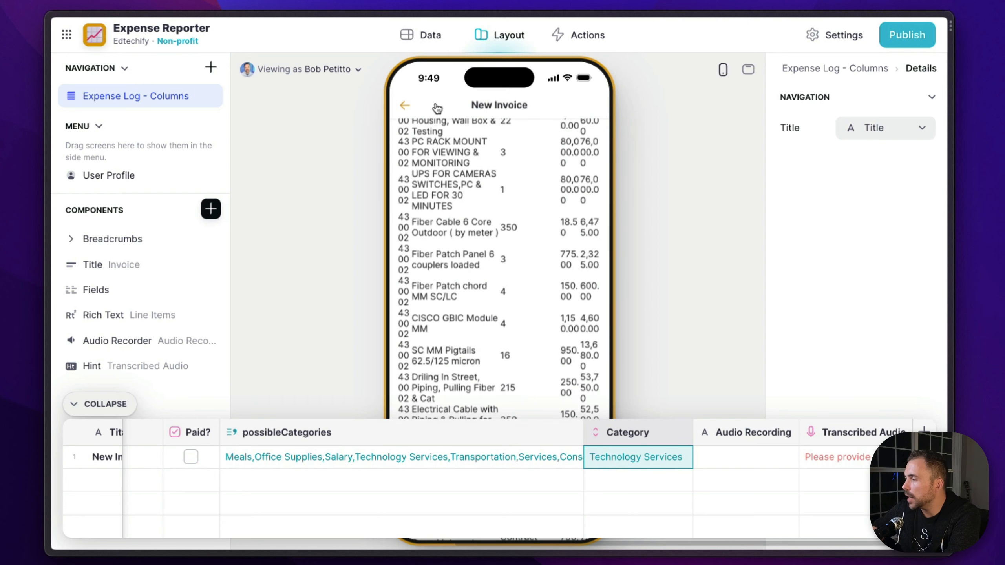
scroll(482, 226, "up", 10)
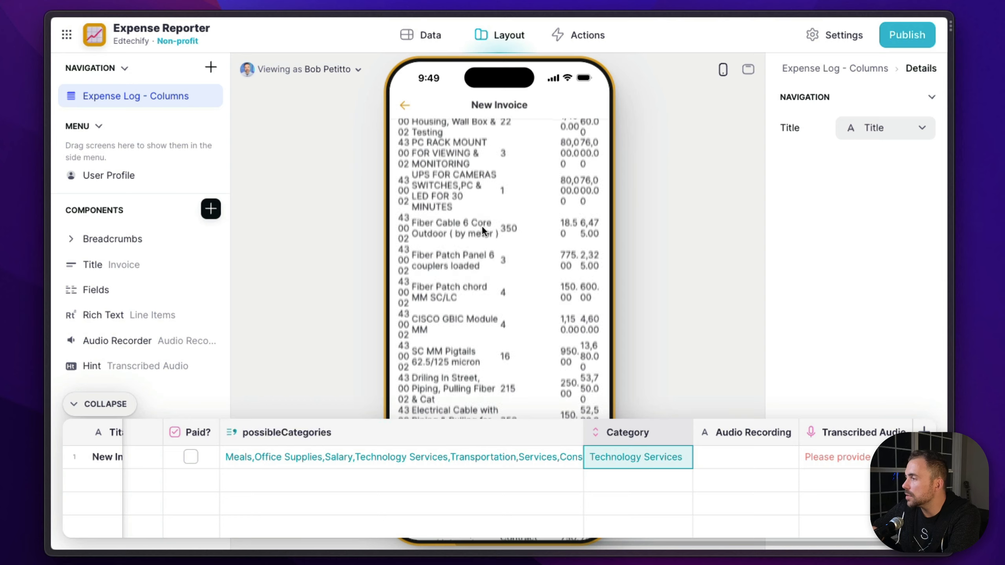
scroll(481, 225, "down", 5)
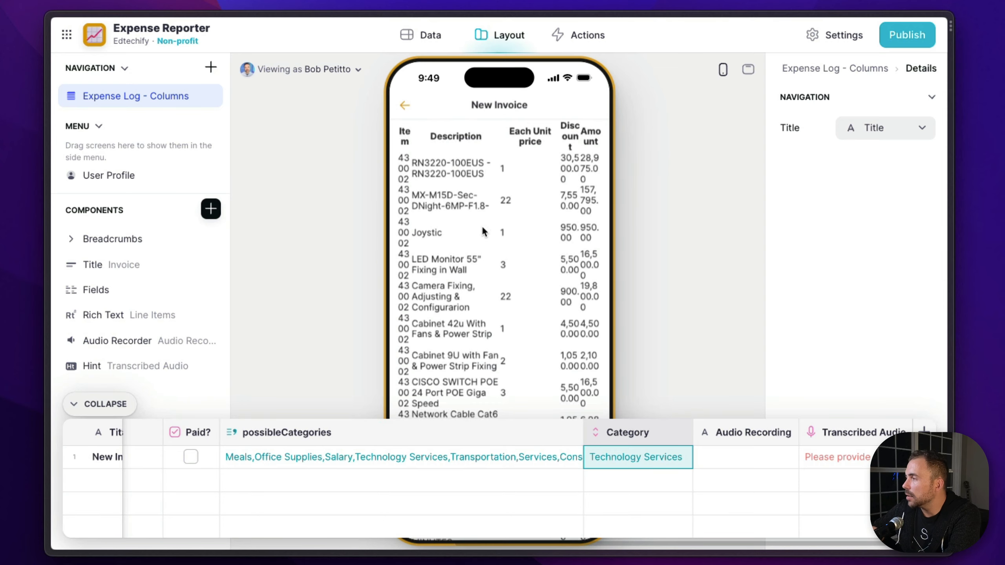
scroll(484, 228, "up", 10)
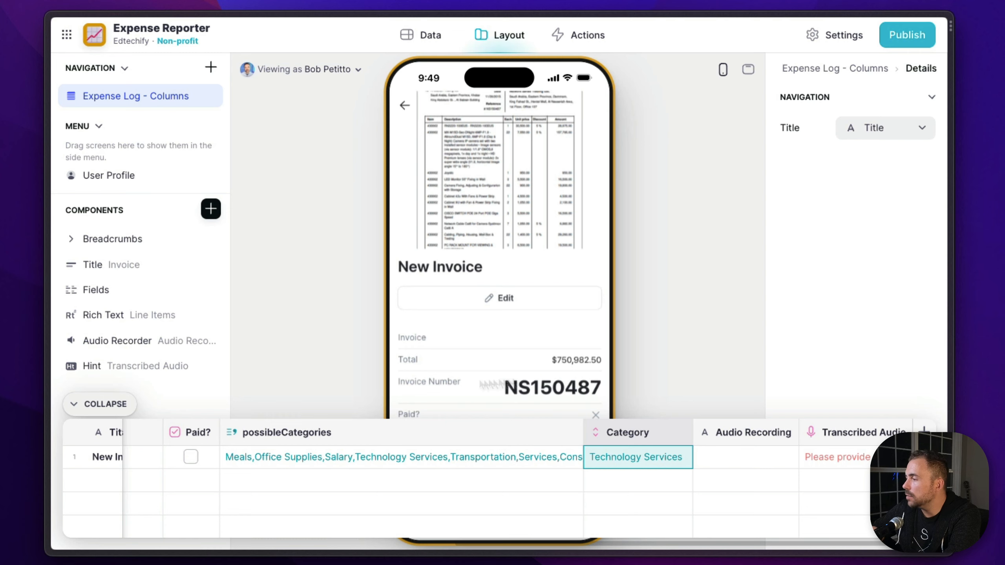
Extend the Invoice Number column's instructions with "letters and numbers only." and save the column
scroll(438, 492, "left", 10)
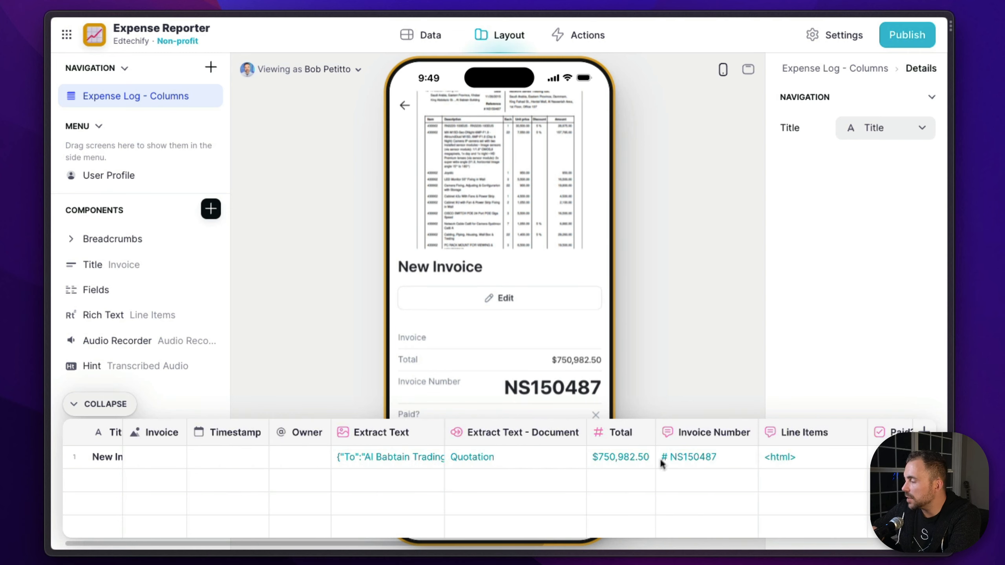
left_click(683, 434)
left_click(746, 327)
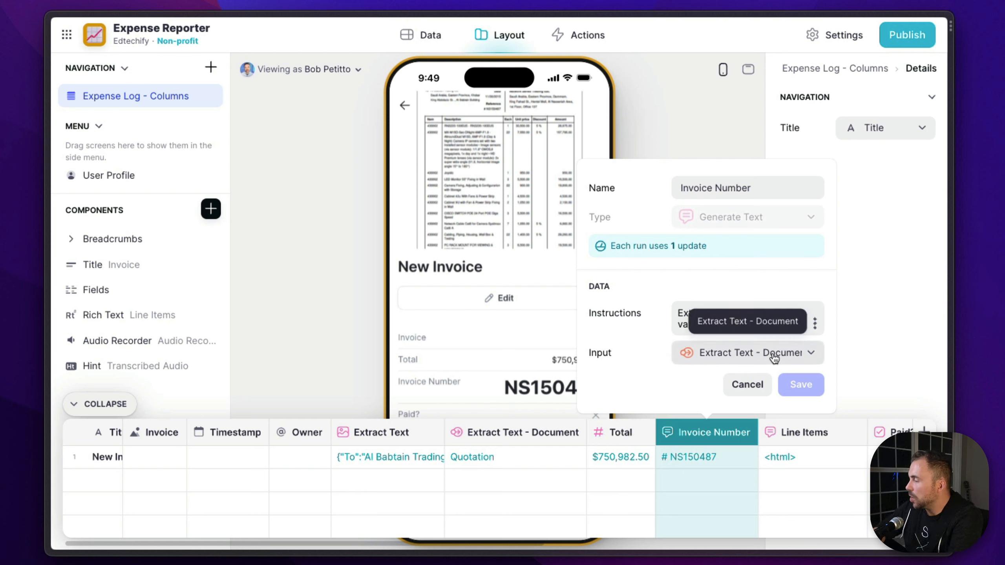
type("letters and")
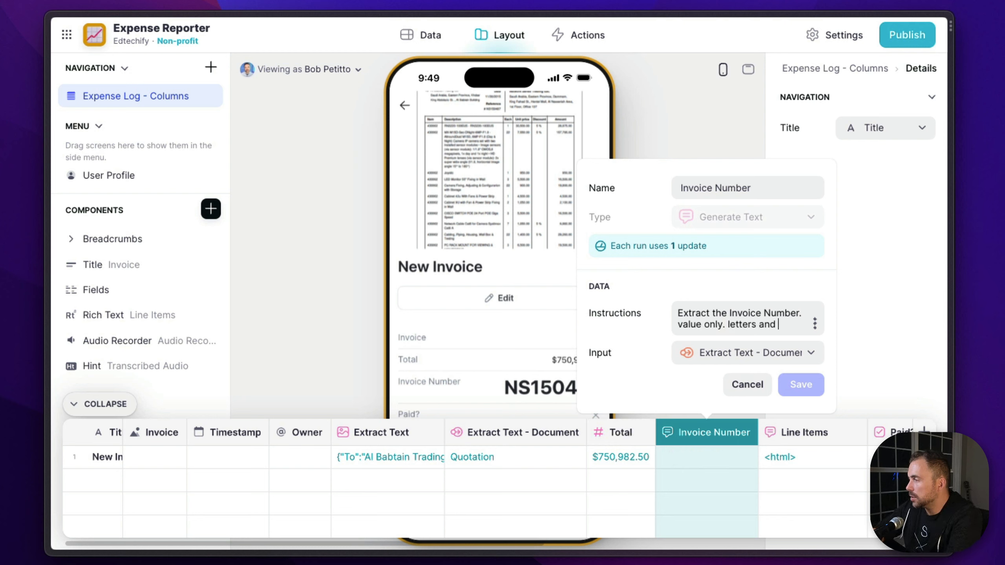
type(" numbers only.")
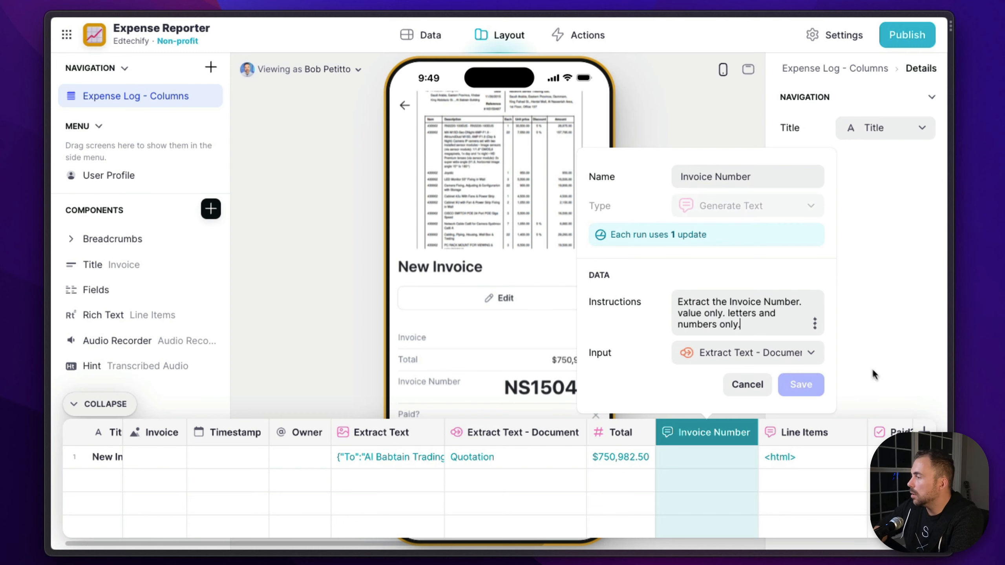
left_click(802, 384)
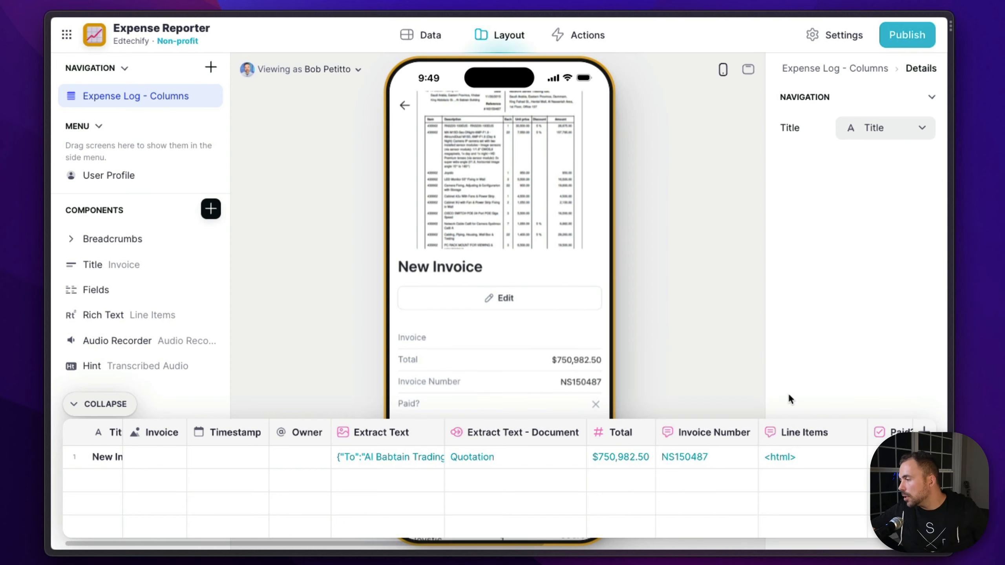
Review the New Invoice details and line items in the app preview, and collapse the data table
scroll(599, 385, "down", 5)
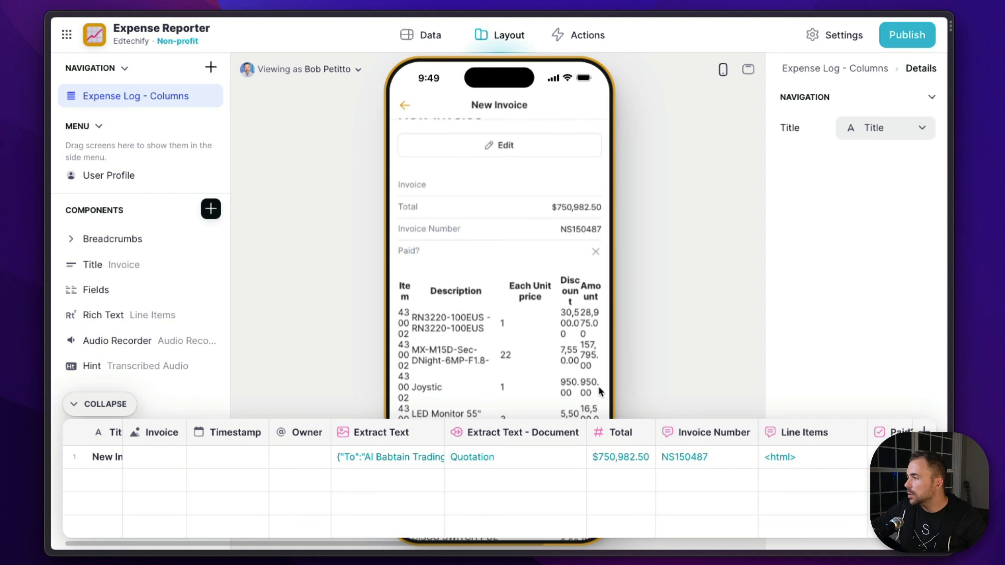
scroll(598, 385, "down", 10)
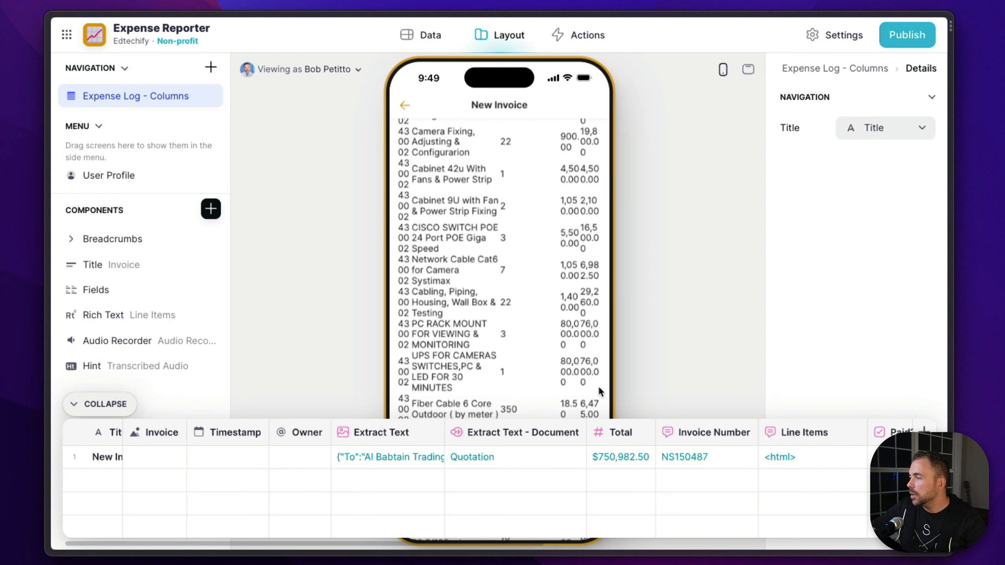
scroll(434, 326, "down", 5)
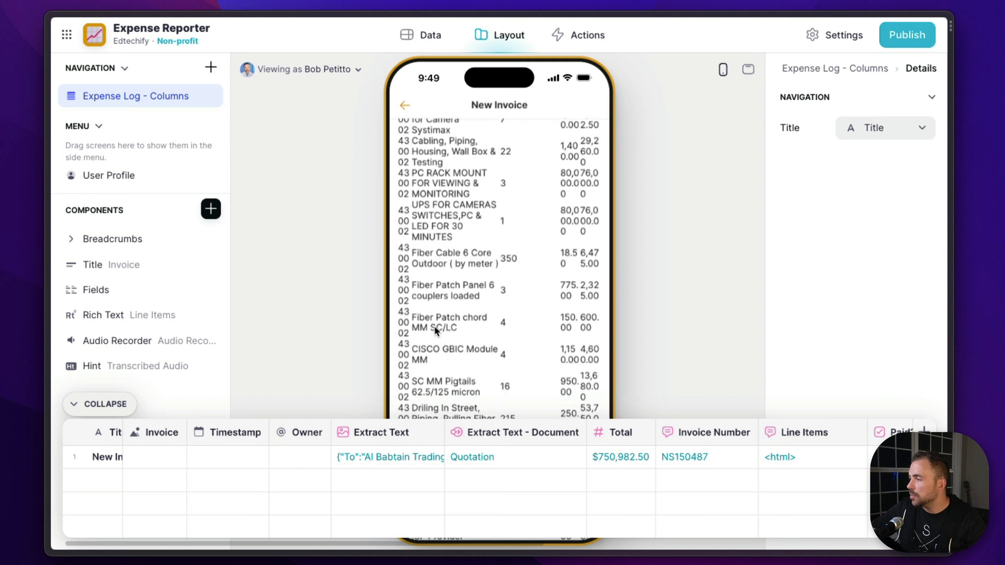
scroll(435, 325, "up", 5)
scroll(434, 326, "up", 10)
left_click(109, 407)
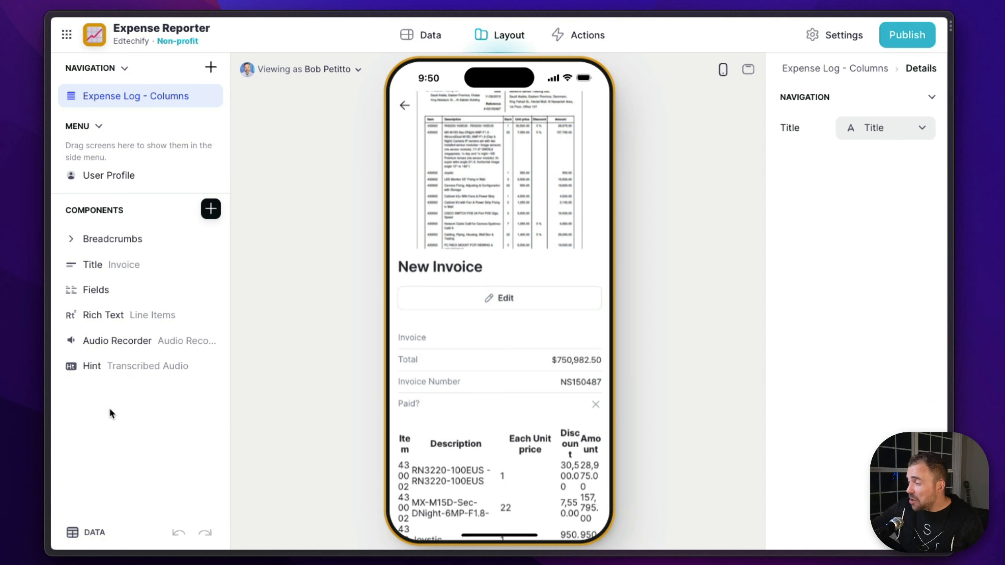